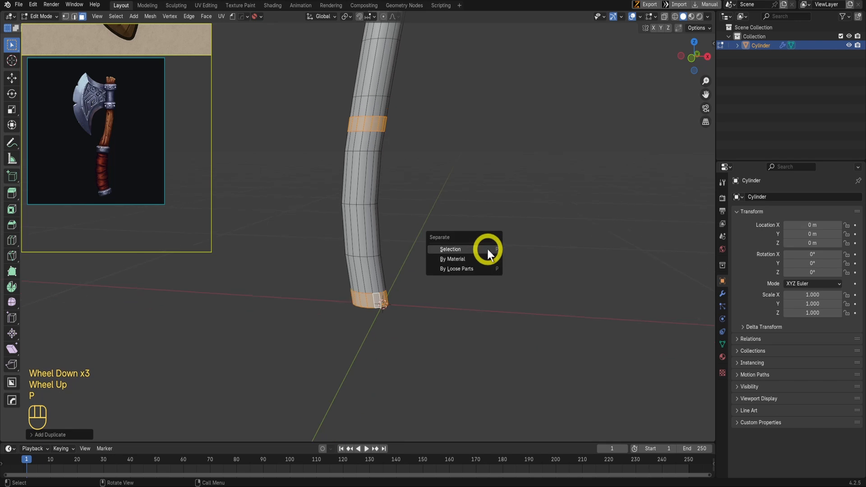
Separate the duplicated band faces into their own object and rename the original cylinder Handle
click(487, 248)
key(Tab)
click(763, 54)
double_click(763, 45)
text(Handle)
key(Return)
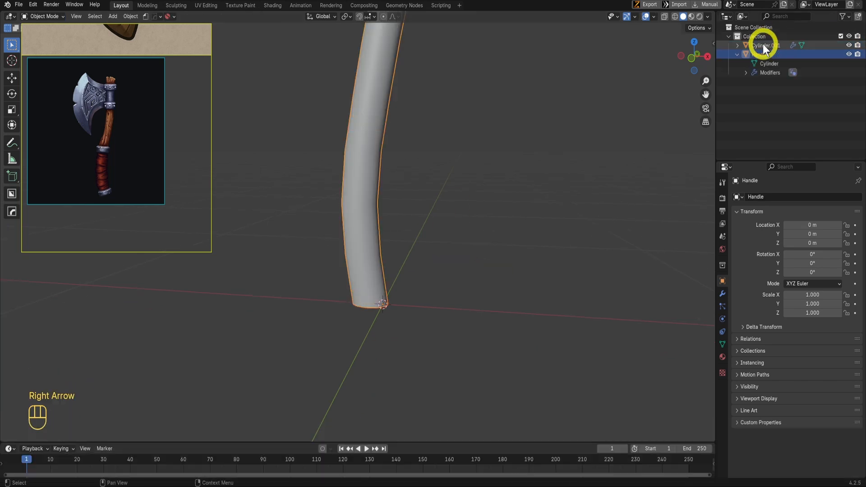
Rename the separated bands object Metal_H and copy that name for reuse
click(766, 45)
double_click(766, 45)
text(Metal_)
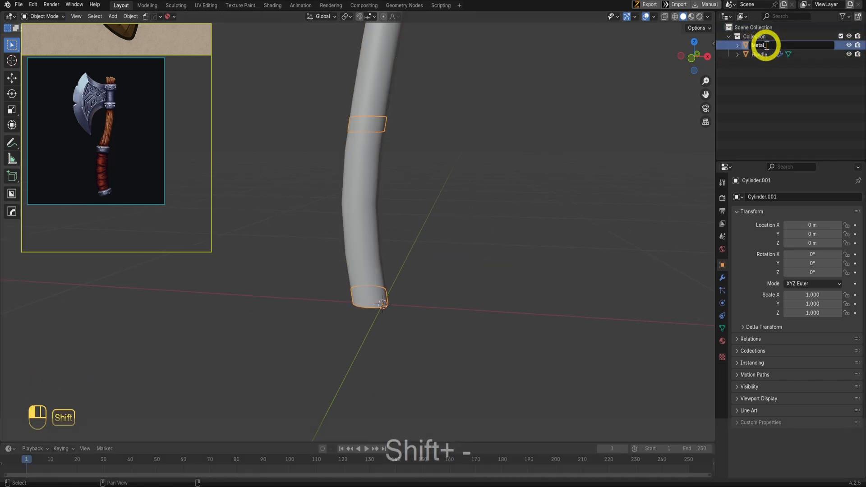
text(H)
key(ctrl+a)
key(ctrl+c)
key(Return)
Give the mesh data of the bands object the same name, Metal_H
key(Right)
key(Down)
key(F2)
key(ctrl+v)
key(Return)
key(Left)
key(Left)
Isolate the Metal_H bands and cap their open upper ends with faces
scroll(490, 288, down, 2)
shift+middle_drag(505, 271, 489, 288)
scroll(468, 253, up, 2)
shift+middle_drag(469, 252, 424, 232)
scroll(95, 171, up, 3)
shift+middle_drag(439, 347, 431, 350)
scroll(442, 253, down, 1)
key(slash)
middle_drag(440, 136, 453, 162)
key(Tab)
alt+click(383, 132)
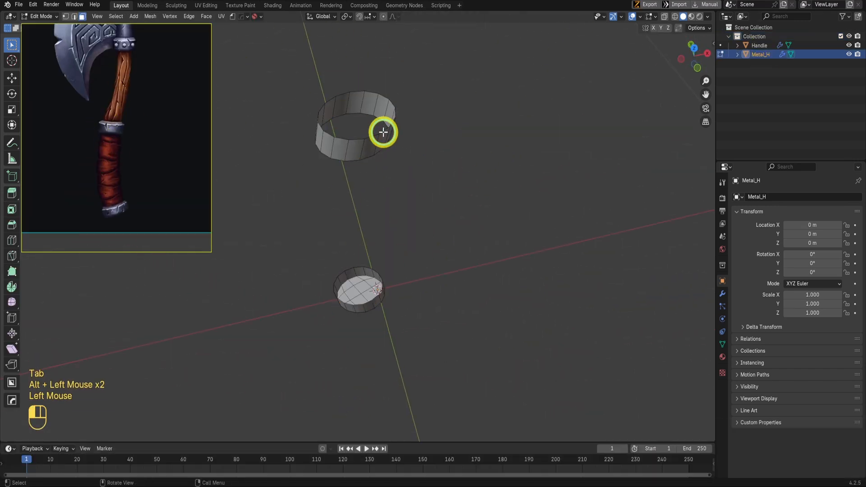
key(f)
Inset the top cap faces of both metal bands together
middle_drag(383, 132, 402, 280)
scroll(392, 201, down, 2)
click(368, 84)
shift+click(367, 328)
key(i)
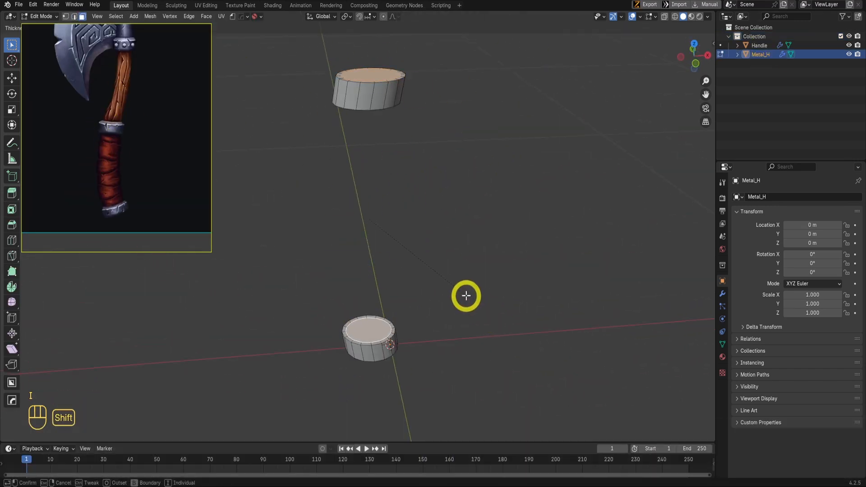
shift+click(465, 296)
Move the inset face of each metal band along Z and bring the rest of the model back into view
click(362, 172)
key(g)
key(z)
shift+click(439, 168)
click(362, 401)
key(g)
key(z)
shift+click(423, 377)
key(slash)
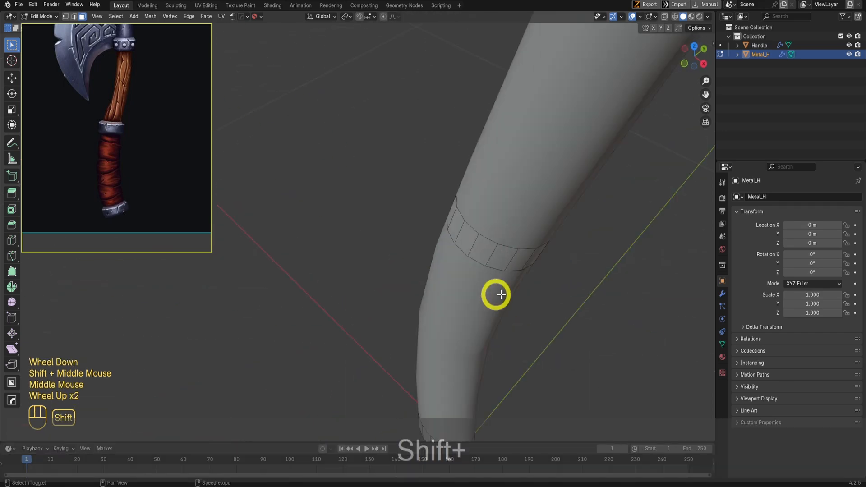
Thicken the upper metal band outward along its normals with Shrink/Fatten
key(shift+z)
key(KP_1)
drag(381, 166, 537, 203)
key(alt+s)
shift+click(540, 212)
key(shift+z)
mouse_move(539, 213)
middle_down()
mouse_move(523, 268)
mouse_move(485, 222)
middle_up()
Thicken the lower metal band outward from the handle with Shrink/Fatten
key(KP_1)
shift+middle_drag(419, 316, 357, 235)
click(307, 262)
key(shift+z)
drag(293, 261, 507, 281)
key(shift+z)
key(alt+s)
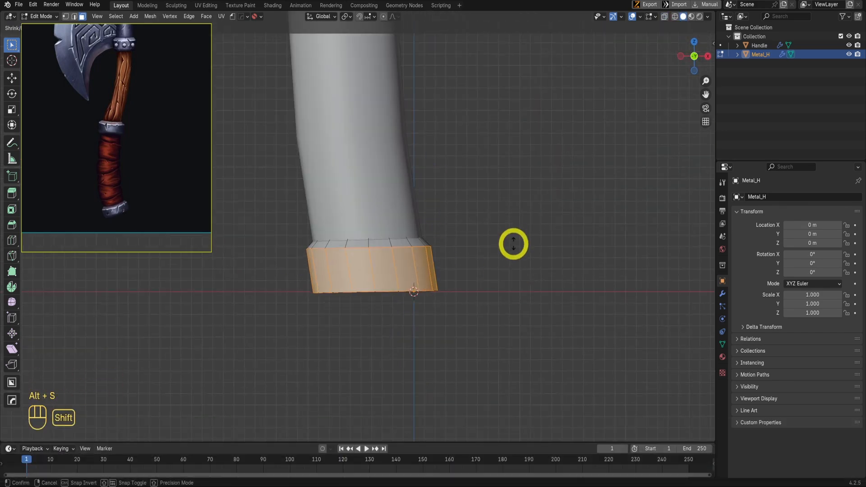
shift+click(513, 244)
Scale the vertices along the upper edge of the upper metal band
key(KP_1)
shift+middle_drag(383, 149, 397, 280)
key(Tab)
key(shift+z)
drag(300, 169, 500, 188)
key(shift+z)
key(s)
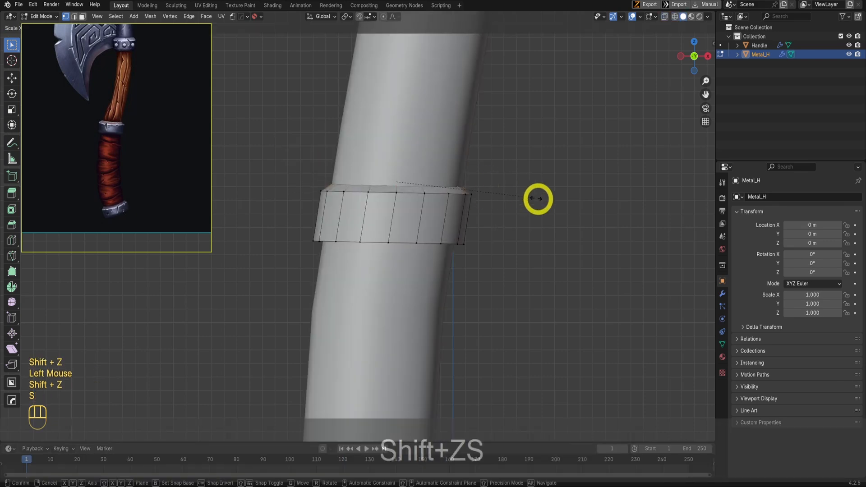
click(523, 206)
Delete the Metal_H object
key(Tab)
key(x)
click(425, 229)
Duplicate the handle's two band face loops in place and separate them into a new object
key(Tab)
scroll(419, 216, down, 5)
alt+click(405, 212)
alt+shift+click(413, 331)
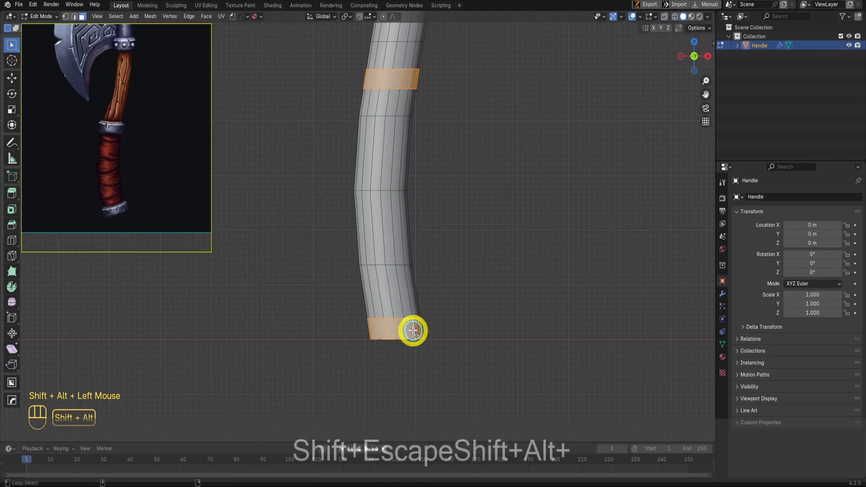
shift+middle_drag(517, 177, 508, 251)
key(shift+d)
right_click(508, 252)
key(p)
key(Tab)
Rename the newly separated bands object and its mesh data Metal_H
double_click(754, 54)
text(Metal_H)
key(Return)
key(Right)
key(Down)
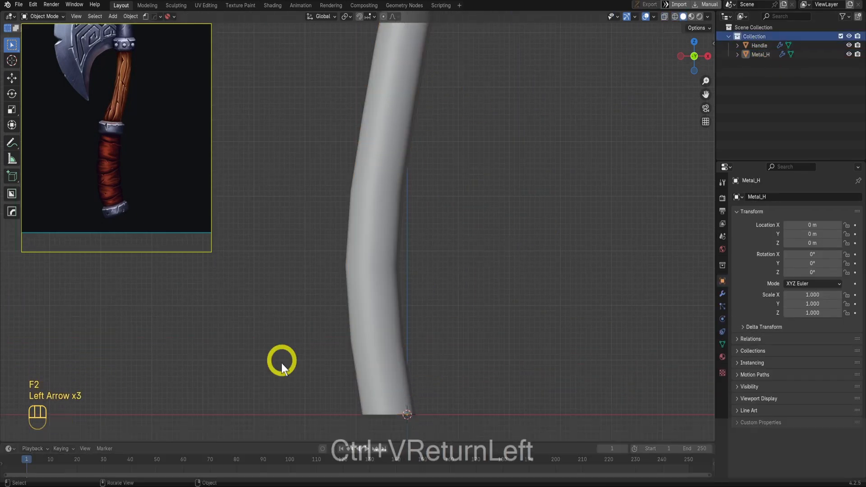
Select the open edge loop of the upper metal band in Metal_H and fill it with a face
click(381, 397)
middle_drag(422, 180, 435, 226)
key(Tab)
alt+click(422, 173)
key(f)
key(Tab)
Add a Solidify modifier to the metal bands with an offset of 1
click(723, 294)
click(766, 197)
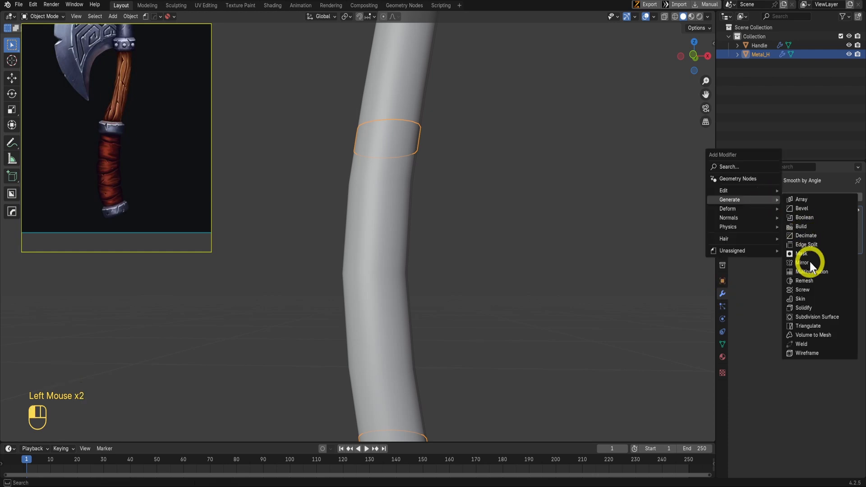
click(803, 307)
shift+middle_drag(496, 190, 353, 151)
scroll(353, 151, up, 2)
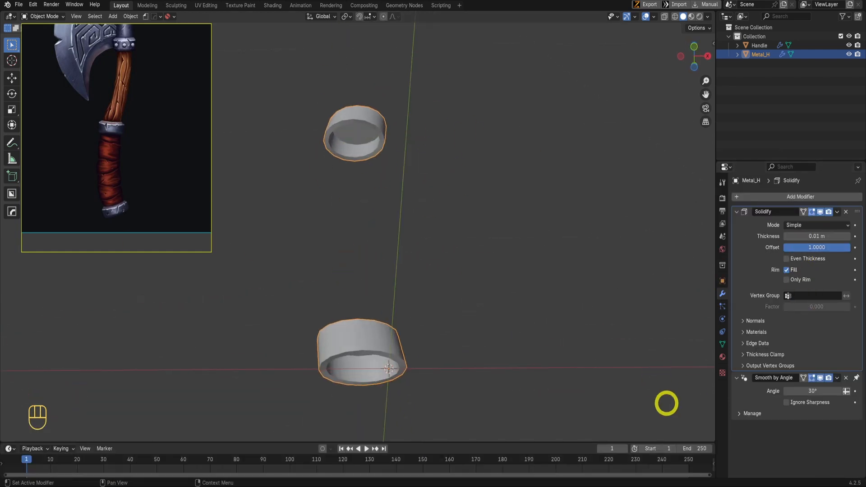
Set the Solidify thickness to 0.008 m and enable Even Thickness and Only Rim
key(slash)
scroll(483, 134, up, 2)
middle_drag(490, 73, 460, 212)
scroll(460, 211, up, 3)
middle_drag(460, 212, 469, 225)
key(Return)
scroll(397, 198, down, 4)
middle_drag(396, 199, 397, 113)
click(786, 258)
click(786, 279)
key(slash)
middle_drag(479, 203, 448, 162)
key(KP_1)
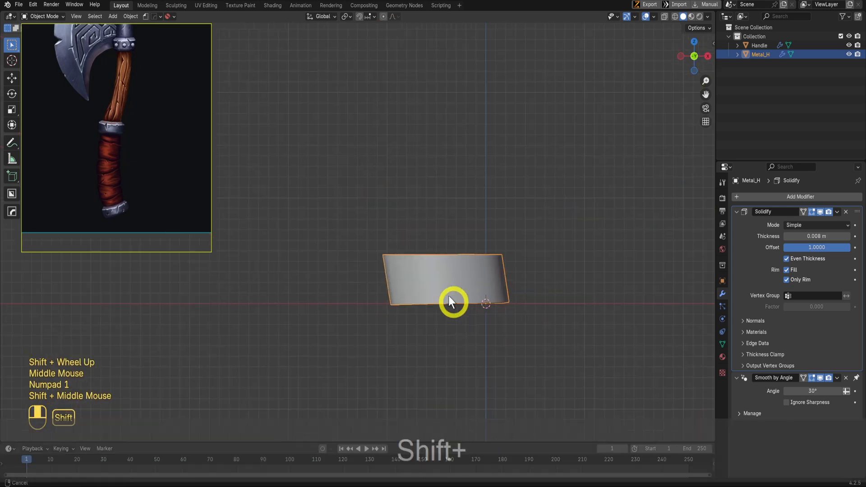
Fill the open bottom of the lower metal band with faces
key(Tab)
middle_drag(448, 296, 446, 221)
alt+click(387, 252)
key(f)
key(ctrl+z)
key(ctrl+f)
click(523, 275)
key(Tab)
click(820, 211)
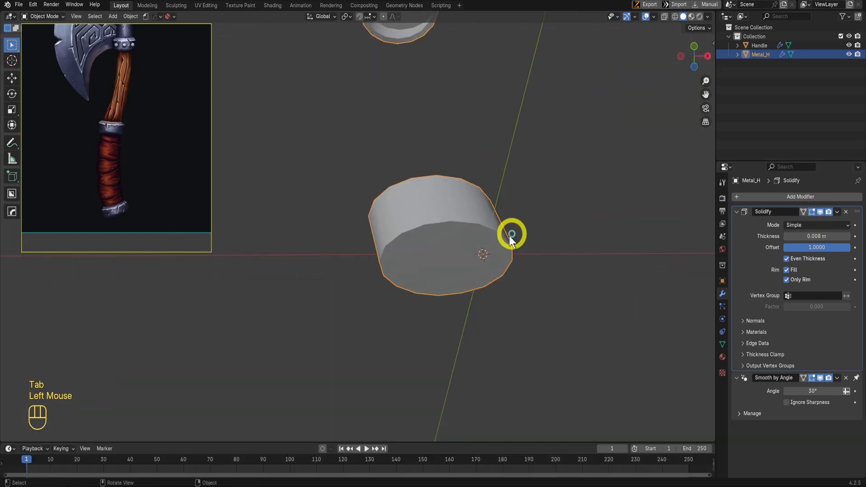
middle_drag(492, 174, 465, 170)
scroll(465, 169, up, 1)
middle_drag(465, 169, 448, 164)
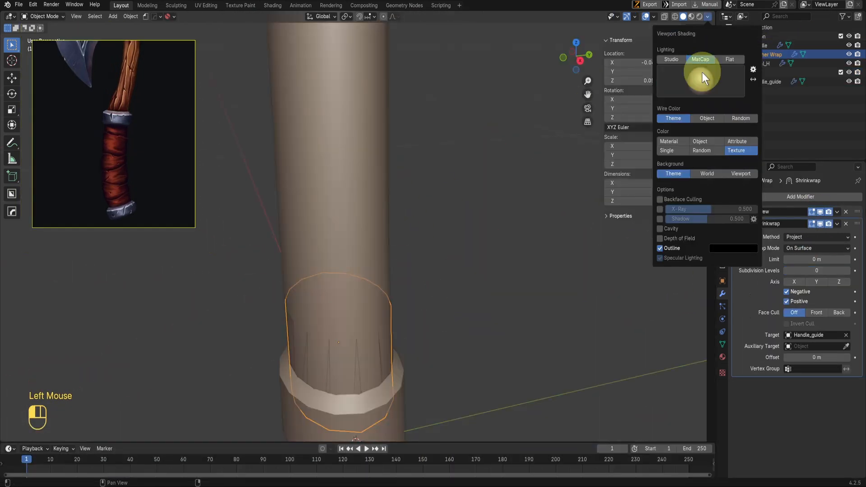
Collapse the Leather Wrap's Shrinkwrap settings and expand its Screw modifier settings
middle_drag(586, 216, 412, 253)
scroll(547, 264, down, 4)
scroll(411, 252, up, 2)
click(736, 224)
middle_drag(477, 271, 459, 248)
click(736, 212)
Move the upper vertex of the Leather Wrap profile vertically in front view
key(KP_1)
scroll(496, 270, up, 3)
key(Tab)
key(shift+z)
drag(334, 259, 420, 313)
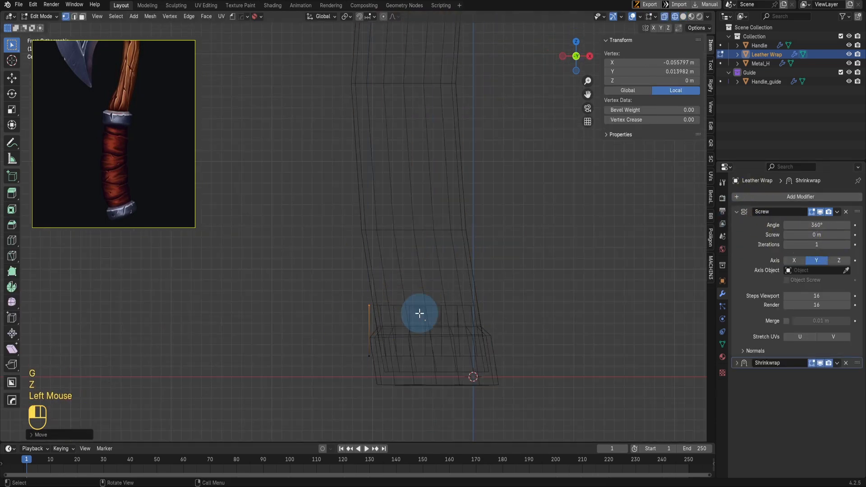
key(Tab)
key(shift+z)
Adjust the Leather Wrap's Screw modifier to a 0.02 m screw height and 6 iterations
drag(825, 232, 807, 236)
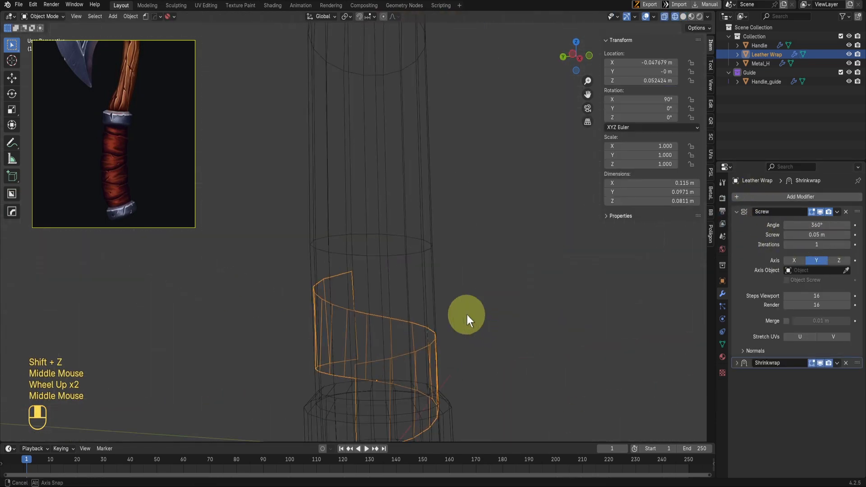
scroll(467, 315, down, 1)
shift+middle_drag(467, 315, 469, 286)
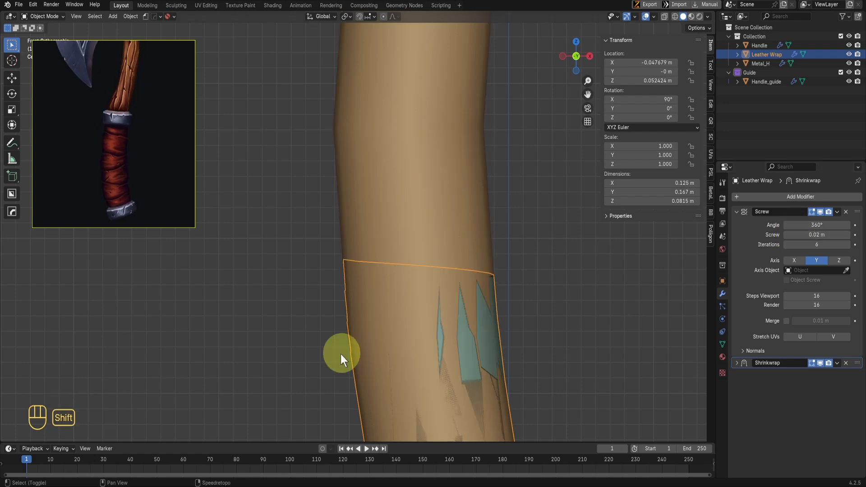
Set the wrap's screw height to 0.045 m and check the spacing of the turns
key(shift+z)
double_click(794, 235)
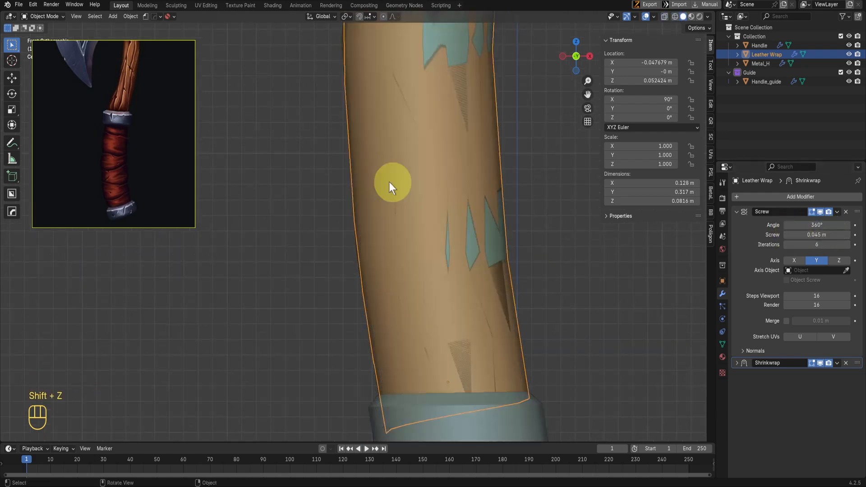
scroll(388, 182, up, 3)
scroll(388, 182, down, 2)
middle_drag(389, 182, 504, 283)
scroll(504, 283, up, 2)
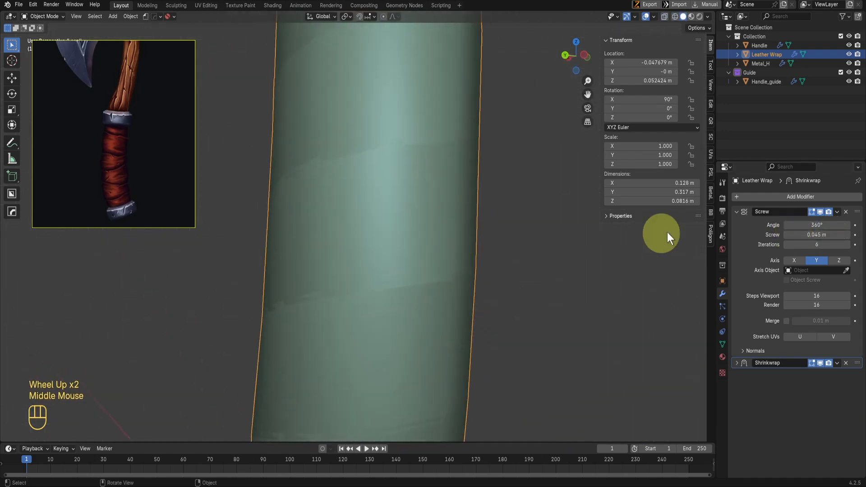
Try screw heights of 0.05 m and 0.048 m for the leather wrap's spiral
double_click(795, 234)
text(5)
key(Return)
middle_drag(433, 280, 333, 286)
double_click(794, 235)
text(48)
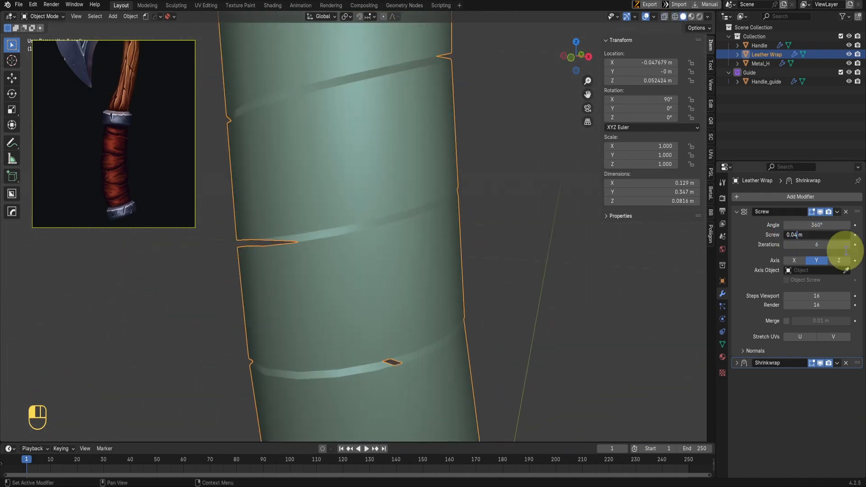
key(Return)
Set the leather wrap's screw height to 0.047 m
double_click(832, 233)
key(BackSpace)
key(BackSpace)
key(BackSpace)
text(7)
key(Return)
key(shift+z)
scroll(445, 220, down, 2)
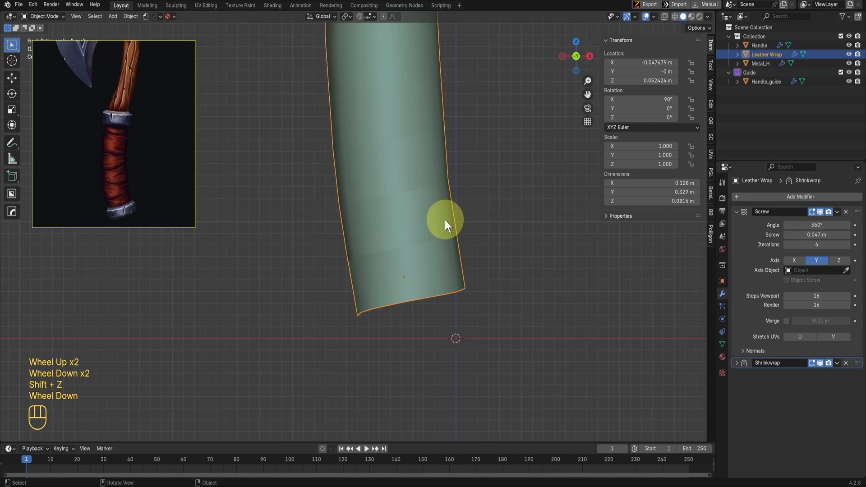
Raise the leather wrap's Screw iterations to 9 and check its coverage of the grip against the metal bands
shift+middle_drag(444, 220, 476, 318)
scroll(475, 318, up, 2)
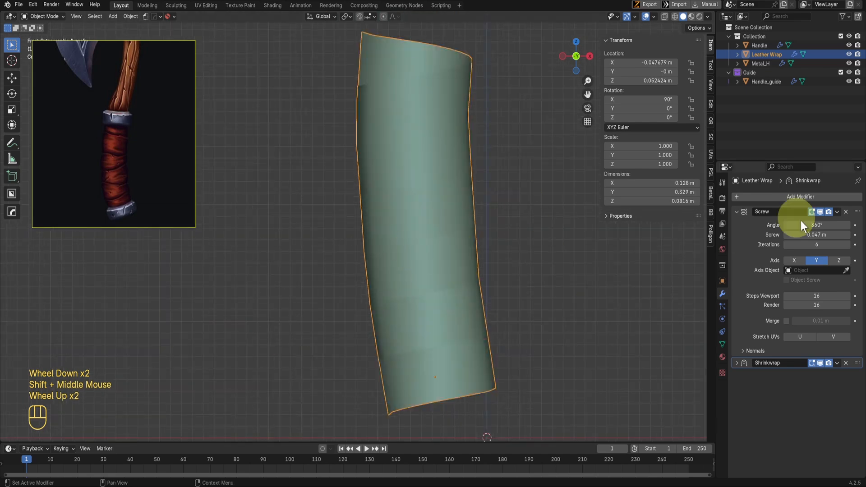
triple_click(846, 244)
click(465, 247)
key(slash)
scroll(531, 334, down, 2)
key(shift+z)
mouse_move(532, 334)
shift+middle_down()
mouse_move(496, 397)
mouse_move(421, 287)
mouse_move(394, 340)
mouse_move(351, 331)
shift+middle_up()
click(846, 245)
scroll(352, 332, up, 1)
mouse_move(352, 332)
middle_down()
mouse_move(321, 318)
mouse_move(375, 290)
middle_up()
key(KP_1)
key(shift+z)
scroll(321, 319, down, 2)
scroll(375, 290, up, 2)
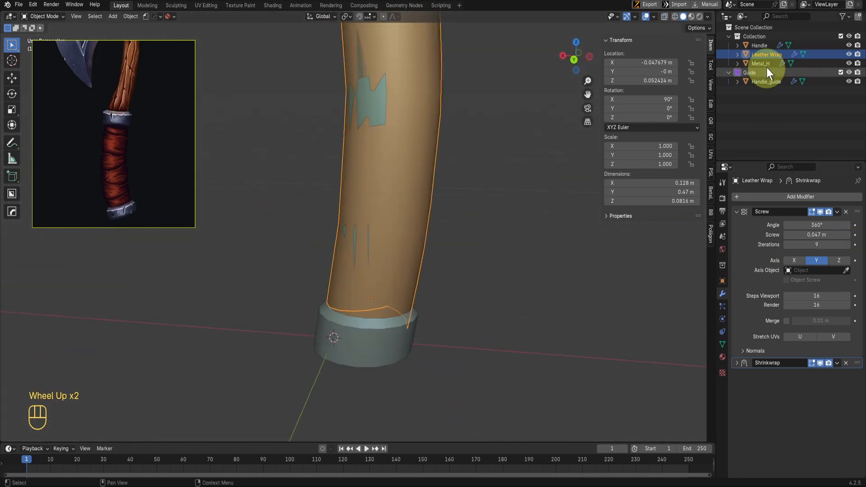
Add a Solidify modifier with Even Thickness enabled to the leather wrap
click(773, 197)
mouse_move(748, 191)
click(672, 299)
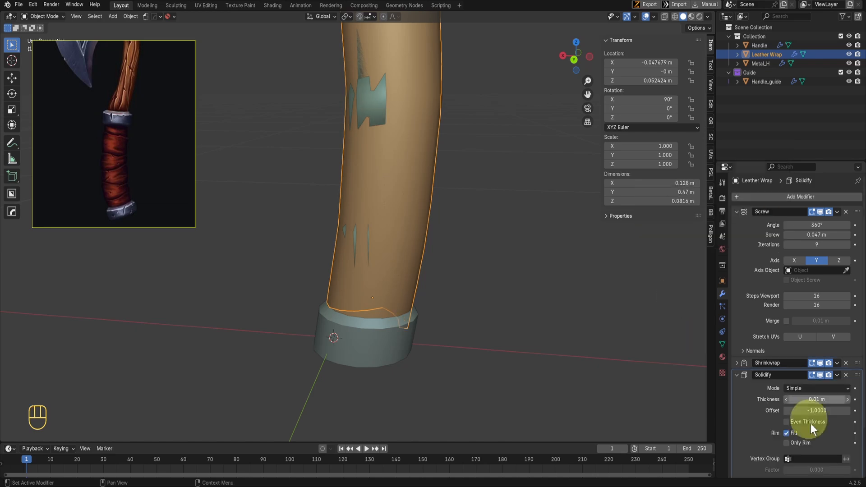
scroll(478, 270, up, 1)
scroll(461, 268, down, 2)
middle_drag(482, 270, 501, 266)
click(788, 422)
Set the wrap's Solidify thickness to 0.026 m and inspect the isolated spiral from several sides
scroll(824, 356, down, 2)
shift+drag(809, 343, 126, 344)
key(slash)
middle_drag(392, 140, 358, 193)
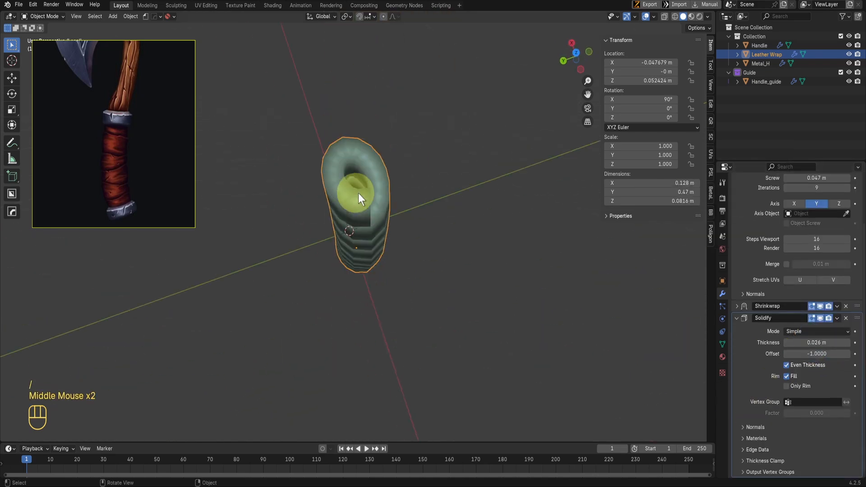
key(Tab)
middle_drag(407, 392, 531, 336)
click(409, 349)
key(Tab)
shift+scroll(456, 351, up, 2)
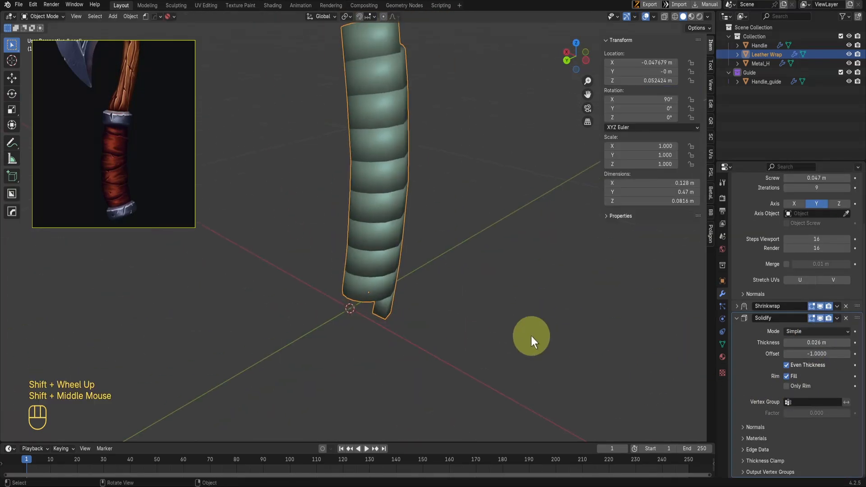
Increase the wrap's Solidify offset and fine-tune its thickness so the turns stand out around the grip
drag(800, 354, 850, 355)
scroll(483, 242, down, 1)
key(slash)
middle_drag(483, 241, 446, 199)
scroll(369, 232, up, 2)
shift+drag(816, 342, 721, 343)
scroll(402, 353, up, 4)
scroll(393, 365, down, 3)
middle_drag(402, 353, 429, 361)
shift+middle_drag(428, 360, 424, 320)
scroll(739, 225, up, 2)
Collapse the existing modifiers' settings and add a Subdivision Surface modifier to the leather wrap
click(736, 211)
click(737, 235)
click(762, 198)
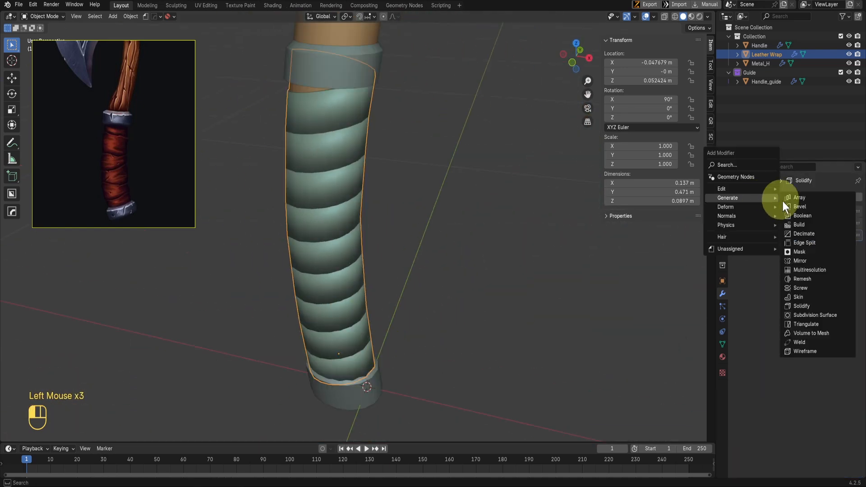
click(809, 314)
key(KP_1)
scroll(483, 321, up, 2)
shift+scroll(483, 321, up, 1)
shift+middle_drag(496, 316, 483, 321)
scroll(466, 242, down, 2)
Apply Shade Auto Smooth to the leather wrap and collapse the Subdivision modifier's settings
middle_drag(466, 241, 394, 300)
right_click(394, 299)
click(401, 311)
key(shift+z)
key(KP_1)
key(shift+z)
click(736, 248)
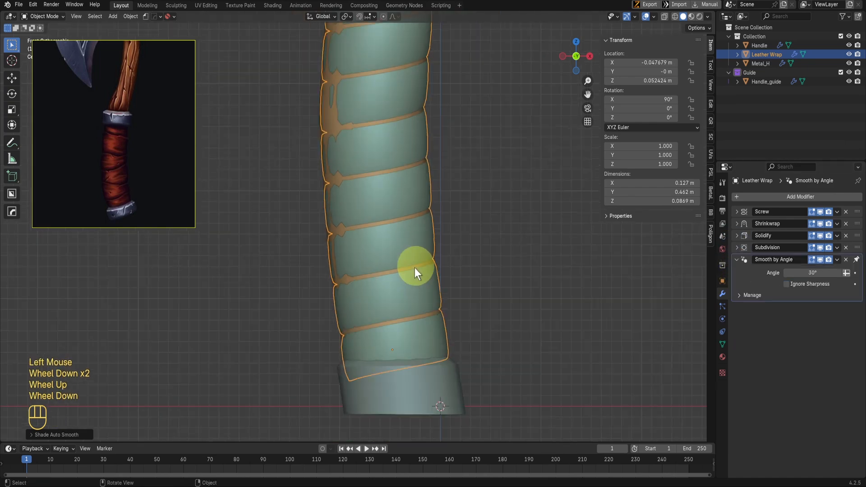
Try shifting the leather wrap vertically along the handle, and undo the move
scroll(356, 308, up, 2)
middle_drag(415, 267, 423, 242)
key(g)
key(z)
click(417, 281)
key(ctrl+z)
Inspect the leather wrap's mesh near the bottom band and move the wrap along the Z axis
click(736, 248)
middle_drag(417, 281, 408, 336)
key(Tab)
key(shift+z)
scroll(428, 374, up, 1)
scroll(425, 381, down, 2)
middle_drag(428, 374, 421, 347)
key(Tab)
key(shift+z)
key(g)
key(z)
click(411, 310)
Move the bottom vertices of Handle_guide along the Z axis to extend the guide below the grip
key(KP_1)
click(398, 285)
scroll(398, 288, up, 5)
key(Tab)
key(shift+z)
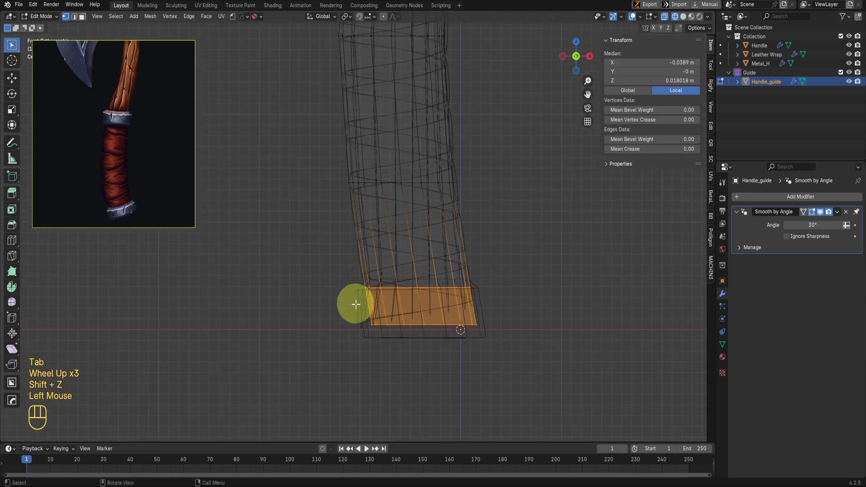
drag(356, 304, 501, 349)
key(g)
key(z)
click(436, 376)
key(shift+z)
middle_drag(436, 376, 446, 284)
Hide the Metal_H bands and select Handle_guide to check the lower end of the wrap from the front
key(Tab)
click(435, 316)
key(h)
click(441, 351)
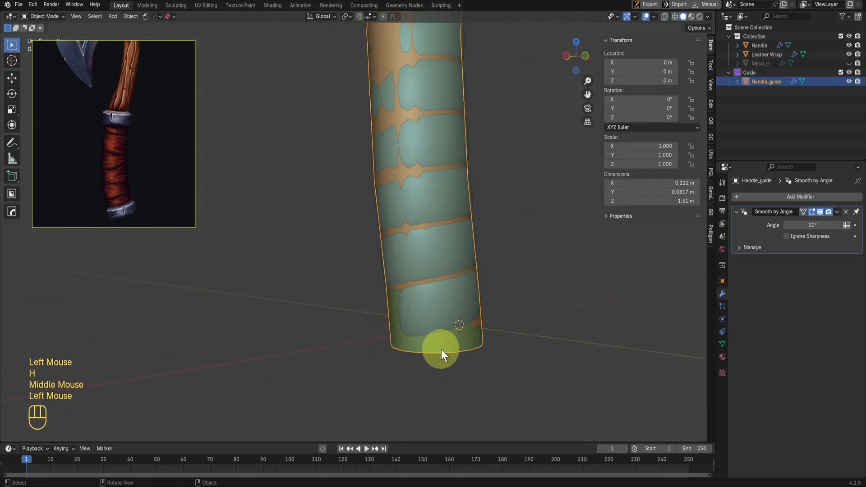
mouse_move(441, 351)
middle_down()
mouse_move(456, 352)
mouse_move(400, 289)
middle_up()
key(KP_1)
scroll(452, 296, up, 3)
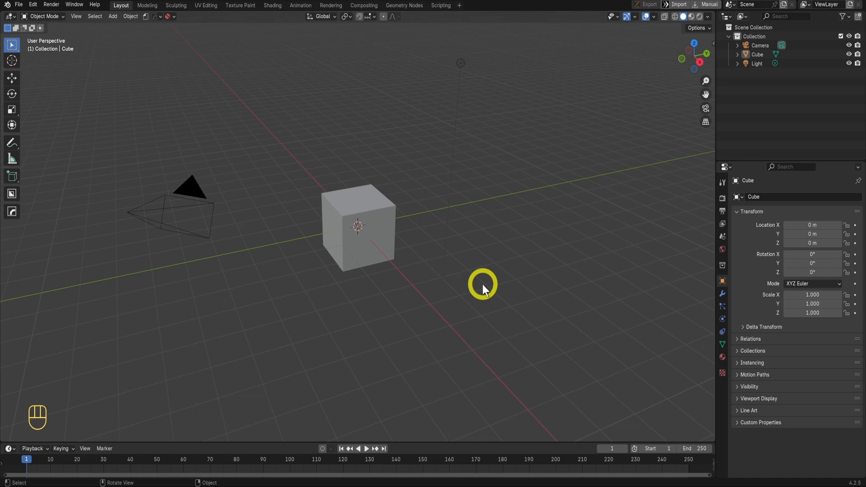
Delete the default camera, cube and light from the new scene
scroll(458, 203, down, 2)
middle_drag(459, 203, 405, 207)
key(a)
key(x)
click(411, 221)
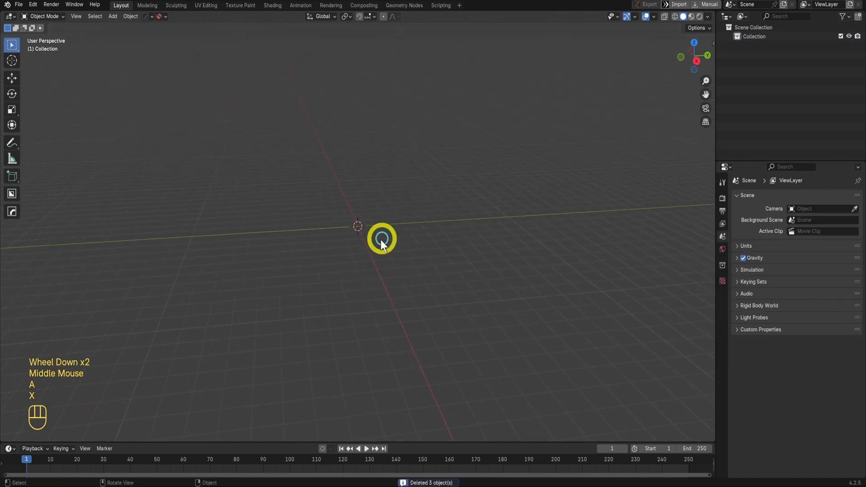
Add a mesh cylinder at the world origin in front view
scroll(381, 237, up, 2)
middle_drag(381, 237, 374, 246)
scroll(373, 247, up, 1)
key(KP_1)
scroll(364, 246, up, 2)
key(shift+a)
mouse_move(364, 246)
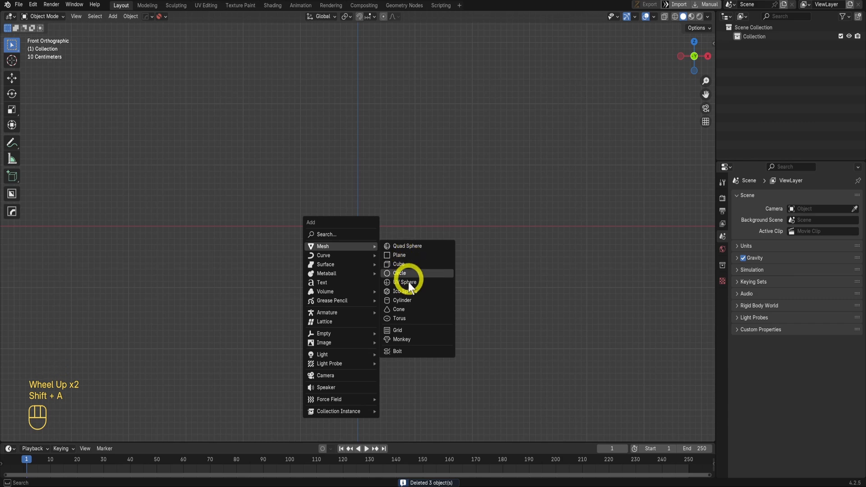
click(407, 300)
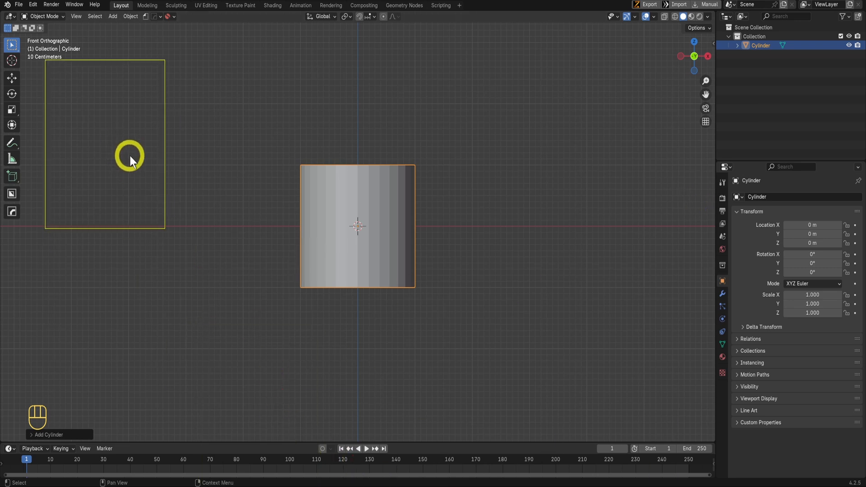
Enlarge the reference board's frame so more of the axe images fit inside it
scroll(111, 145, down, 4)
middle_drag(129, 155, 91, 154)
scroll(105, 157, up, 4)
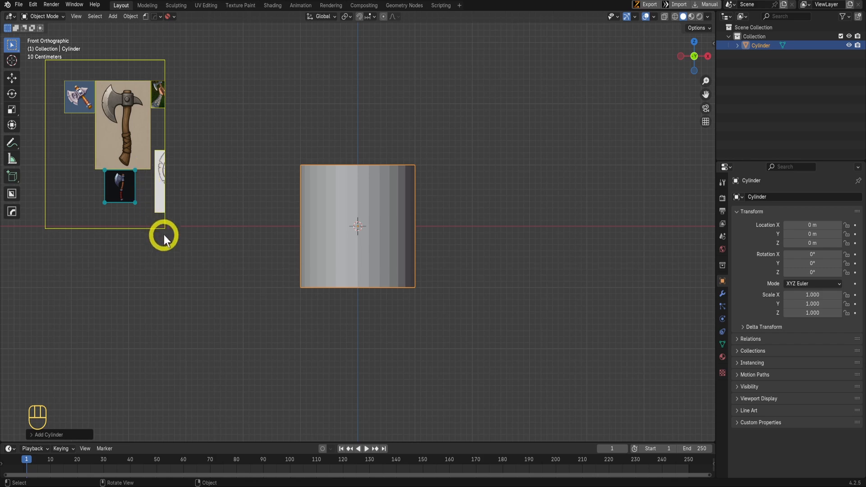
drag(163, 228, 235, 288)
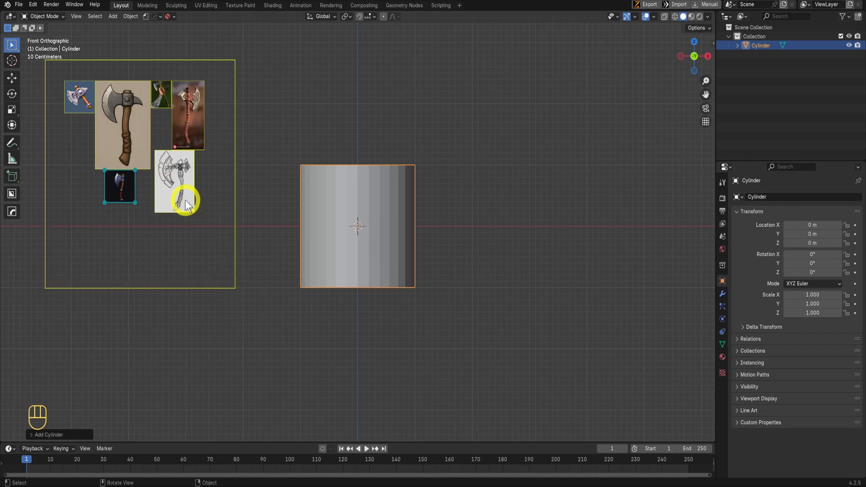
Examine the axe reference images, comparing the handle shapes, grip wraps and metal details
scroll(185, 235, up, 5)
mouse_move(185, 199)
middle_down()
mouse_move(190, 234)
mouse_move(232, 157)
middle_up()
middle_drag(143, 157, 197, 239)
scroll(156, 226, down, 2)
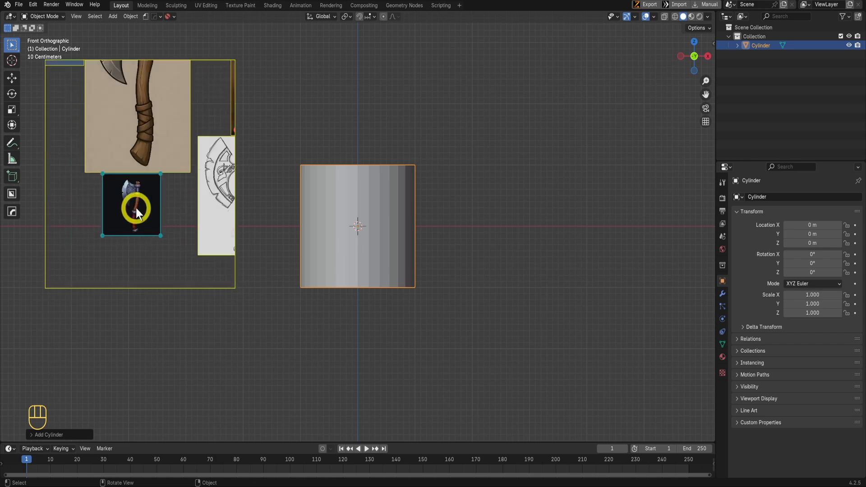
scroll(136, 208, down, 2)
middle_drag(136, 207, 170, 239)
middle_drag(163, 203, 86, 228)
scroll(134, 177, up, 2)
middle_drag(129, 138, 137, 216)
scroll(137, 215, up, 6)
middle_drag(170, 187, 199, 128)
scroll(171, 168, down, 3)
middle_drag(147, 217, 180, 150)
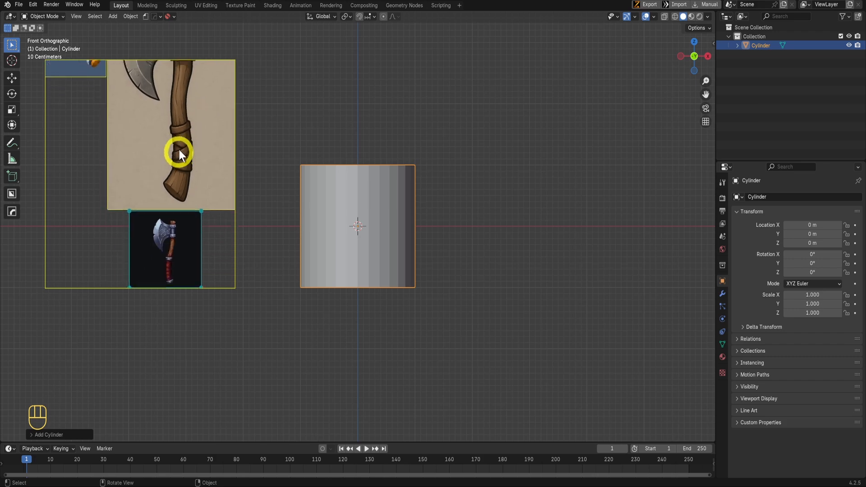
scroll(177, 151, down, 2)
middle_drag(178, 181, 169, 160)
scroll(175, 187, up, 3)
scroll(169, 160, up, 1)
scroll(166, 177, up, 2)
scroll(168, 185, down, 2)
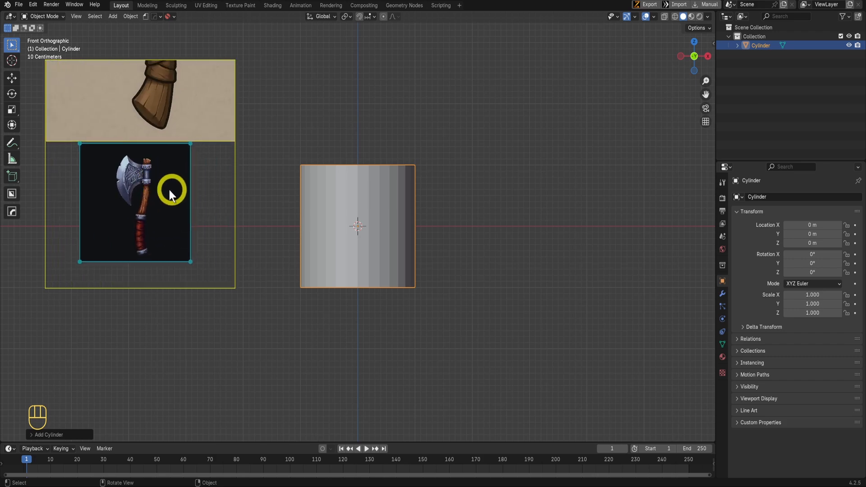
scroll(169, 190, down, 4)
middle_drag(214, 189, 136, 218)
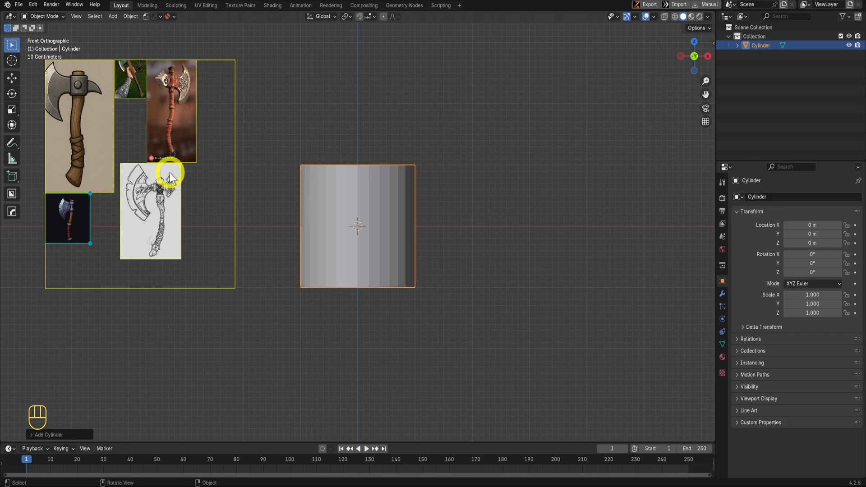
middle_drag(138, 183, 141, 128)
scroll(139, 183, up, 4)
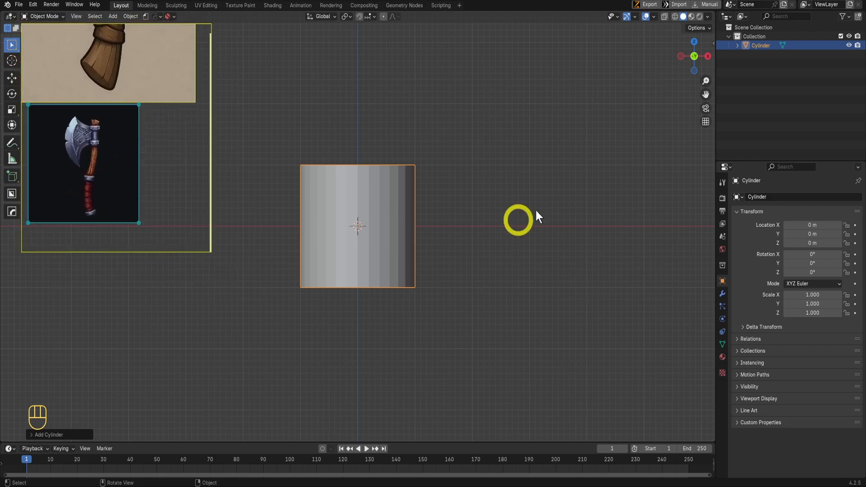
Compare the axe sketch with the dark stylized axe and frame the stylized axe in the reference board
shift+middle_drag(371, 227, 469, 251)
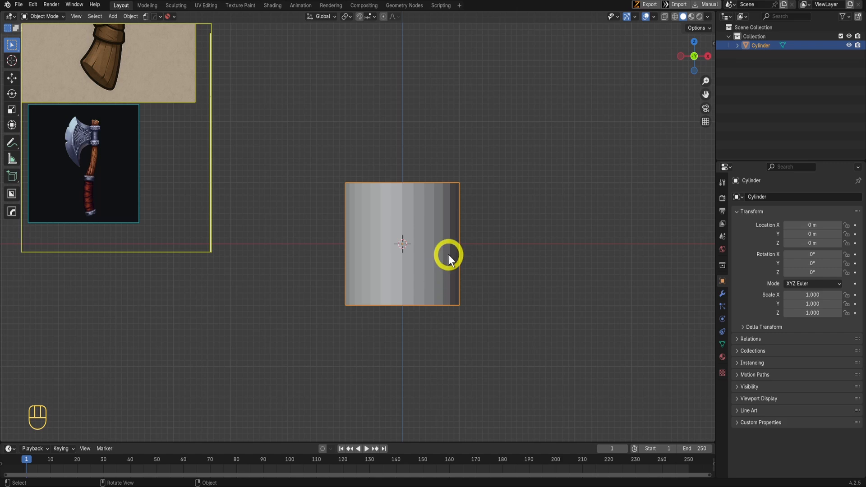
scroll(116, 106, down, 4)
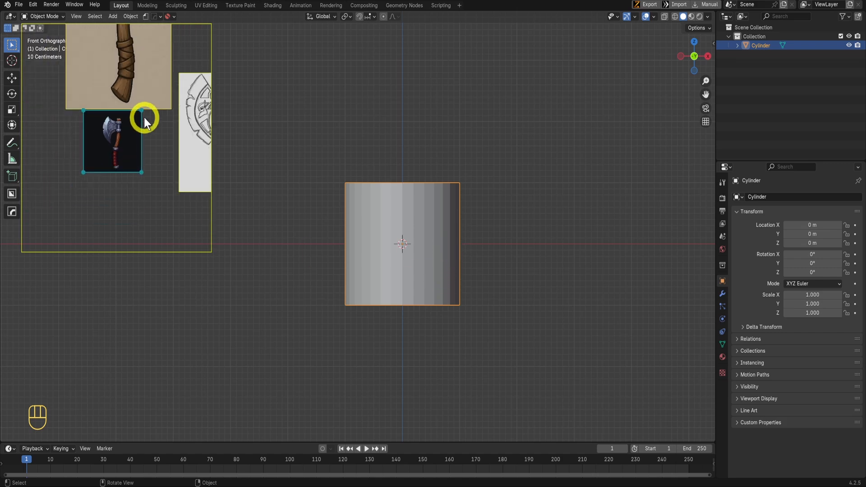
scroll(120, 170, down, 3)
scroll(135, 169, up, 5)
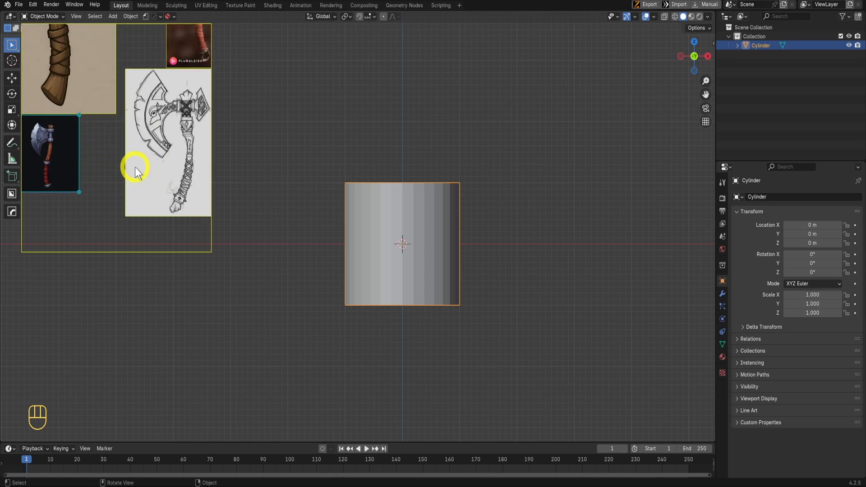
scroll(106, 179, up, 4)
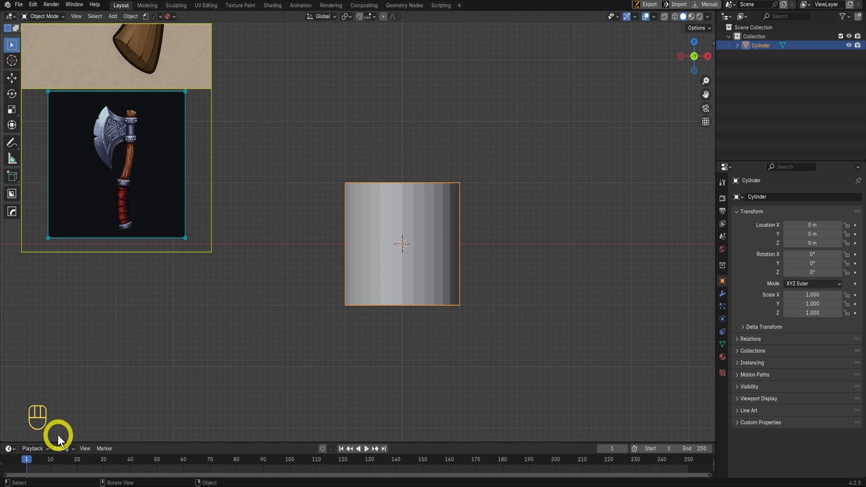
Set the new cylinder to 16 vertices, a 6 cm radius and a 1.5 m depth
middle_drag(180, 385, 416, 286)
scroll(457, 272, up, 1)
key(KP_1)
key(F9)
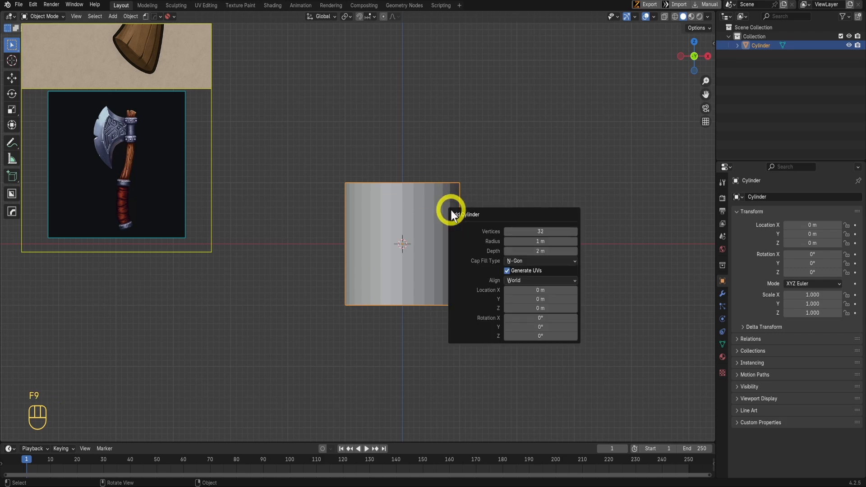
click(533, 232)
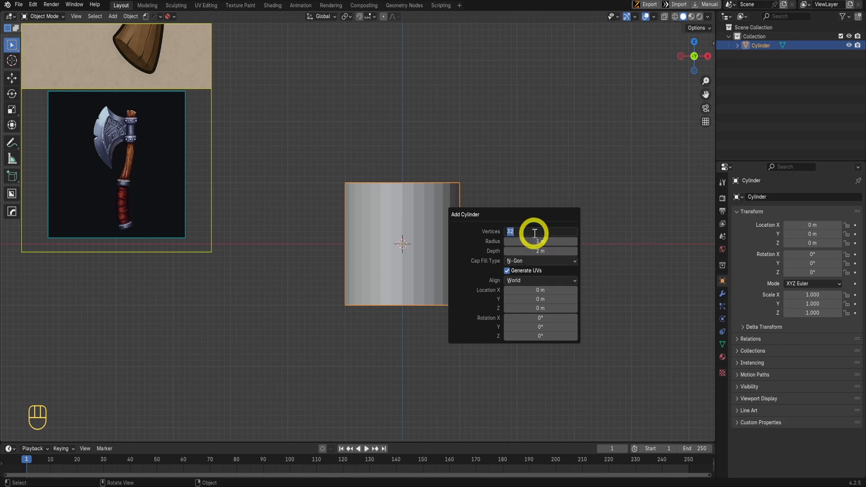
key(Return)
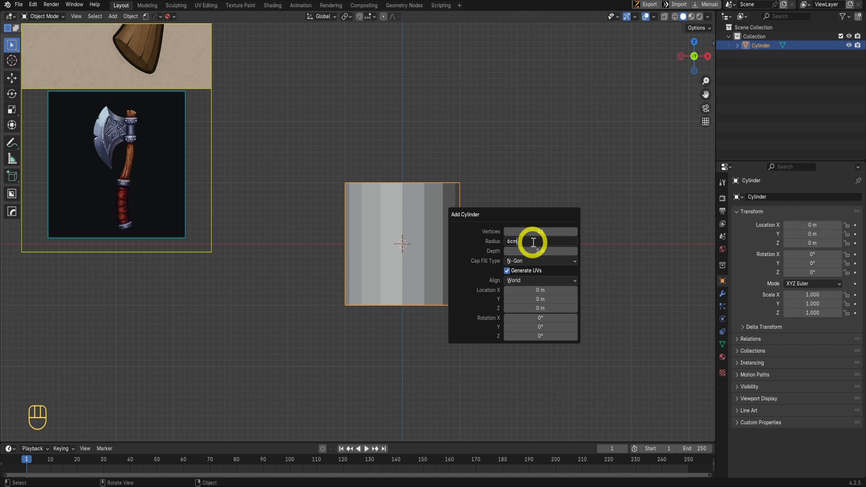
click(533, 242)
text(6cm)
key(Return)
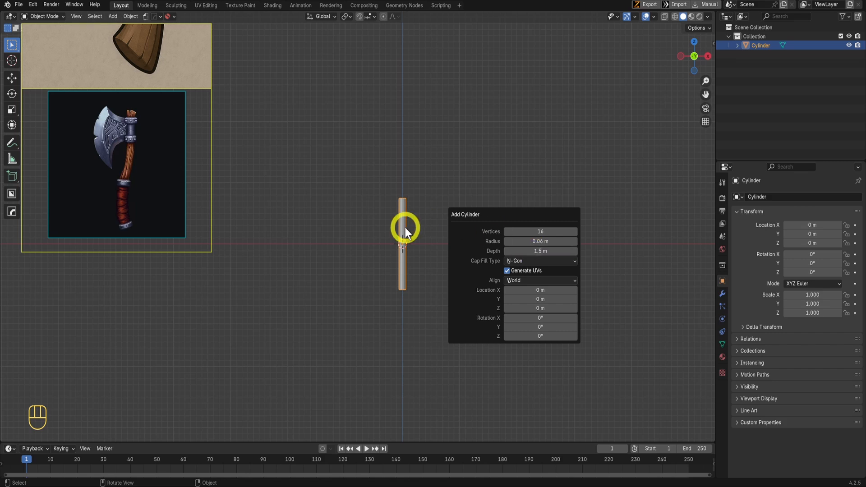
Move the cylinder's mesh up 0.75 m along Z in Edit Mode so its origin sits at the base
scroll(441, 297, up, 2)
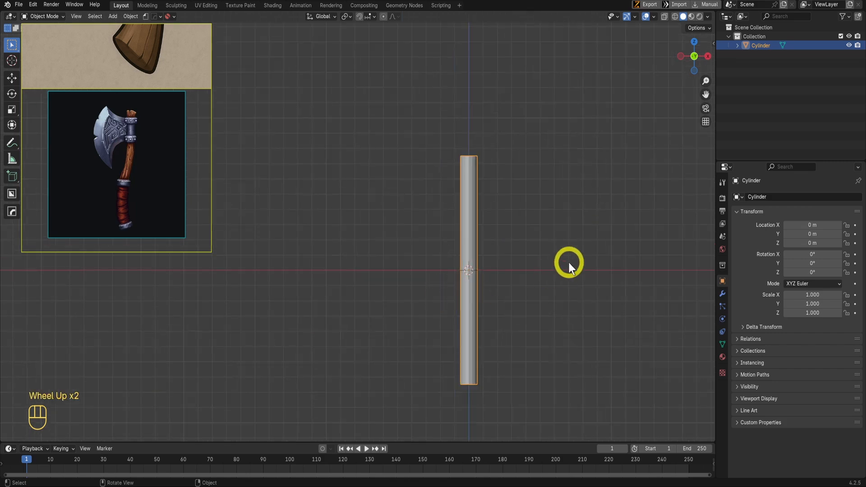
key(Tab)
key(g)
key(z)
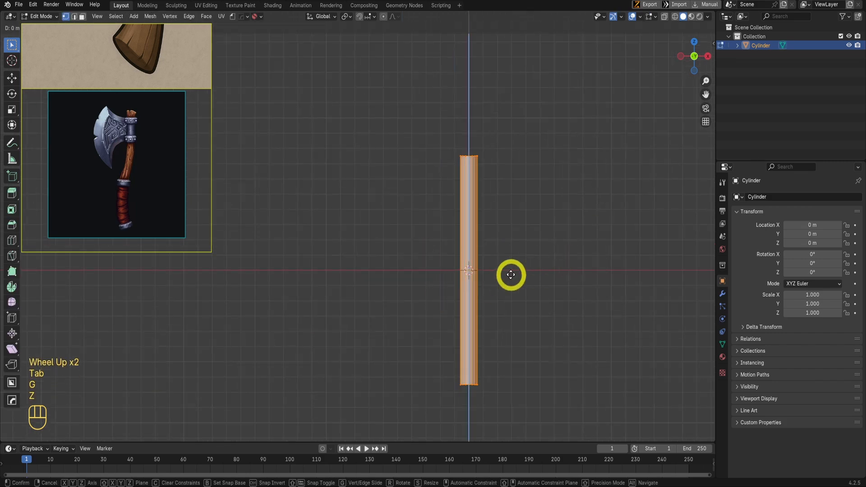
key(KP_7)
key(KP_5)
key(Return)
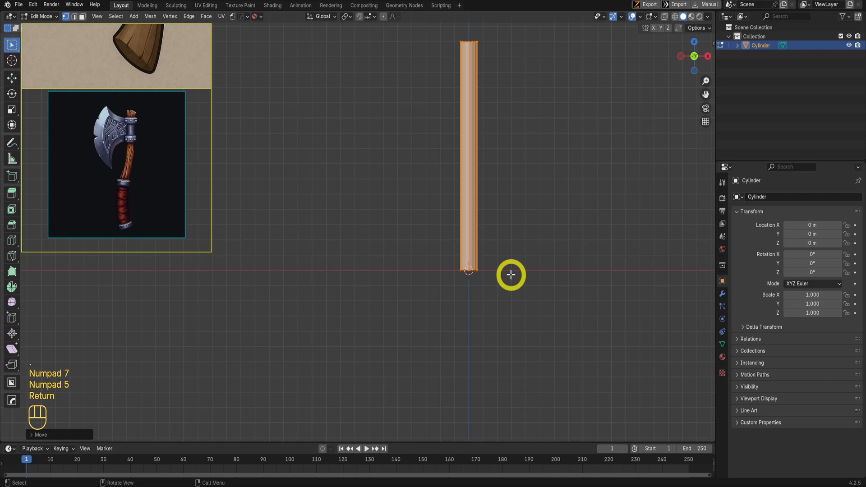
key(Tab)
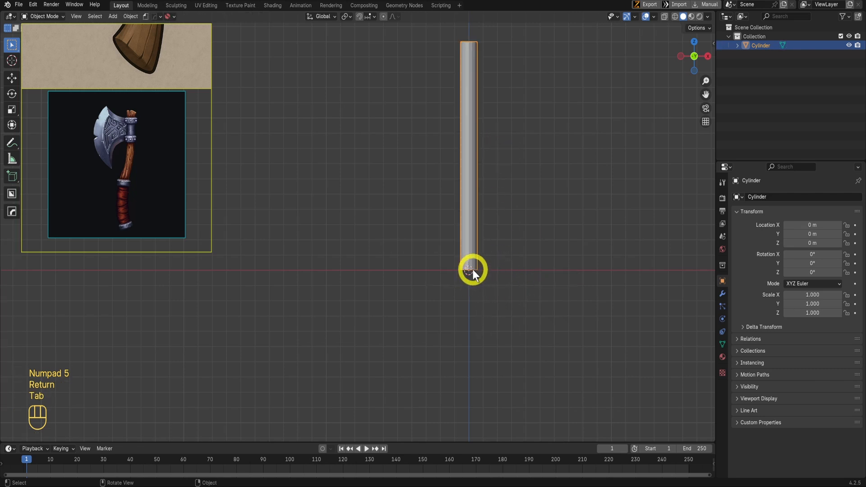
shift+middle_drag(472, 269, 443, 291)
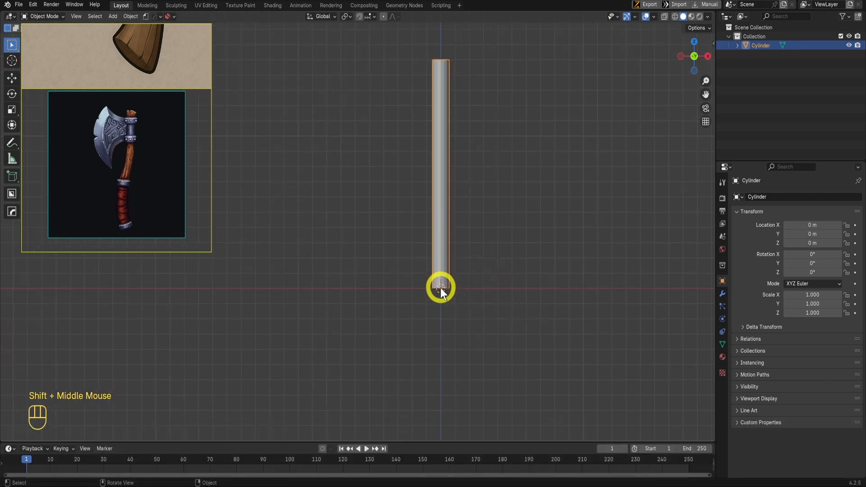
Add ten evenly spaced loop cuts along the cylinder's length and select its entire mesh
shift+middle_drag(475, 258, 449, 327)
middle_drag(454, 273, 444, 294)
key(KP_1)
key(Tab)
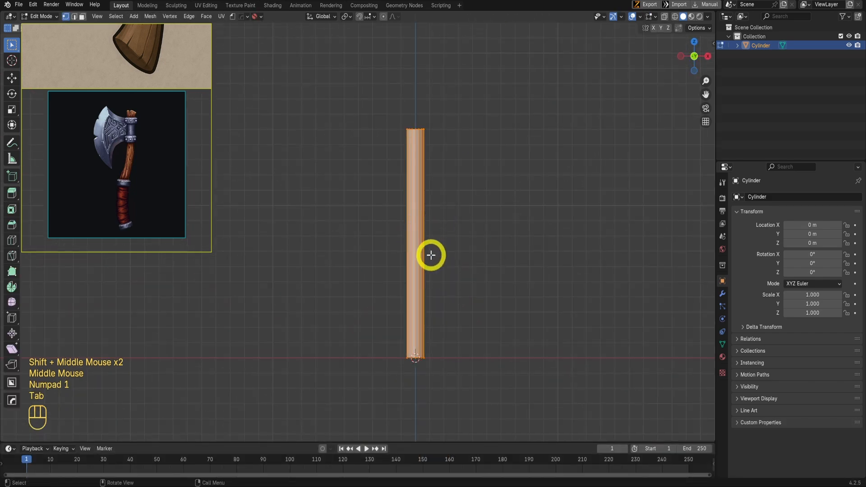
key(ctrl+r)
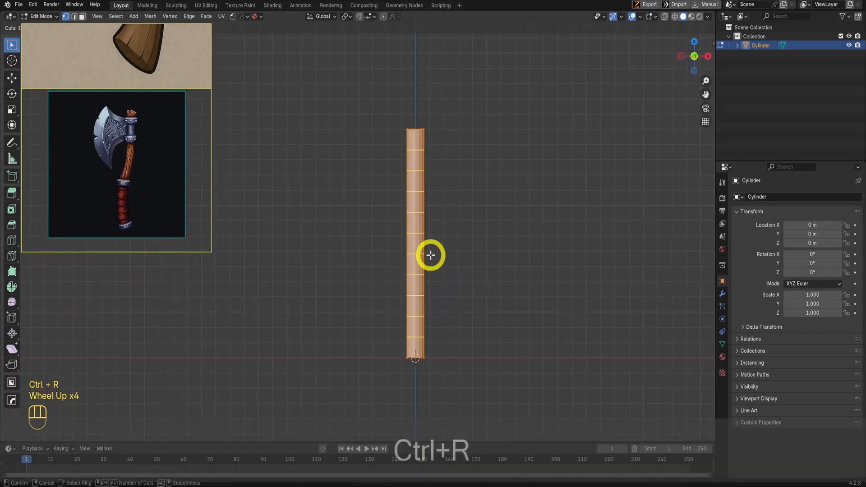
scroll(431, 255, up, 1)
scroll(431, 255, down, 2)
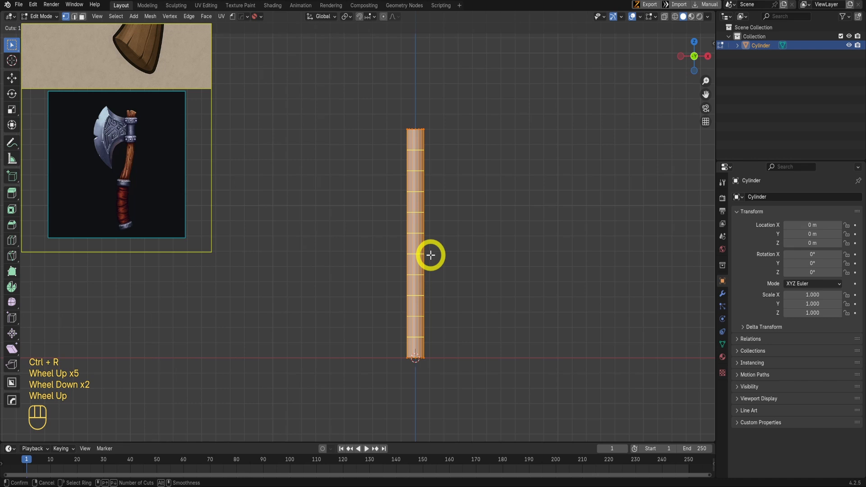
click(431, 255)
key(a)
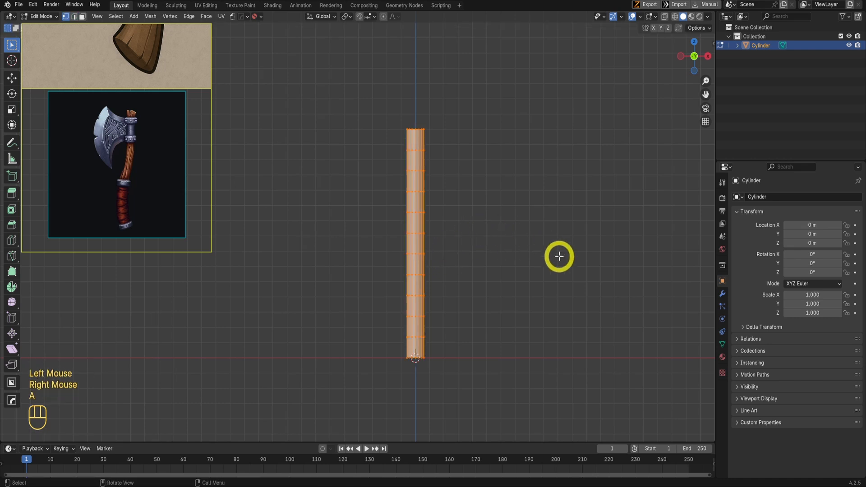
key(s)
key(shift+z)
right_click(549, 257)
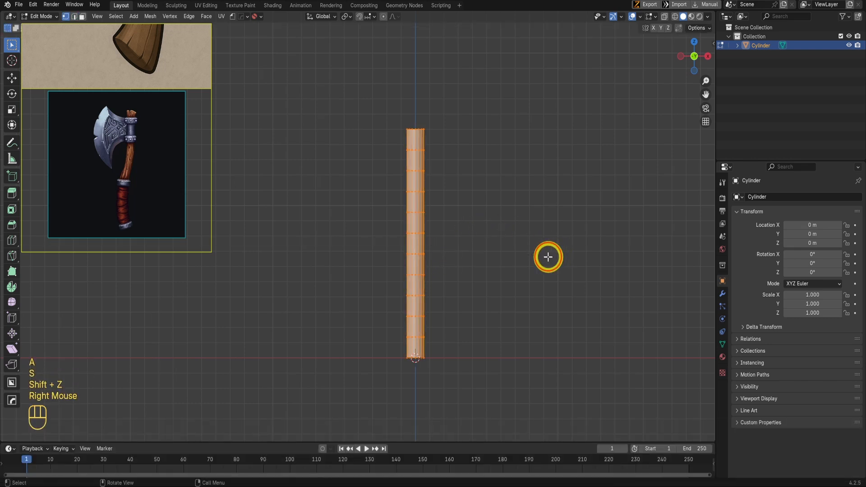
Scale the whole handle slightly thinner on X and Y only, leaving Z out of the scaling
middle_drag(549, 257, 442, 191)
scroll(456, 313, up, 2)
scroll(443, 191, up, 1)
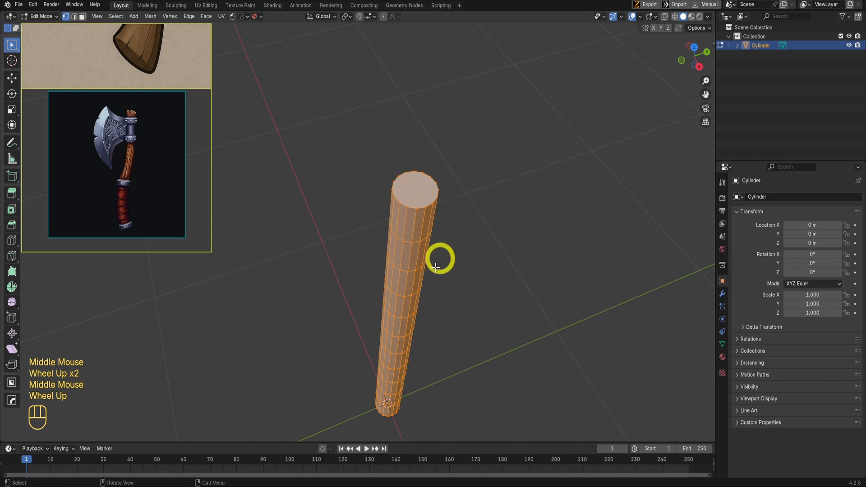
middle_drag(435, 266, 528, 321)
scroll(528, 322, up, 1)
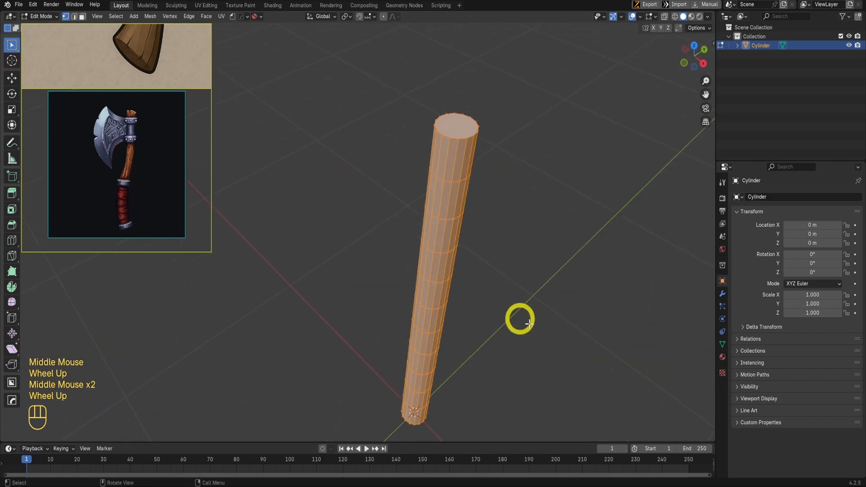
key(s)
key(shift+z)
click(586, 344)
scroll(440, 334, down, 2)
key(KP_1)
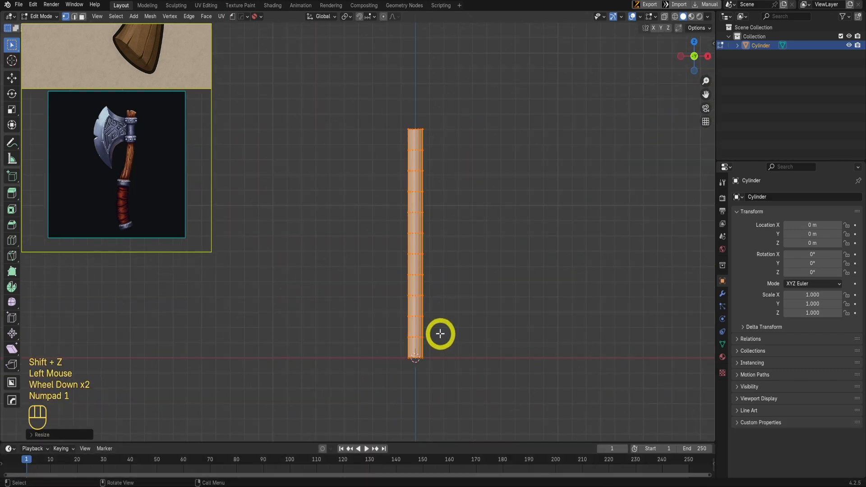
scroll(451, 330, up, 2)
scroll(466, 326, down, 1)
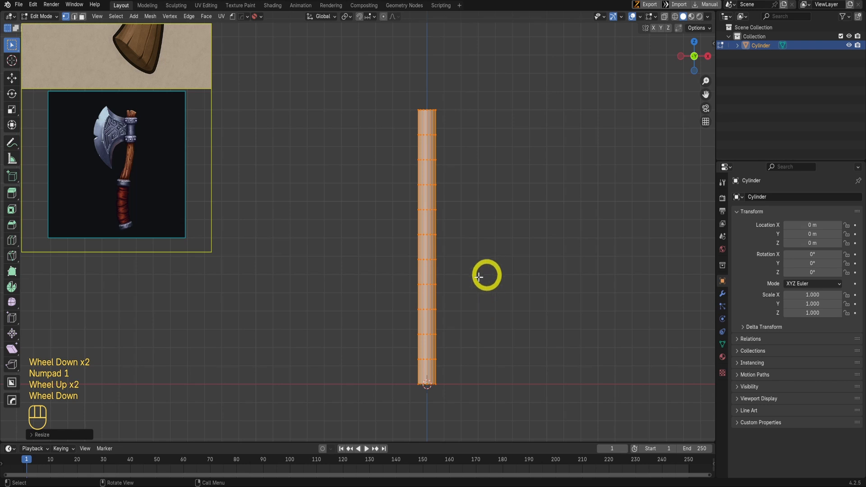
Show the handle in wireframe and select the second edge loop above its base
key(shift+z)
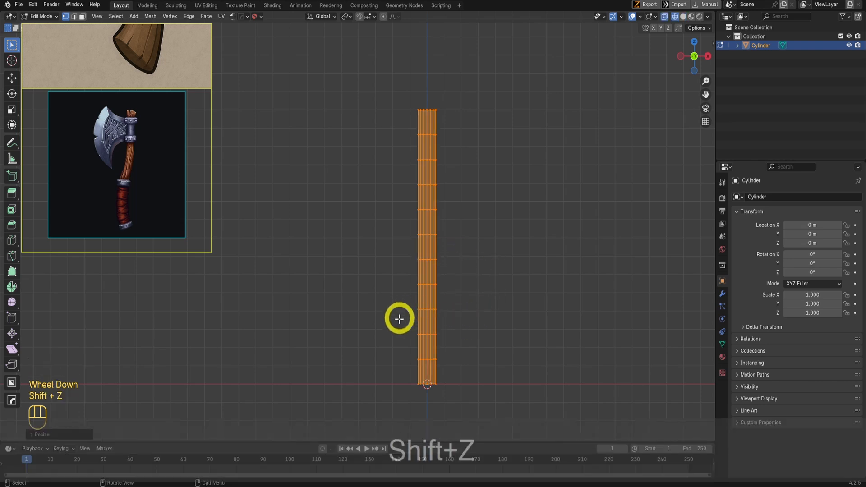
click(419, 334)
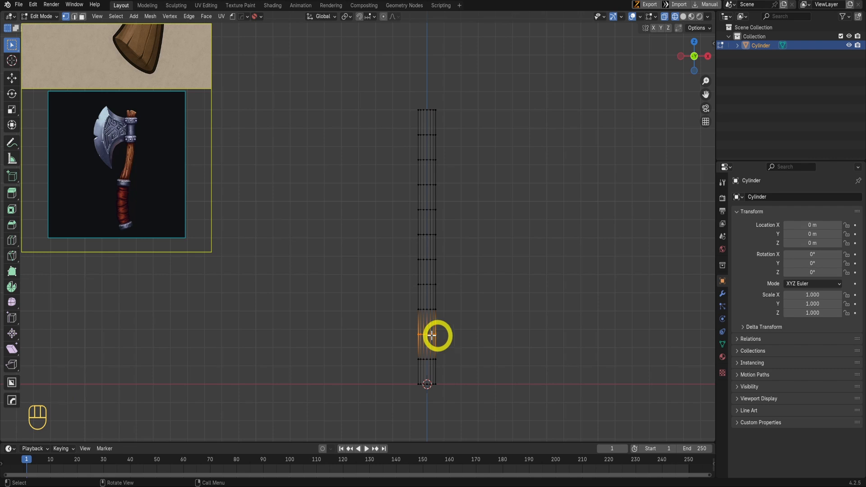
key(g)
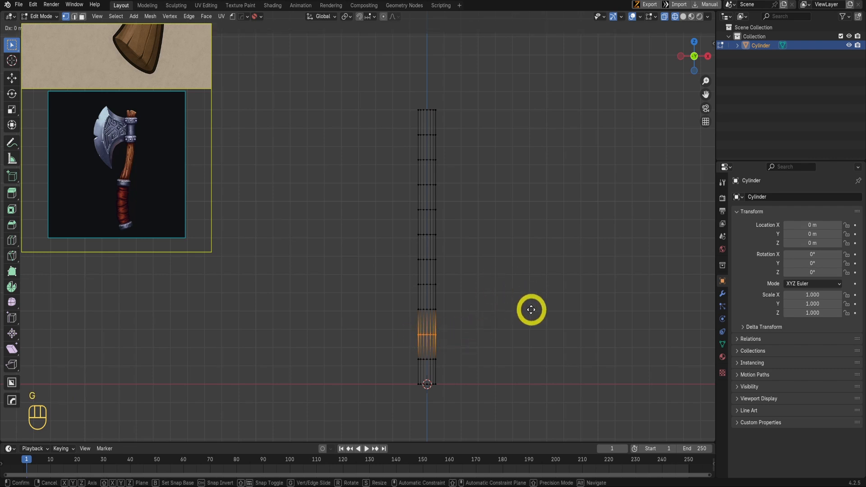
key(x)
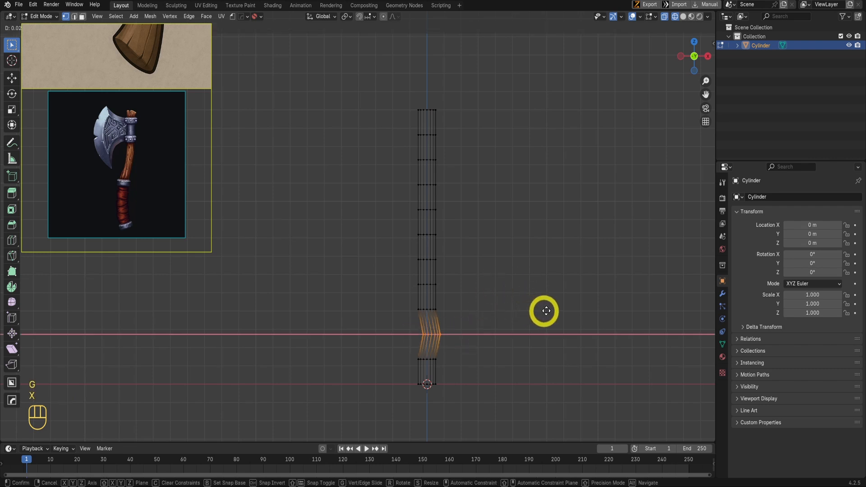
right_click(217, 259)
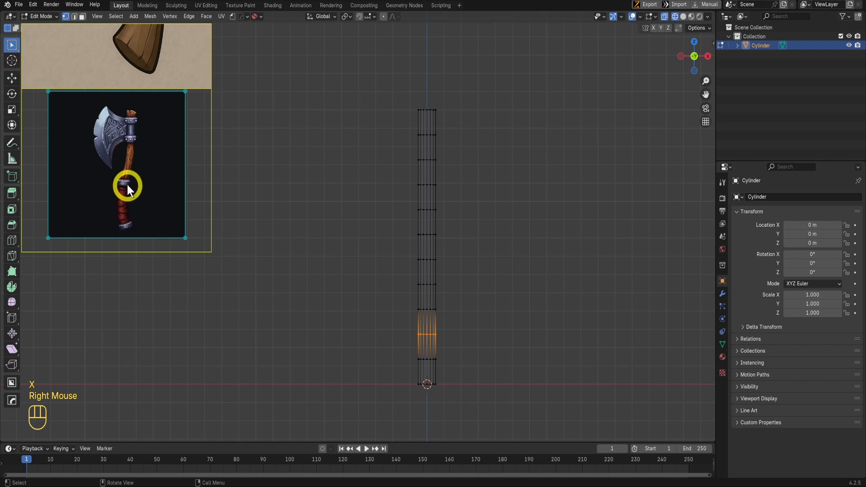
Enable proportional editing with Smooth falloff and move the selected lower loop toward negative X to bend the grip
click(384, 17)
click(395, 17)
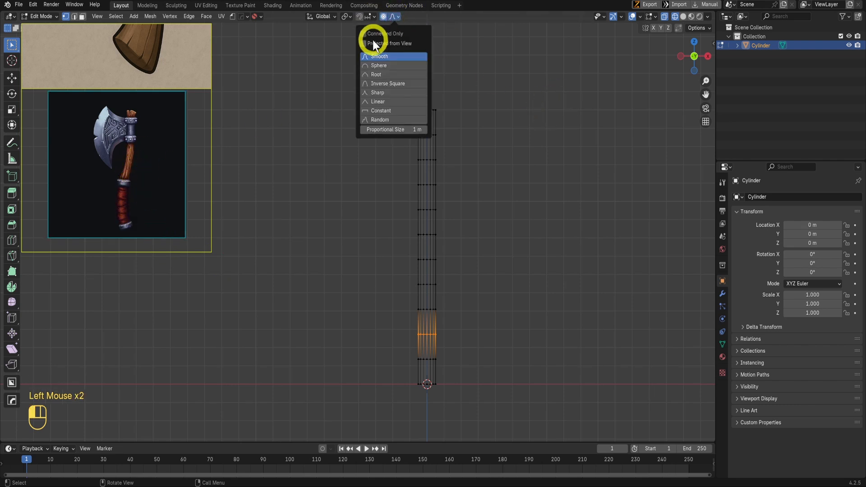
key(g)
scroll(527, 321, up, 2)
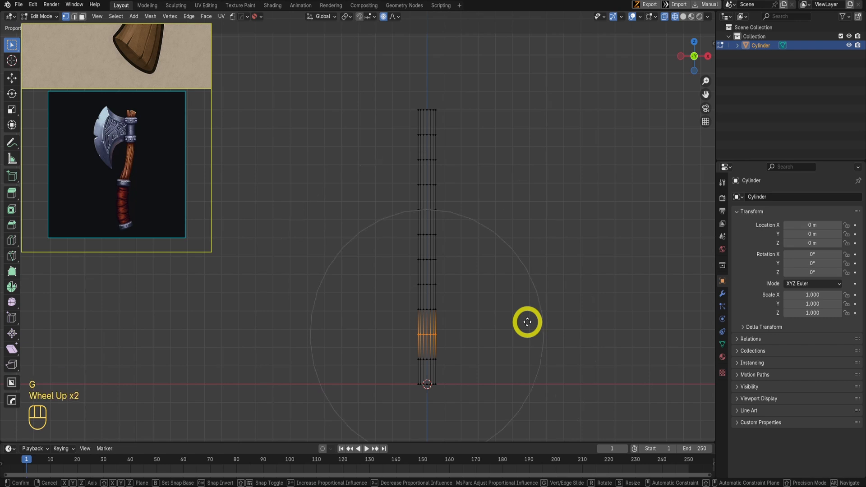
key(x)
scroll(515, 321, up, 2)
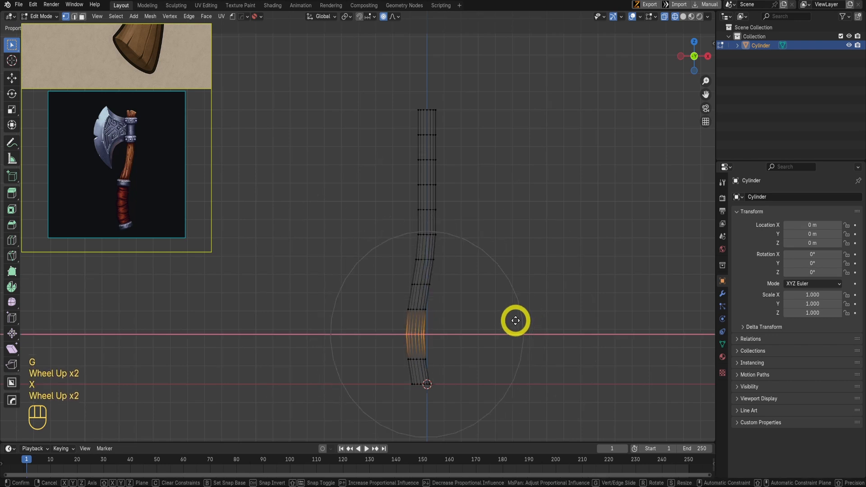
click(515, 321)
Move the two loops below the handle's upper end toward positive X with proportional editing, and return to solid shading
drag(397, 158, 478, 194)
key(g)
key(x)
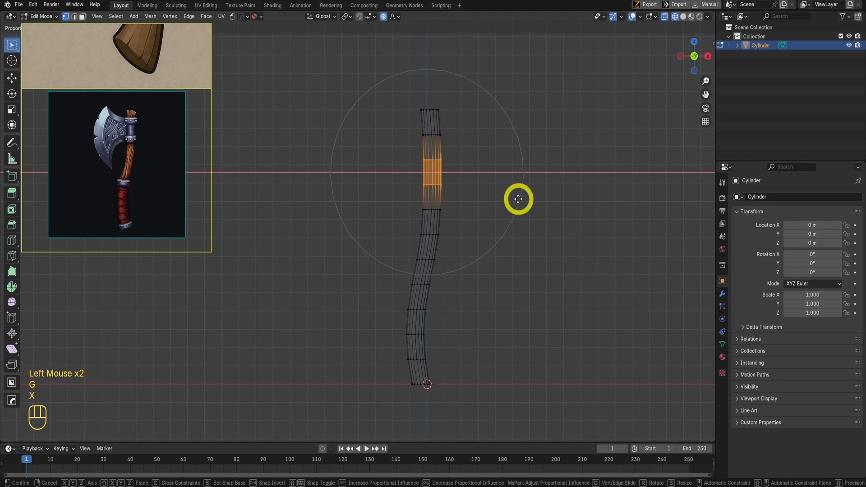
scroll(519, 201, up, 2)
click(521, 202)
key(shift+z)
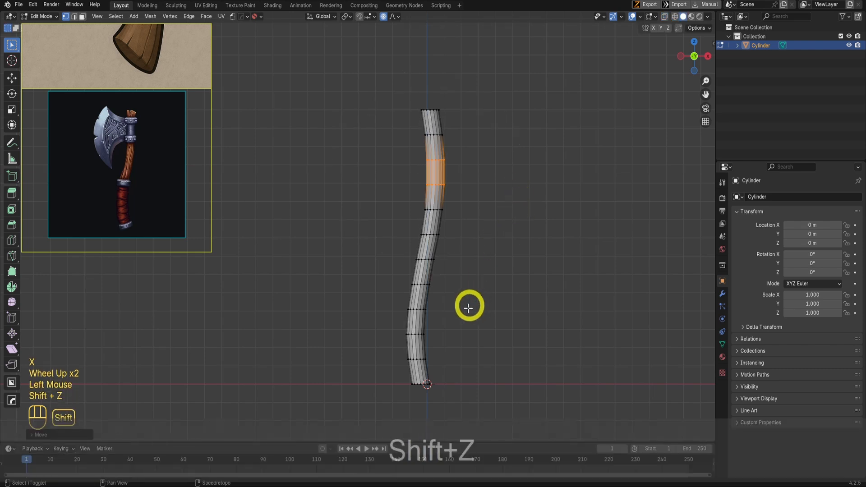
Return to Object Mode and apply Shade Auto Smooth to the curved handle
key(Tab)
right_click(437, 216)
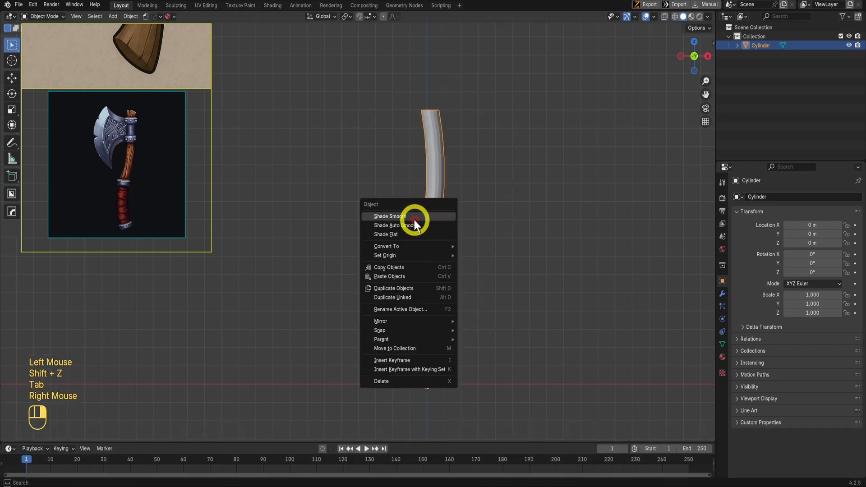
click(414, 220)
middle_drag(469, 220, 415, 289)
scroll(415, 289, up, 1)
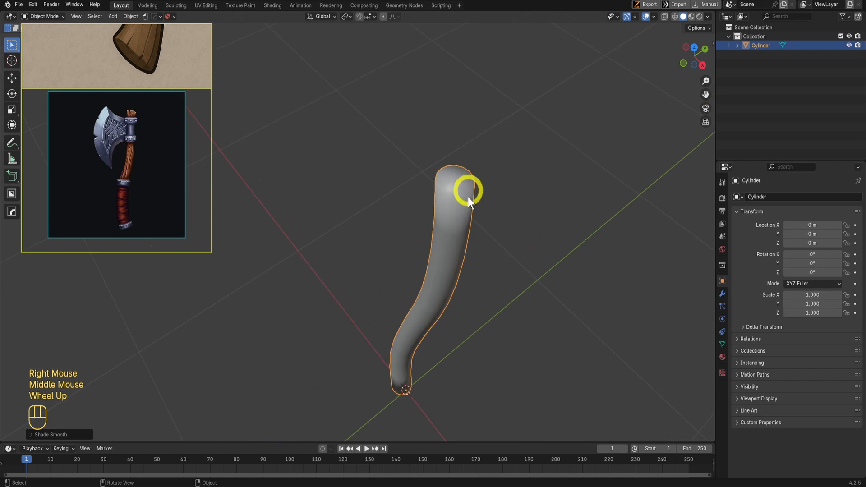
right_click(444, 215)
click(445, 215)
middle_drag(442, 250, 411, 245)
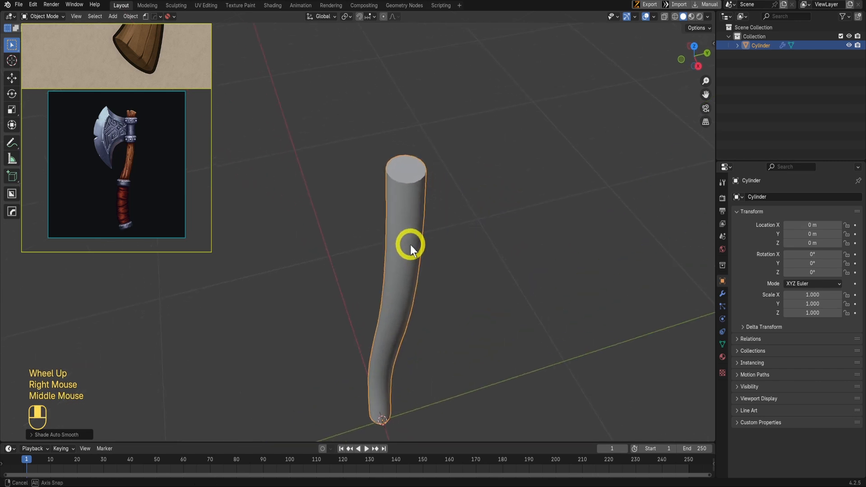
Delete the two end cap faces at the handle's upper and lower ends in Edit Mode
scroll(410, 245, up, 1)
key(Tab)
click(433, 175)
scroll(433, 176, up, 1)
middle_drag(432, 176, 450, 263)
scroll(451, 221, down, 2)
scroll(450, 263, up, 3)
shift+click(541, 335)
middle_drag(542, 335, 466, 340)
key(x)
click(537, 356)
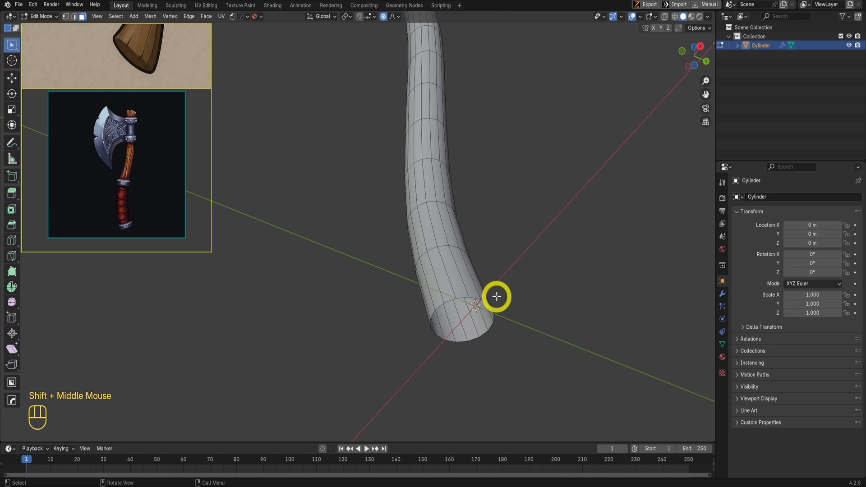
Select the open edge loop at the handle's lower end and close it with Grid Fill using a span of 4
click(461, 296)
key(Tab)
click(456, 355)
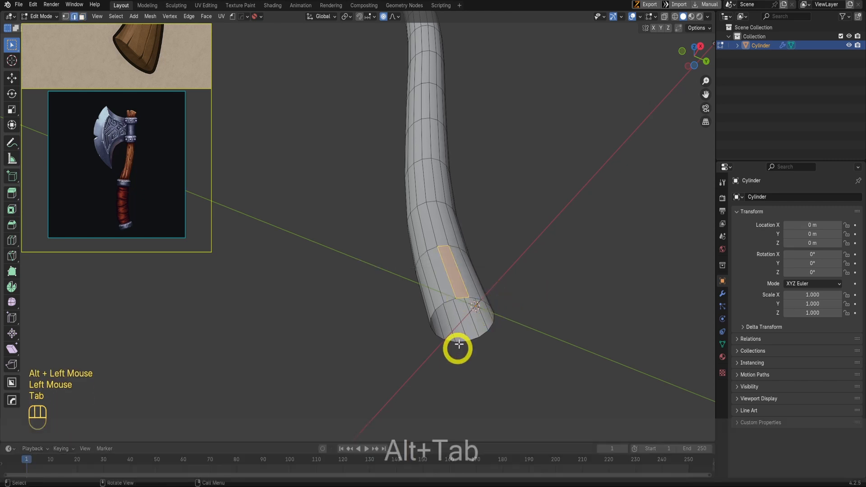
alt+click(461, 299)
scroll(470, 317, up, 2)
middle_drag(470, 317, 448, 315)
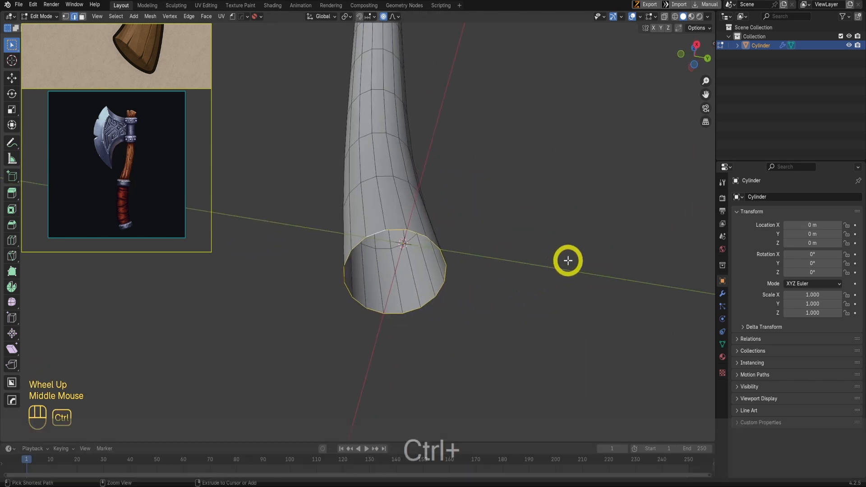
key(ctrl+f)
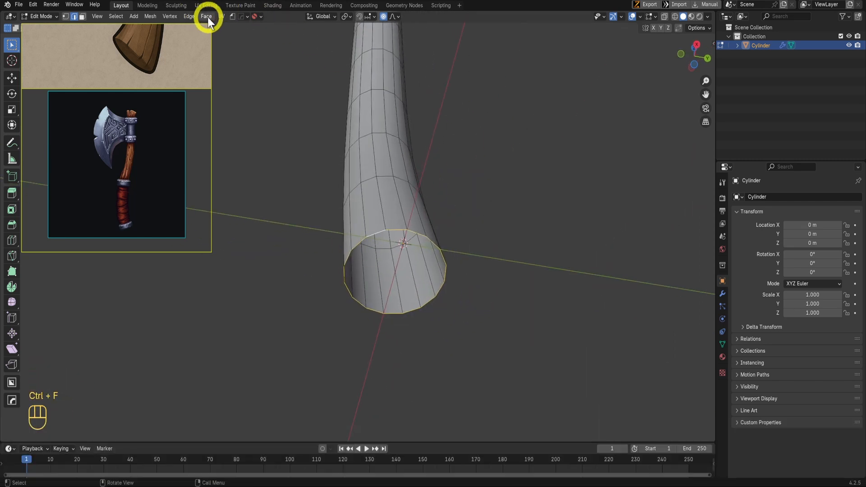
click(206, 16)
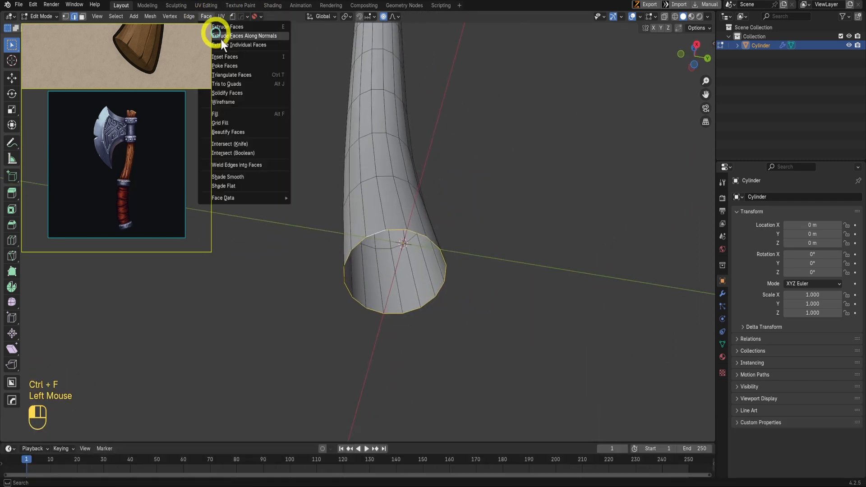
click(264, 122)
middle_drag(394, 251, 433, 266)
shift+scroll(376, 251, up, 1)
scroll(461, 274, up, 1)
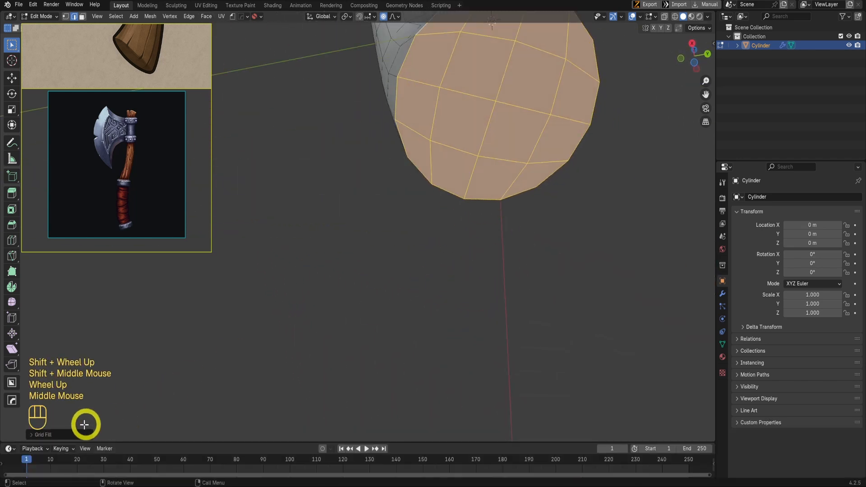
click(71, 433)
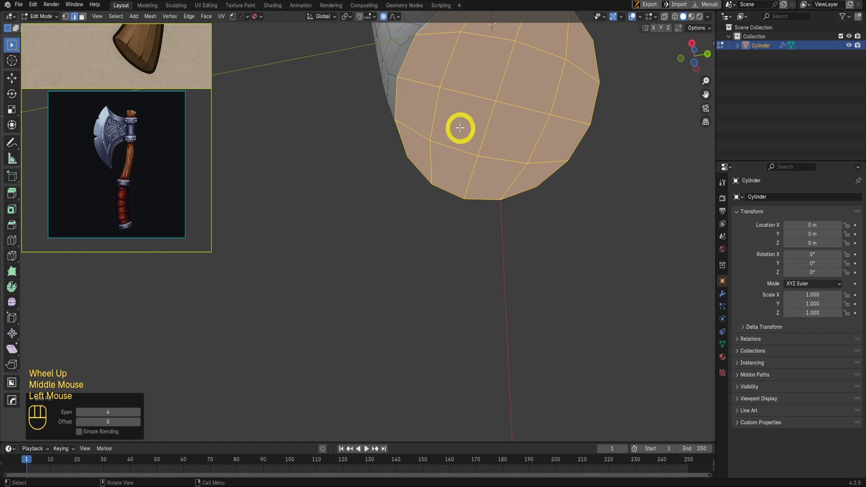
middle_drag(460, 128, 456, 145)
shift+middle_drag(434, 400, 423, 238)
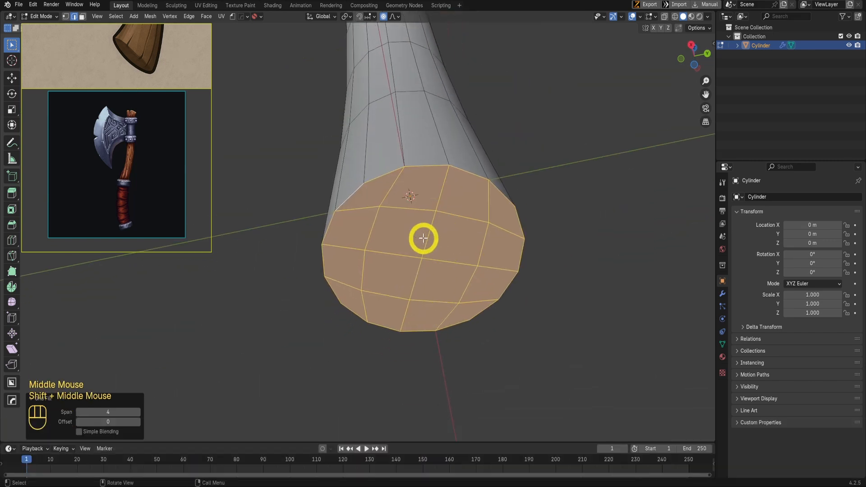
Close the open edge loop at the handle's upper end with Grid Fill and return to Object Mode
scroll(375, 176, down, 2)
middle_drag(375, 176, 368, 308)
alt+click(369, 309)
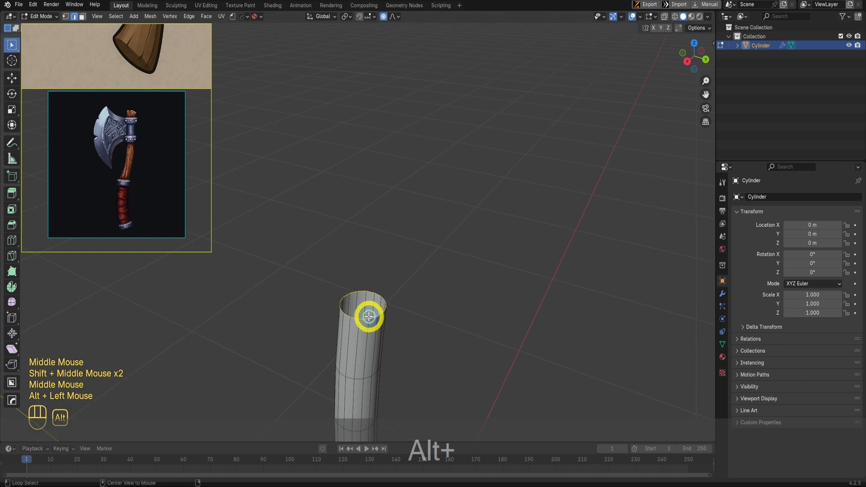
key(ctrl+f)
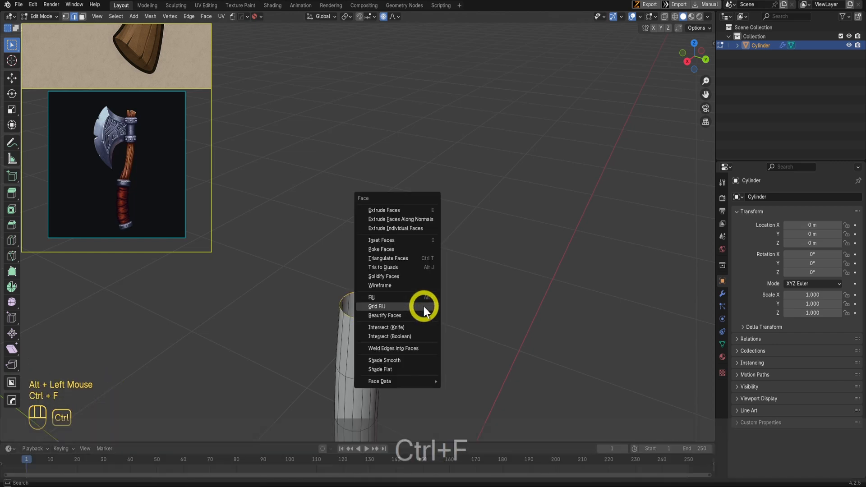
click(423, 307)
scroll(408, 321, down, 1)
key(KP_1)
shift+middle_drag(401, 322, 440, 190)
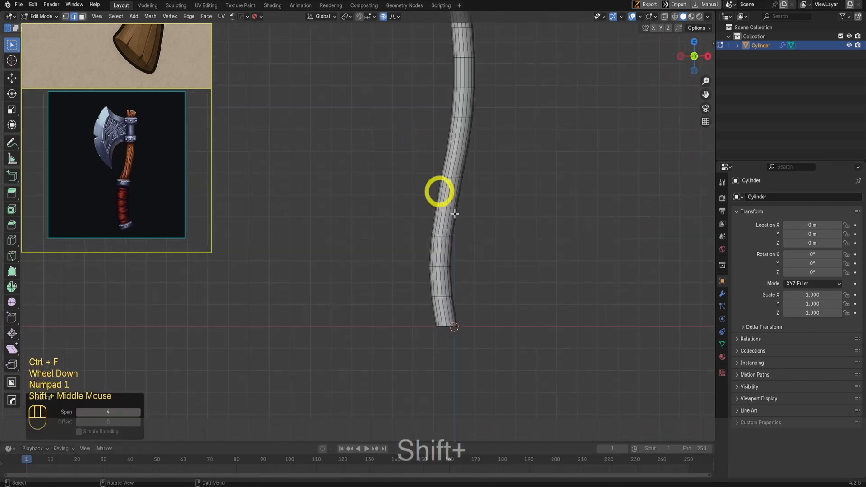
scroll(483, 293, up, 2)
key(Tab)
scroll(502, 174, down, 1)
middle_drag(502, 173, 567, 203)
Select the entire handle mesh in Edit Mode, narrow it along the Y axis, and return to Object Mode
key(Tab)
key(a)
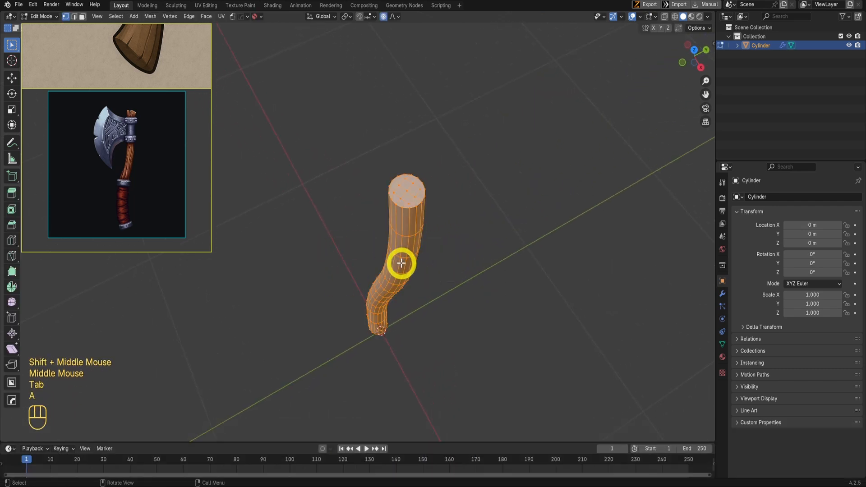
scroll(512, 253, up, 1)
middle_drag(513, 253, 512, 266)
scroll(496, 268, down, 2)
key(KP_7)
scroll(528, 255, up, 2)
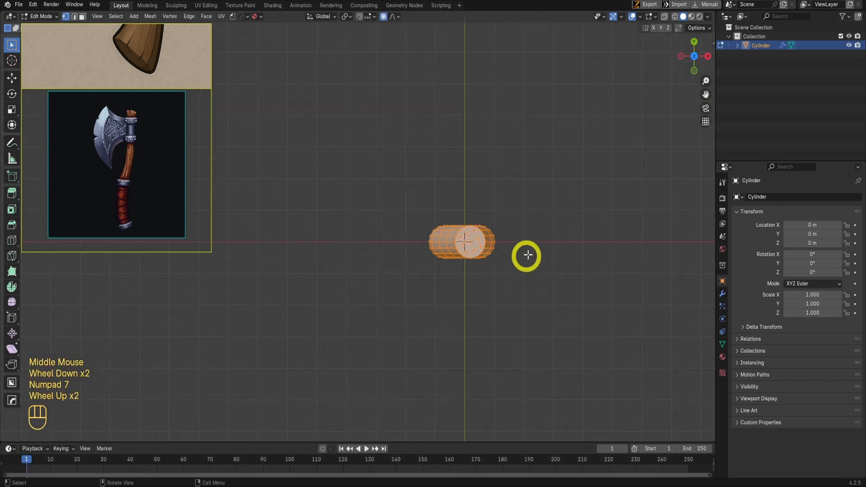
key(s)
key(y)
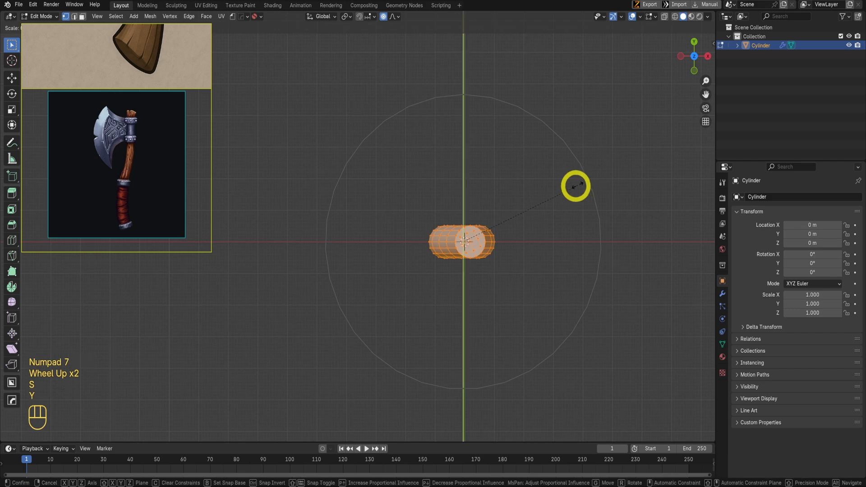
click(552, 195)
middle_drag(552, 195, 429, 166)
scroll(483, 193, down, 1)
key(Tab)
scroll(429, 166, up, 2)
key(KP_1)
shift+middle_drag(478, 267, 429, 123)
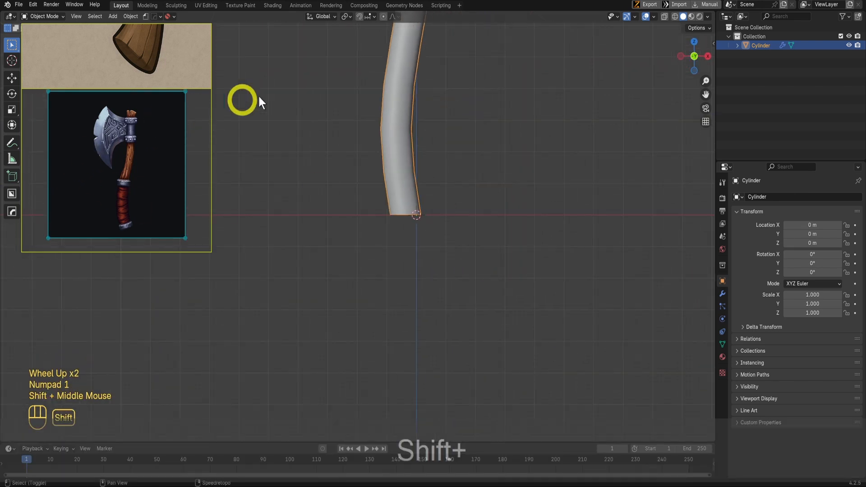
shift+middle_drag(259, 100, 375, 186)
scroll(391, 164, up, 2)
key(Tab)
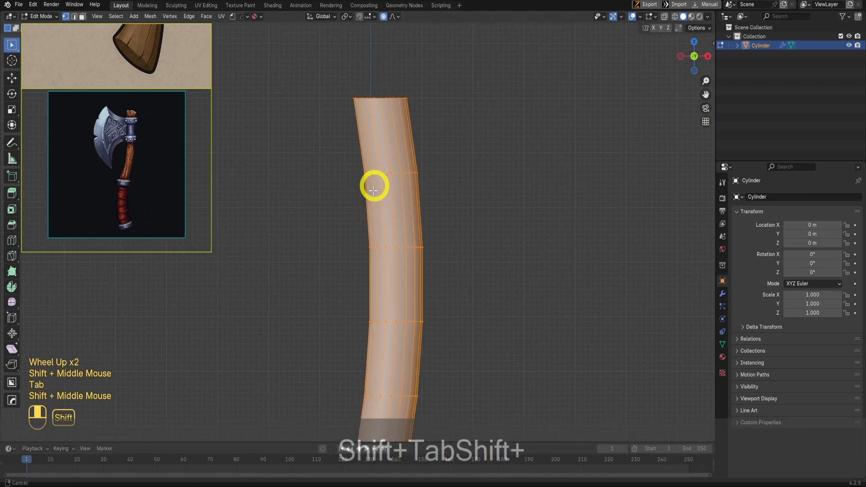
scroll(294, 114, up, 2)
key(shift+z)
shift+click(352, 143)
middle_drag(467, 163, 438, 191)
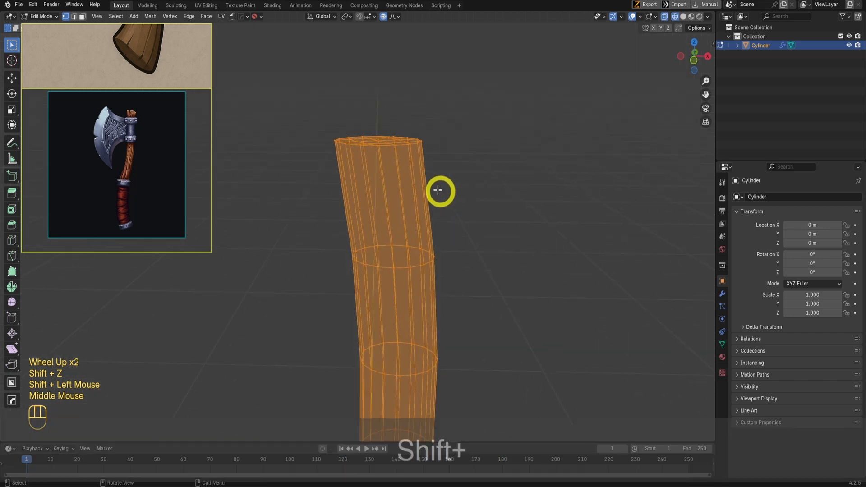
drag(296, 87, 479, 170)
key(shift+z)
middle_drag(474, 202, 468, 243)
scroll(496, 195, up, 2)
key(ctrl+b)
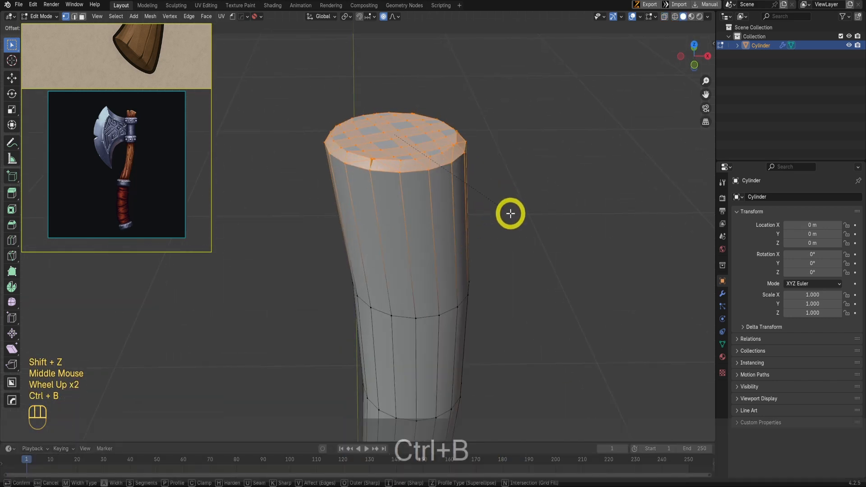
scroll(510, 212, down, 1)
right_click(452, 179)
Switch to edge selection and select the complete outer rim edge loop of the handle's upper cap
key(Tab)
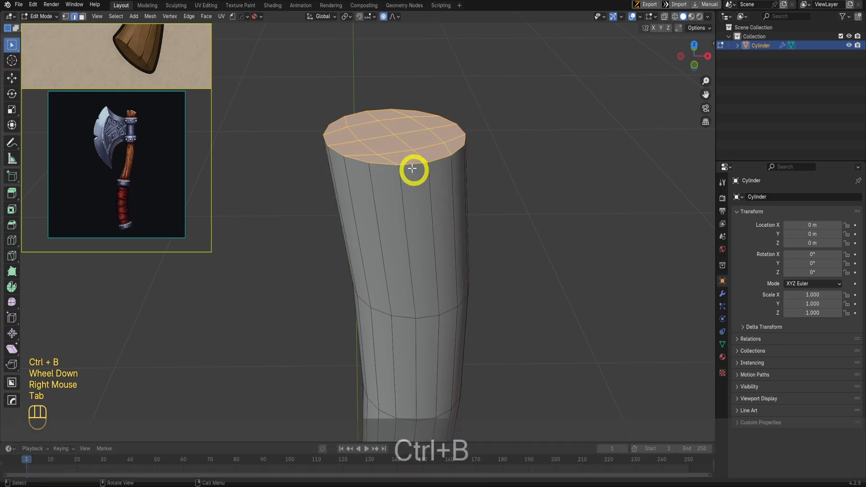
alt+click(404, 164)
alt+shift+click(356, 158)
key(ctrl+z)
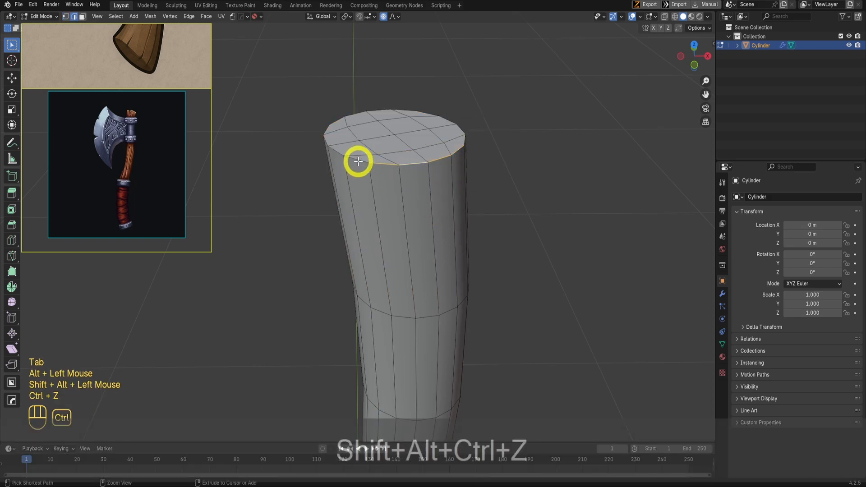
alt+shift+click(347, 170)
middle_drag(348, 170, 484, 217)
alt+shift+click(369, 175)
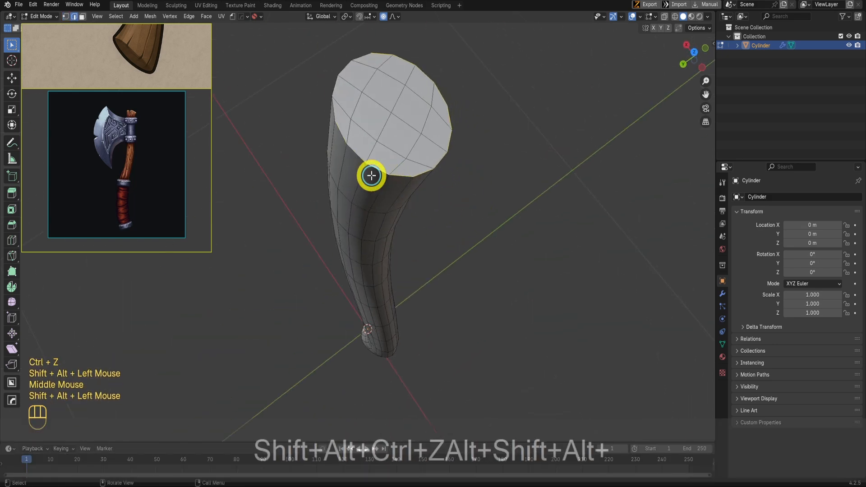
middle_drag(369, 174, 448, 167)
alt+shift+click(260, 208)
scroll(271, 211, up, 1)
middle_drag(275, 209, 462, 214)
Bevel the selected upper rim edges with one segment and a width of about 0.0055 m
key(ctrl+b)
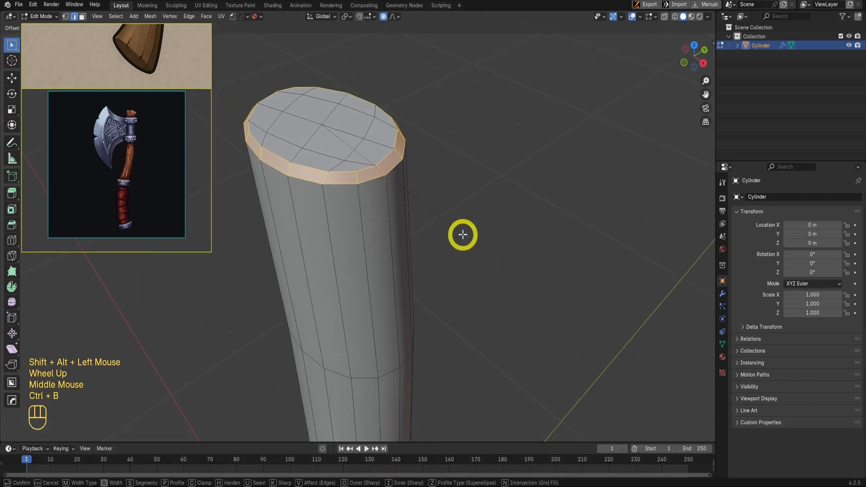
right_click(431, 224)
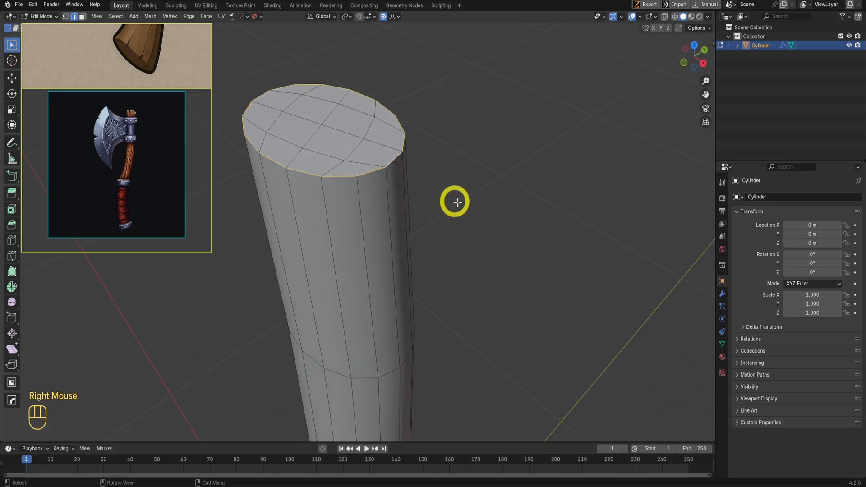
key(ctrl)
key(ctrl+b)
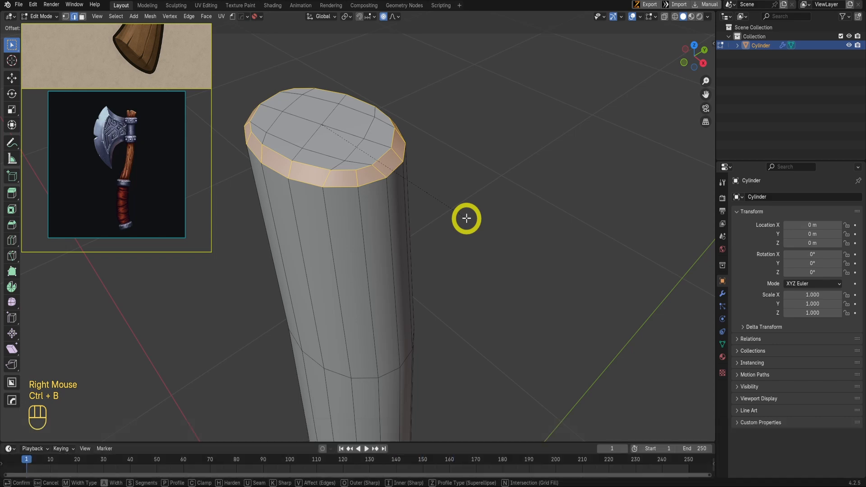
click(465, 217)
Turn off proportional editing and edge-slide the bevel's lower edge loop slightly down the handle
key(KP_1)
scroll(441, 100, up, 2)
key(shift)
shift+middle_drag(440, 100, 406, 143)
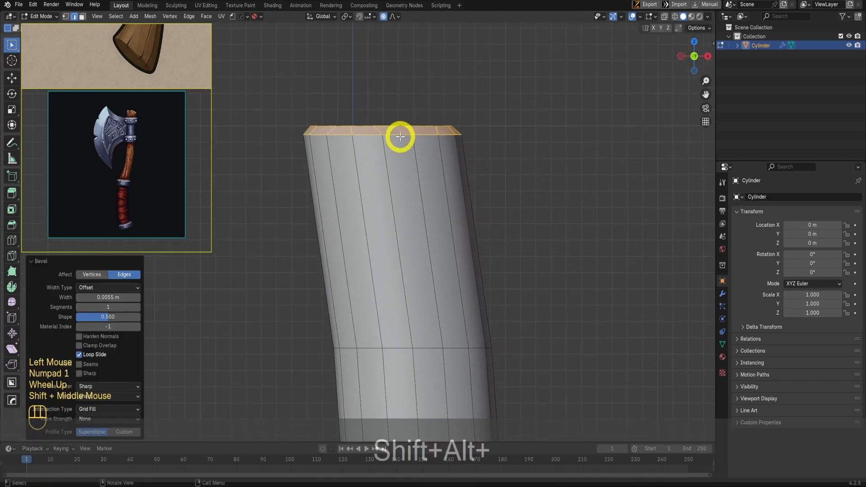
key(Tab)
alt+click(400, 141)
key(g)
key(z)
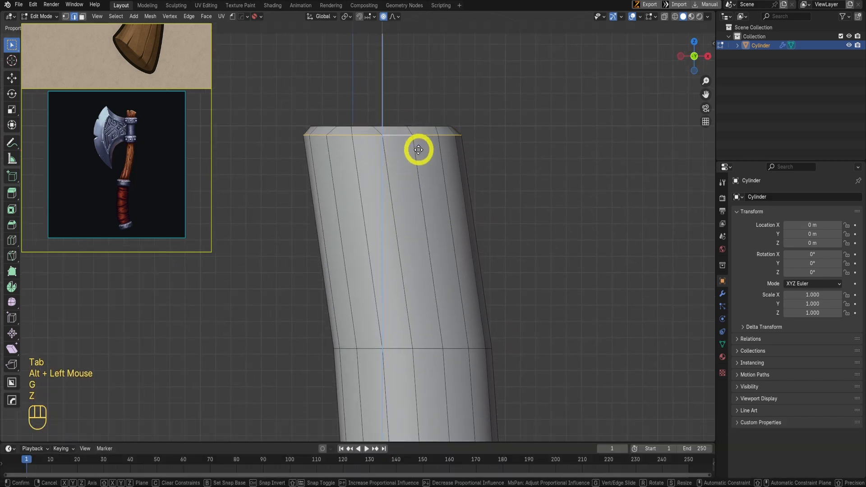
right_click(421, 147)
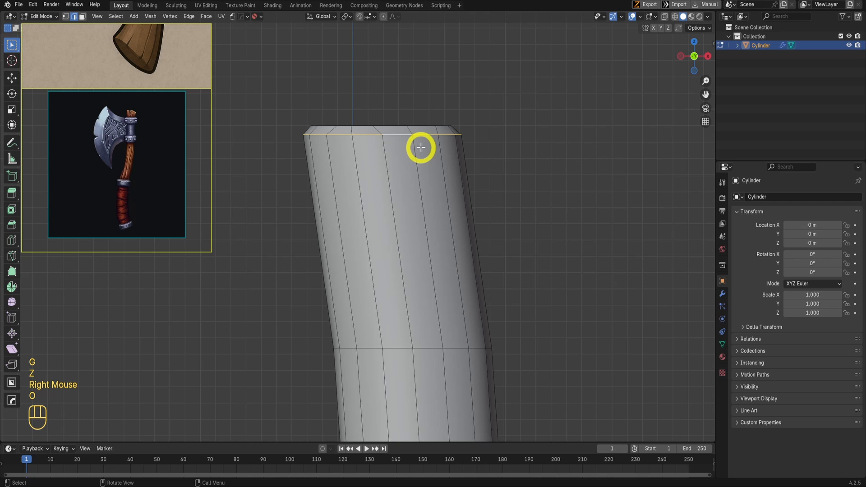
key(g)
key(z)
key(g)
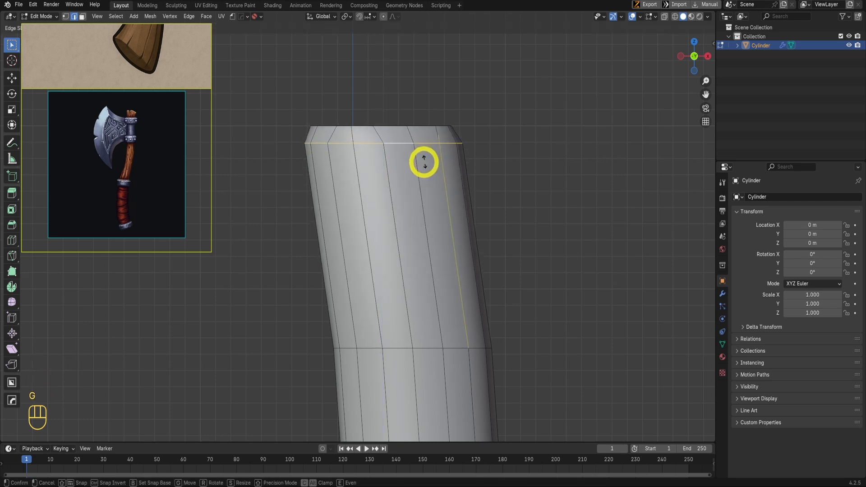
click(451, 141)
Select all vertices of the handle's upper cap and scale them down uniformly to about 0.918
key(Tab)
key(shift+z)
drag(294, 101, 481, 134)
key(shift+z)
key(s)
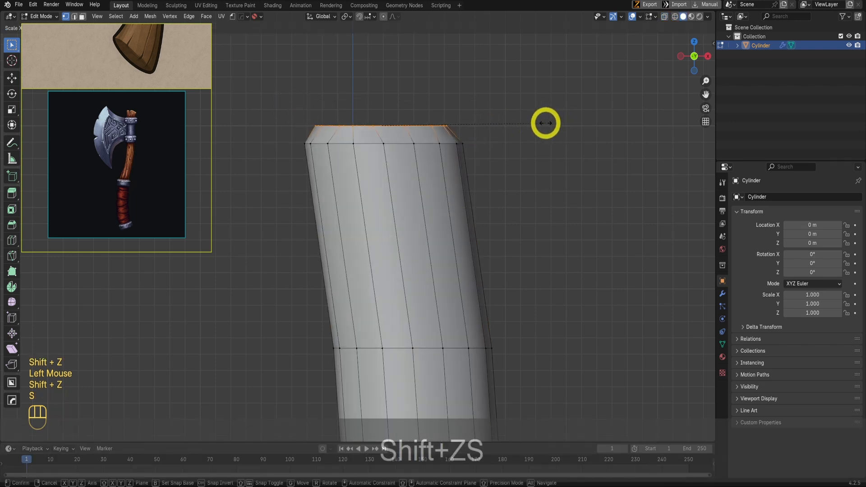
click(543, 122)
Add a centred edge loop around the upper bevel, fatten it slightly outward to round the rim, and return to Object Mode
scroll(494, 147, up, 2)
middle_drag(543, 122, 494, 162)
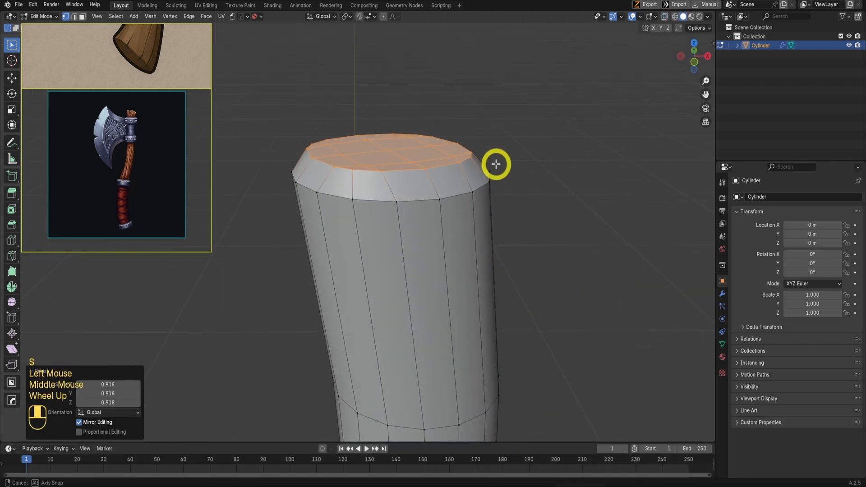
key(ctrl+r)
click(460, 184)
right_click(458, 184)
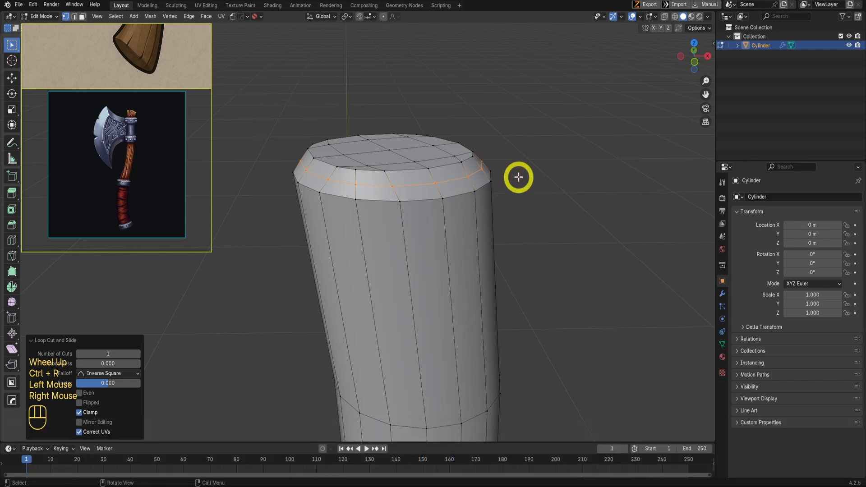
key(alt+s)
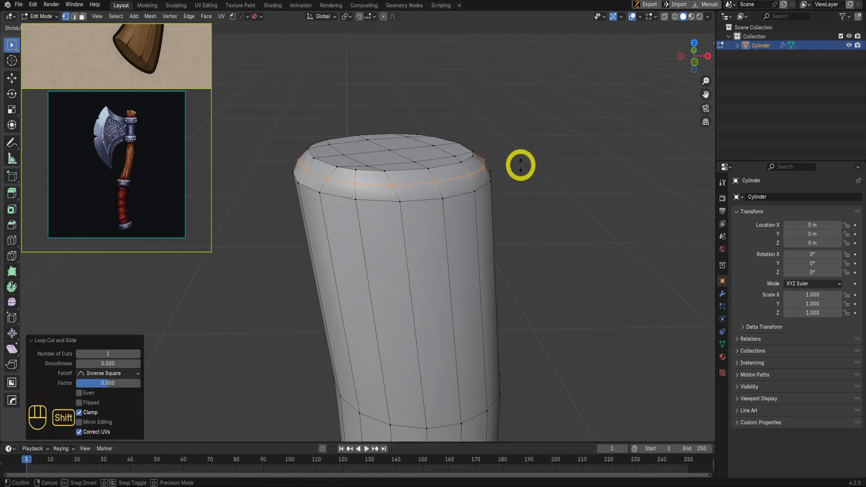
shift+click(489, 180)
key(Tab)
Examine the shading of the rounded upper end and the handle's overall shape from several angles
middle_drag(488, 180, 427, 126)
scroll(537, 217, up, 1)
scroll(518, 179, down, 3)
scroll(470, 245, up, 2)
scroll(470, 245, up, 3)
scroll(537, 252, up, 1)
scroll(536, 251, down, 2)
scroll(442, 118, down, 1)
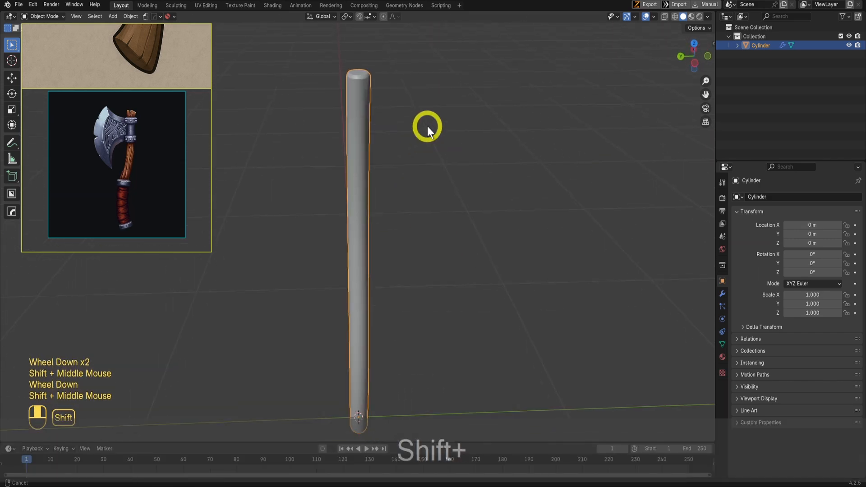
scroll(362, 282, down, 2)
Compare the handle's lower end in front view with the leather grip and metal bands in the axe reference image
key(KP_1)
shift+middle_drag(402, 309, 449, 217)
scroll(488, 182, up, 3)
scroll(147, 207, up, 2)
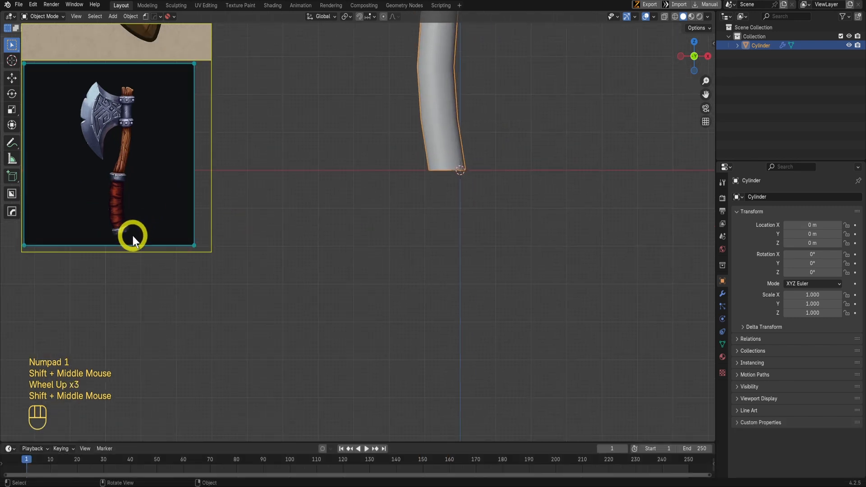
scroll(132, 237, up, 2)
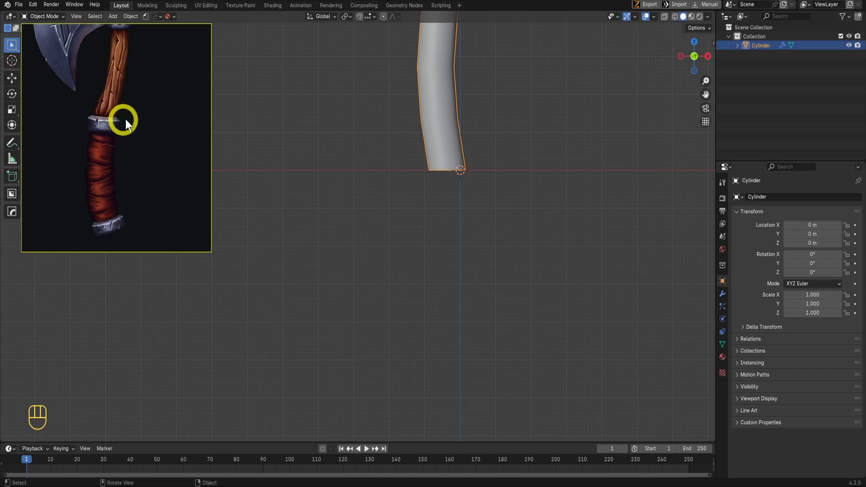
shift+middle_click(525, 116)
shift+scroll(487, 225, up, 1)
scroll(487, 224, up, 2)
shift+middle_drag(487, 224, 494, 271)
scroll(556, 250, up, 1)
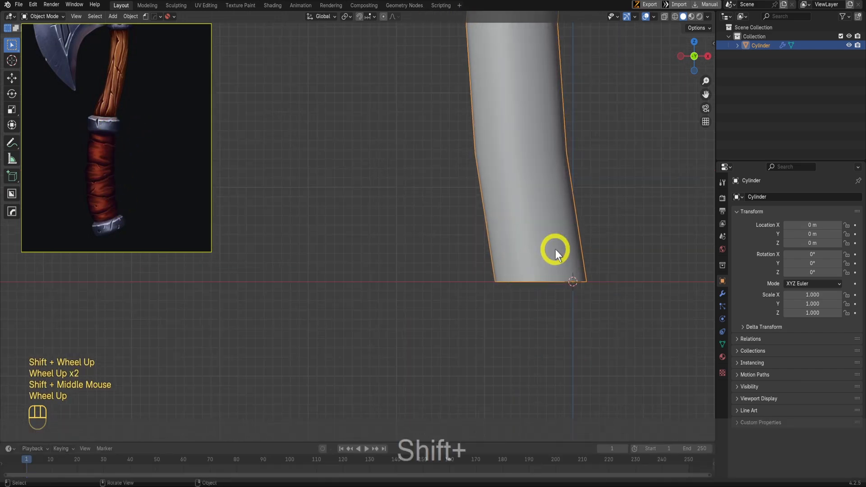
scroll(142, 160, down, 2)
scroll(505, 143, down, 3)
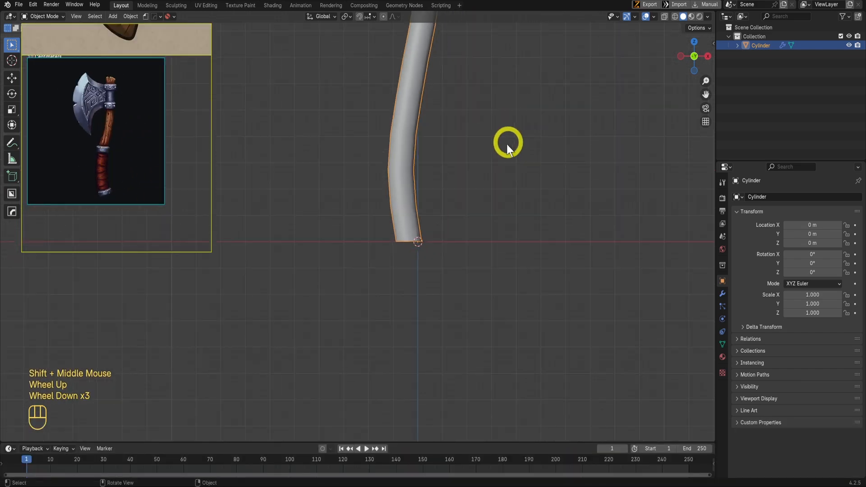
shift+middle_drag(507, 142, 439, 215)
shift+scroll(444, 208, down, 1)
scroll(444, 208, down, 2)
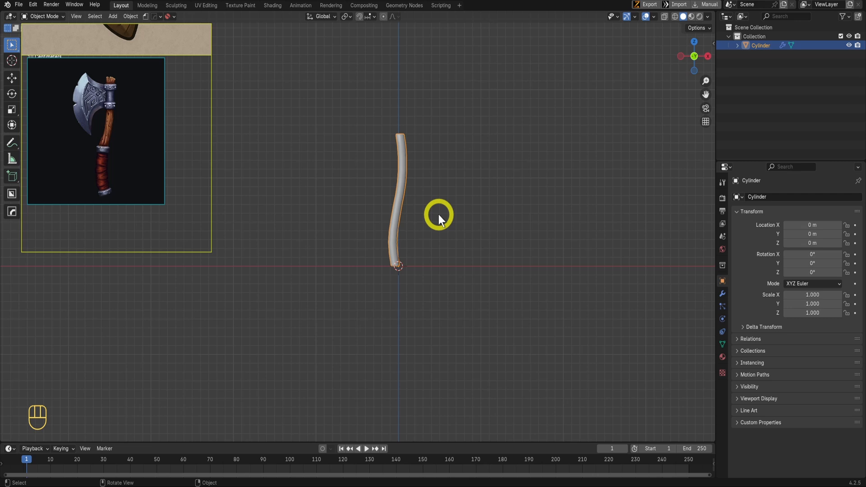
scroll(388, 292, up, 3)
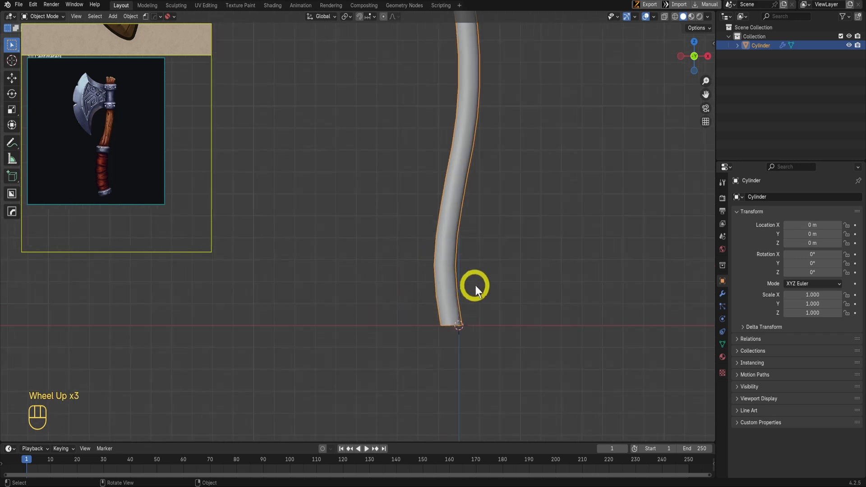
shift+middle_drag(499, 372, 475, 255)
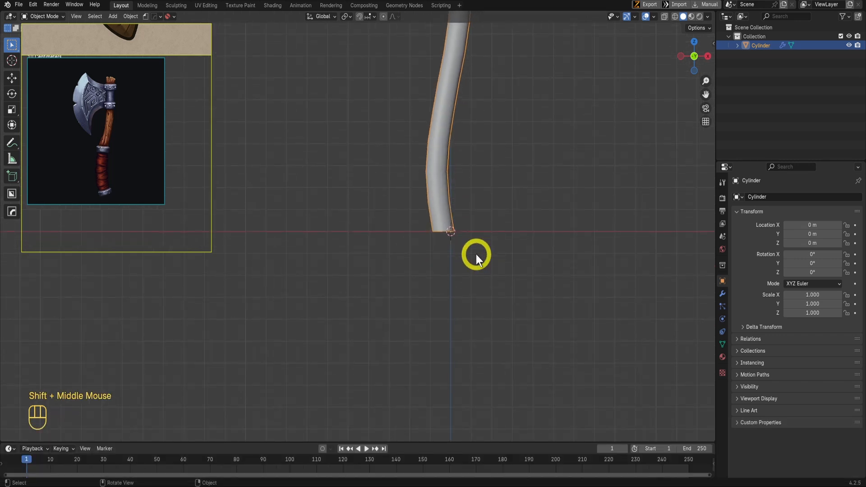
In wireframe Edit Mode, add one edge loop to the handle's lowest segment and slide it toward the bottom end by about 0.427
scroll(469, 222, up, 3)
shift+middle_drag(574, 232, 456, 269)
scroll(555, 277, up, 1)
scroll(439, 261, up, 1)
key(Tab)
key(shift+z)
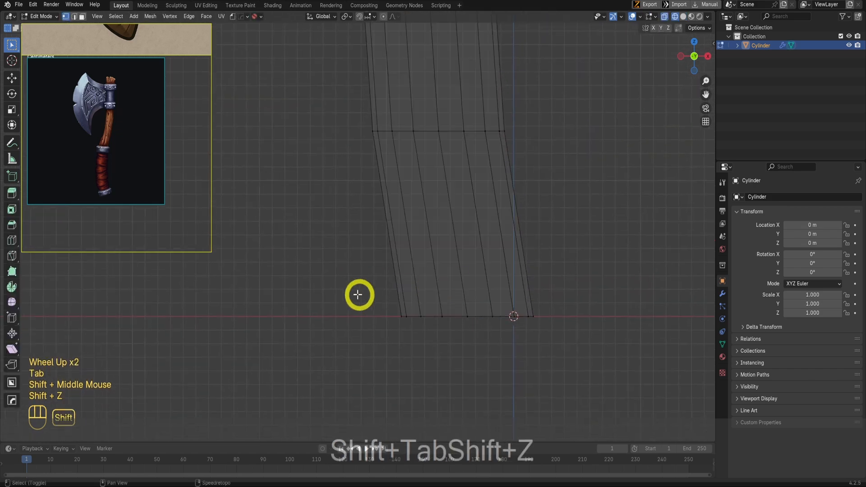
click(499, 307)
scroll(462, 274, down, 2)
key(ctrl+r)
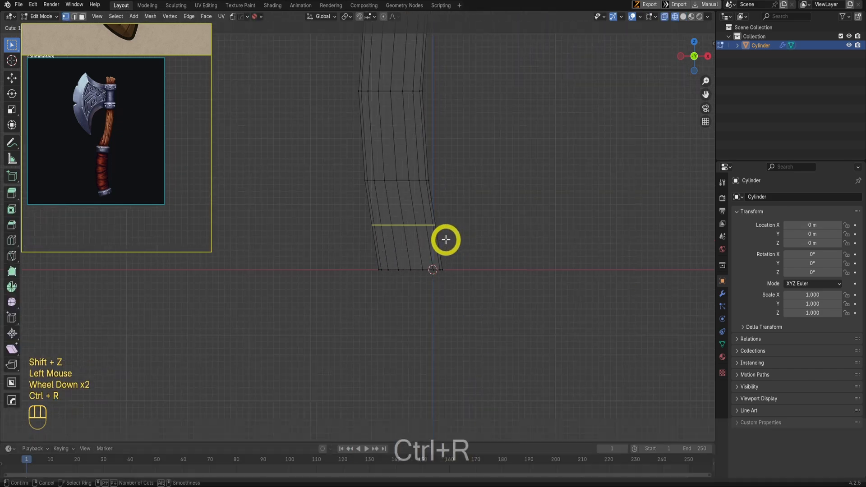
click(445, 240)
click(460, 257)
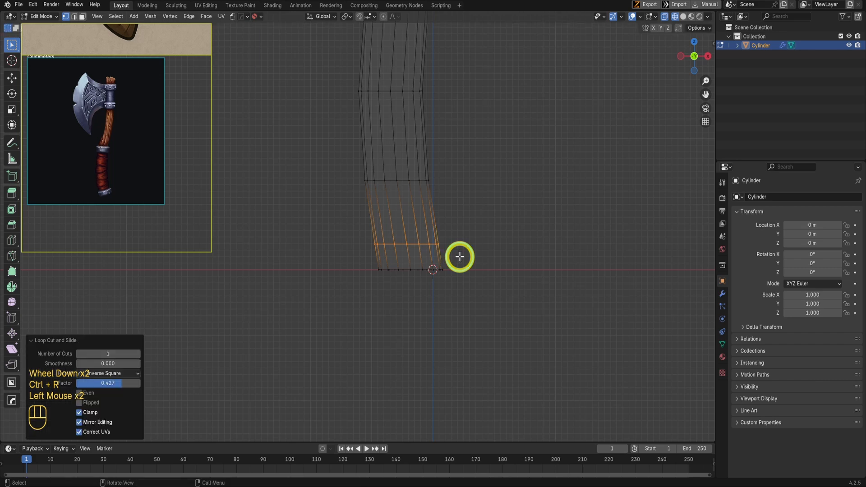
Add a centred edge loop at the upper end of the grip area and bevel it into a narrow band 0.0185 m wide
scroll(440, 174, down, 3)
shift+middle_drag(441, 174, 433, 261)
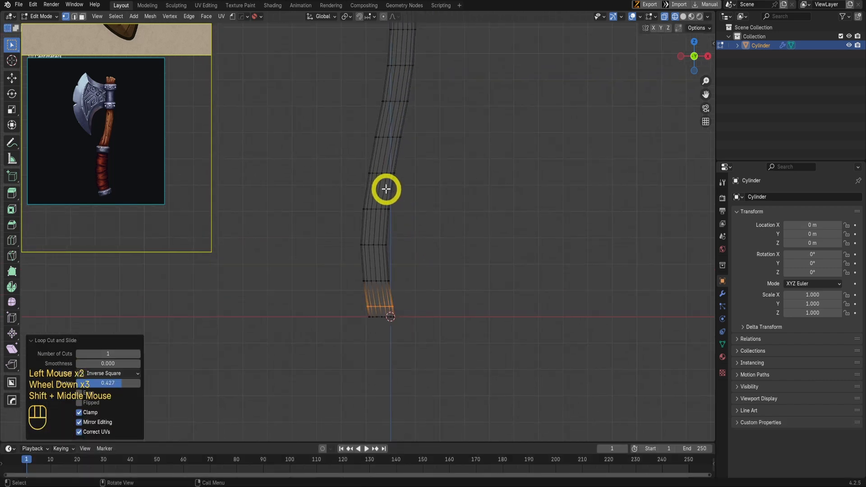
scroll(396, 198, down, 1)
key(ctrl+r)
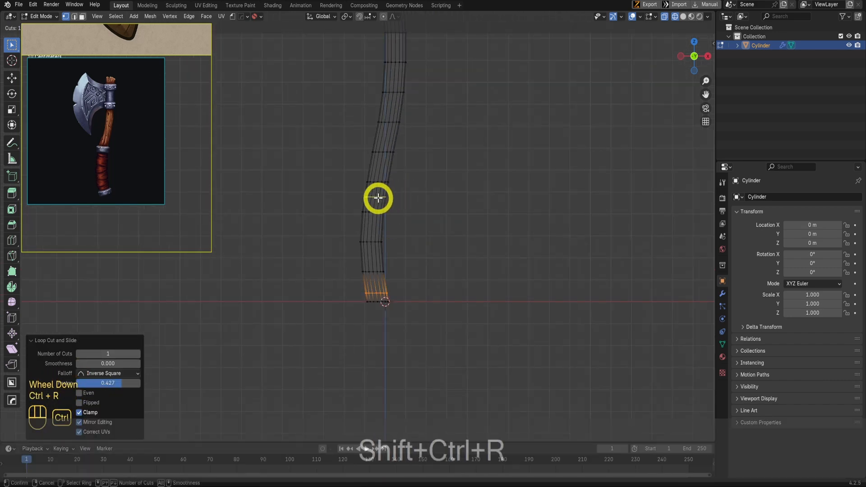
click(378, 197)
scroll(439, 251, up, 1)
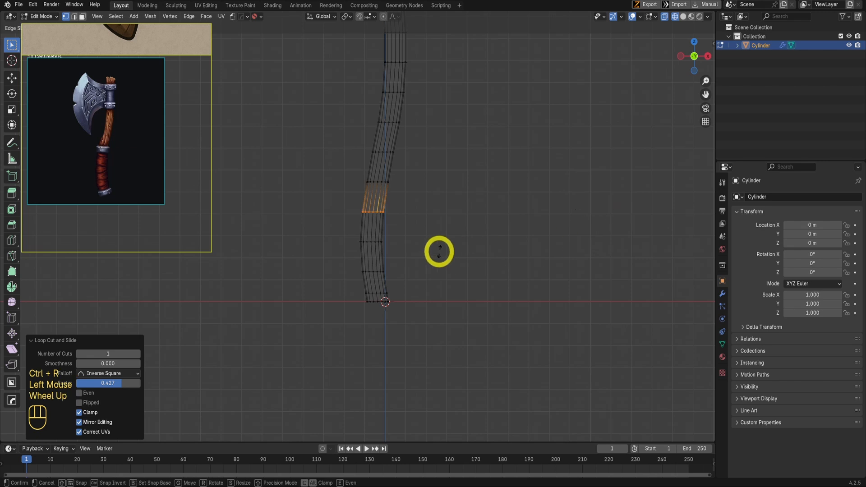
right_click(446, 216)
scroll(446, 219, up, 3)
key(ctrl+b)
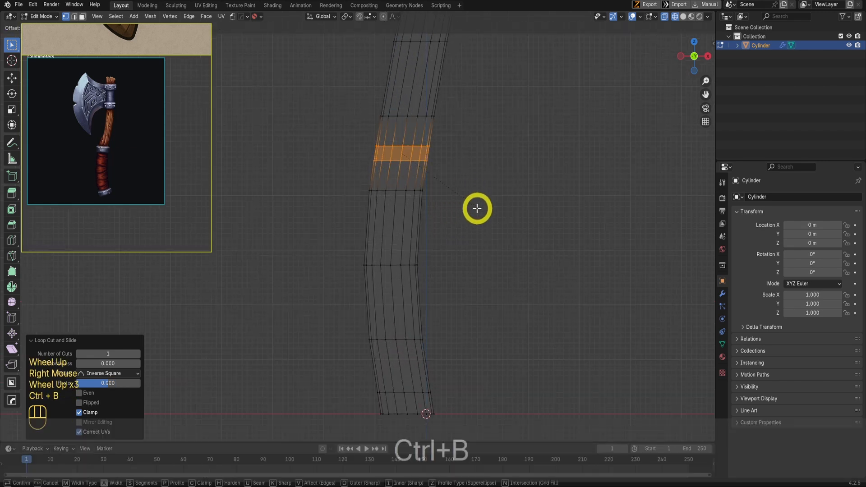
click(476, 210)
scroll(464, 230, down, 1)
Switch to solid shading and face selection, and add the handle's lowest face ring to the selected upper band
key(shift+z)
key(Tab)
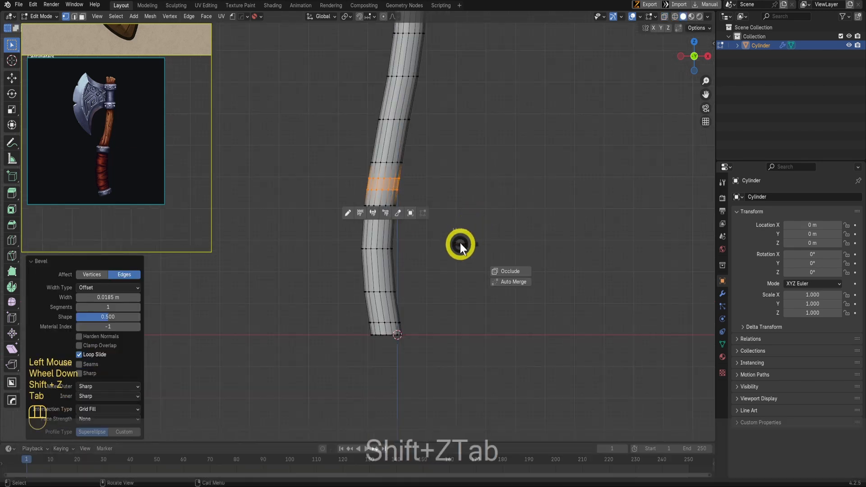
scroll(470, 276, down, 2)
key(Tab)
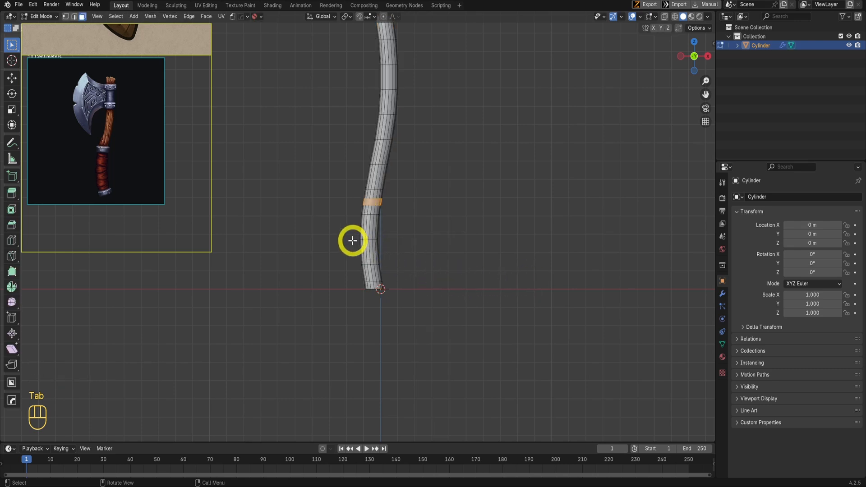
scroll(392, 228, down, 2)
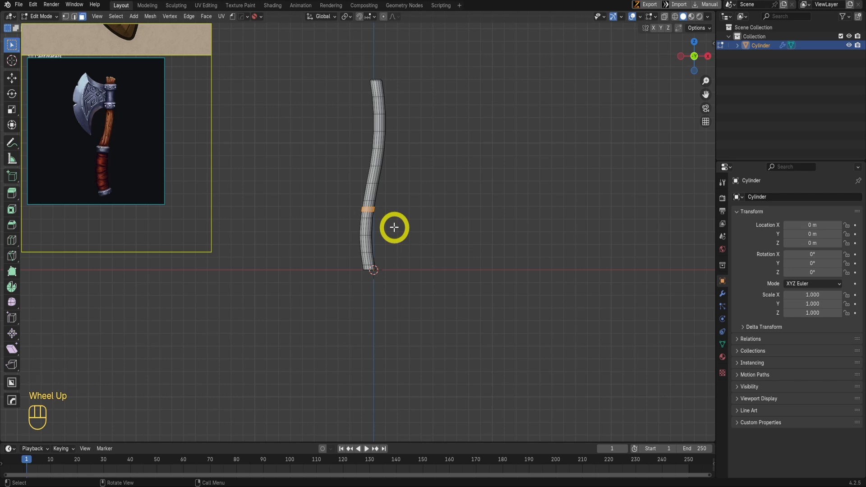
scroll(385, 254, up, 2)
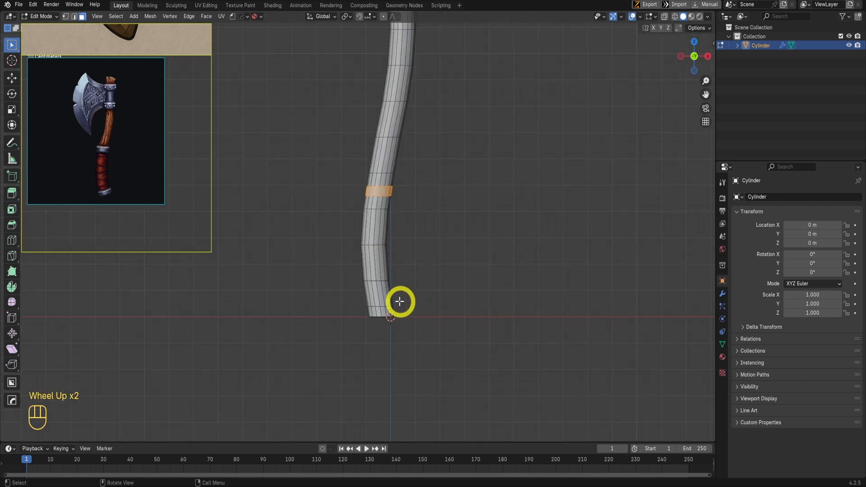
key(Tab)
scroll(392, 312, up, 2)
shift+middle_drag(392, 311, 420, 280)
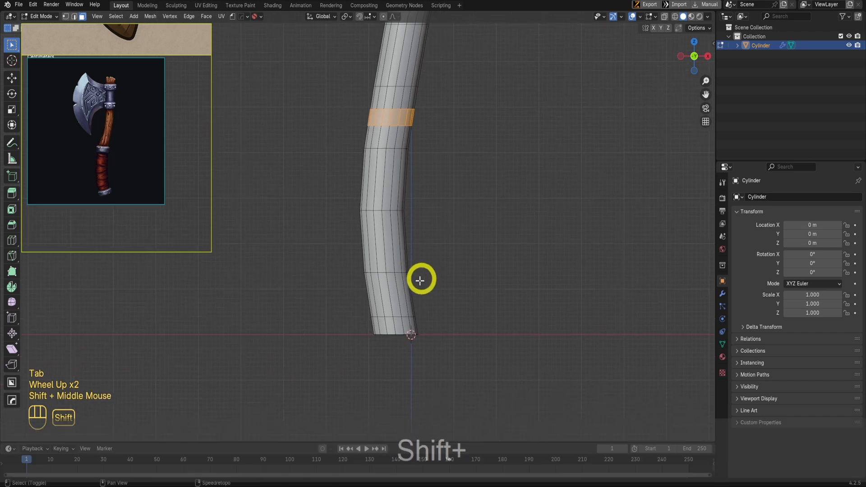
alt+shift+click(399, 324)
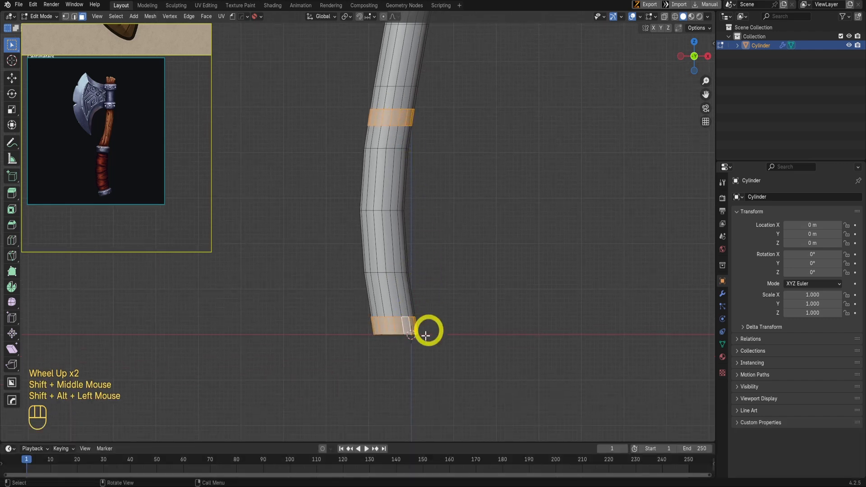
Extend the selection to the handle's bottom cap faces using front-view wireframe, and return to solid shading
middle_drag(425, 335, 300, 269)
scroll(293, 325, up, 1)
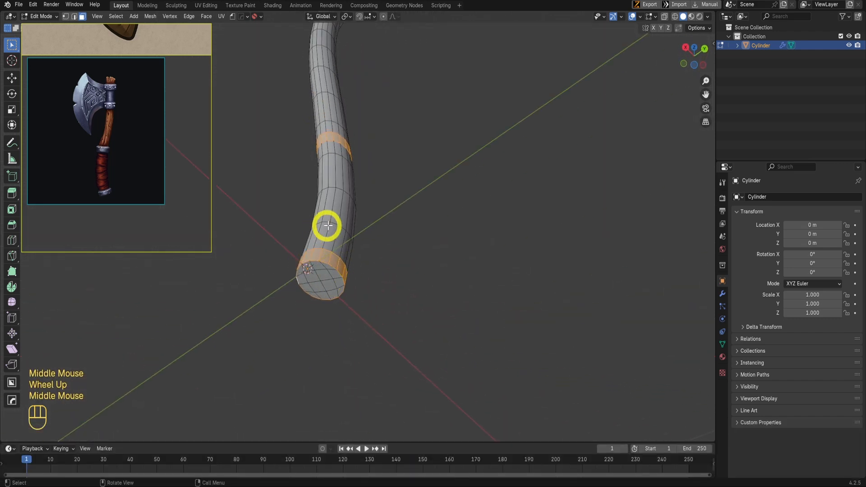
middle_drag(328, 225, 386, 273)
scroll(386, 272, up, 1)
key(KP_1)
scroll(419, 336, up, 1)
key(shift+z)
key(Tab)
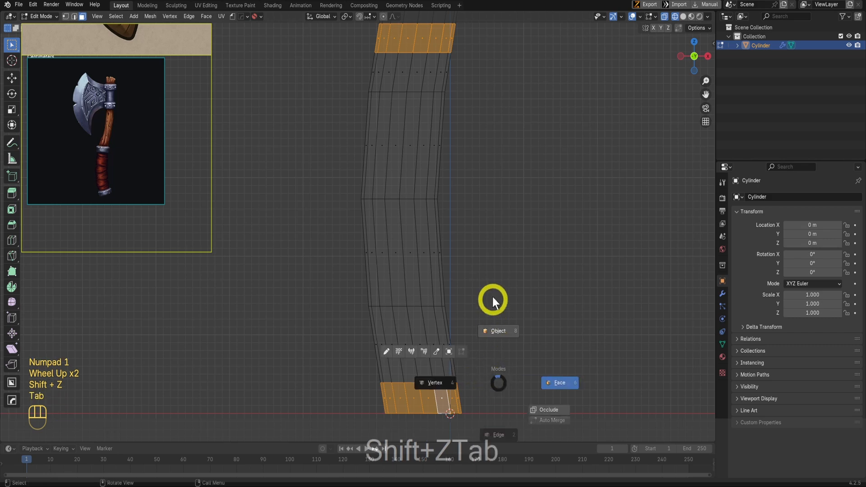
shift+middle_drag(452, 391, 478, 306)
shift+drag(528, 373, 402, 356)
key(shift+z)
mouse_move(415, 330)
middle_down()
mouse_move(459, 321)
mouse_move(439, 269)
mouse_move(421, 251)
mouse_move(410, 257)
middle_up()
scroll(421, 251, down, 2)
key(shift+Tab)
middle_drag(503, 275, 488, 328)
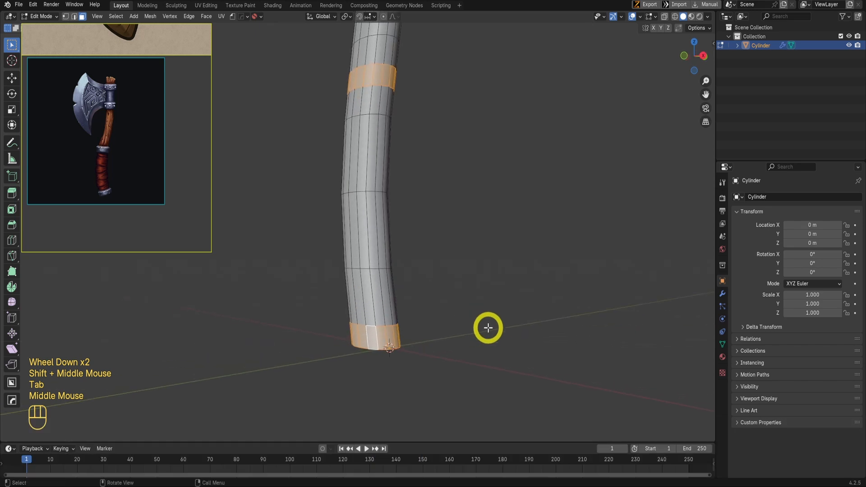
Duplicate the selected band and cap faces in place, separate them into their own object, and return to Object Mode
key(shift+d)
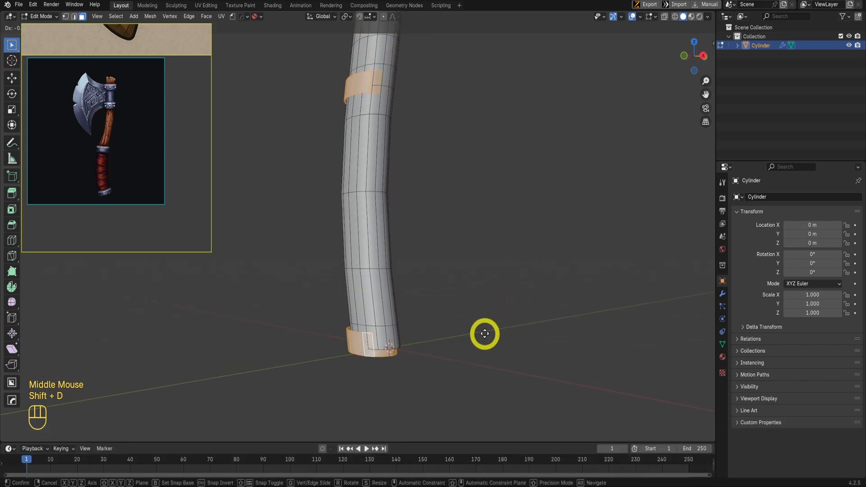
right_click(485, 334)
middle_drag(477, 329, 456, 320)
scroll(400, 333, up, 1)
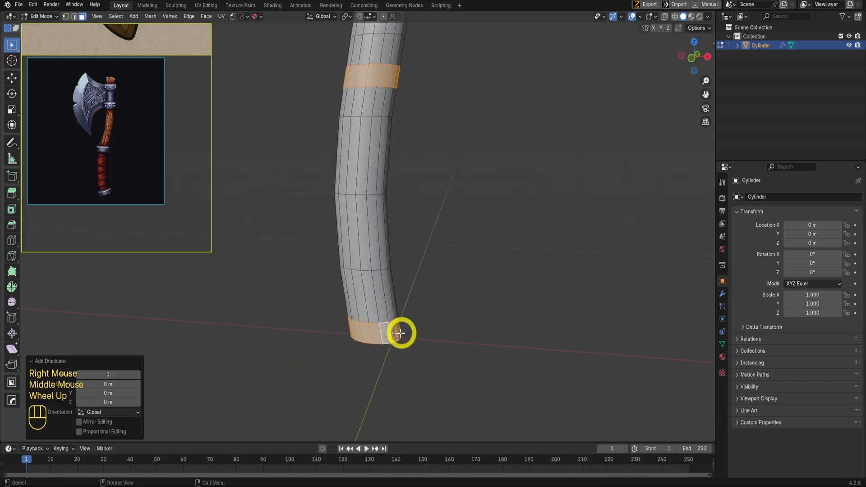
click(41, 361)
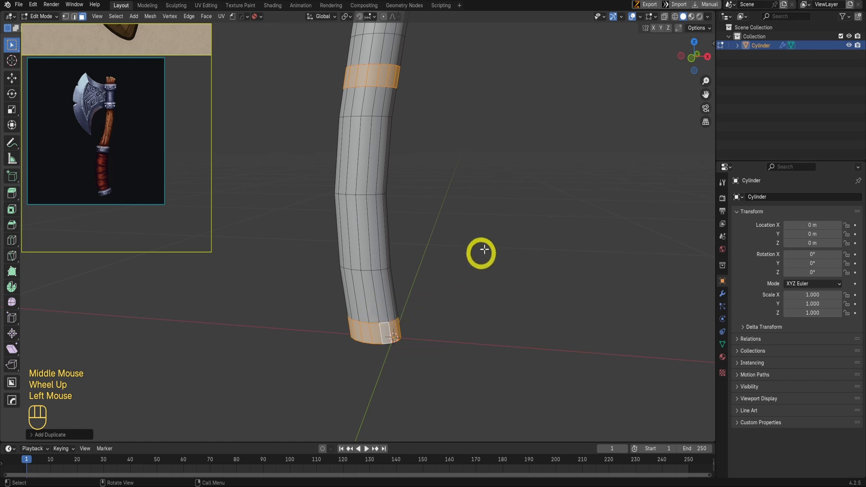
scroll(483, 250, down, 3)
scroll(487, 248, up, 1)
key(p)
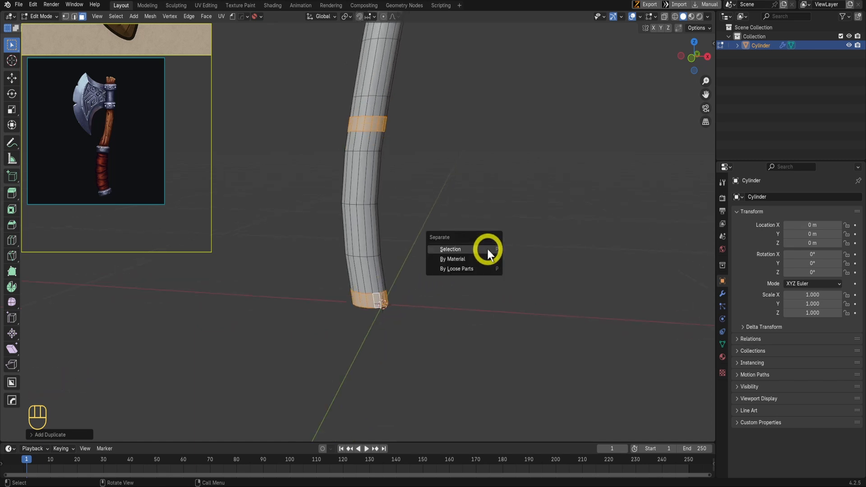
click(487, 249)
key(Tab)
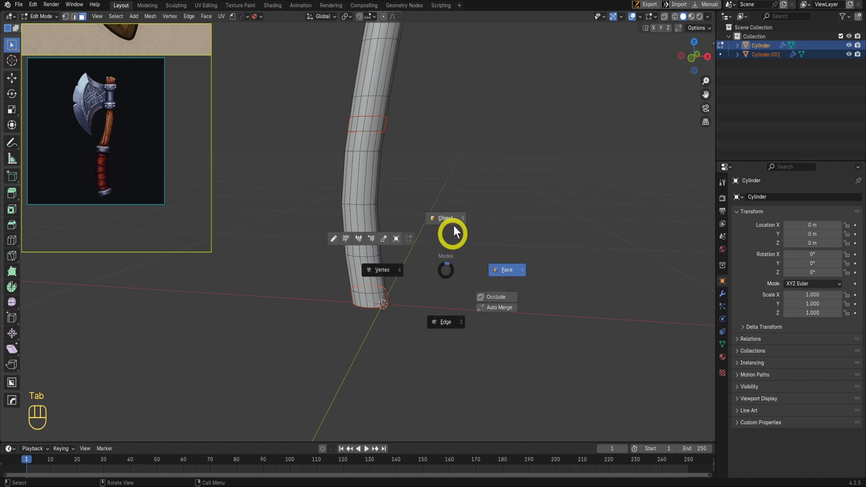
Rename the handle object and its mesh data as Handle
click(763, 45)
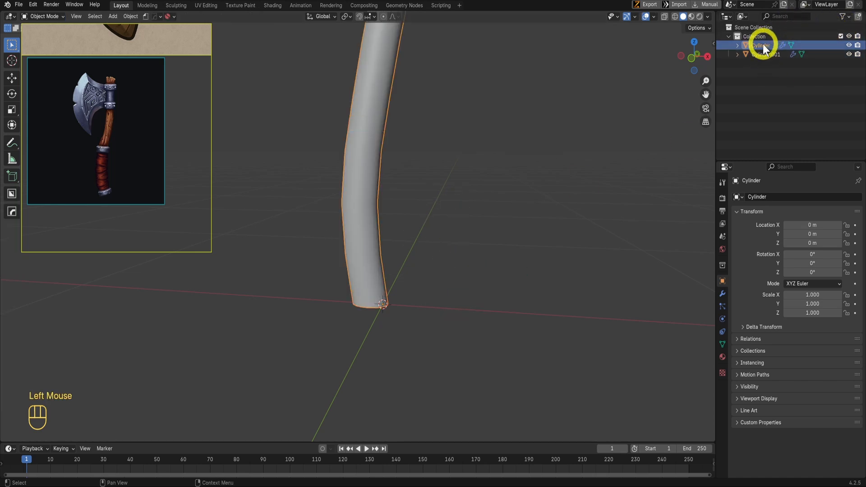
text(Han)
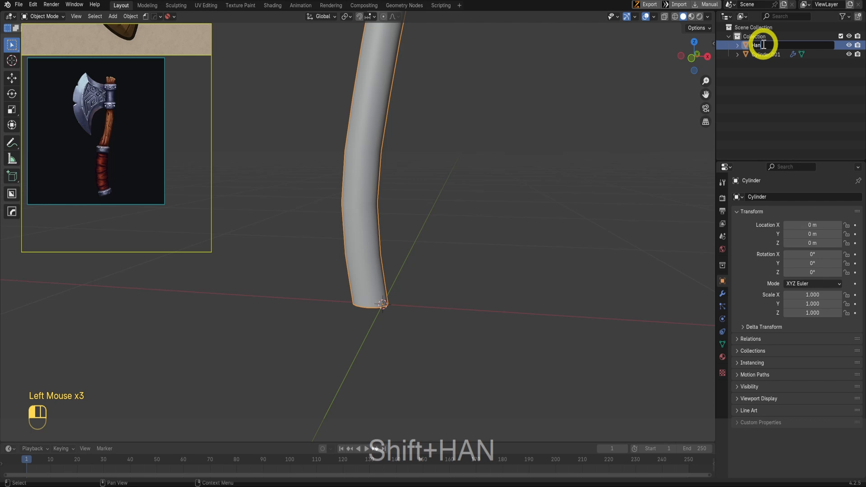
text(dle)
key(ctrl+a)
key(ctrl+c)
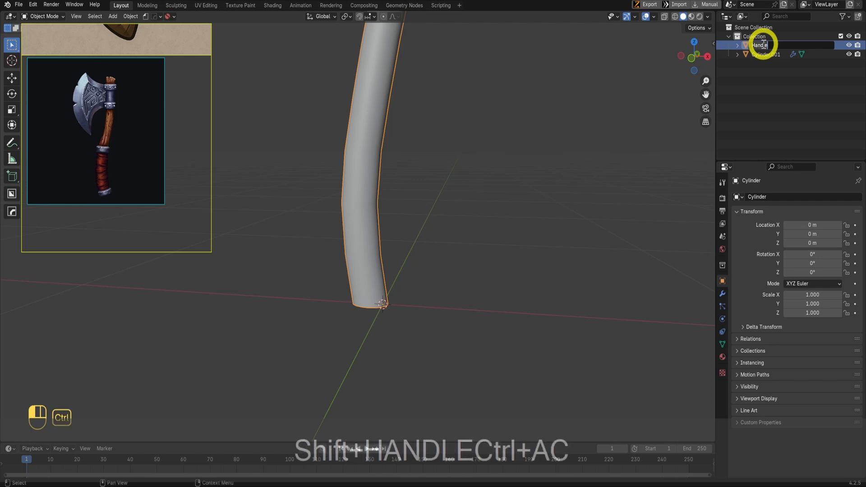
key(Return)
key(Right)
key(Down)
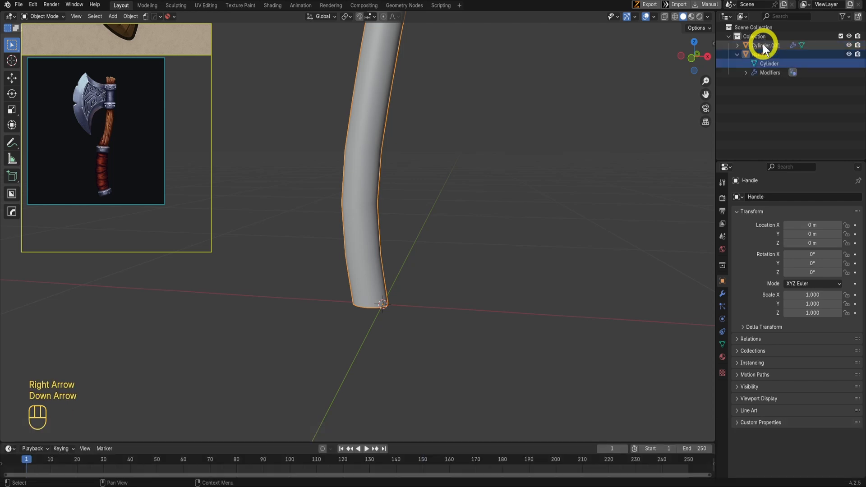
key(ctrl+v)
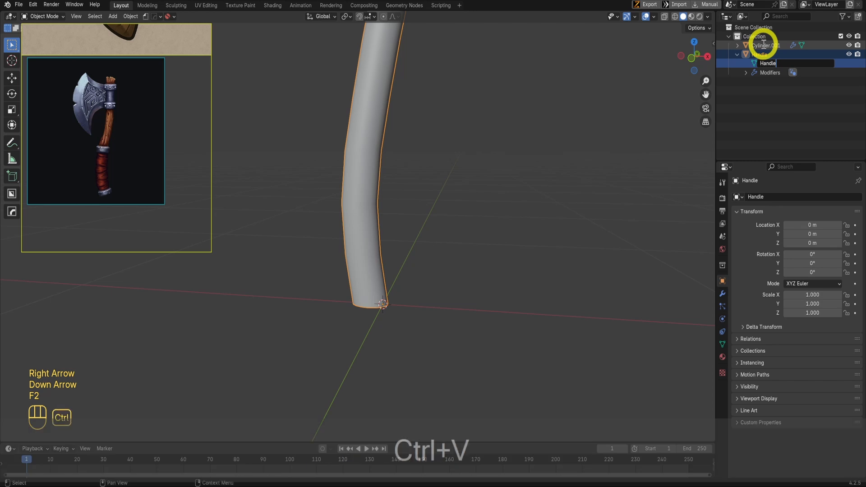
key(Return)
key(Left)
click(764, 29)
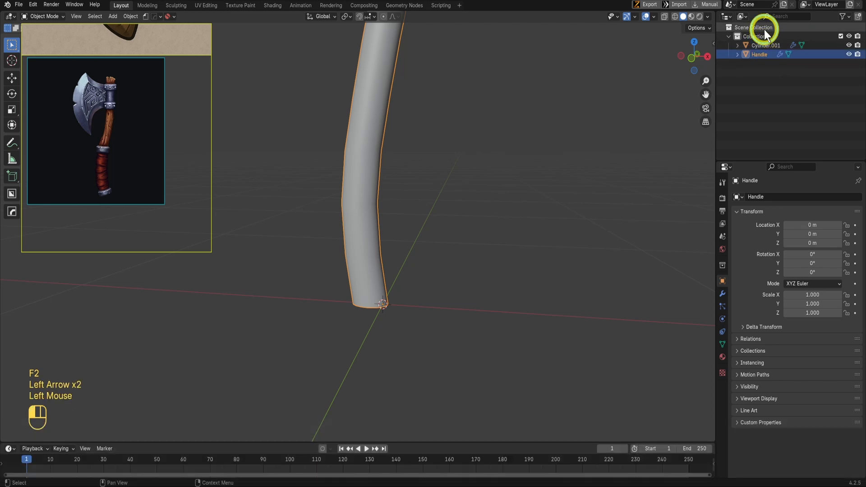
Rename the separated bands' object and mesh data as Metal_H, and collapse its outliner entry
click(766, 46)
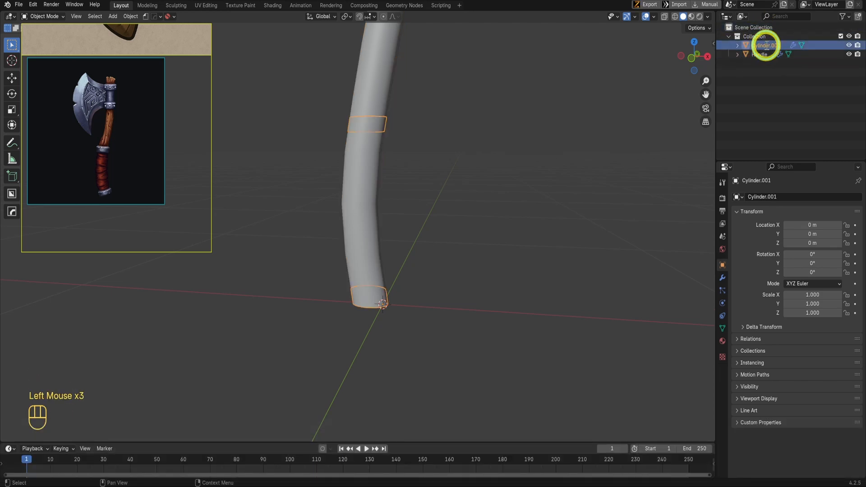
double_click(767, 46)
text(Metal)
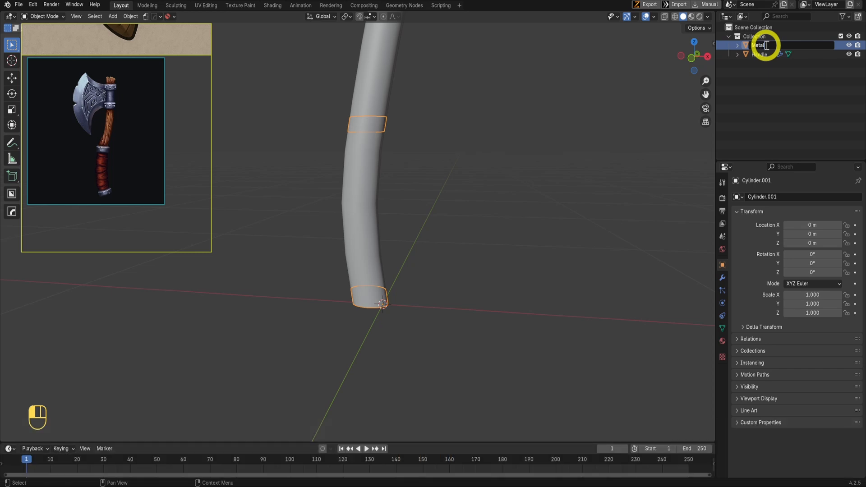
key(shift)
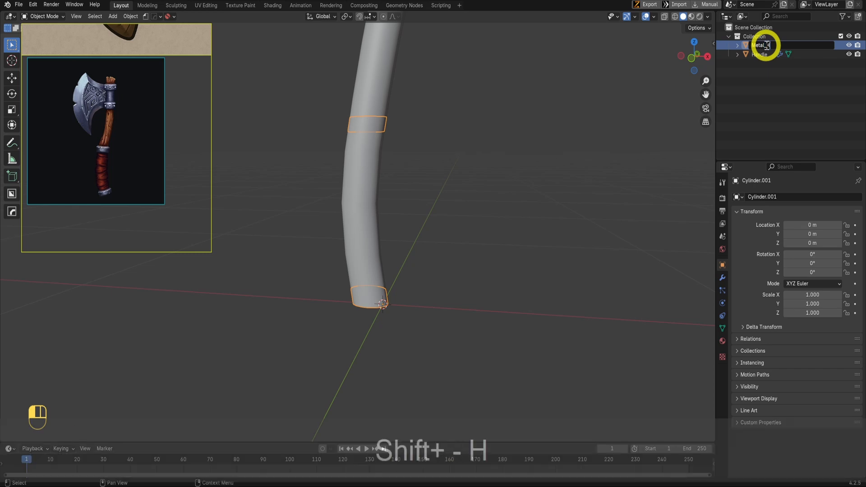
key(ctrl+a)
text(_H)
key(ctrl+c)
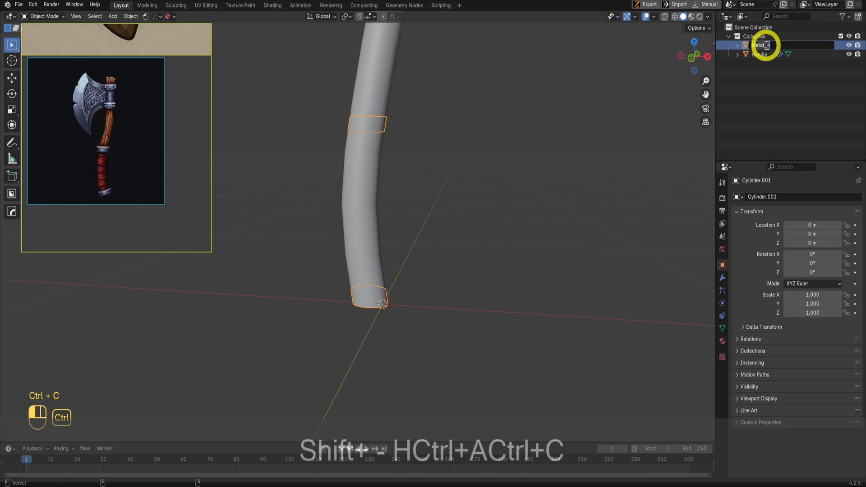
key(Return)
key(Right)
key(Down)
key(F2)
key(ctrl+v)
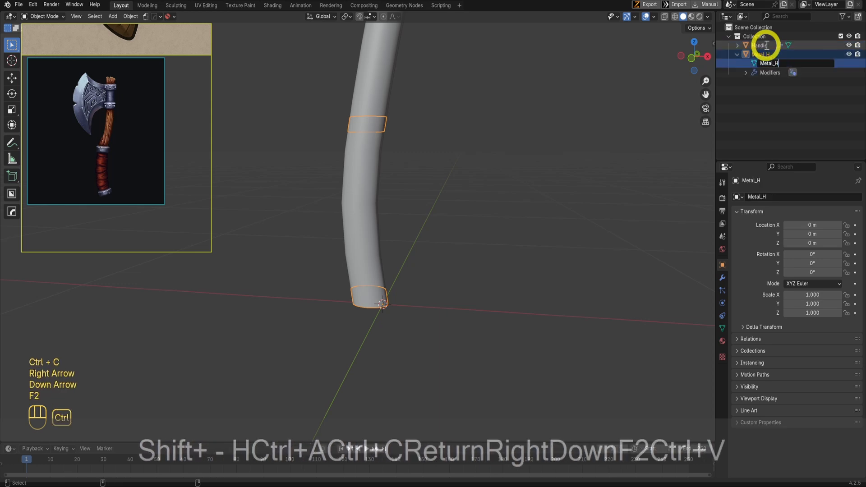
key(Return)
key(Left)
key(Left)
key(Left)
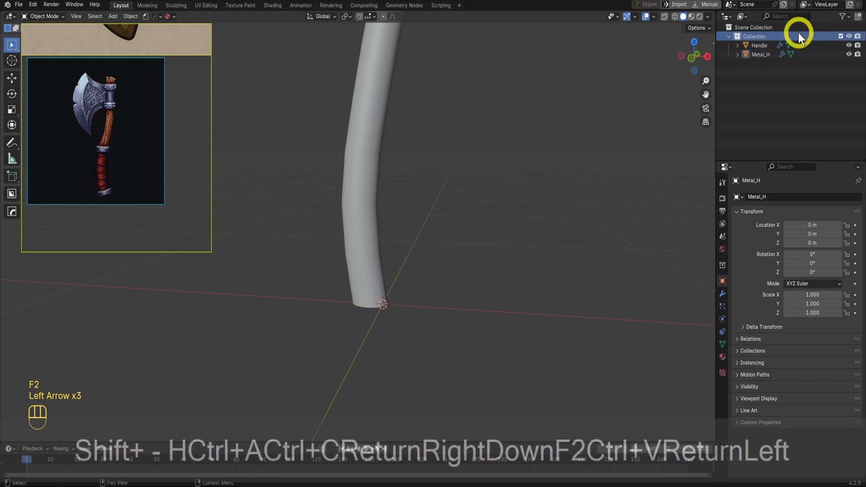
Select Metal_H and compare its two bands with the metal fittings around the leather grip in the axe reference
scroll(436, 174, down, 1)
shift+middle_drag(436, 174, 468, 243)
scroll(482, 237, down, 1)
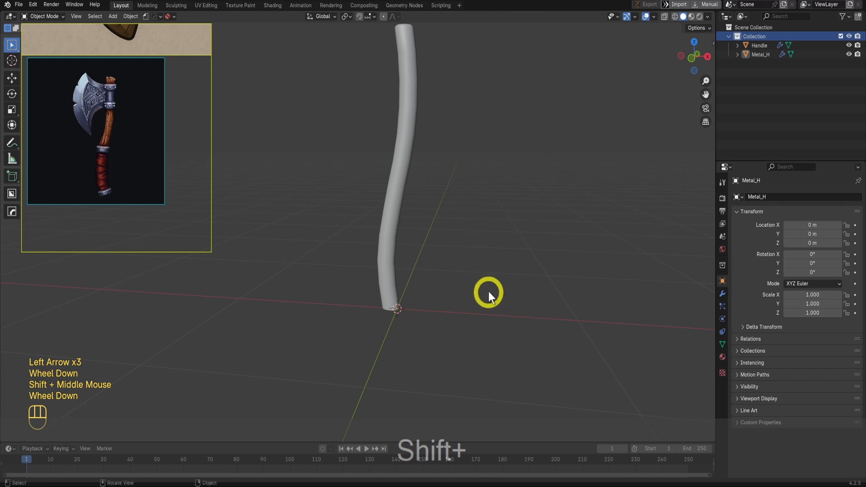
scroll(487, 290, up, 2)
scroll(488, 291, up, 1)
middle_drag(488, 290, 531, 251)
click(761, 53)
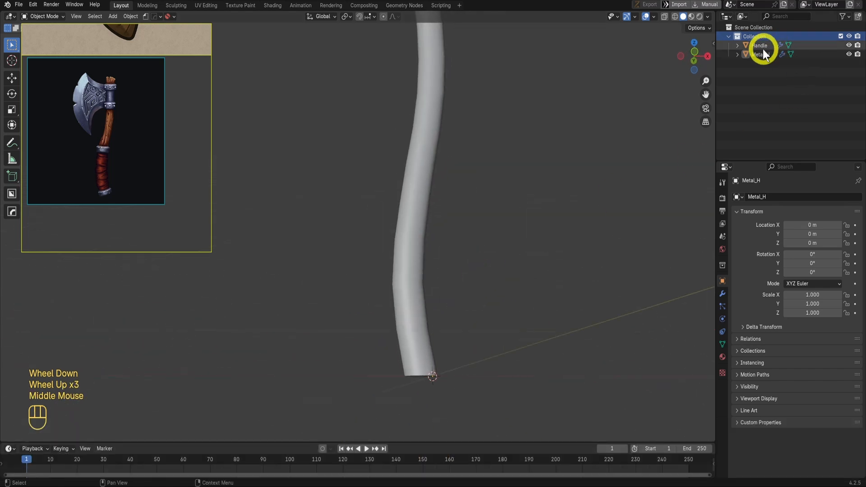
scroll(492, 333, up, 2)
shift+scroll(493, 333, up, 1)
shift+middle_drag(492, 333, 419, 212)
shift+scroll(435, 276, up, 1)
scroll(93, 174, up, 3)
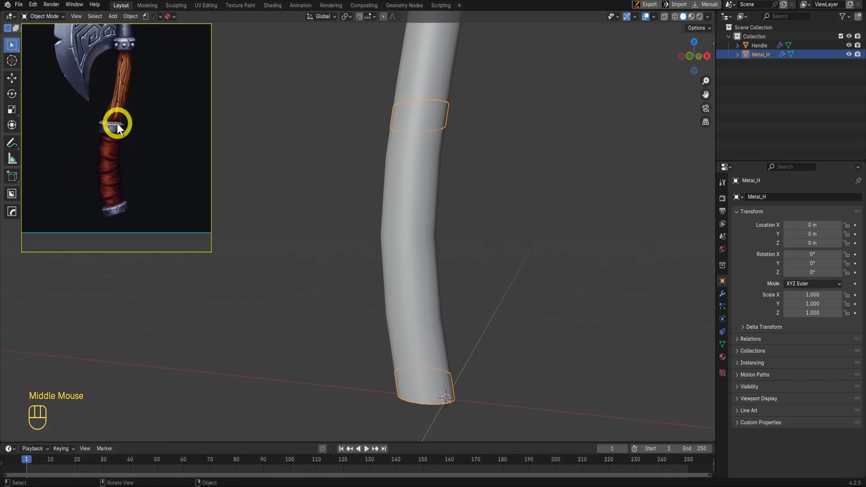
shift+middle_drag(409, 318, 485, 166)
shift+scroll(446, 366, up, 2)
shift+scroll(446, 365, down, 1)
scroll(485, 166, down, 1)
Isolate Metal_H and fill the upper band's open top edge loop with a face in Edit Mode
key(slash)
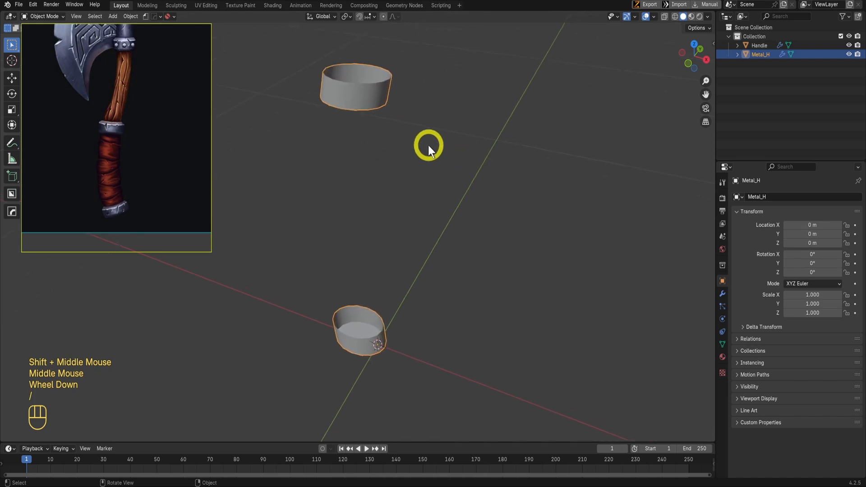
middle_drag(428, 145, 445, 180)
key(Tab)
alt+click(384, 134)
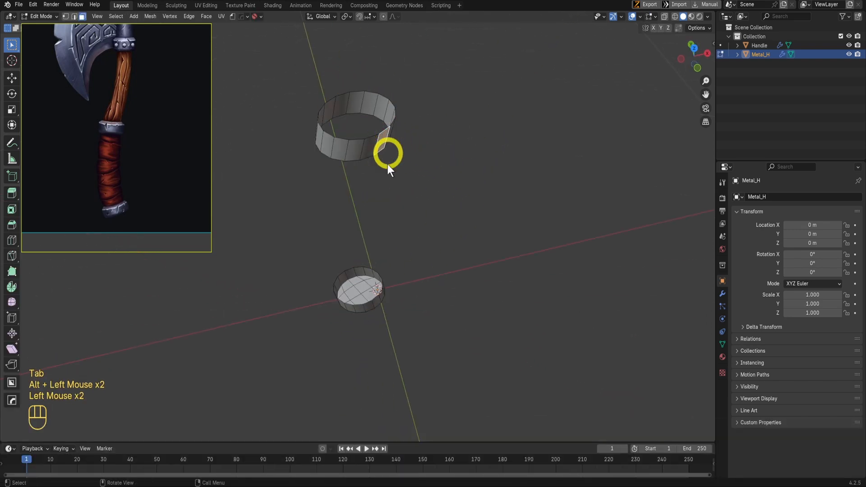
key(Tab)
alt+click(384, 131)
key(f)
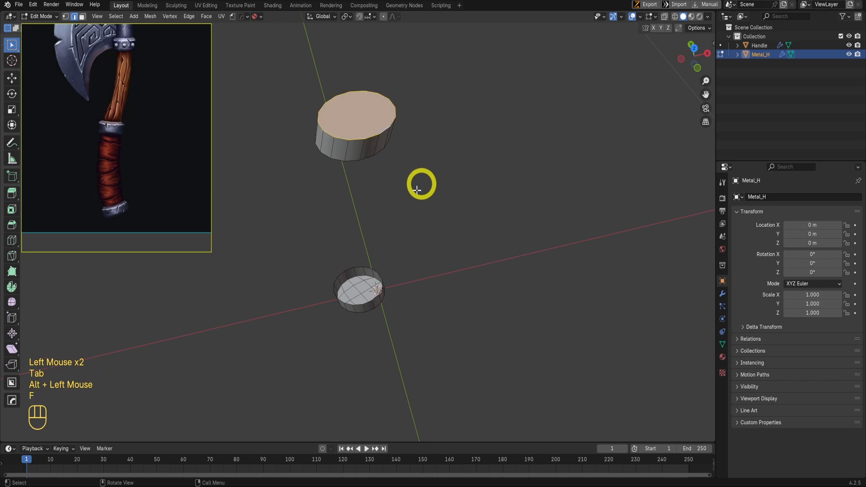
Fill the lower band's open top edge loop with a face
middle_drag(417, 190, 388, 257)
shift+scroll(388, 257, up, 1)
scroll(389, 257, up, 1)
scroll(400, 265, up, 1)
alt+click(396, 271)
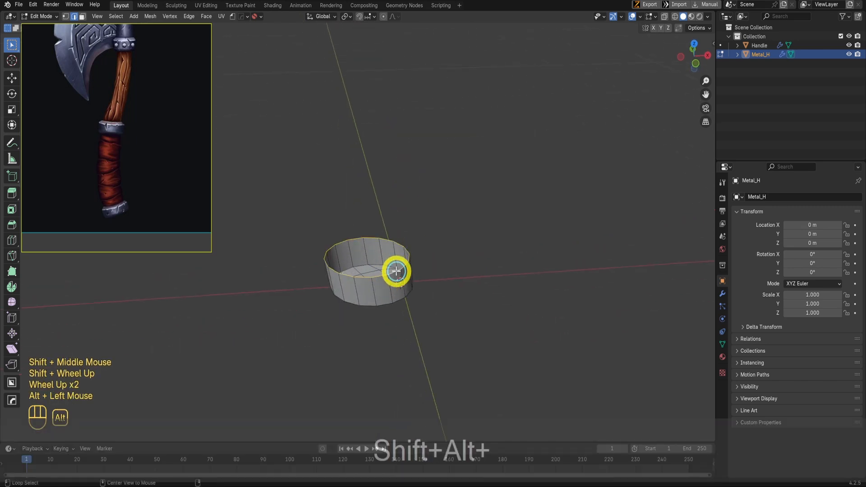
key(f)
Select the top cap faces of both bands and inset them slightly
scroll(406, 153, down, 2)
shift+middle_drag(406, 153, 402, 169)
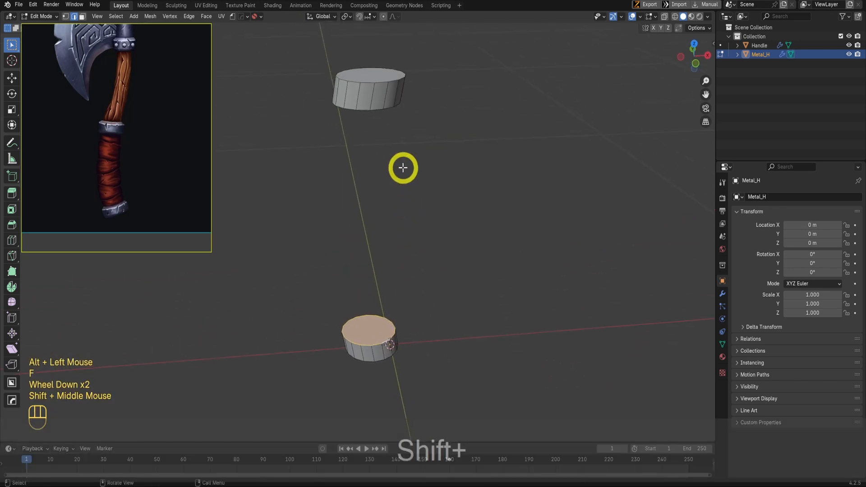
key(Tab)
click(385, 79)
shift+click(367, 323)
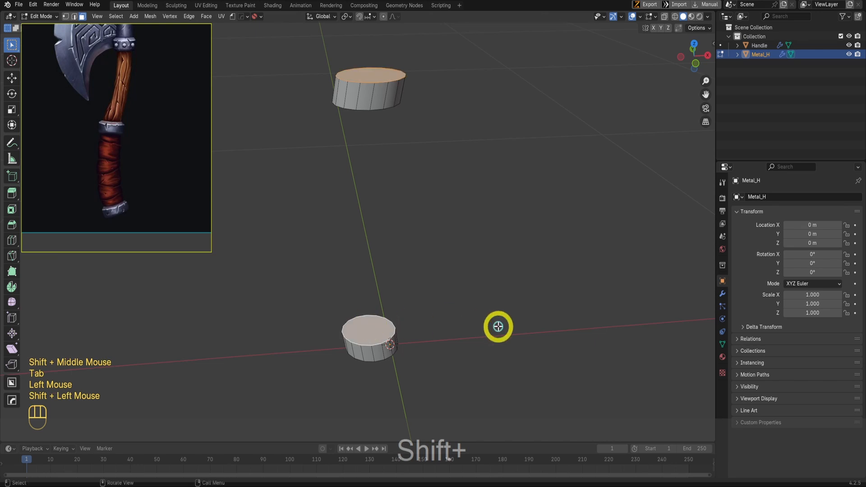
key(i)
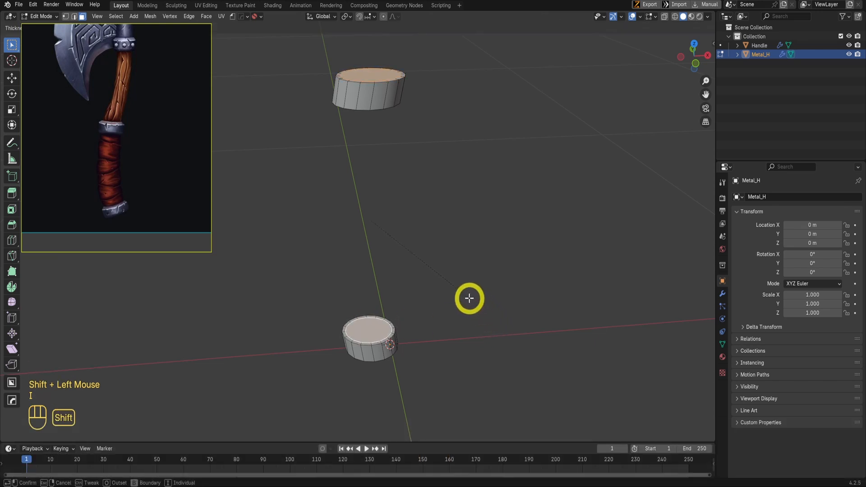
shift+click(466, 295)
Raise each band's inset top face slightly along Z to form a sloped rim
shift+middle_drag(461, 295, 377, 198)
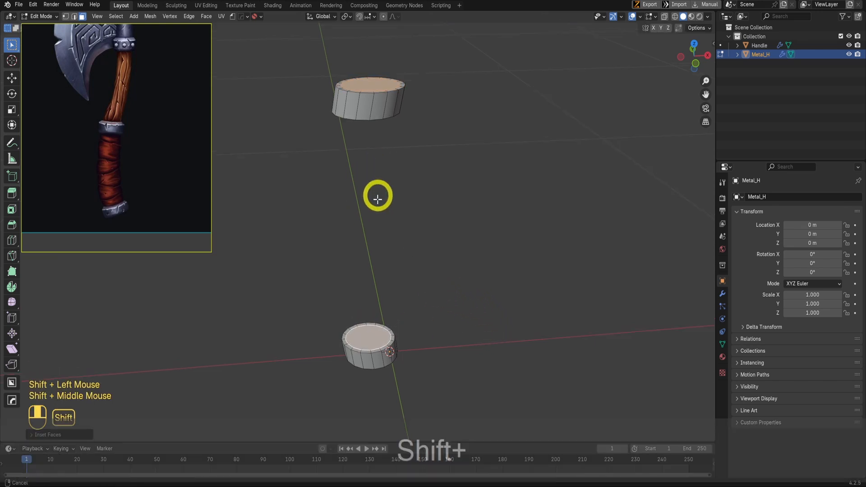
shift+scroll(359, 158, up, 5)
click(405, 174)
key(g)
key(z)
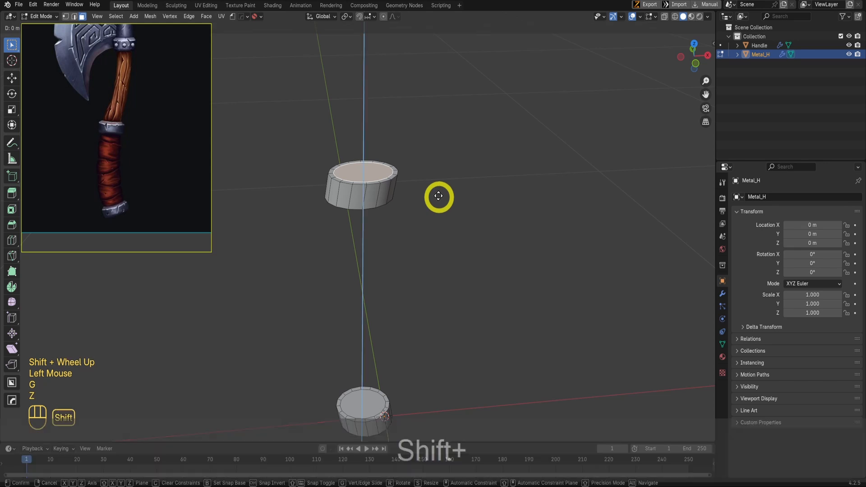
shift+click(439, 145)
click(366, 401)
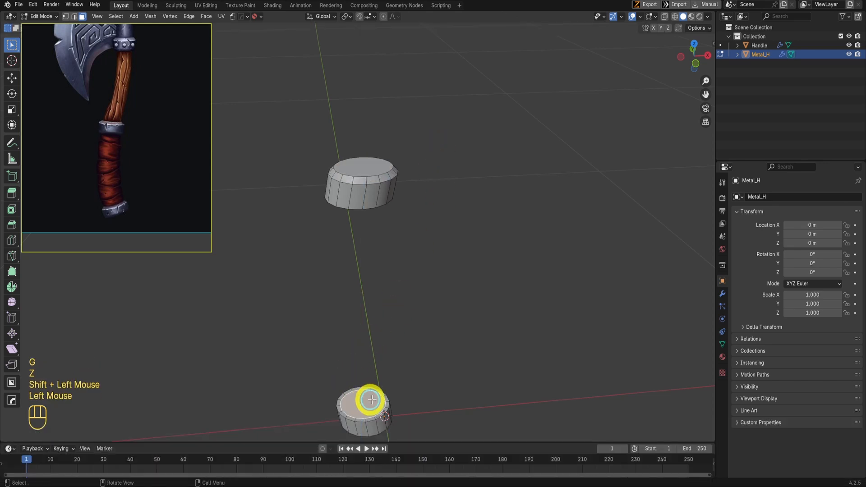
key(g)
key(z)
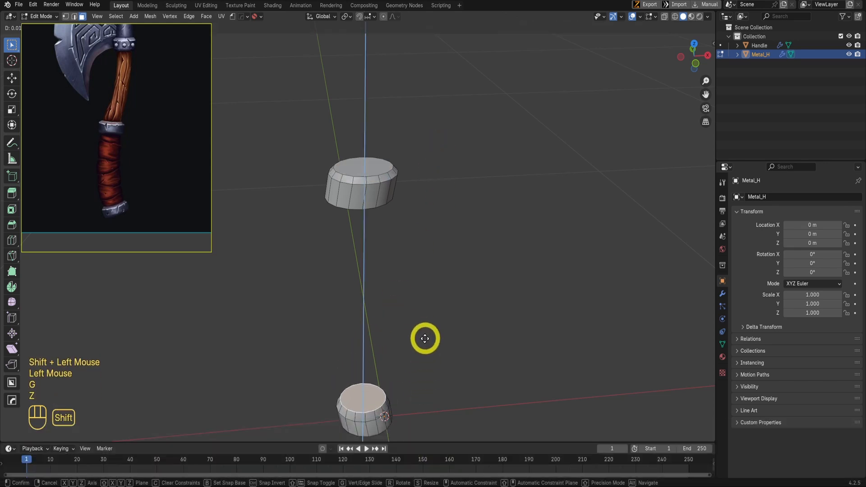
shift+click(426, 340)
Leave the isolated view and examine how the capped bands sit around the handle
key(slash)
scroll(425, 338, down, 1)
scroll(432, 324, up, 2)
shift+scroll(433, 323, up, 1)
shift+middle_drag(435, 323, 432, 253)
scroll(392, 296, up, 1)
middle_drag(428, 259, 420, 239)
scroll(431, 155, down, 1)
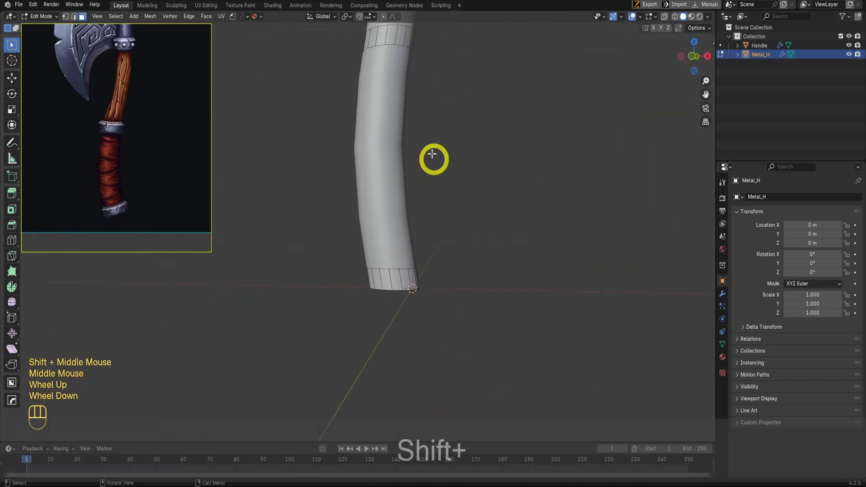
shift+middle_drag(431, 155, 441, 284)
scroll(440, 284, up, 1)
scroll(441, 284, up, 1)
Select the upper band's side faces in wireframe from the front and fatten them outward beyond the handle surface
key(shift+z)
shift+middle_drag(496, 284, 432, 285)
mouse_move(431, 286)
middle_down()
mouse_move(433, 275)
mouse_move(452, 266)
mouse_move(429, 259)
mouse_move(458, 263)
middle_up()
scroll(431, 279, up, 1)
scroll(458, 263, up, 2)
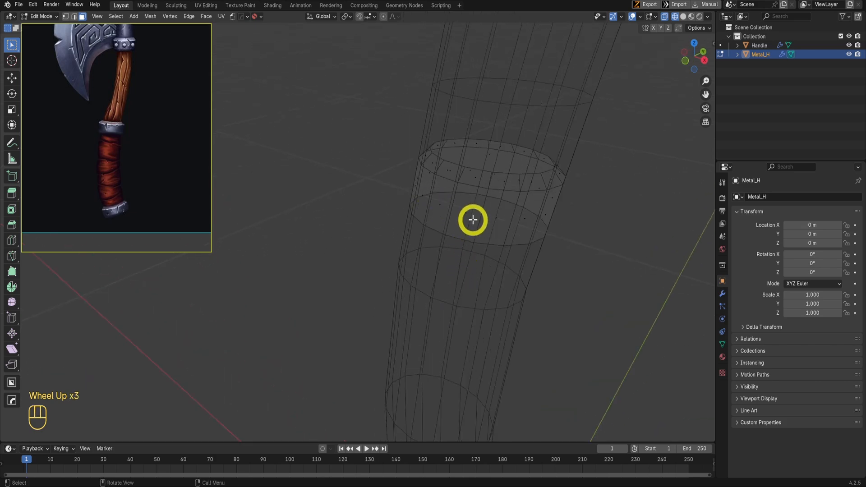
key(KP_1)
drag(381, 166, 570, 190)
scroll(539, 245, down, 1)
scroll(535, 226, up, 1)
key(shift+z)
key(alt+s)
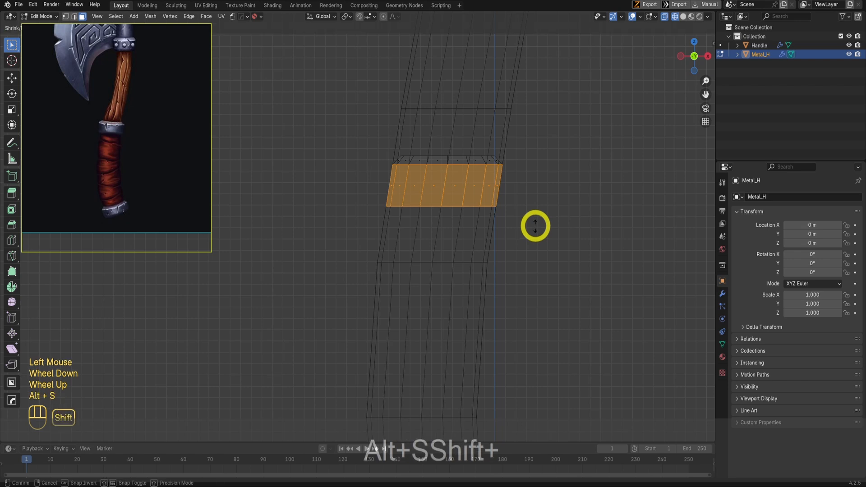
shift+click(537, 194)
key(shift+z)
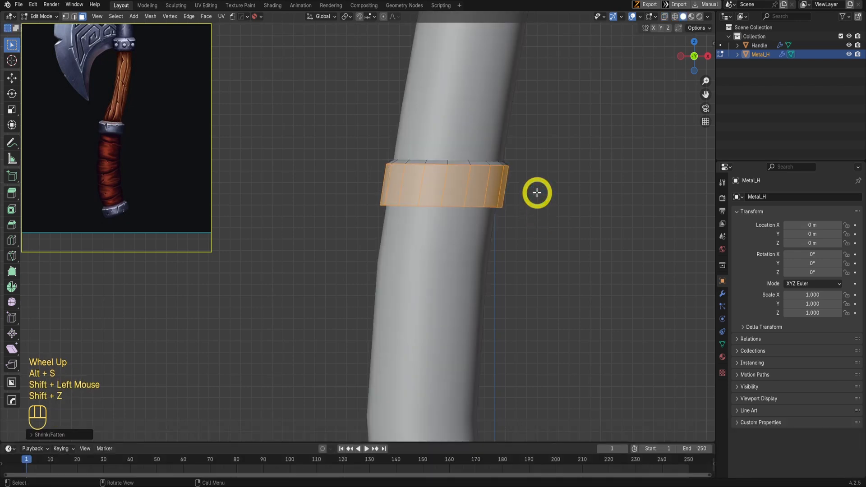
middle_drag(536, 192, 528, 251)
key(alt+s)
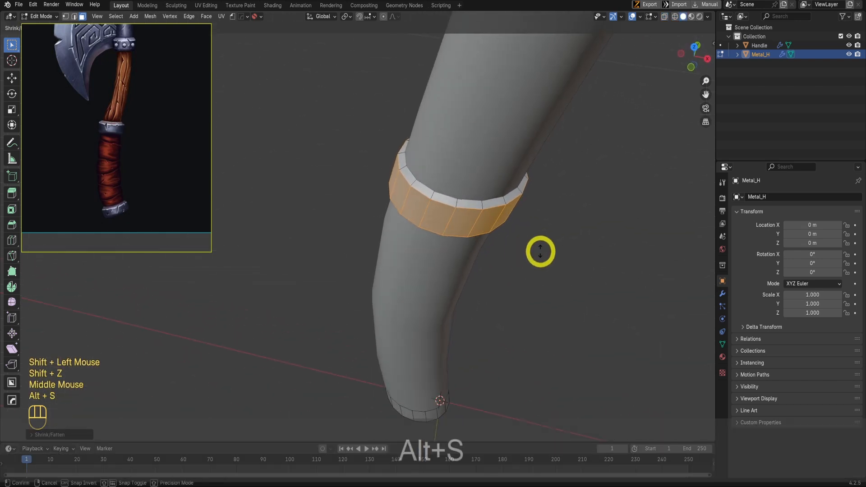
shift+click(540, 242)
Select the lower band's side faces from the front and fatten them outward around the handle's base
scroll(508, 264, up, 2)
middle_drag(508, 284, 406, 286)
key(KP_1)
drag(307, 257, 468, 274)
key(shift+z)
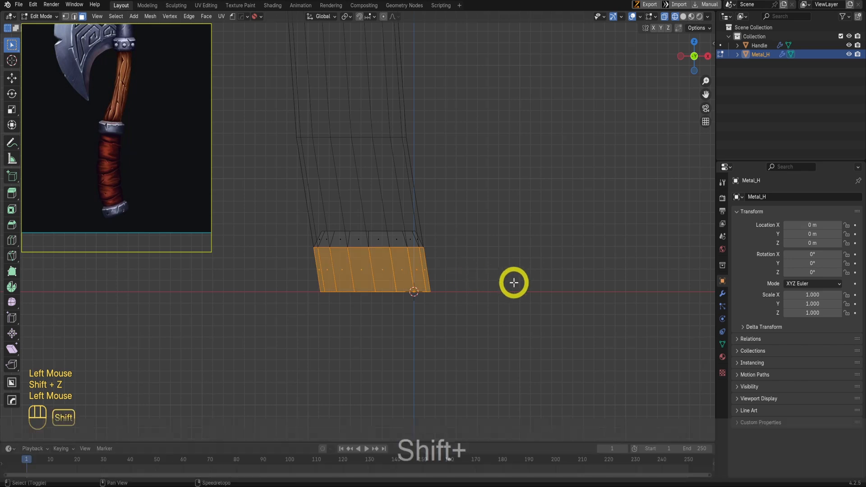
key(shift+z)
key(alt+s)
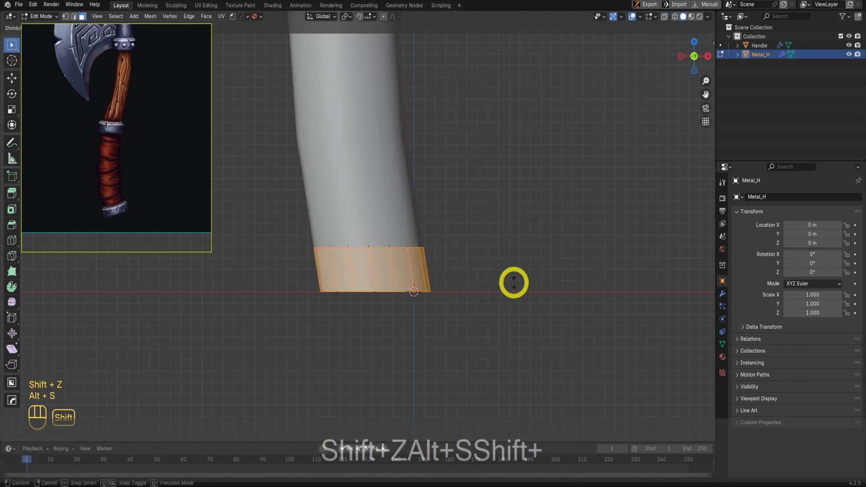
shift+click(513, 244)
middle_drag(513, 244, 508, 330)
scroll(467, 306, down, 2)
key(alt+s)
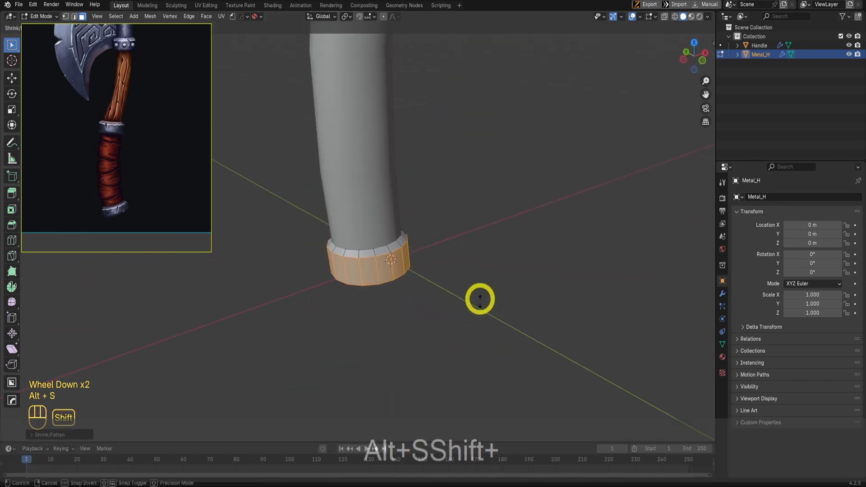
shift+click(479, 297)
Select the upper band's top rim vertices and scale them outward with the Z axis excluded
scroll(479, 295, down, 1)
key(KP_1)
scroll(469, 300, down, 1)
scroll(462, 305, down, 1)
shift+middle_drag(462, 305, 389, 155)
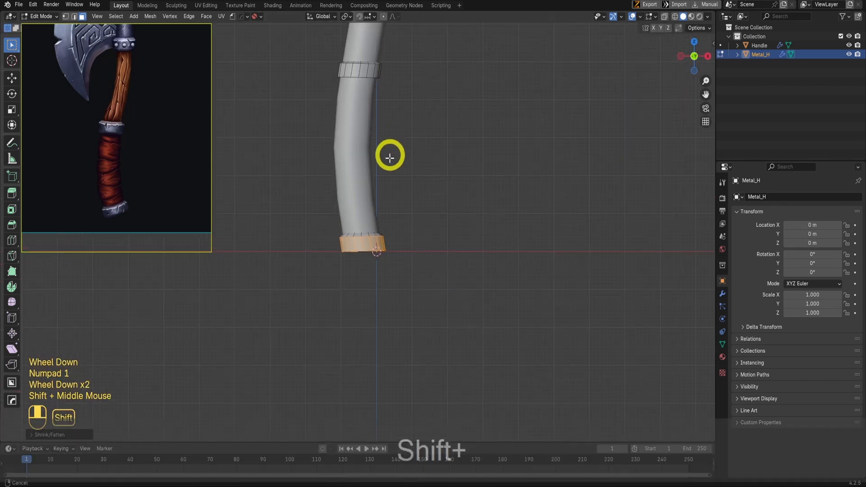
scroll(392, 230, up, 1)
scroll(393, 230, up, 1)
shift+middle_drag(393, 230, 418, 249)
scroll(418, 249, up, 2)
key(shift+Tab)
shift+middle_drag(359, 167, 440, 215)
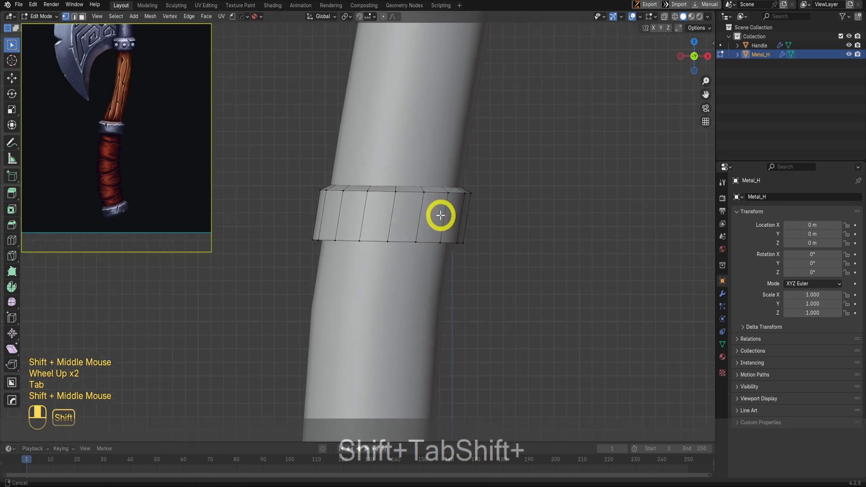
key(shift+Tab)
key(shift+z)
drag(280, 127, 486, 186)
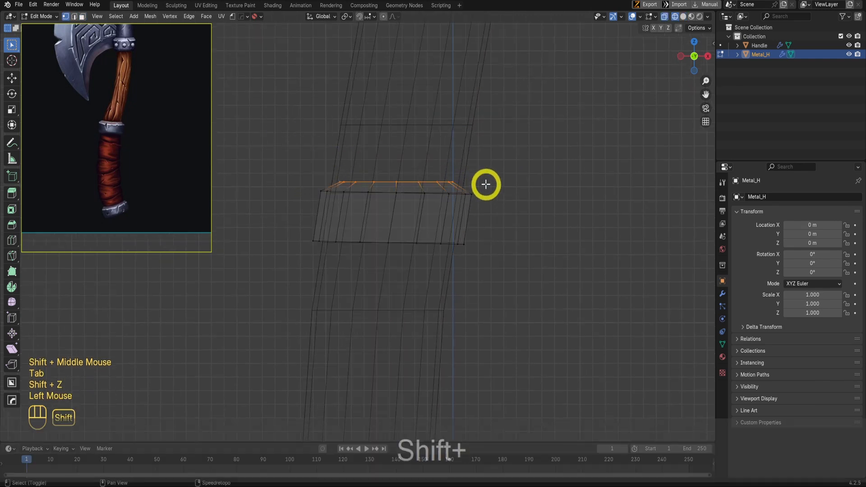
key(shift+z)
key(s)
key(shift+z)
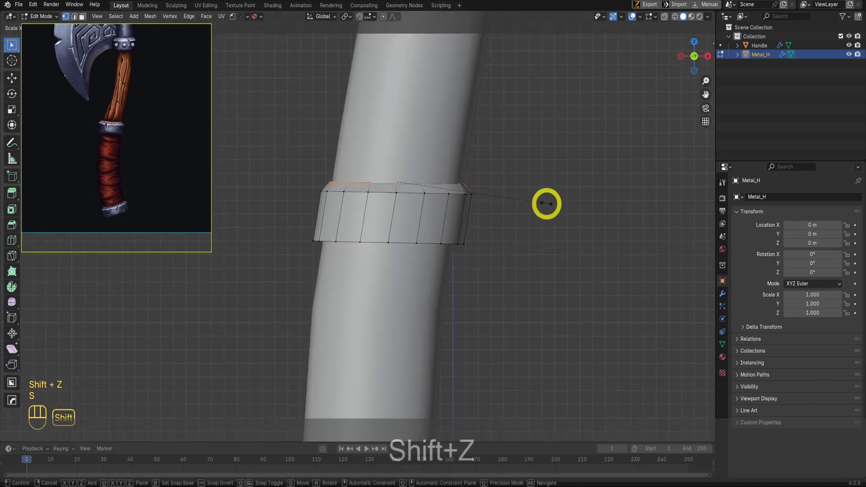
click(552, 205)
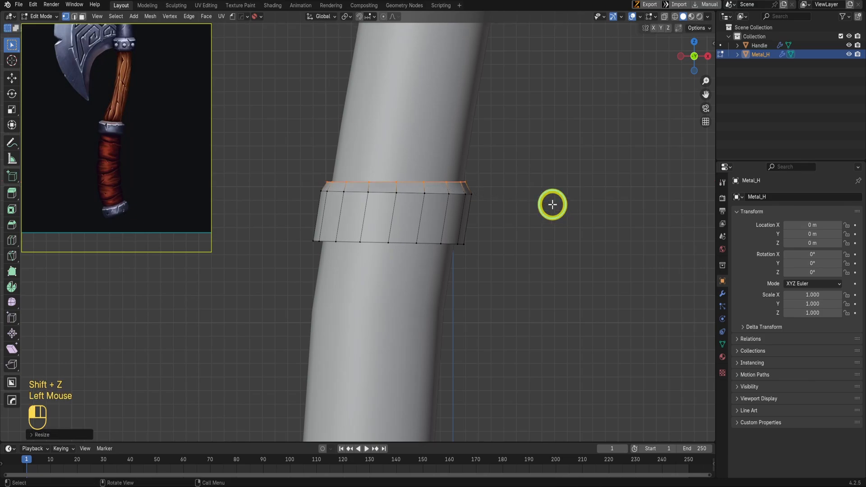
Return to Object Mode and delete the Metal_H object
scroll(479, 226, down, 1)
scroll(473, 194, up, 1)
key(Tab)
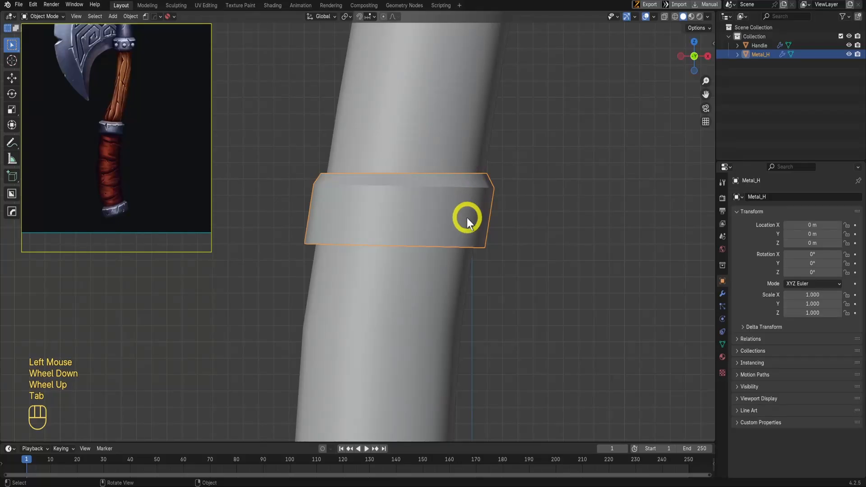
key(x)
click(466, 218)
Duplicate the handle's middle and bottom band face loops in place, separate them into their own object, and return to Object Mode
click(414, 215)
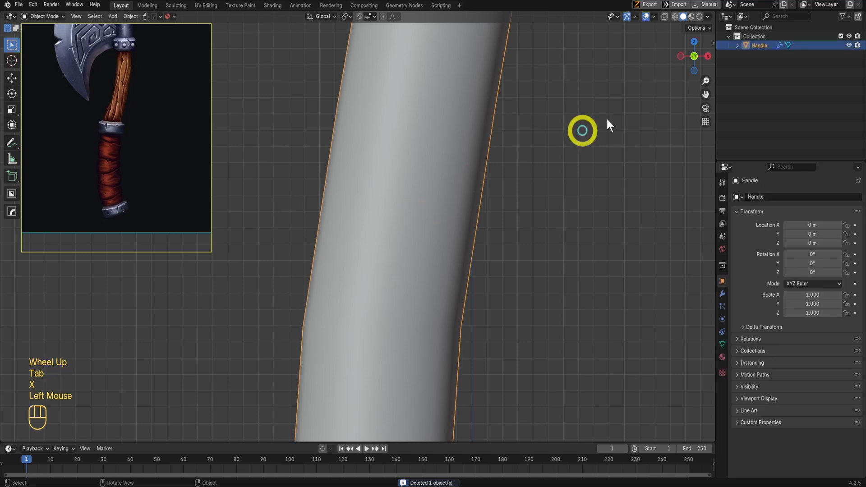
key(Tab)
scroll(424, 228, down, 1)
alt+click(407, 214)
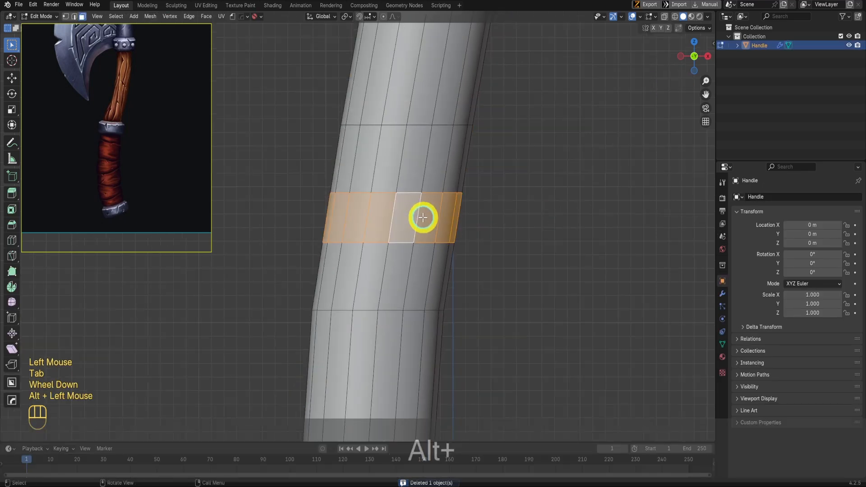
scroll(422, 216, down, 2)
shift+middle_drag(469, 165, 470, 104)
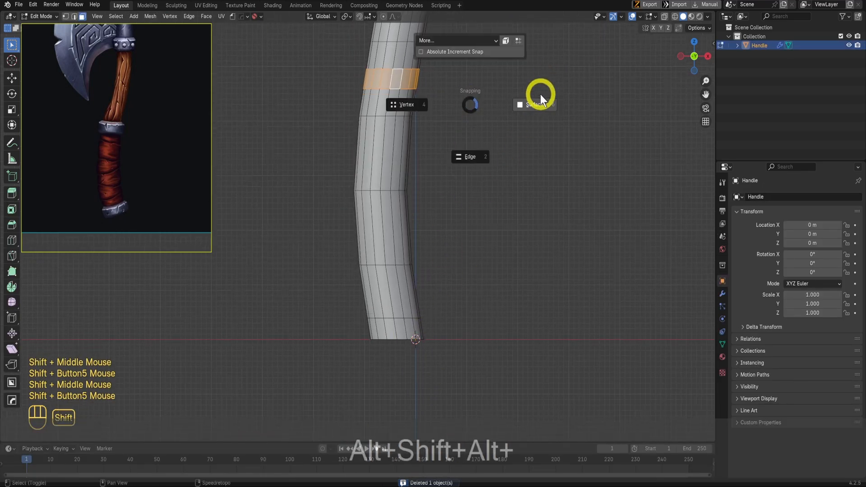
key(shift+Escape)
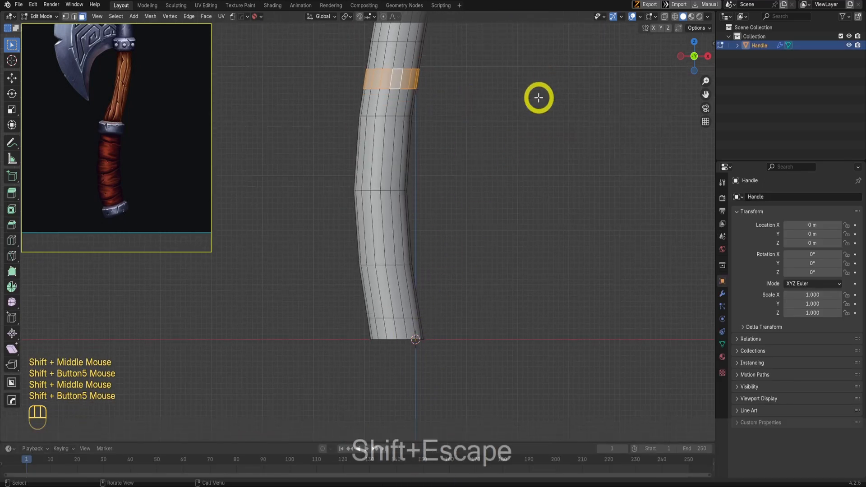
alt+shift+click(412, 330)
shift+middle_drag(451, 301, 479, 290)
key(shift+d)
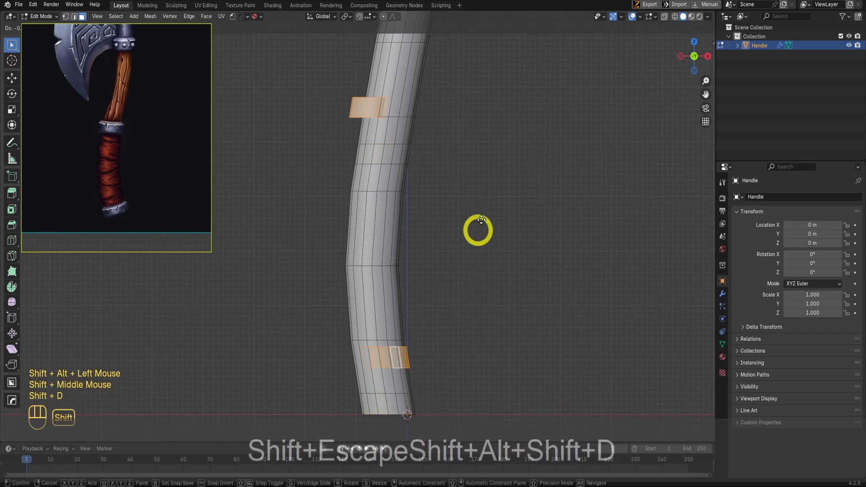
right_click(509, 252)
key(p)
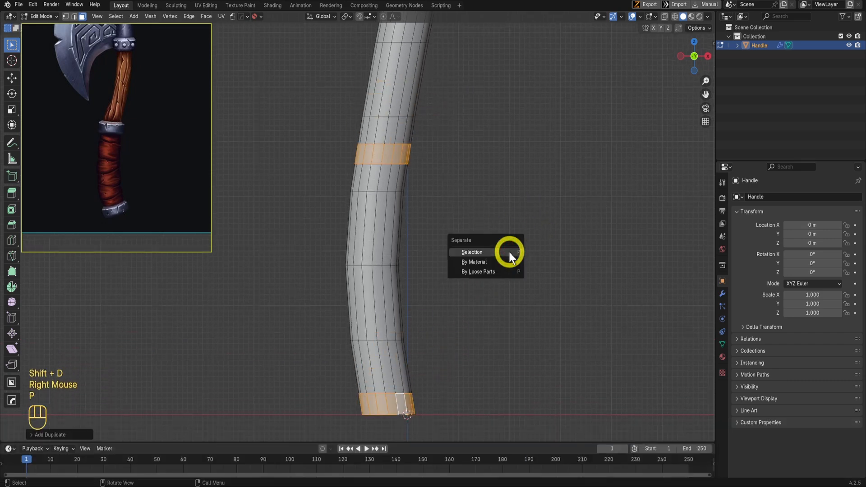
click(504, 251)
key(Tab)
Rename the separated bands' object and mesh data as Metal_H, collapse its outliner entry, and reselect the object
click(403, 160)
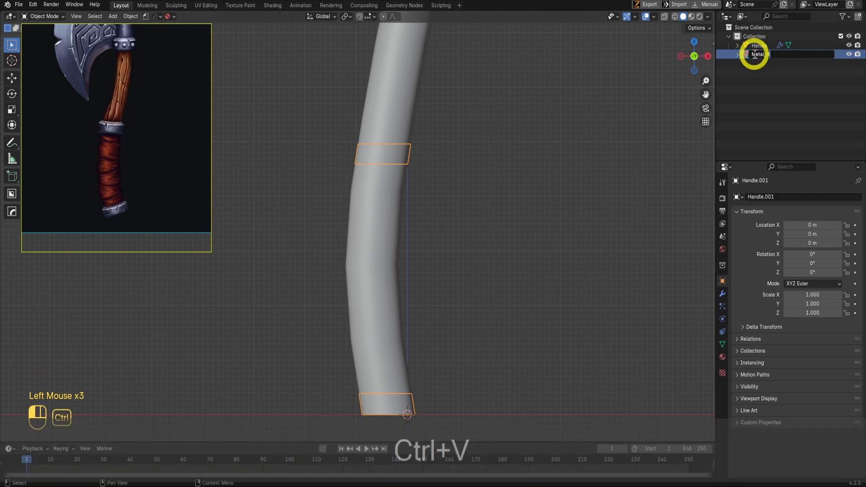
key(Return)
key(Right)
key(Down)
key(F2)
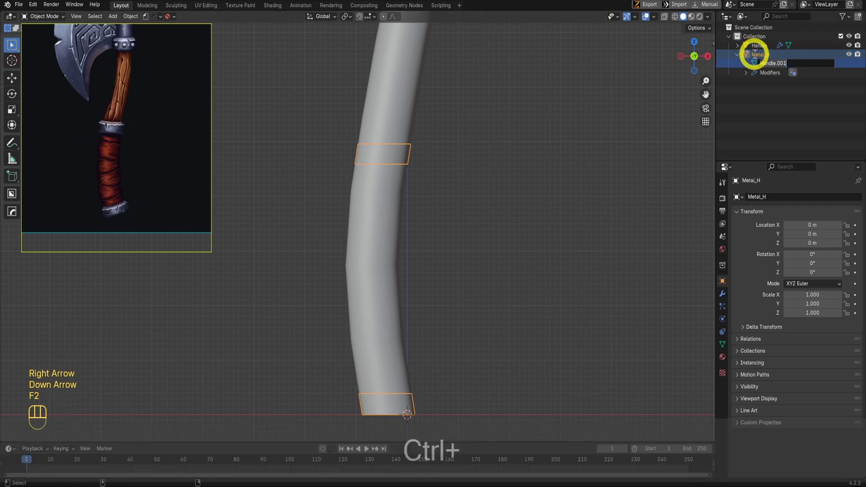
text(Metal_H)
key(Return)
key(Left)
key(Left)
key(Left)
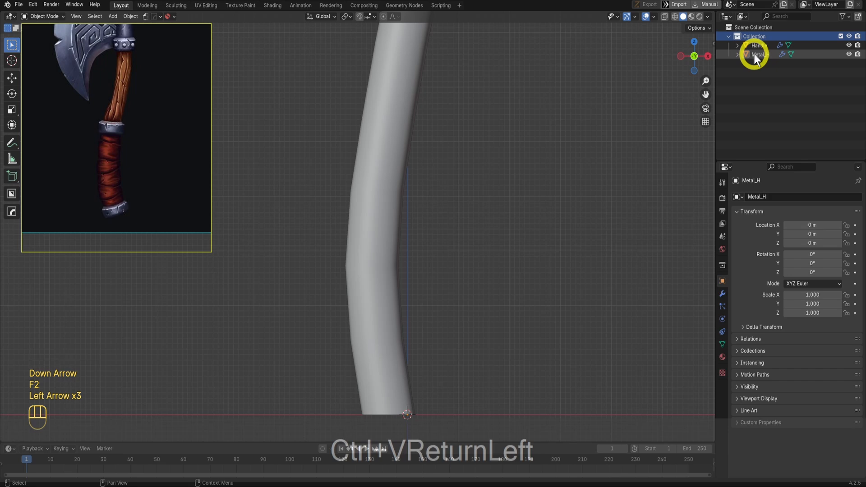
click(760, 54)
scroll(425, 242, down, 1)
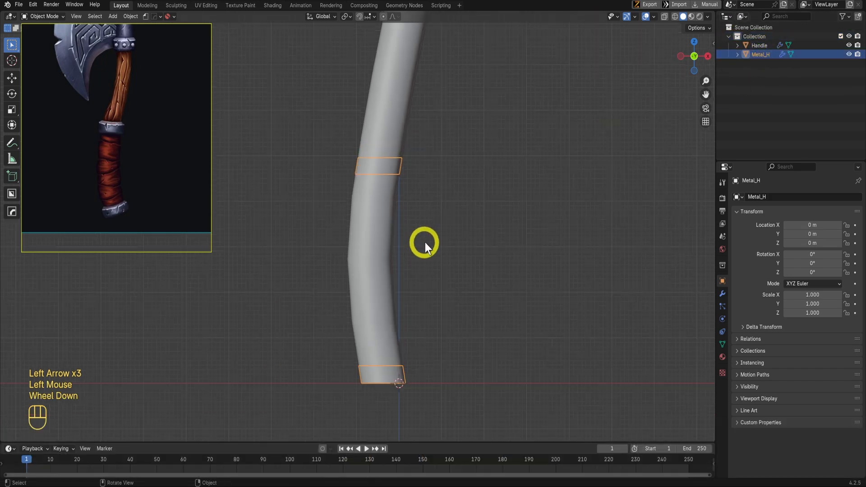
Fill the top rims of Metal_H's upper and lower bands with faces, starting in Edit Mode and returning to Object Mode
middle_drag(425, 242, 411, 291)
scroll(435, 239, up, 2)
key(Tab)
alt+click(422, 175)
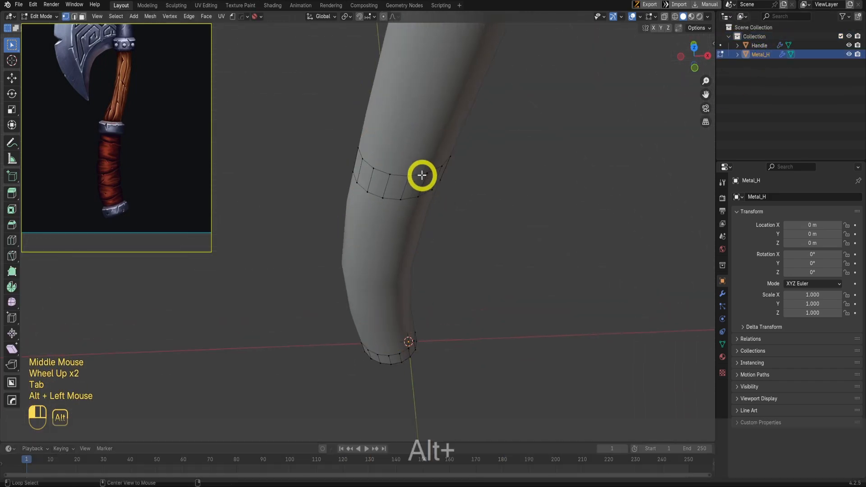
key(alt+f)
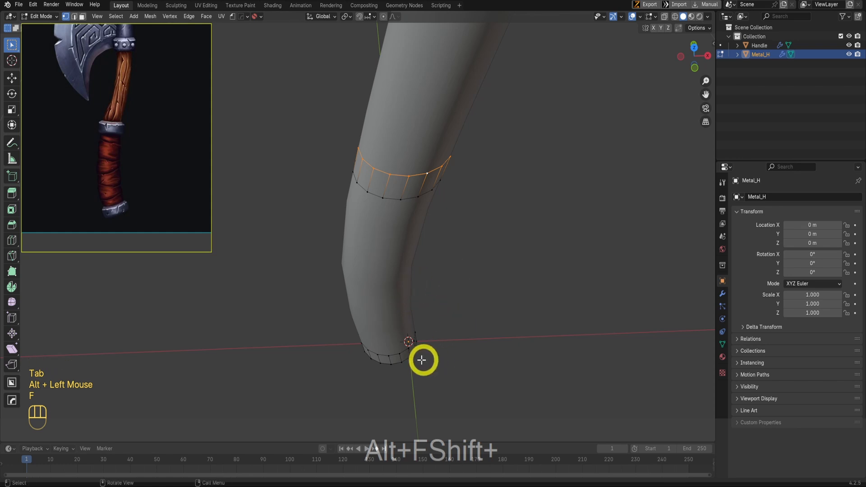
alt+click(404, 350)
key(f)
key(Tab)
scroll(438, 253, down, 2)
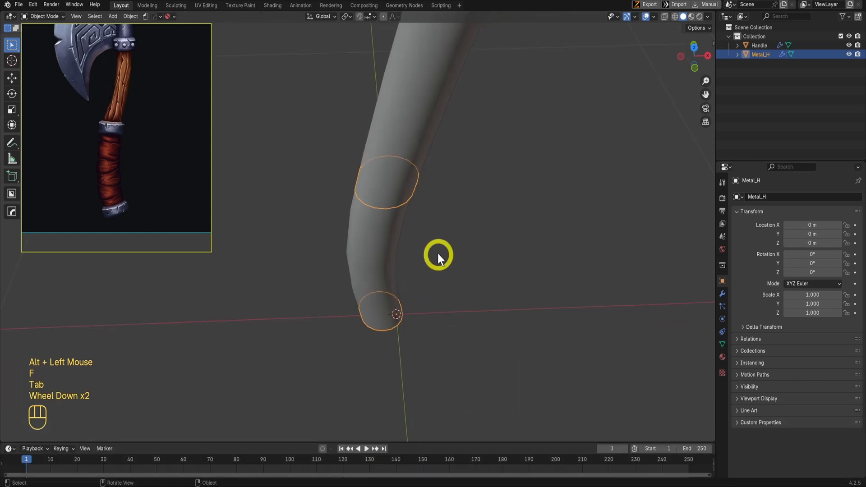
Add a Solidify modifier to the Metal_H bands
scroll(438, 254, up, 1)
middle_drag(437, 253, 439, 216)
click(722, 294)
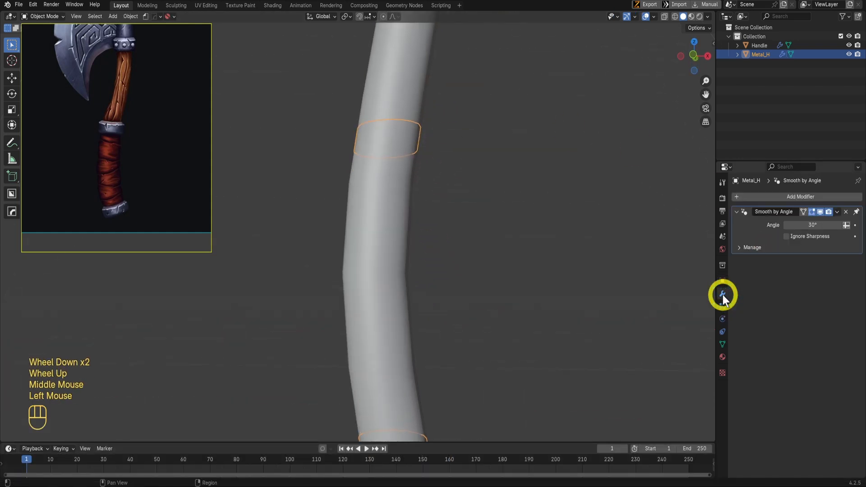
click(767, 199)
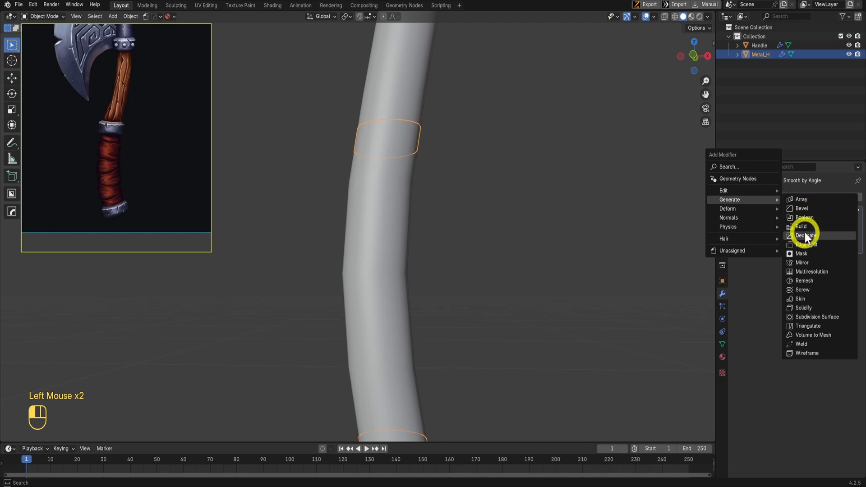
click(803, 308)
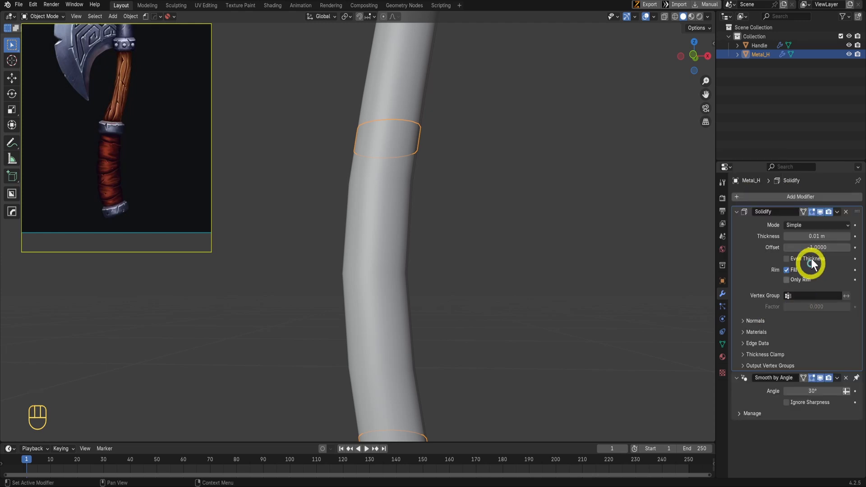
Isolate Metal_H, set the Solidify offset to 1.0 so the bands thicken outward, and exit local view
shift+middle_drag(445, 271, 435, 221)
middle_drag(439, 150, 406, 136)
key(slash)
scroll(431, 85, up, 1)
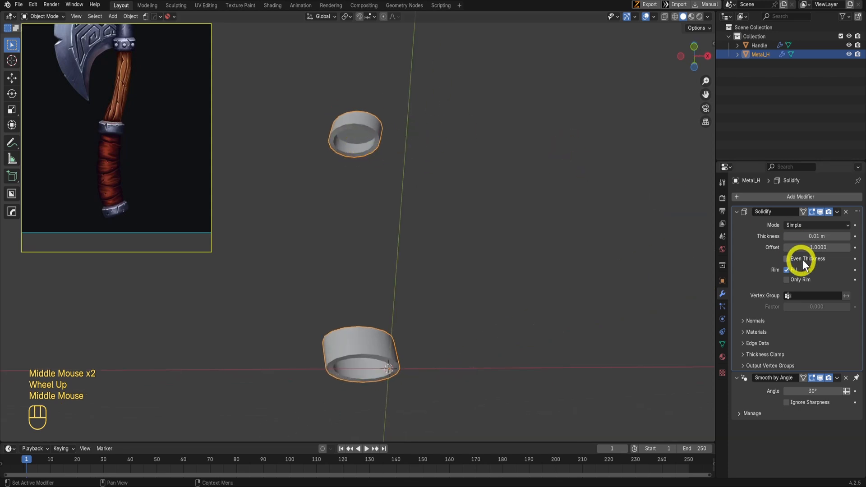
drag(799, 247, 273, 244)
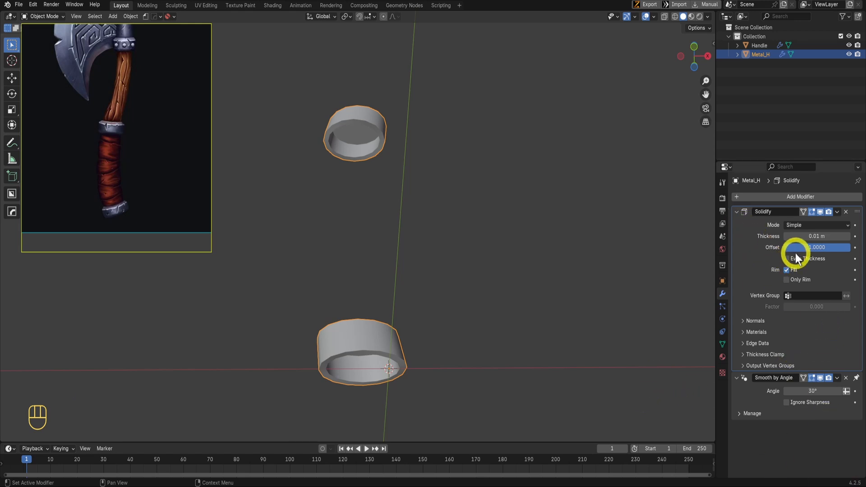
middle_drag(497, 194, 464, 221)
key(slash)
Set the bands' Solidify thickness to 0.008 m
scroll(452, 221, up, 1)
middle_drag(460, 128, 501, 150)
scroll(451, 156, up, 1)
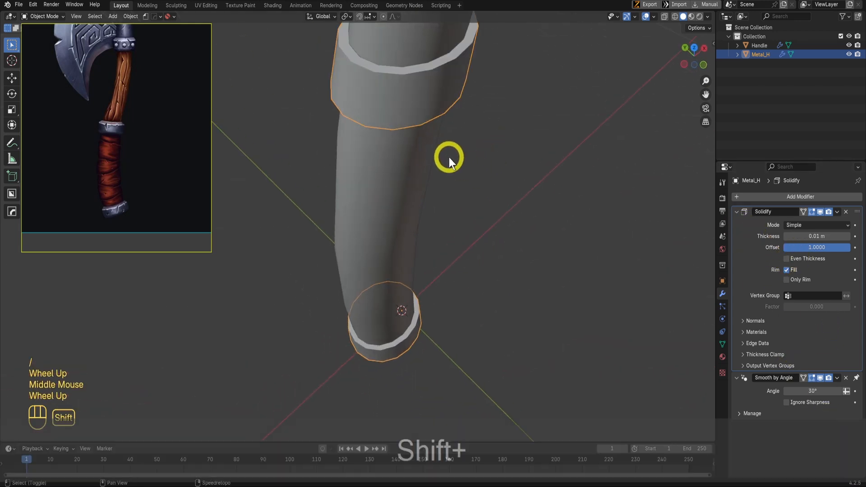
scroll(488, 271, up, 1)
shift+middle_drag(449, 157, 631, 257)
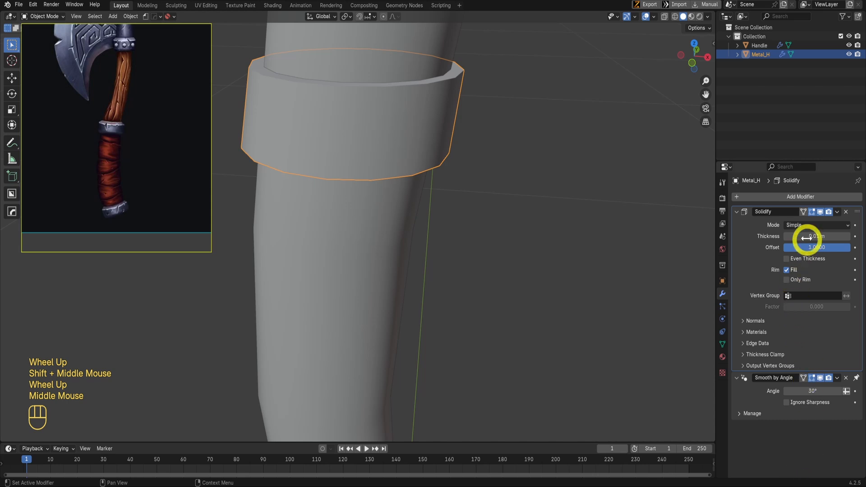
drag(807, 238, 809, 236)
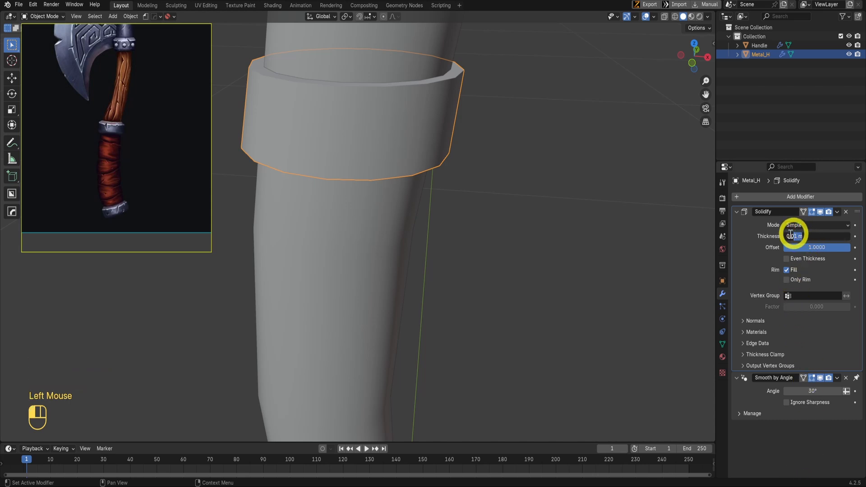
text(0.008)
key(Return)
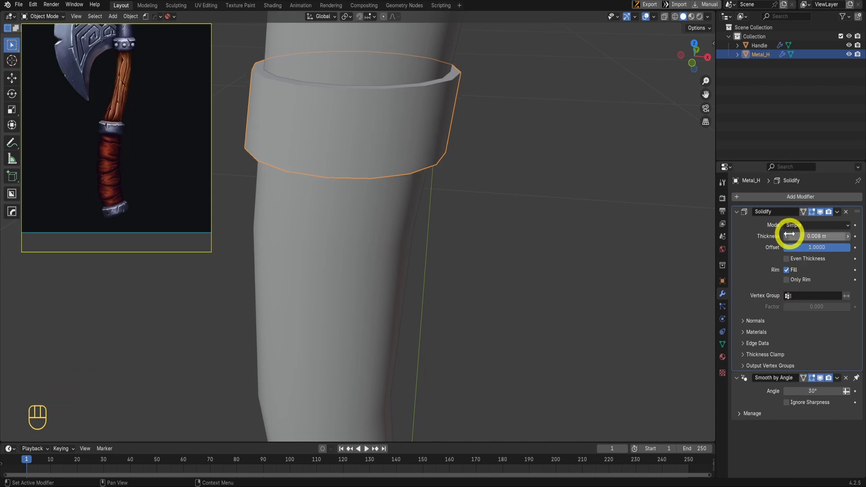
Enable Even Thickness and Only Rim on the bands' Solidify modifier
middle_drag(389, 108, 423, 175)
middle_drag(432, 180, 384, 194)
scroll(379, 198, down, 2)
middle_drag(379, 198, 699, 204)
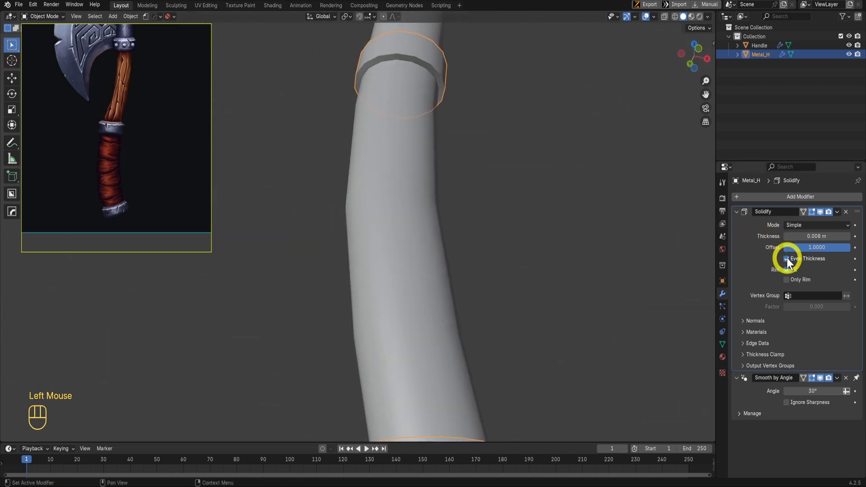
click(787, 280)
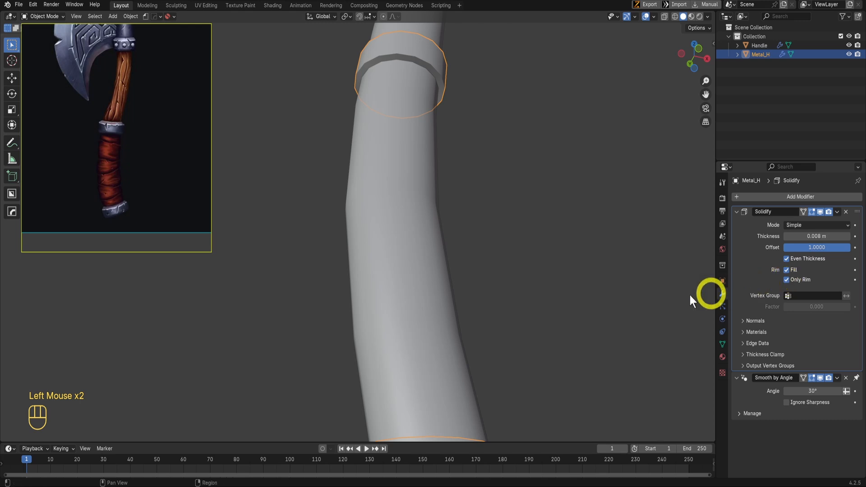
Isolate Metal_H in local view, enter Edit Mode, and turn off the Solidify modifier's viewport display
scroll(498, 253, down, 1)
key(slash)
middle_drag(452, 282, 450, 149)
scroll(412, 364, up, 1)
scroll(450, 149, up, 1)
scroll(463, 305, up, 1)
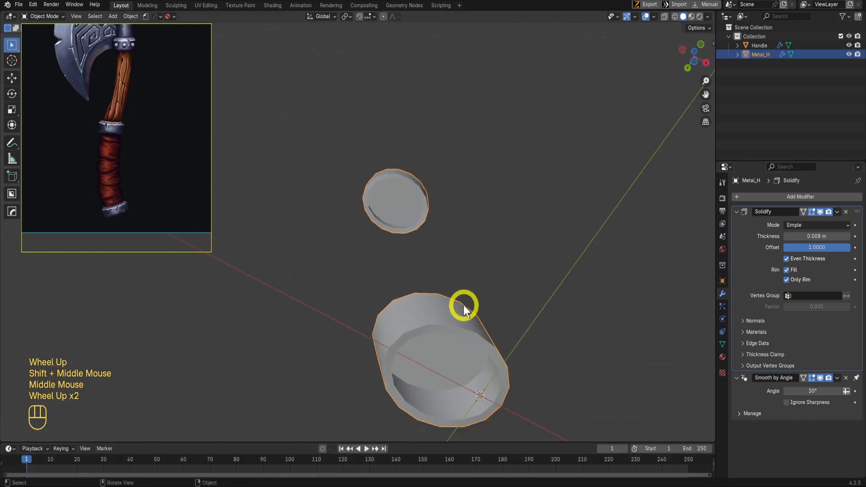
shift+scroll(464, 236, up, 1)
shift+middle_drag(465, 323, 483, 247)
key(KP_1)
key(Tab)
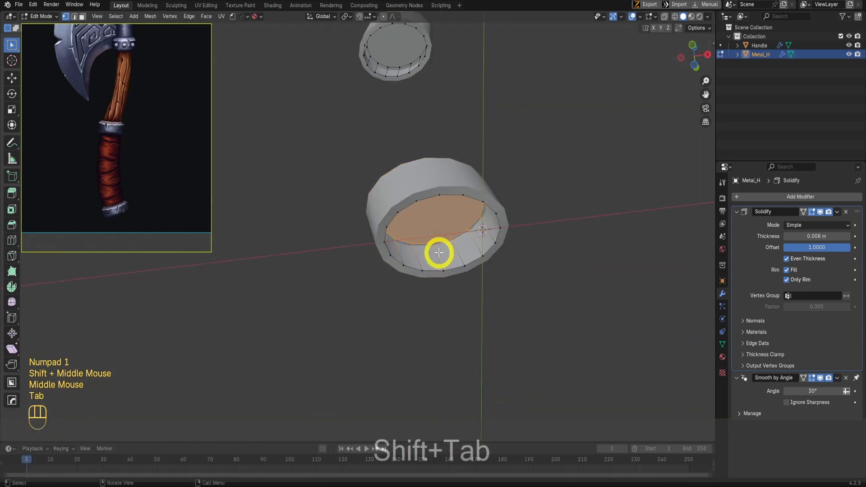
click(821, 212)
Close the lower band's bottom opening with Grid Fill, return to Object Mode, and restore Solidify's viewport display
middle_drag(383, 239, 432, 237)
scroll(433, 238, up, 1)
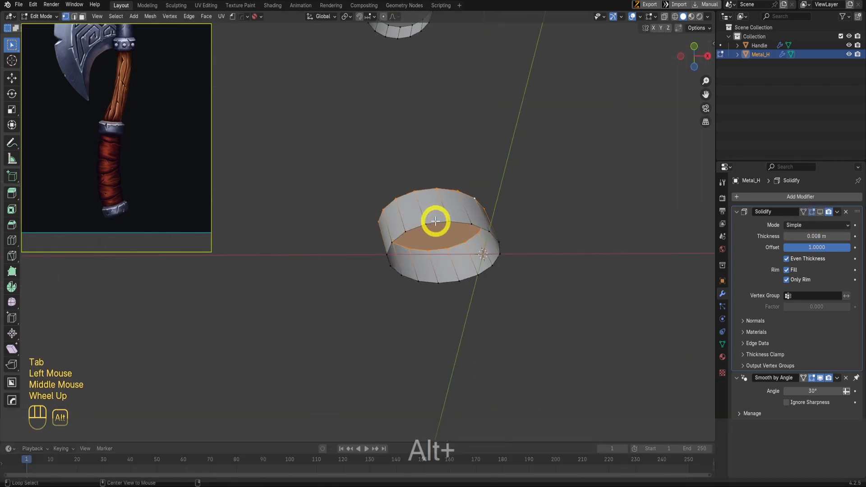
alt+click(435, 219)
key(f)
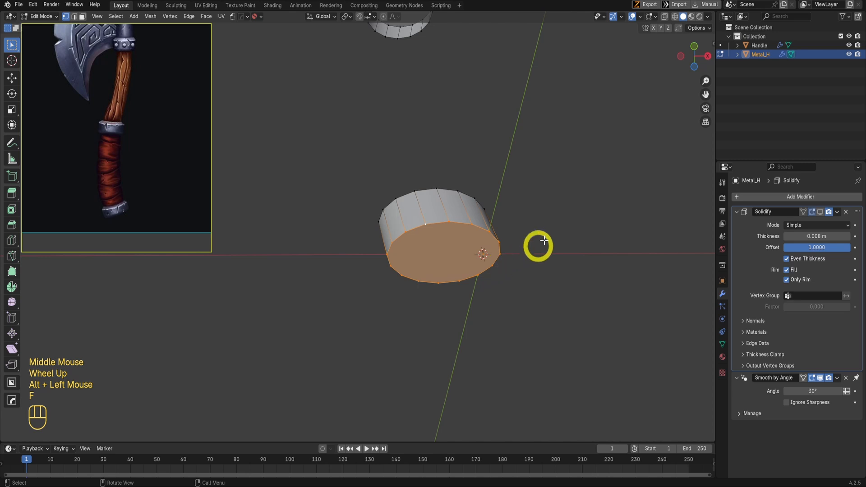
key(ctrl+z)
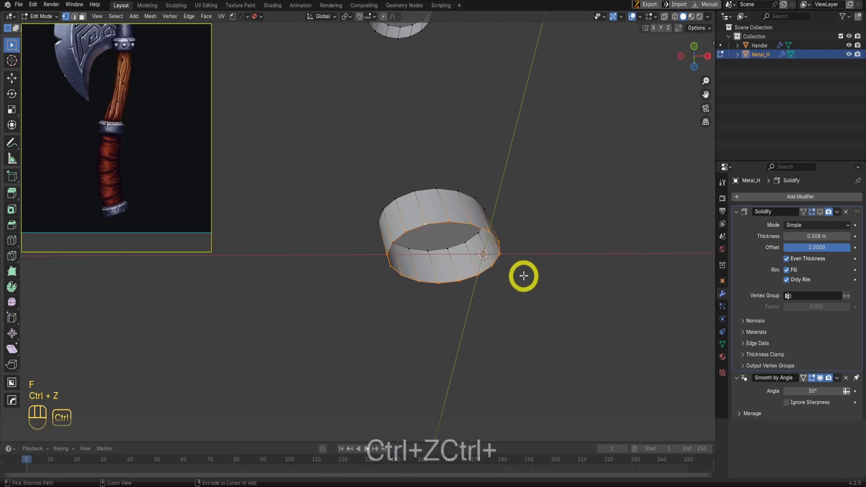
key(ctrl+f)
click(524, 276)
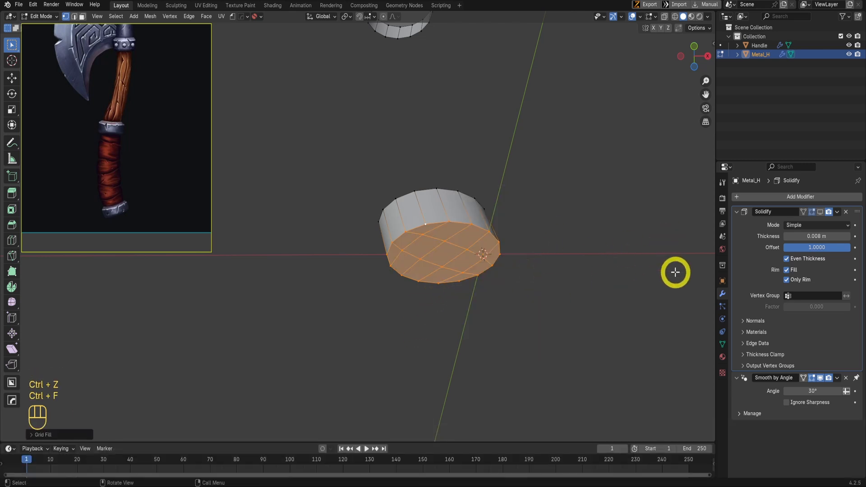
key(Tab)
click(818, 212)
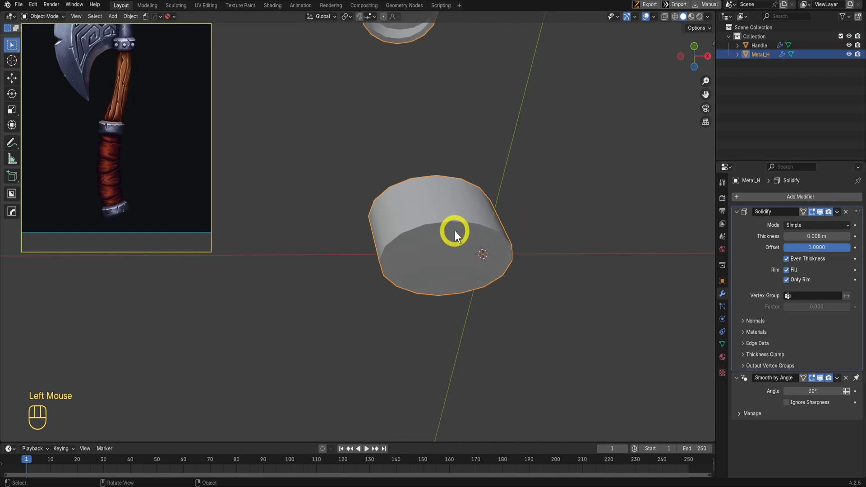
Examine the solidified bands from above and below with Only Rim disabled, including the inside of the upper band
middle_drag(523, 204, 740, 210)
scroll(485, 289, up, 1)
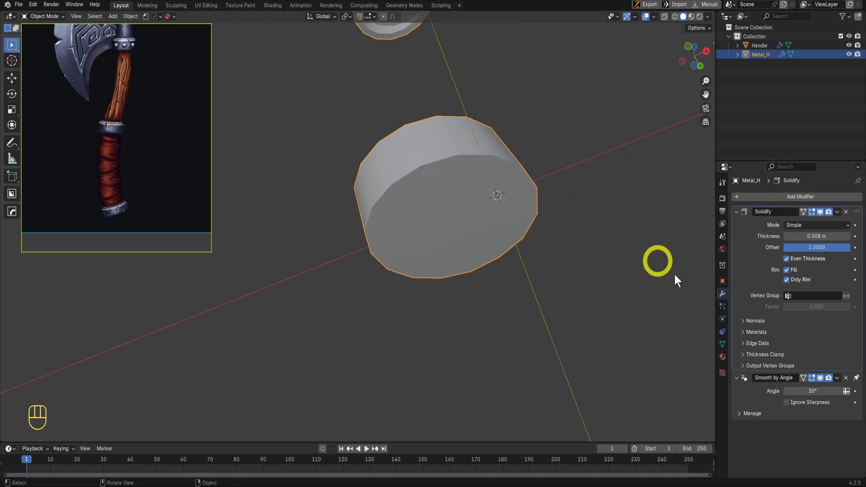
shift+middle_drag(390, 128, 402, 270)
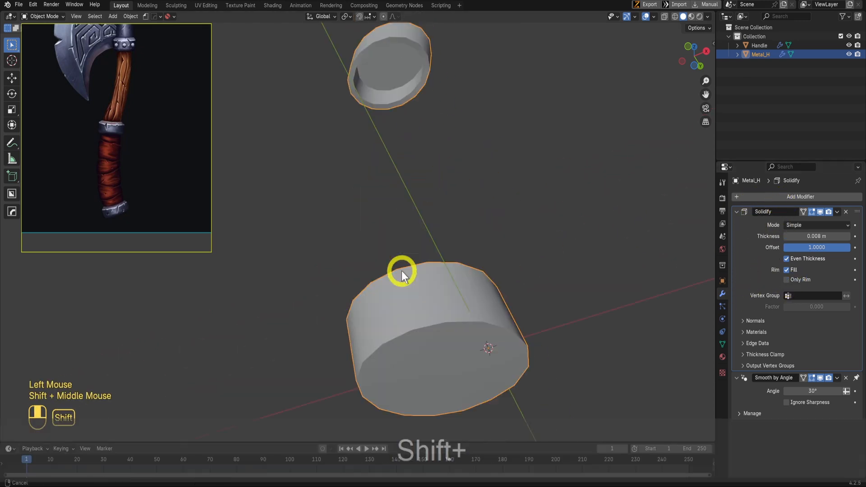
scroll(434, 177, up, 3)
scroll(437, 178, down, 2)
middle_drag(451, 234, 465, 376)
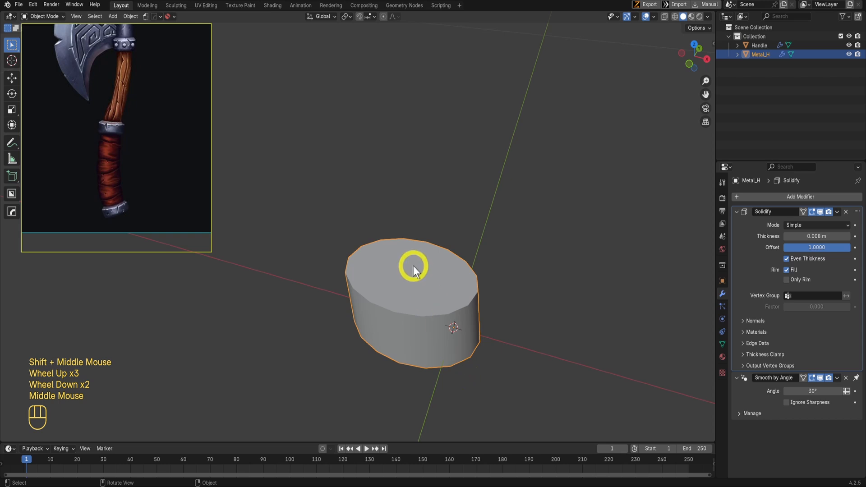
middle_drag(413, 266, 509, 416)
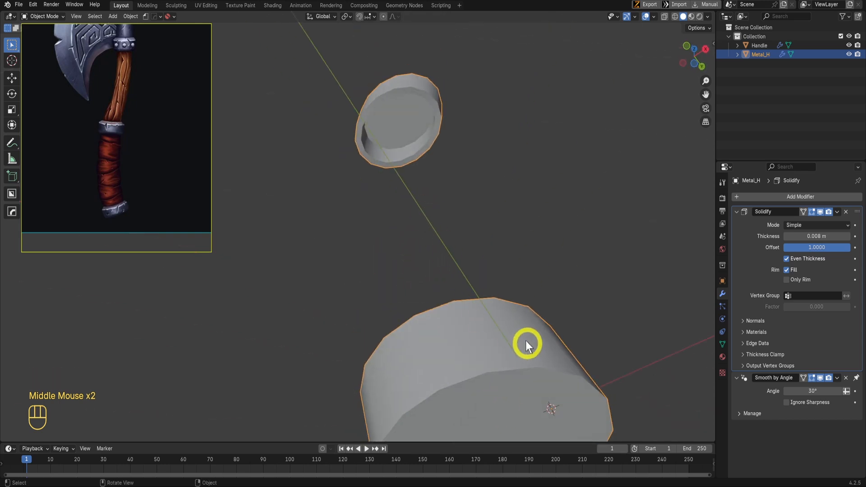
scroll(451, 285, down, 3)
middle_drag(451, 286, 483, 189)
scroll(456, 346, down, 2)
scroll(451, 298, up, 4)
scroll(436, 305, up, 1)
shift+scroll(489, 226, down, 1)
scroll(517, 291, down, 1)
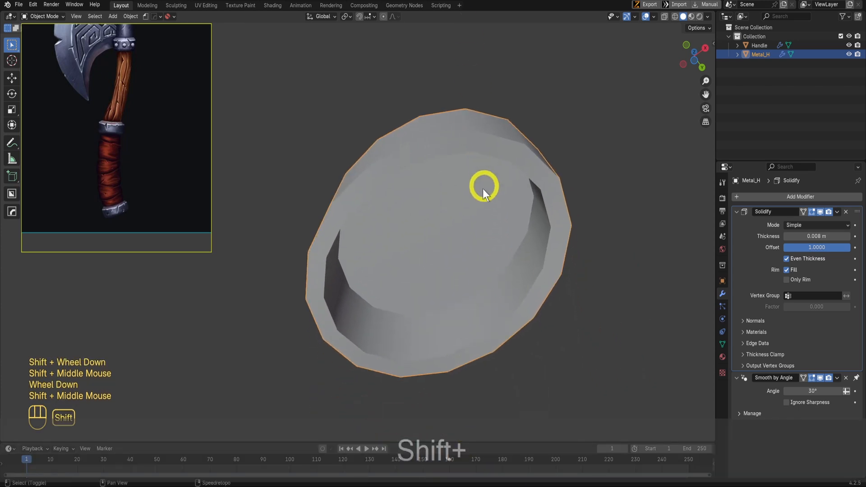
Enable Only Rim on the Solidify modifier and show the Face Orientation overlay on the upper band
click(788, 280)
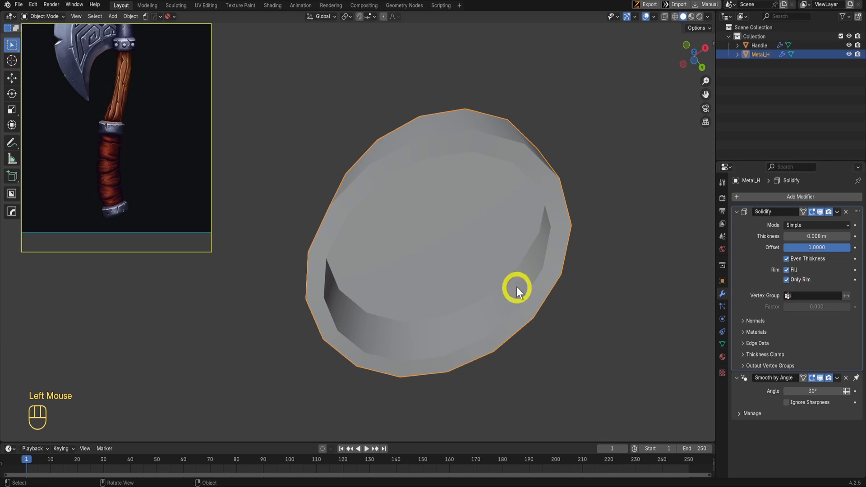
click(635, 17)
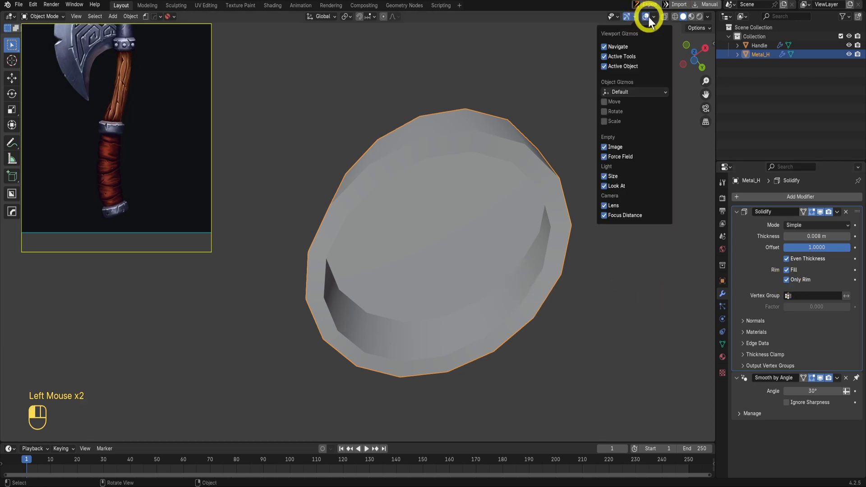
click(651, 17)
click(618, 178)
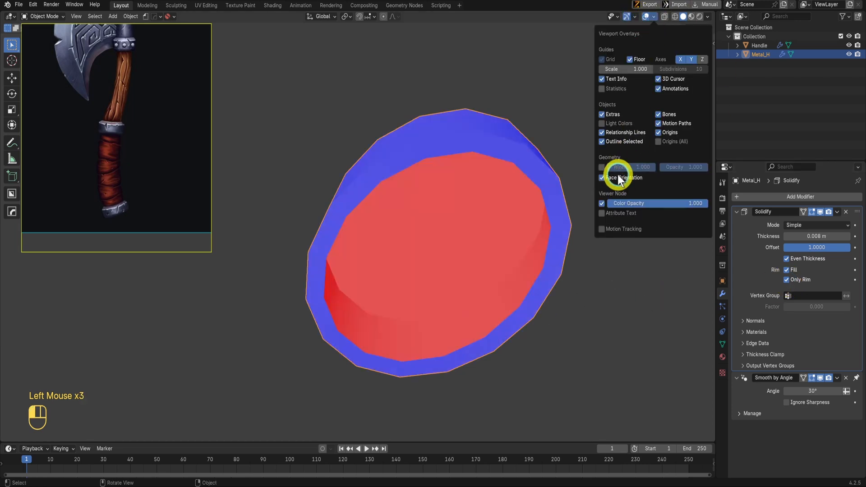
middle_drag(618, 179, 375, 134)
scroll(445, 175, down, 2)
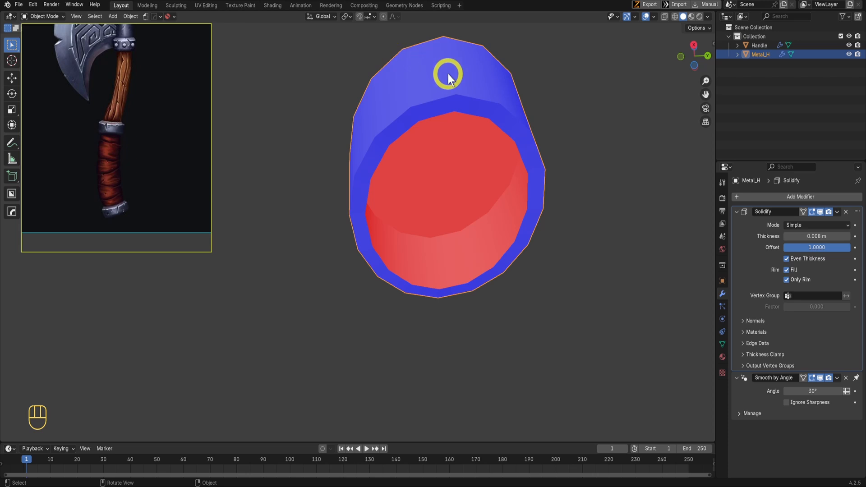
Compare the upper band's inner face orientation with Only Rim off and on, leaving Only Rim disabled
click(786, 279)
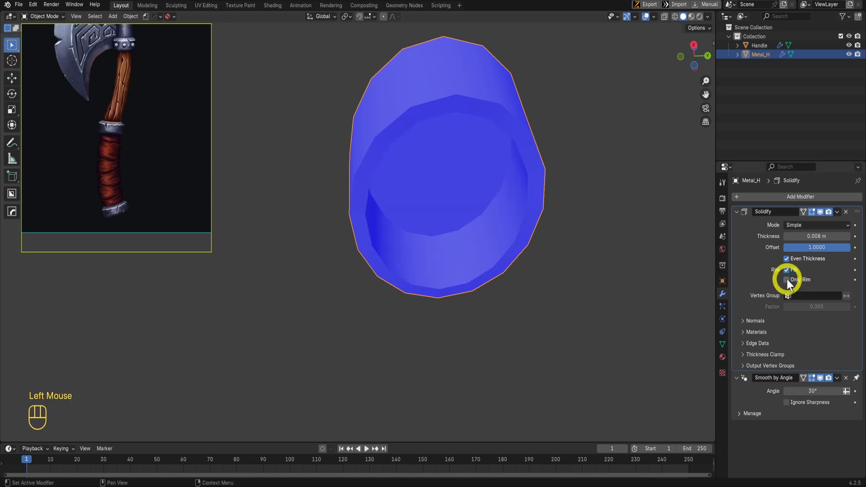
middle_drag(521, 249, 501, 257)
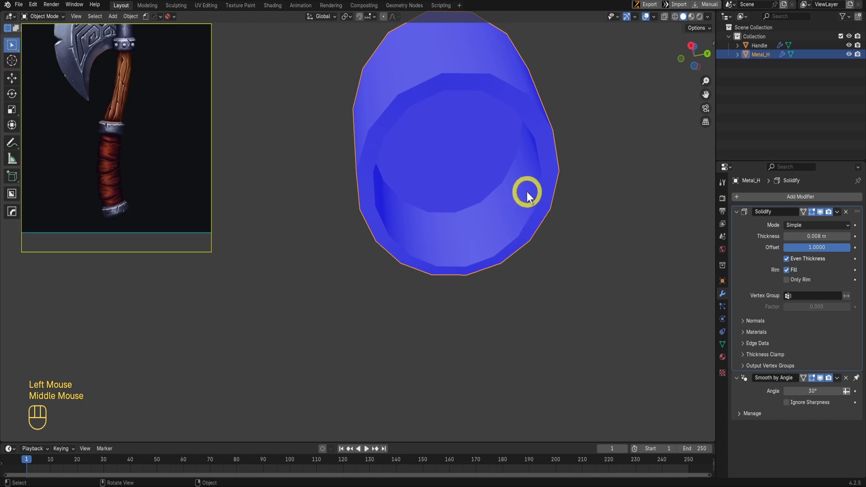
middle_drag(527, 191, 540, 215)
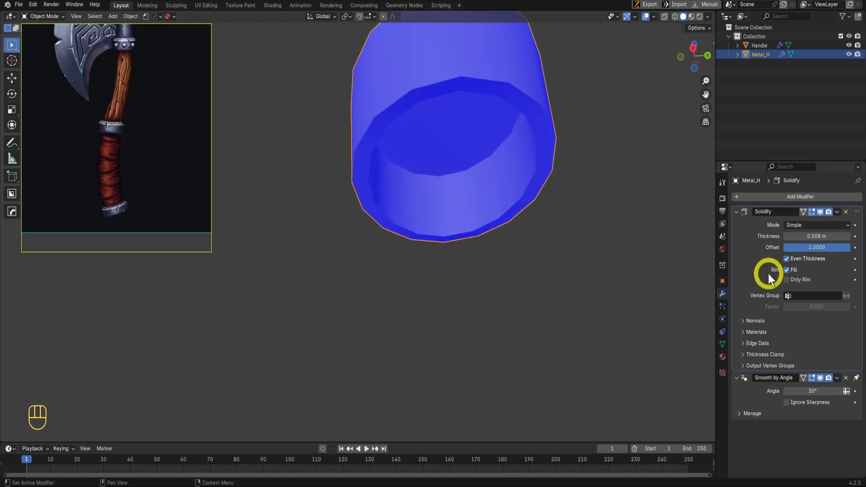
click(786, 280)
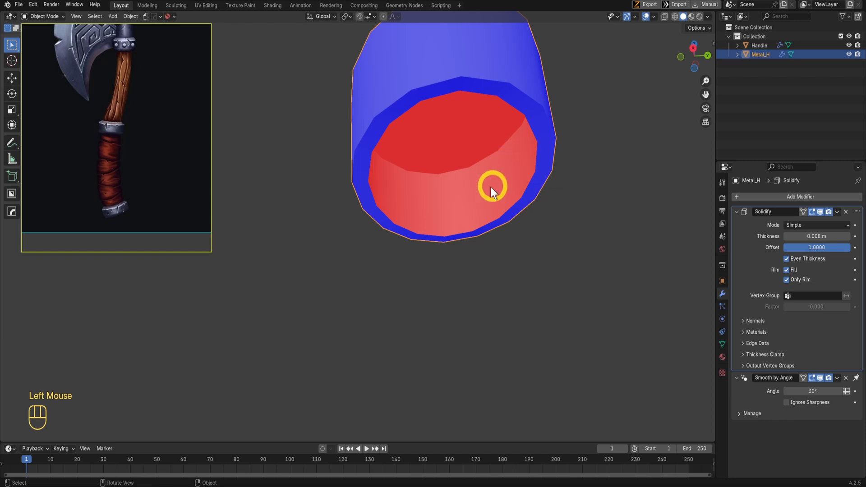
click(786, 279)
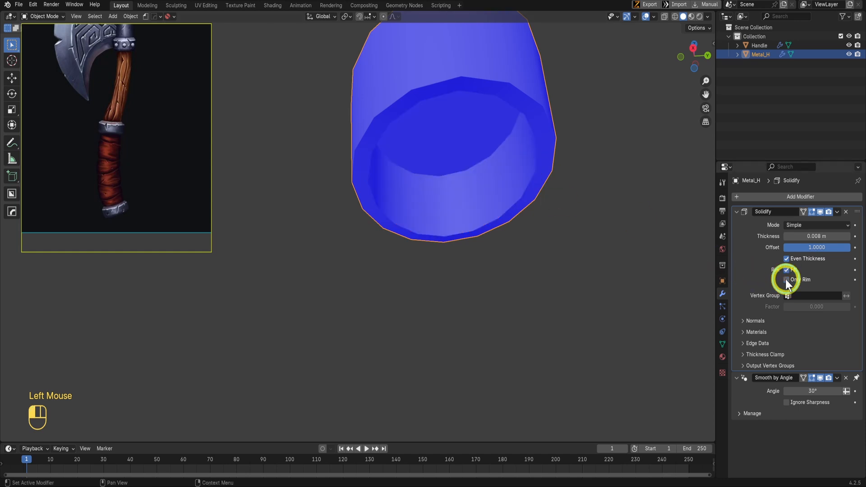
Turn off the Face Orientation overlay in the viewport
click(655, 16)
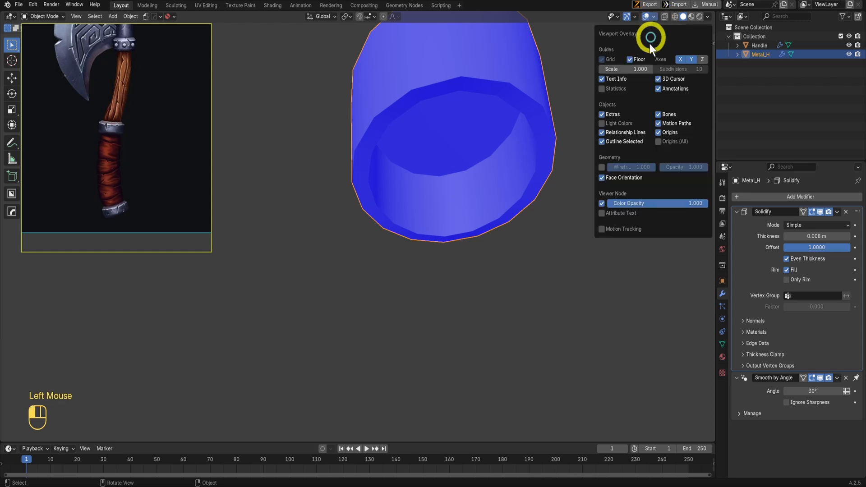
click(602, 178)
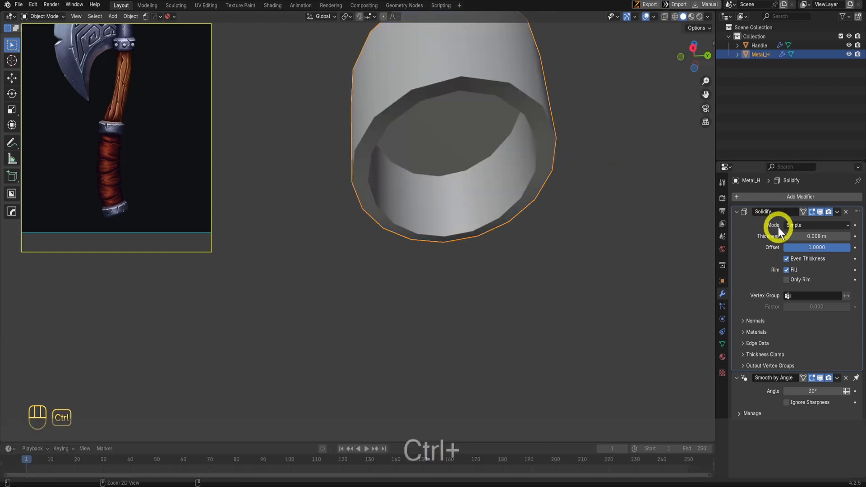
Try applying the Solidify modifier with Only Rim disabled and scaling the upper band's inner face loop inward
key(ctrl+a)
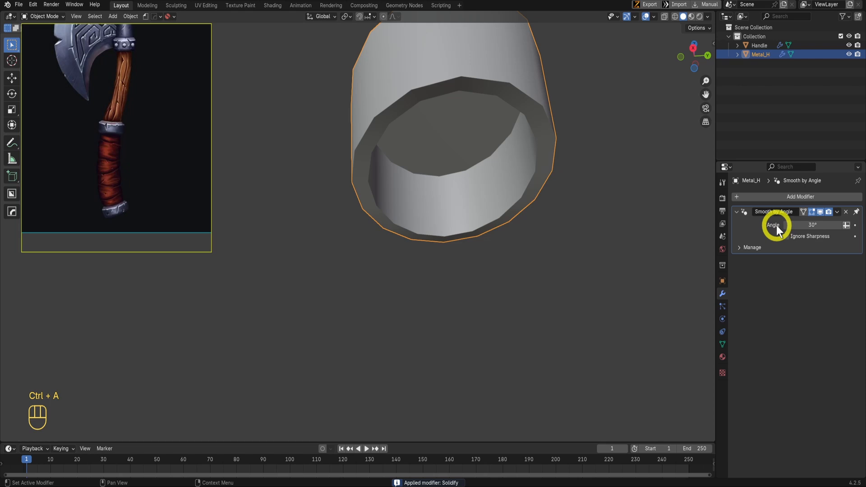
key(Tab)
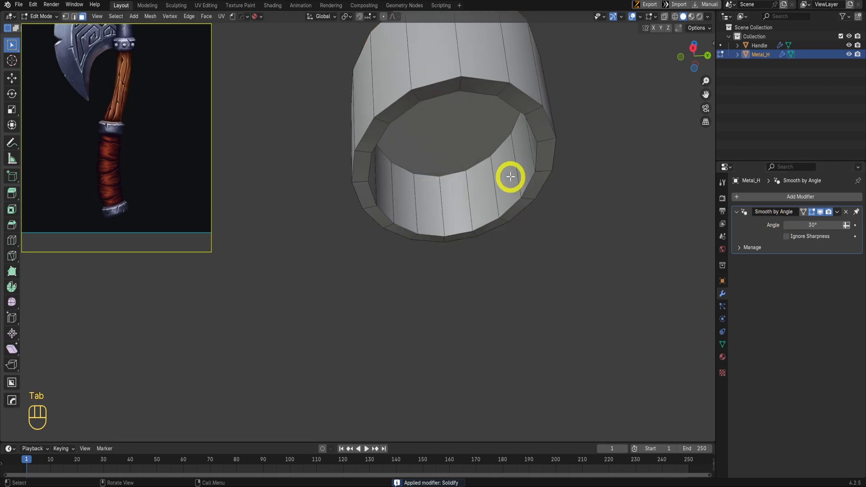
alt+click(515, 166)
key(s)
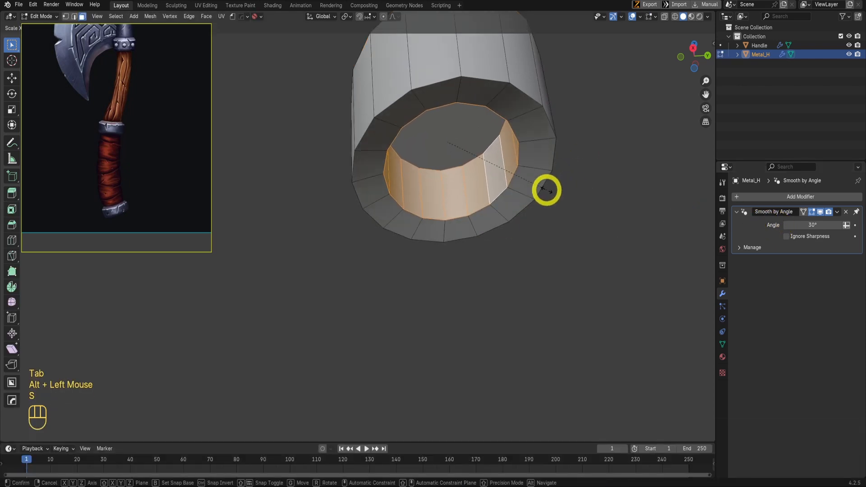
click(535, 188)
middle_drag(536, 187, 511, 199)
scroll(510, 199, down, 3)
alt+click(489, 53)
middle_drag(489, 52, 545, 110)
key(s)
right_click(579, 104)
Undo the inner face scaling and the Solidify application, going back until Only Rim is enabled
key(ctrl+z)
key(ctrl+z)
key(ctrl+z)
key(ctrl+z)
key(ctrl+z)
key(ctrl+z)
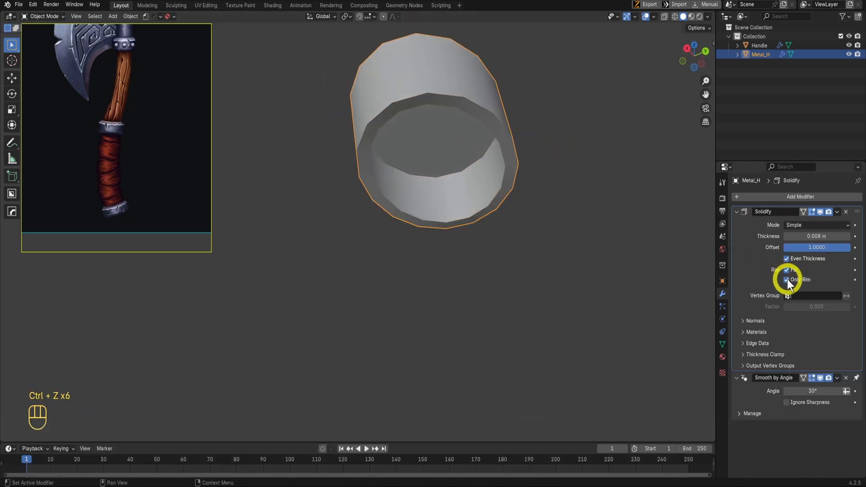
Try applying Solidify with Only Rim enabled, check the upper band's face loop in Edit Mode, and undo back to the live modifier
key(ctrl+a)
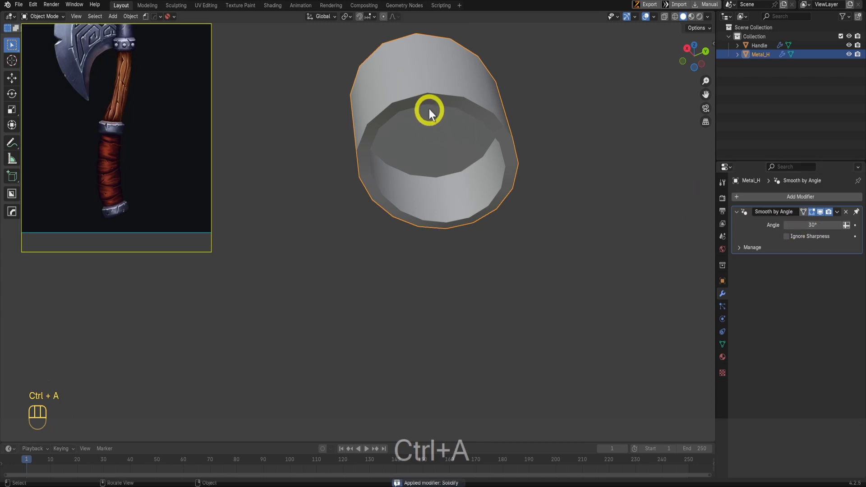
key(Tab)
middle_drag(474, 84, 522, 135)
alt+click(440, 193)
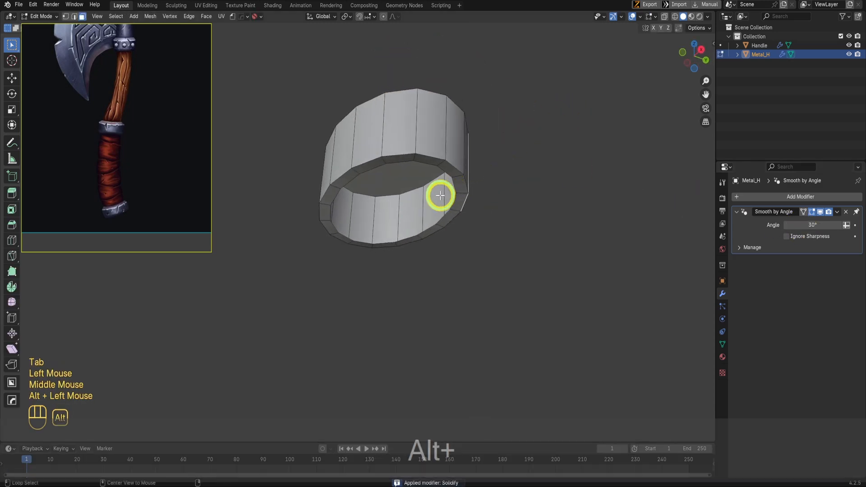
middle_drag(441, 194, 437, 155)
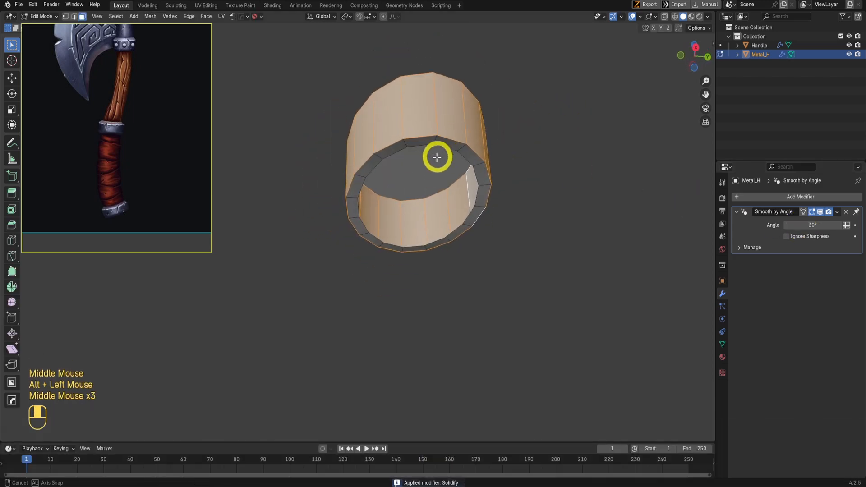
scroll(406, 157, up, 2)
scroll(426, 161, down, 2)
key(ctrl+z)
key(ctrl+z)
key(ctrl+z)
key(ctrl+z)
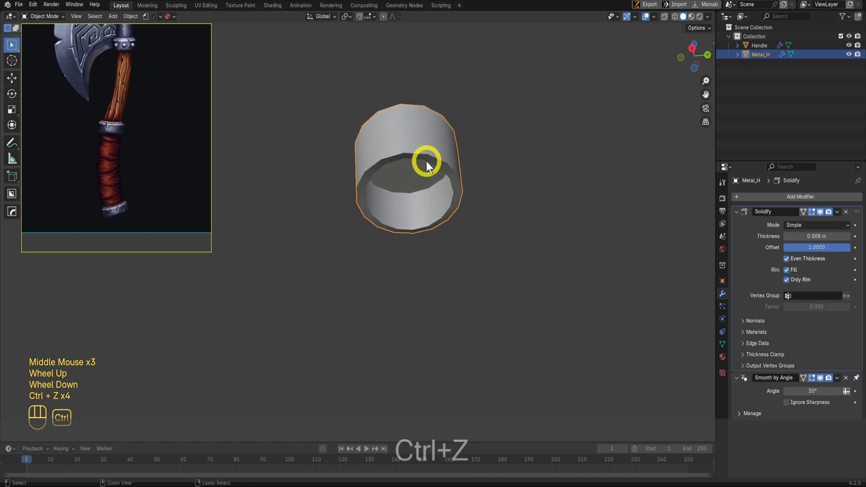
Exit local view to bring back the handle, and compare the upper band with the reference image
scroll(426, 161, down, 2)
key(slash)
scroll(424, 207, down, 2)
shift+middle_drag(431, 235, 421, 304)
scroll(422, 304, up, 1)
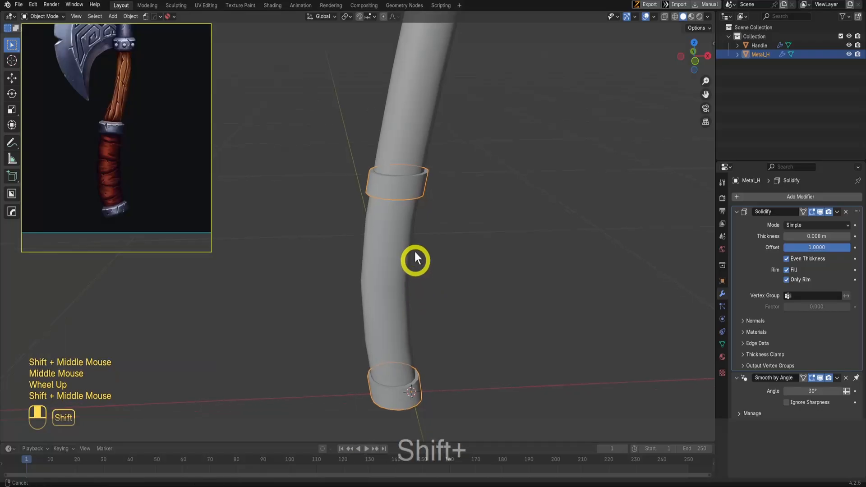
shift+scroll(422, 217, up, 1)
scroll(429, 179, up, 1)
shift+middle_drag(429, 180, 420, 270)
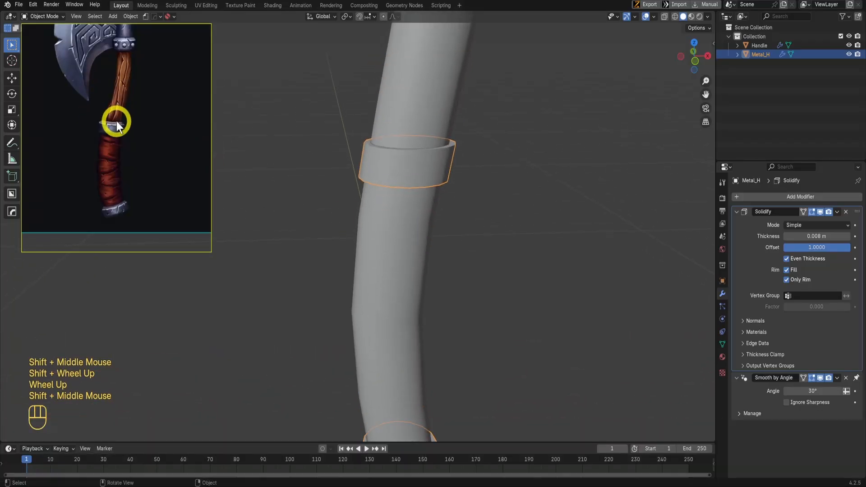
Enter Edit Mode on the metal bands and enable Solidify's on-cage display
scroll(464, 218, up, 1)
middle_drag(431, 129, 413, 195)
scroll(453, 197, up, 2)
scroll(414, 195, up, 1)
key(Tab)
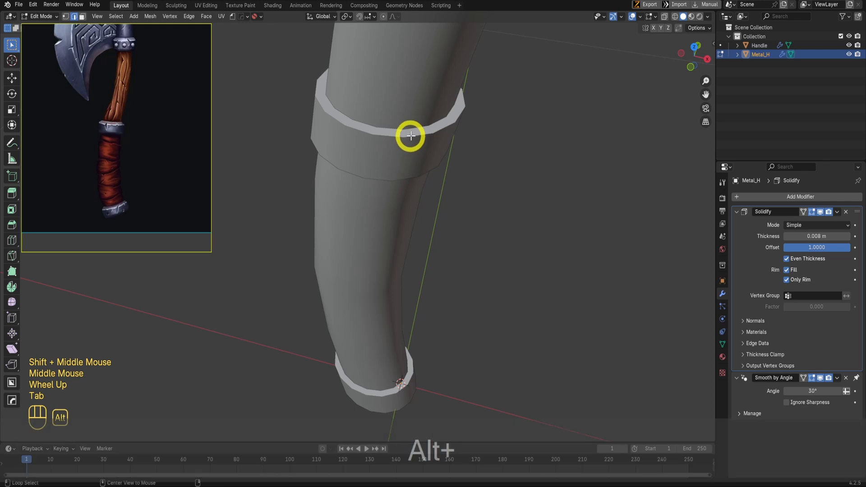
click(803, 212)
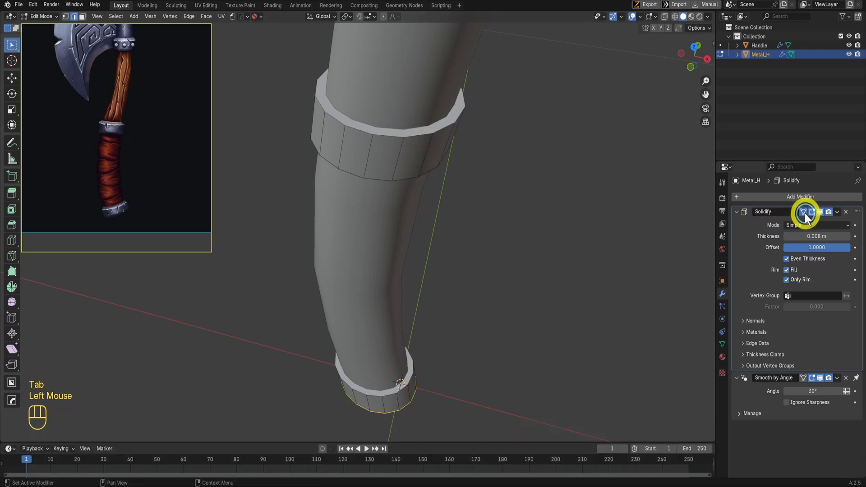
Try beveling only the upper band's top outer edge loop, check it in front view, and undo the bevel
alt+click(418, 133)
key(ctrl+b)
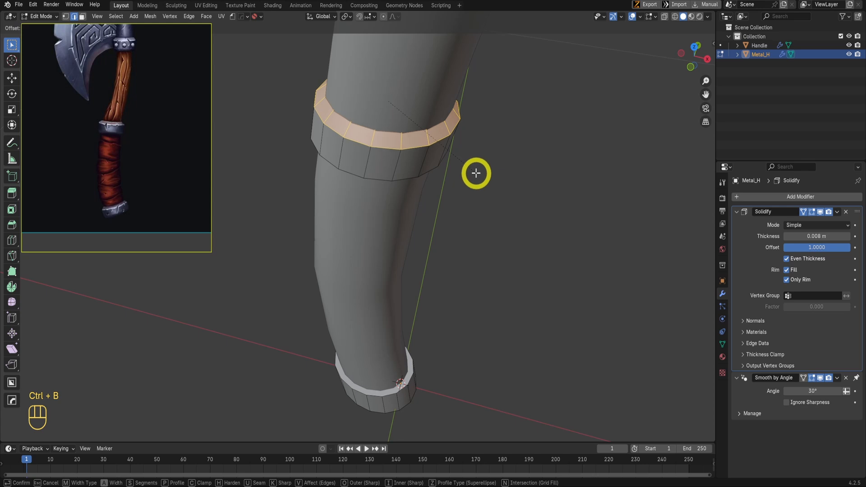
click(476, 172)
scroll(451, 182, down, 2)
key(KP_1)
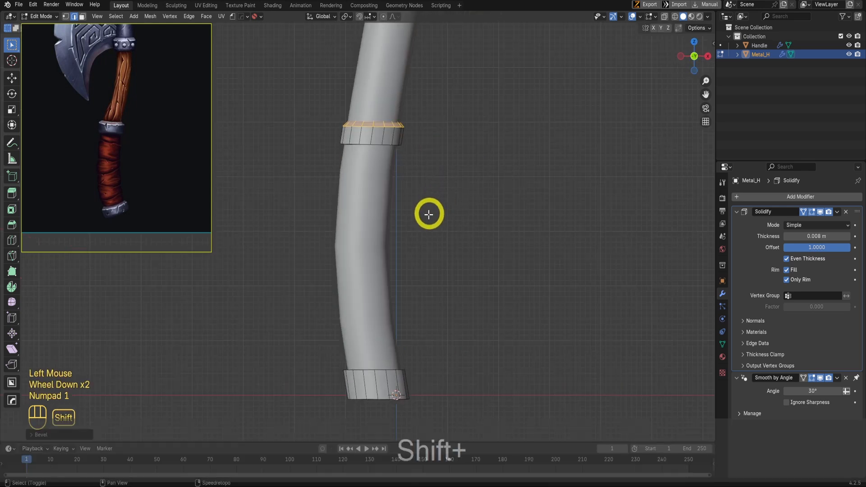
shift+middle_drag(429, 212, 452, 221)
scroll(452, 221, up, 2)
key(ctrl+z)
Add the lower band's top edge loop to the selection and bevel the top outer edges of both bands together
scroll(426, 145, down, 3)
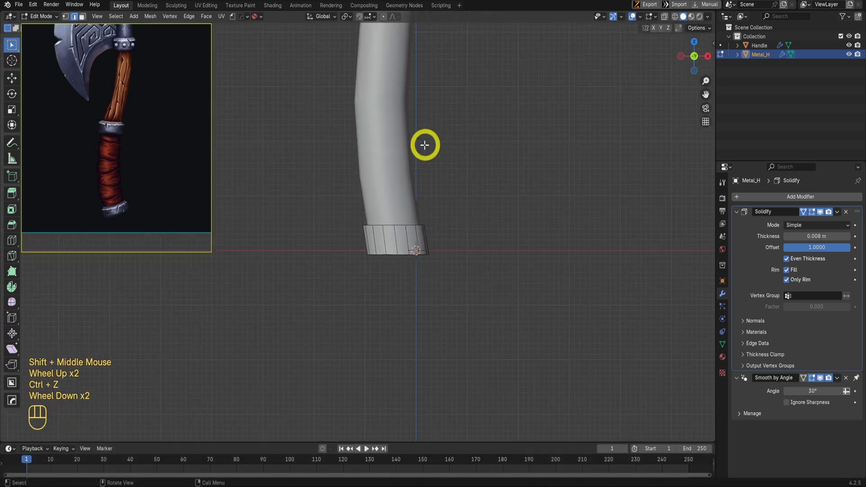
shift+middle_drag(425, 145, 415, 221)
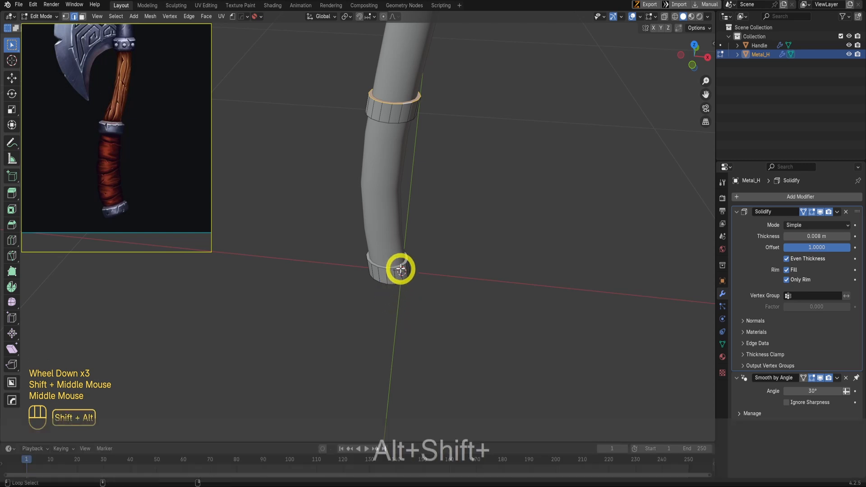
alt+shift+click(399, 268)
scroll(471, 299, up, 3)
scroll(509, 260, down, 2)
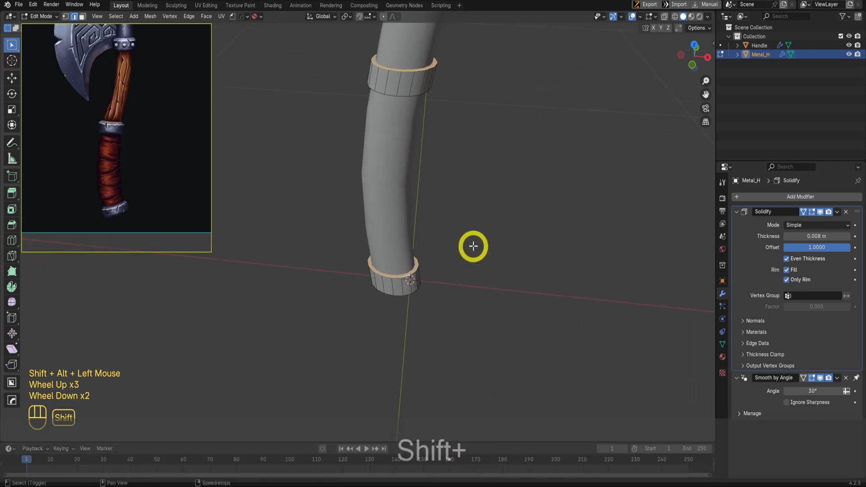
shift+middle_drag(472, 246, 485, 267)
key(ctrl+b)
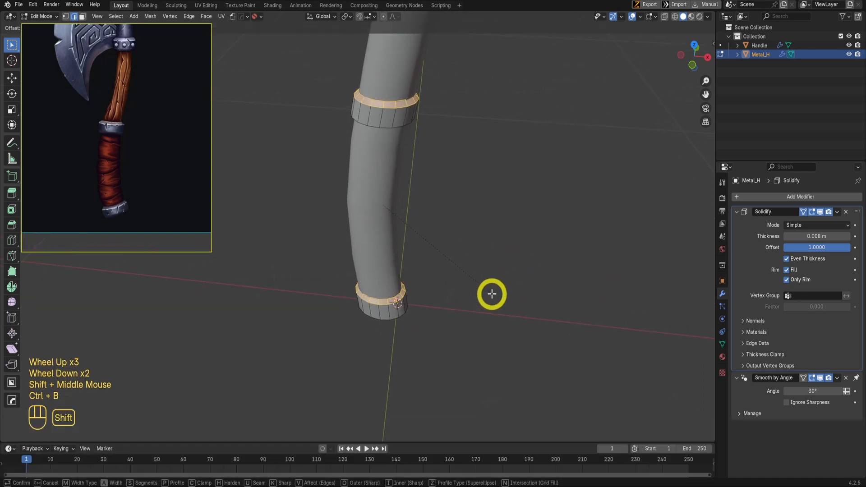
shift+click(496, 300)
Check the lower band's bevel in front view, return to Object Mode, and save the file
scroll(458, 309, up, 2)
key(KP_1)
shift+middle_drag(458, 309, 459, 251)
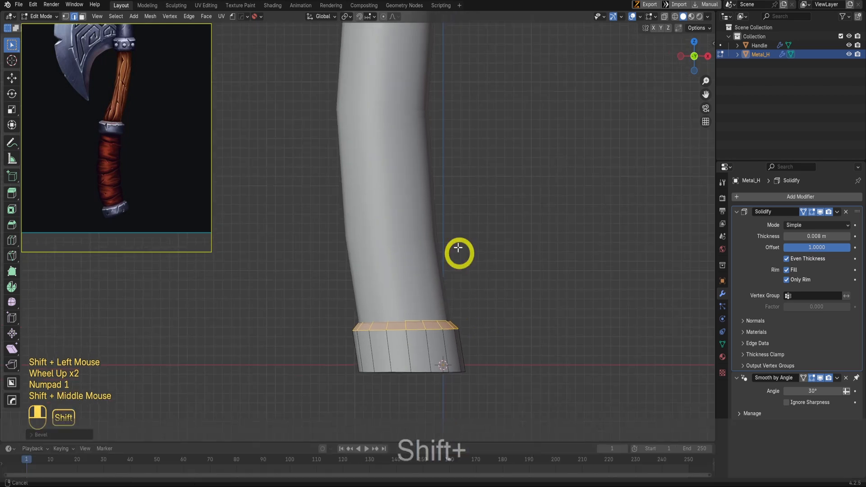
shift+scroll(458, 251, up, 1)
scroll(453, 242, up, 3)
key(Tab)
scroll(464, 188, down, 1)
key(ctrl+s)
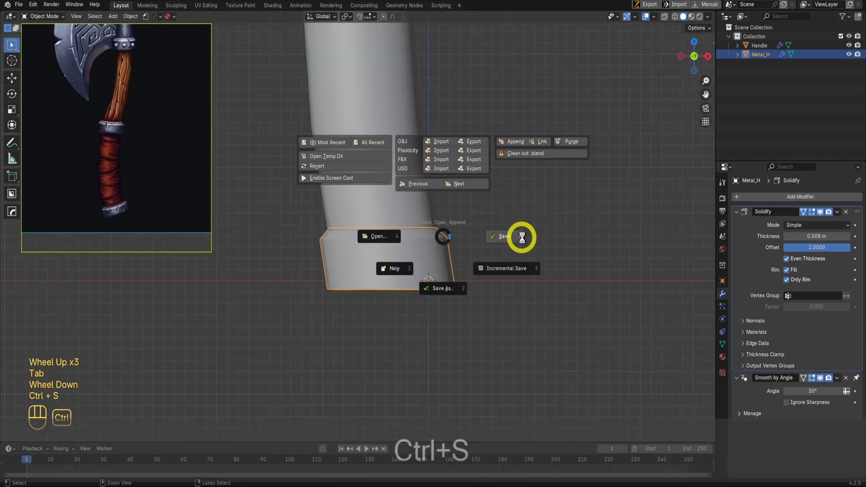
Select the lower band's bottom vertices in wireframe and try rotating them in front view
scroll(542, 316, down, 3)
scroll(323, 222, down, 1)
scroll(373, 221, down, 2)
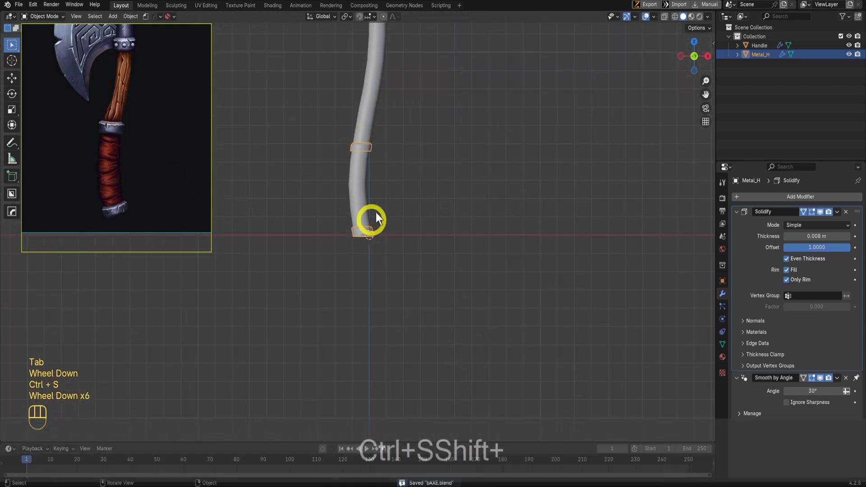
shift+middle_drag(375, 212, 415, 253)
scroll(419, 292, up, 2)
shift+middle_drag(460, 272, 412, 183)
scroll(410, 183, up, 2)
scroll(122, 208, up, 3)
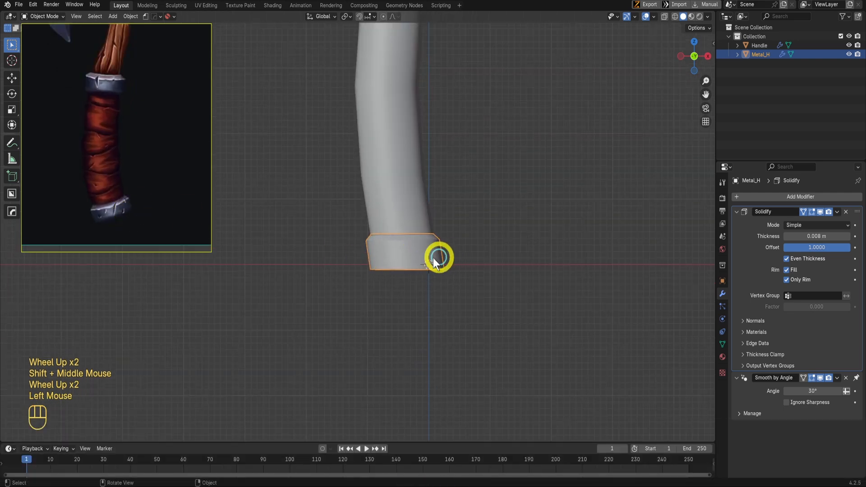
key(Tab)
key(shift+z)
drag(332, 248, 505, 291)
key(shift+z)
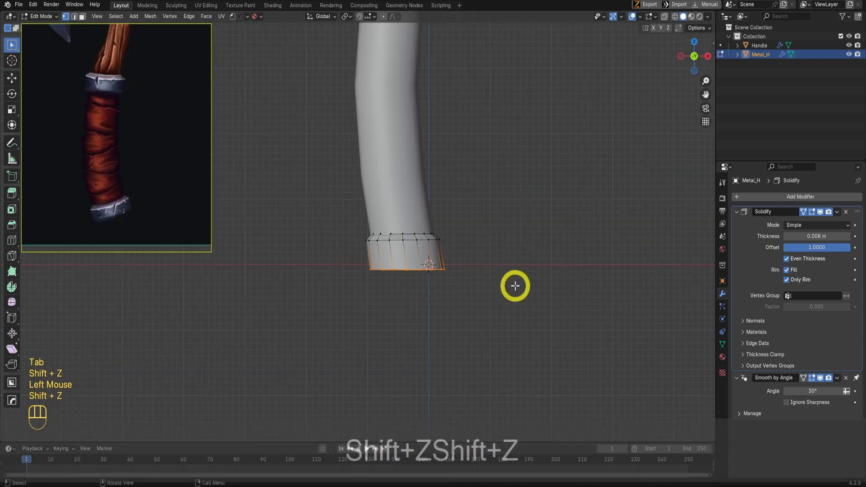
key(r)
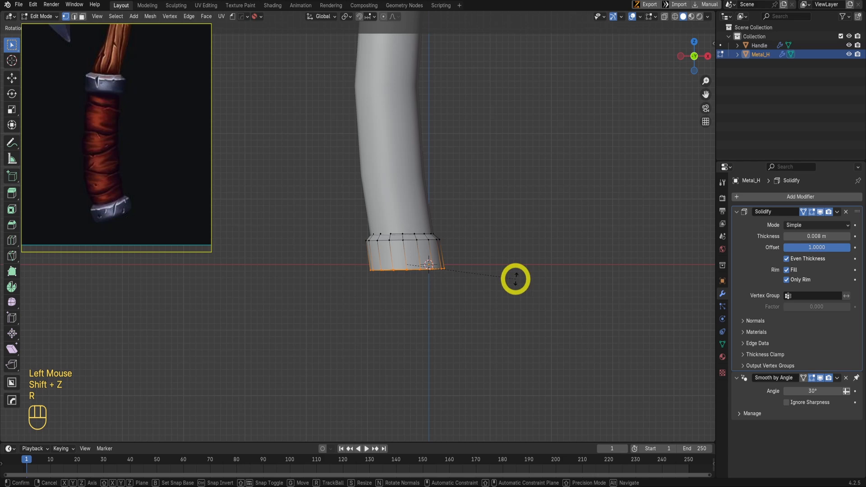
right_click(515, 278)
Extend the selection to the whole lower band and try rotating it in front view
key(shift+z)
shift+drag(321, 180, 505, 284)
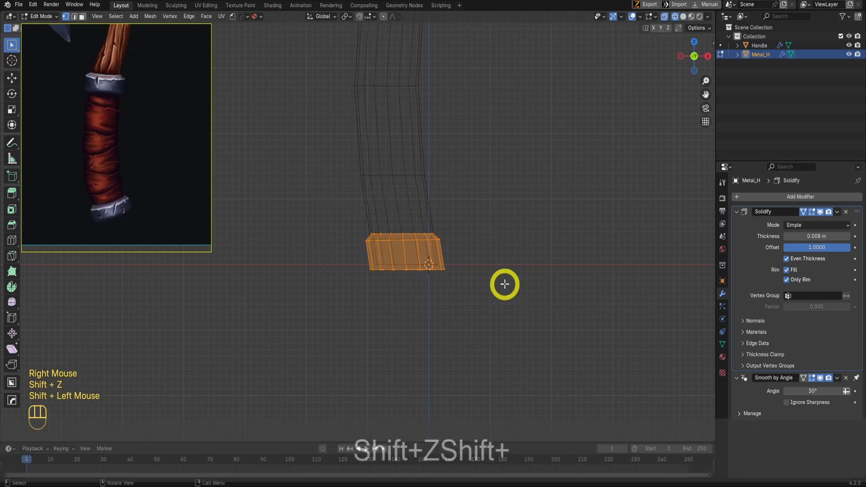
key(r)
right_click(501, 275)
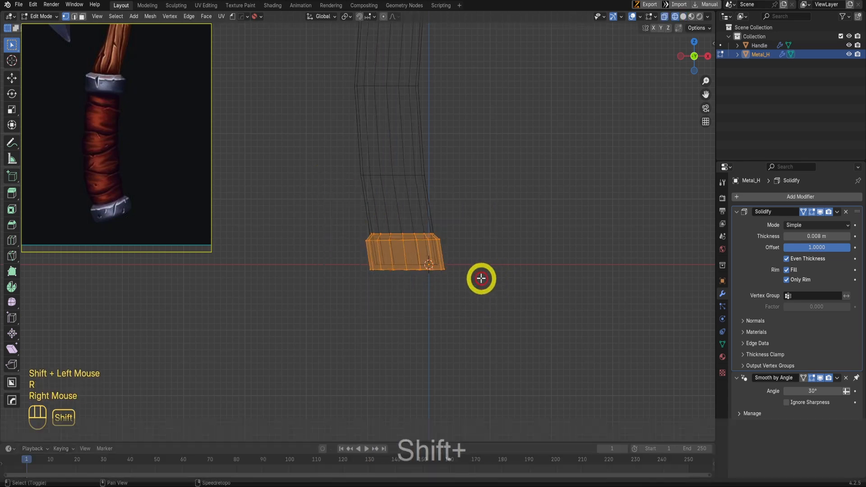
Rotate only the lower band's bottom vertices slightly in front view, then return to Object Mode with solid shading
key(shift+z)
key(shift+z)
drag(261, 236, 481, 292)
drag(333, 251, 503, 288)
key(r)
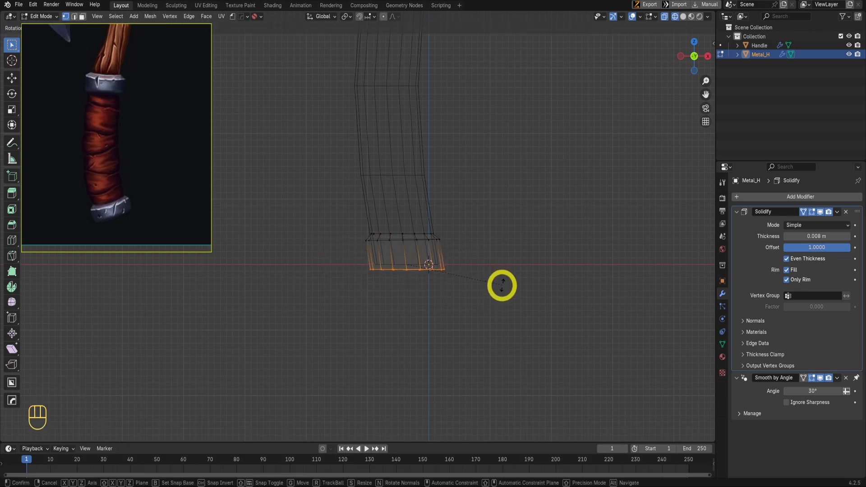
click(469, 284)
key(Tab)
key(shift+z)
Deselect the bands, examine the lower band's end cap from below, and compare the whole handle with the reference
scroll(445, 241, down, 2)
click(445, 226)
mouse_move(442, 239)
shift+middle_down()
mouse_move(445, 227)
mouse_move(450, 271)
mouse_move(380, 271)
mouse_move(336, 303)
mouse_move(405, 246)
mouse_move(427, 204)
shift+middle_up()
scroll(442, 235, up, 3)
scroll(427, 204, up, 1)
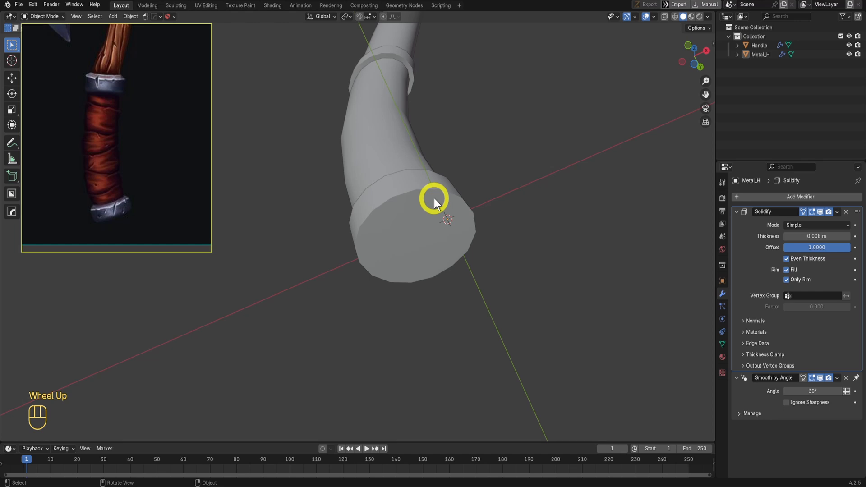
scroll(434, 199, down, 1)
scroll(429, 191, down, 2)
middle_drag(429, 190, 421, 253)
key(KP_1)
scroll(677, 94, up, 2)
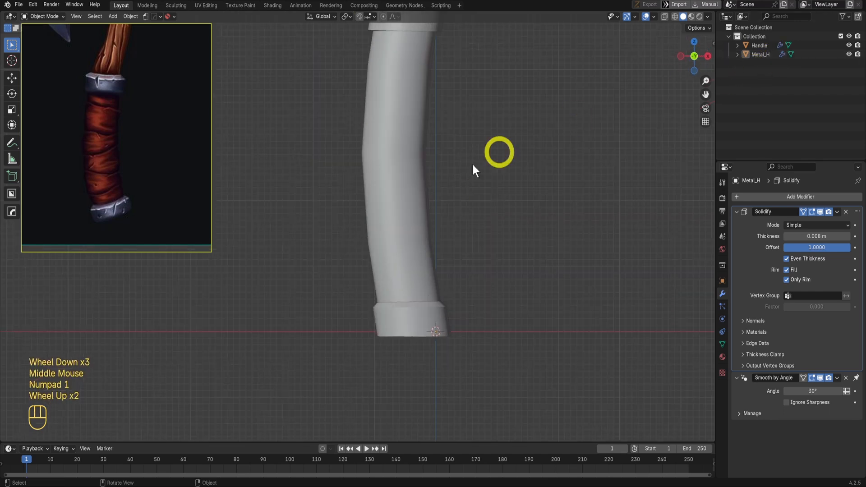
scroll(472, 164, down, 2)
shift+middle_drag(430, 214, 428, 331)
scroll(416, 189, down, 2)
shift+middle_drag(410, 99, 434, 206)
scroll(113, 130, down, 3)
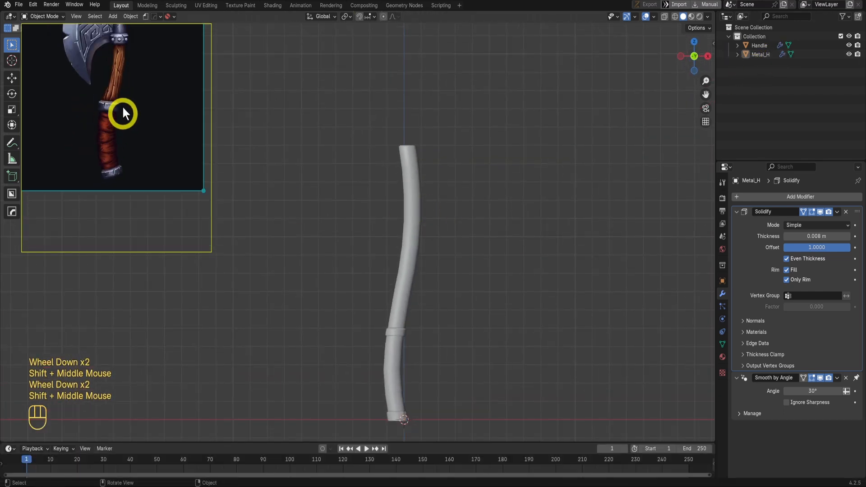
scroll(122, 104, down, 2)
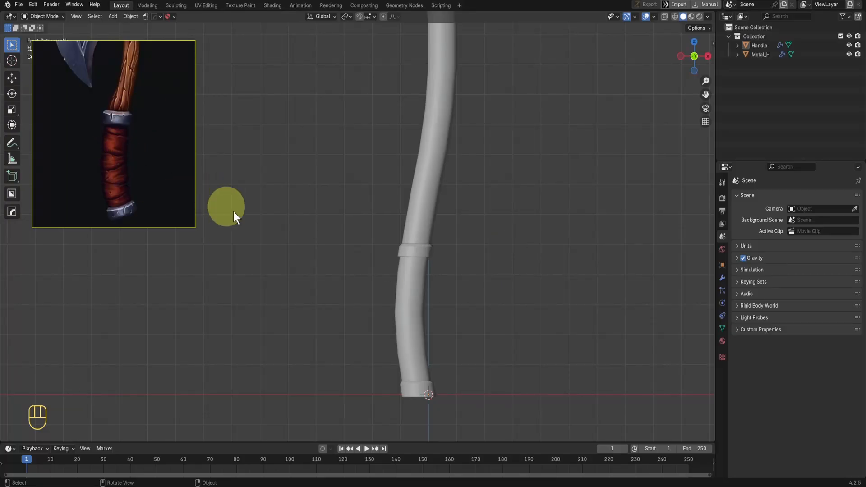
Add a plane mesh at the base of the handle and rotate it 90 degrees about the X axis
scroll(470, 340, up, 1)
scroll(470, 340, down, 1)
key(shift+a)
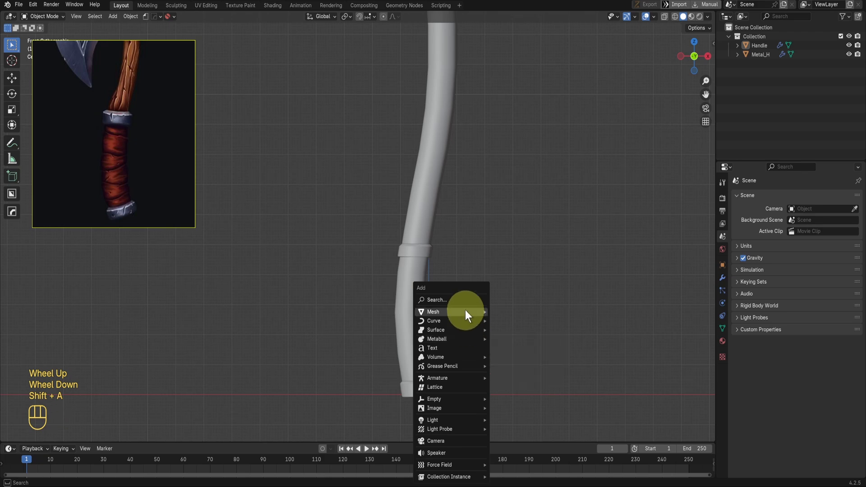
mouse_move(465, 312)
click(518, 311)
scroll(560, 284, down, 2)
key(r)
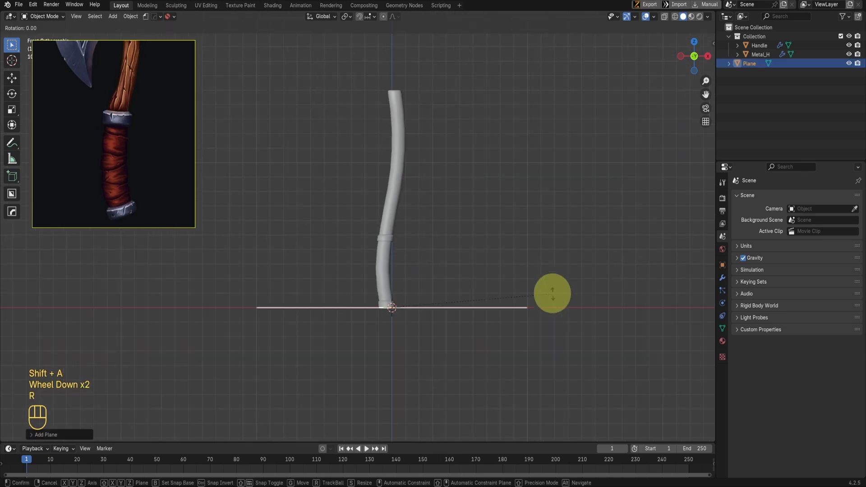
key(x)
key(KP_9)
key(KP_0)
click(551, 294)
Scale the upright plane down to a small square narrower than the handle's lower metal band
scroll(488, 313, up, 2)
scroll(488, 313, down, 1)
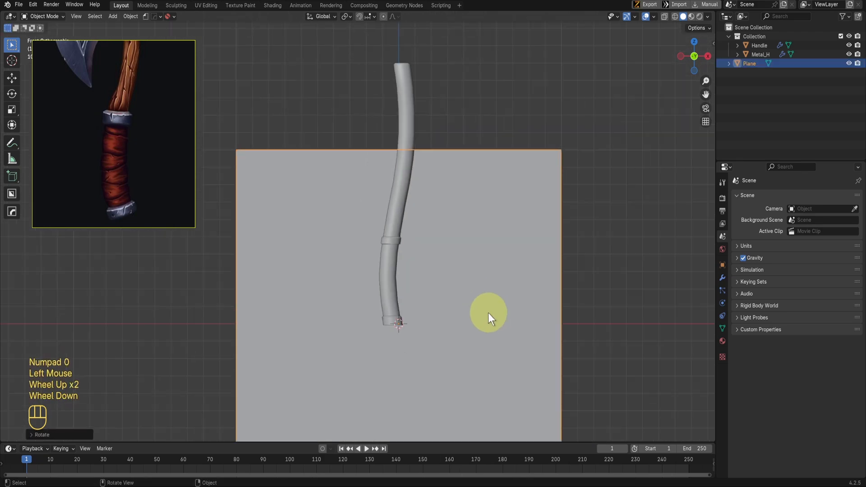
key(s)
click(421, 303)
key(s)
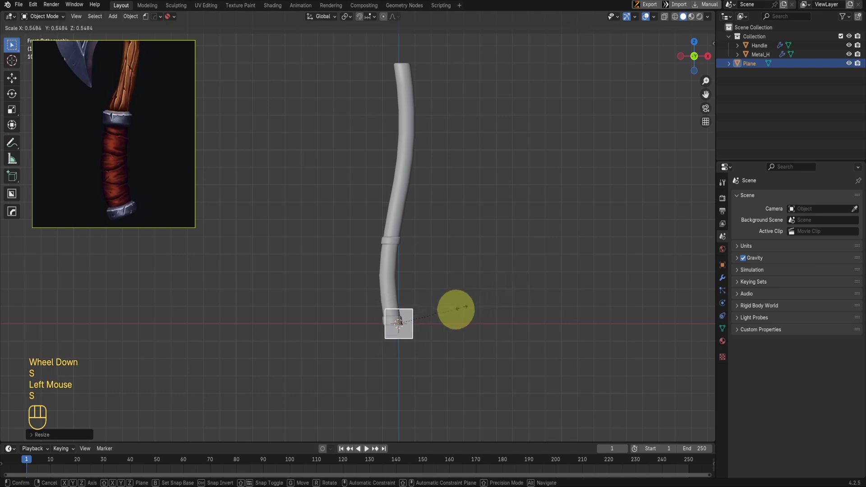
click(423, 317)
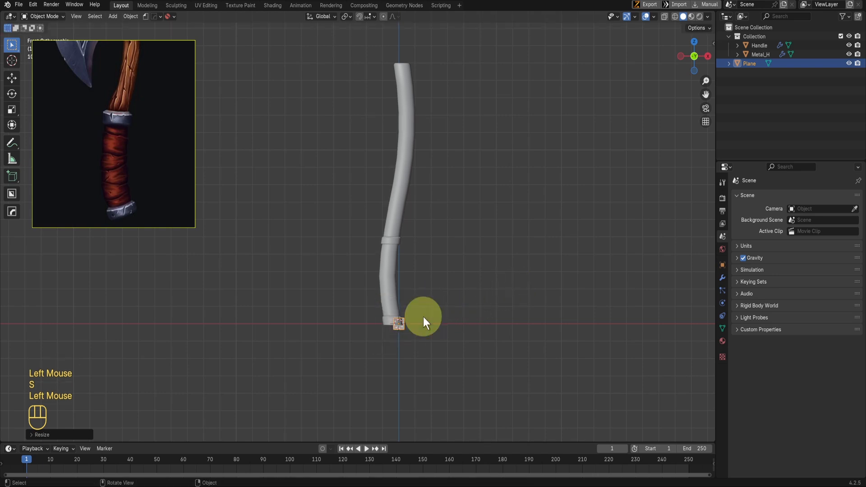
scroll(518, 329, up, 2)
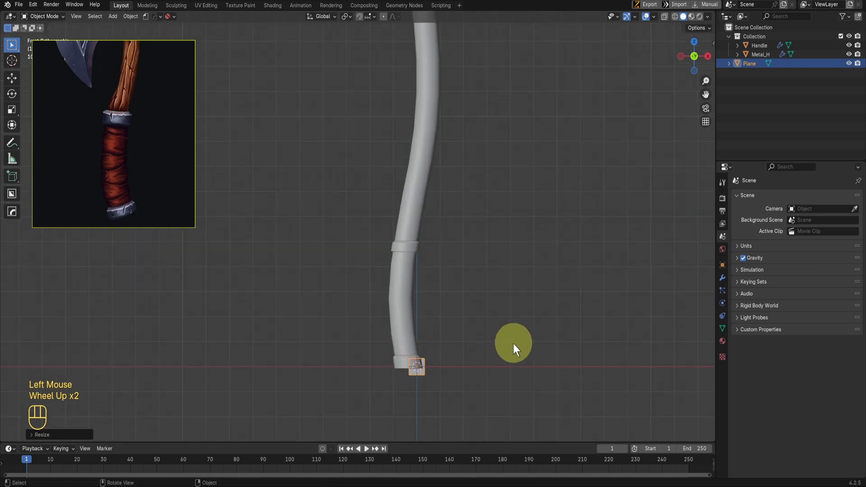
key(g)
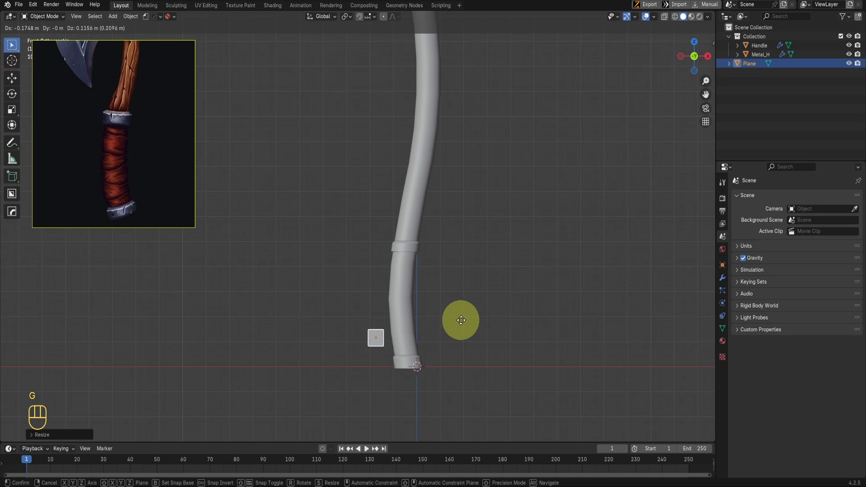
key(x)
right_click(480, 325)
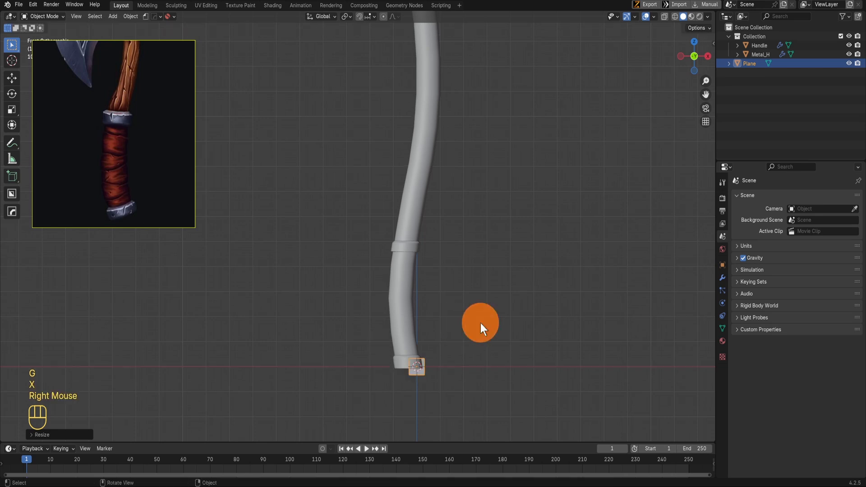
Enter Edit Mode on the small plane at the handle's base and show the model in wireframe
scroll(505, 370, up, 2)
shift+scroll(473, 294, up, 1)
shift+middle_drag(505, 370, 464, 145)
scroll(473, 293, up, 2)
scroll(577, 322, down, 1)
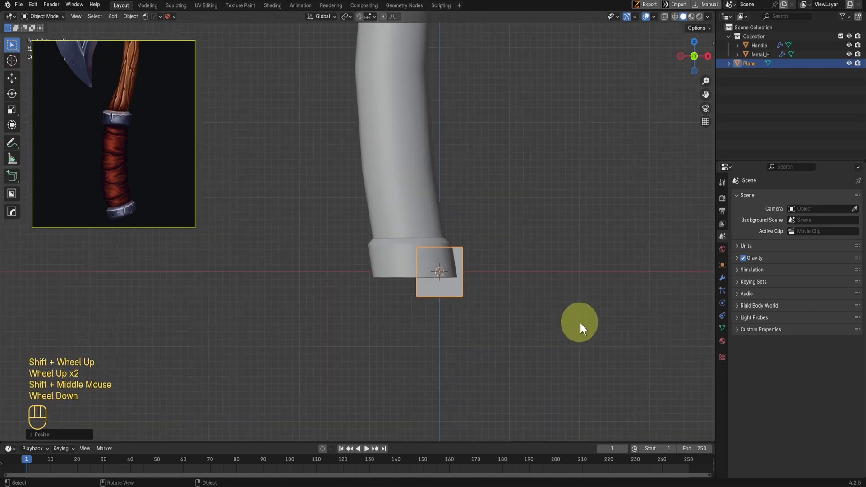
key(Tab)
key(shift+z)
Try deleting all of the plane's vertices except the lower-left one
drag(510, 338, 438, 302)
key(x)
click(466, 254)
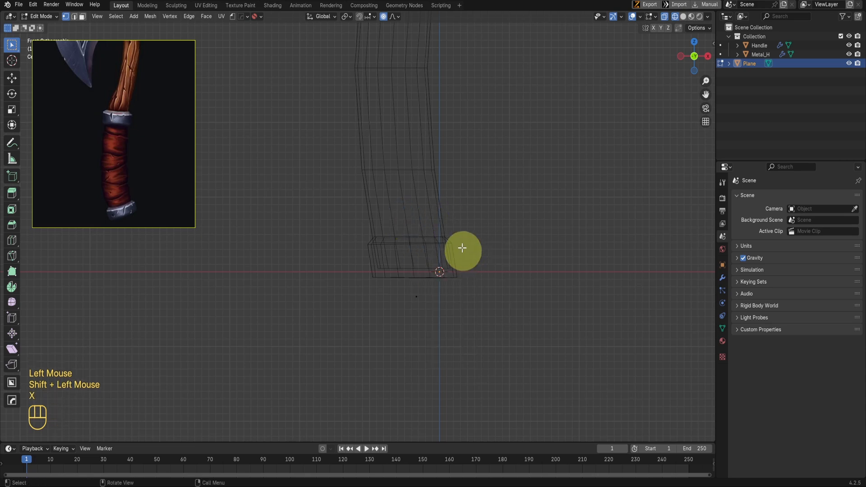
Turn off proportional editing, undo the vertex deletion, and delete only the plane's two right-hand vertices
click(383, 17)
scroll(468, 280, up, 1)
key(ctrl+z)
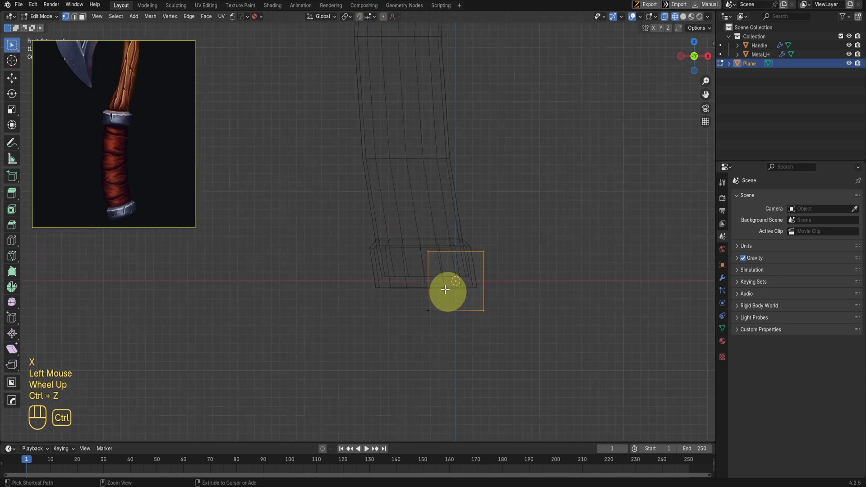
ctrl+drag(404, 225, 445, 263)
key(x)
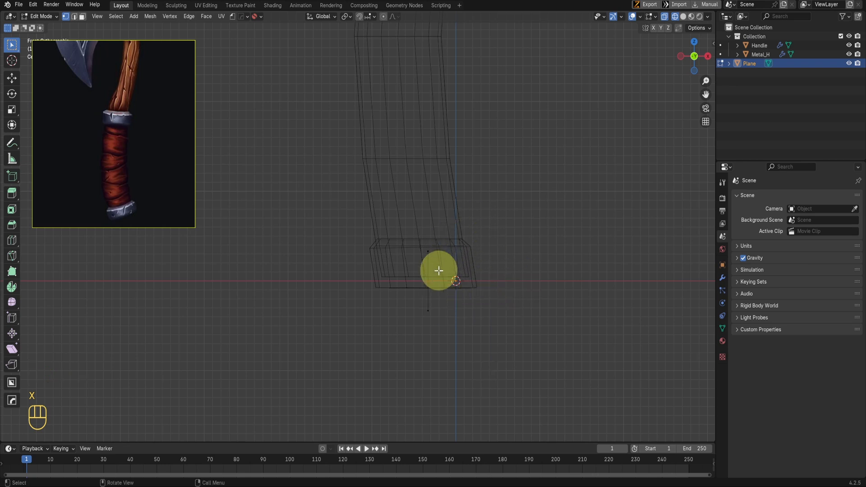
Move the remaining vertical edge about -0.08 m along X, just outside the lower band, and save the file in Object Mode
drag(403, 223, 443, 335)
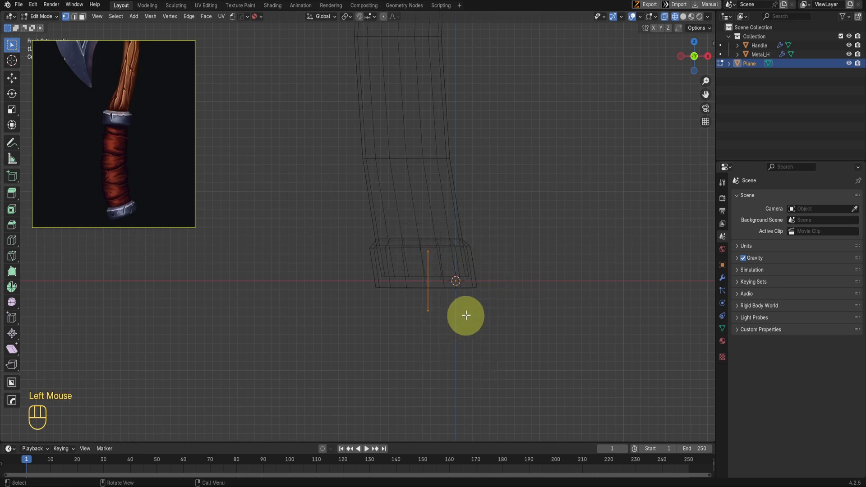
key(g)
key(x)
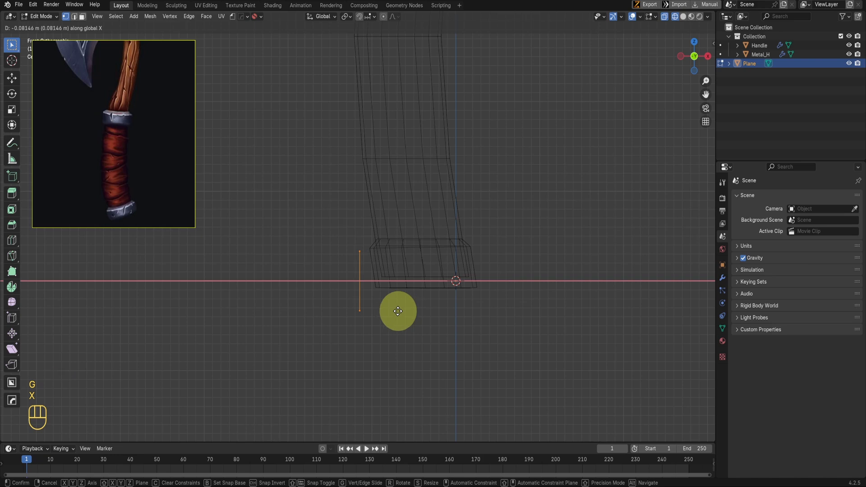
click(400, 309)
key(Tab)
scroll(470, 283, down, 2)
key(ctrl+s)
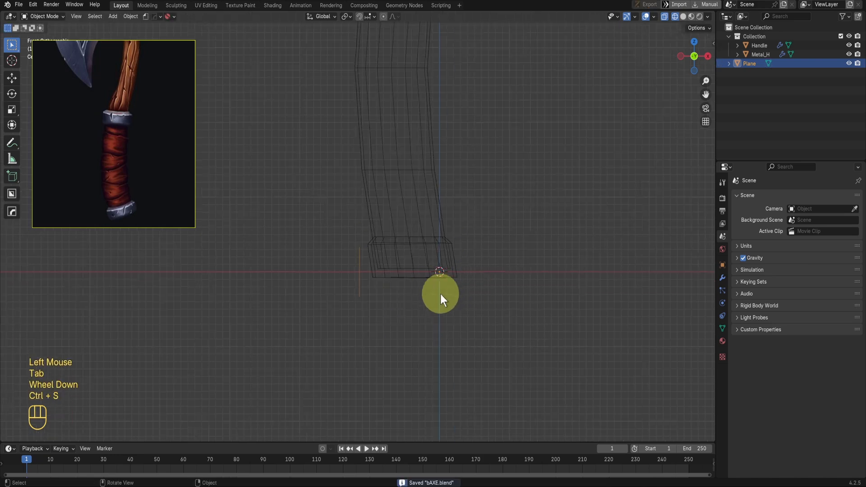
Apply the plane's scale so its object scale becomes 1 on all axes
key(n)
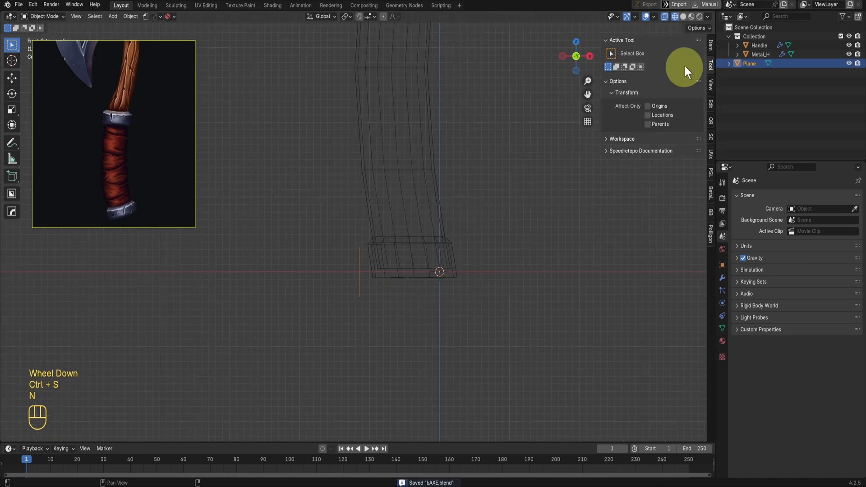
click(712, 46)
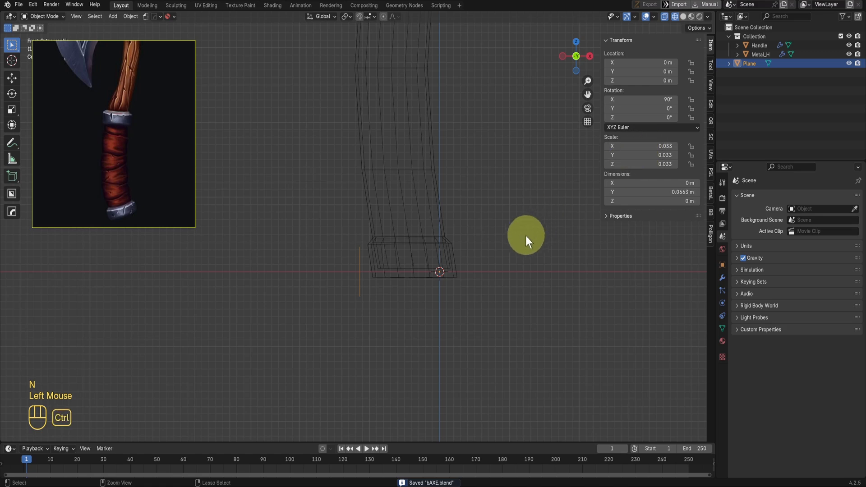
key(ctrl+a)
click(474, 255)
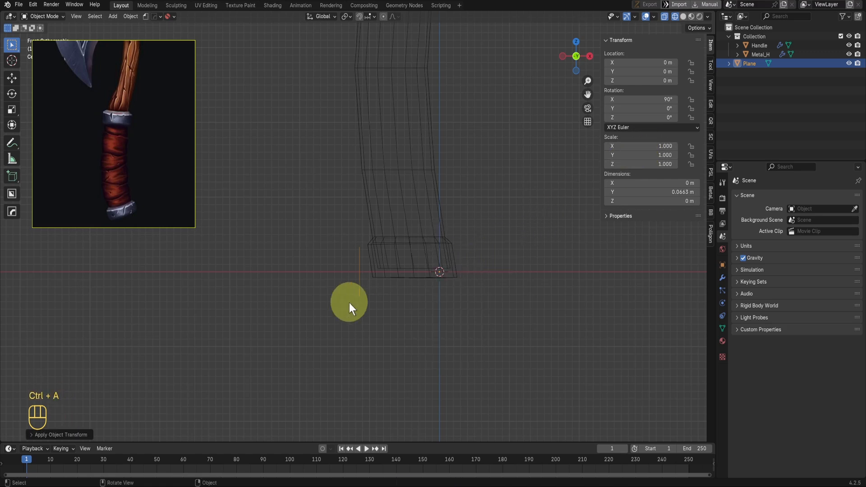
scroll(349, 302, up, 2)
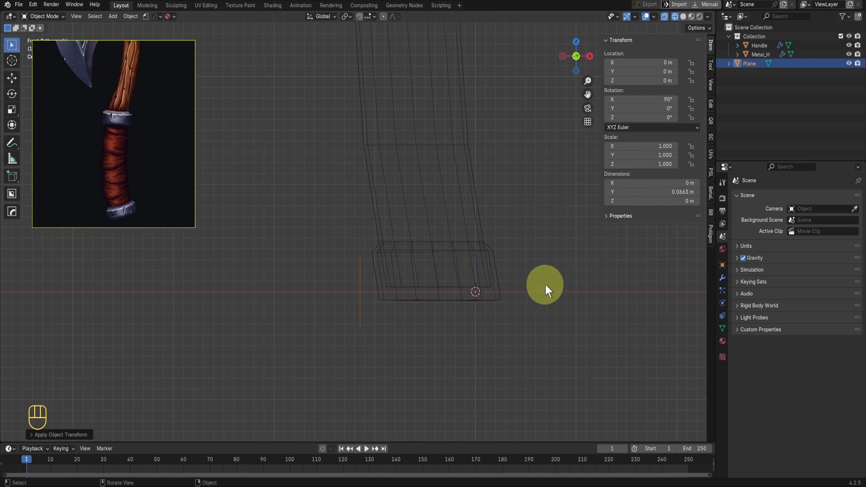
Add a Screw modifier to the plane's vertical edge
click(721, 276)
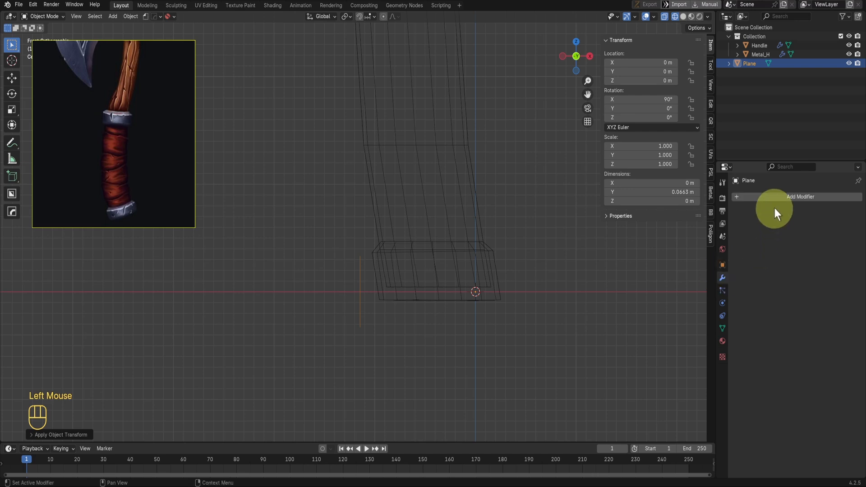
click(774, 202)
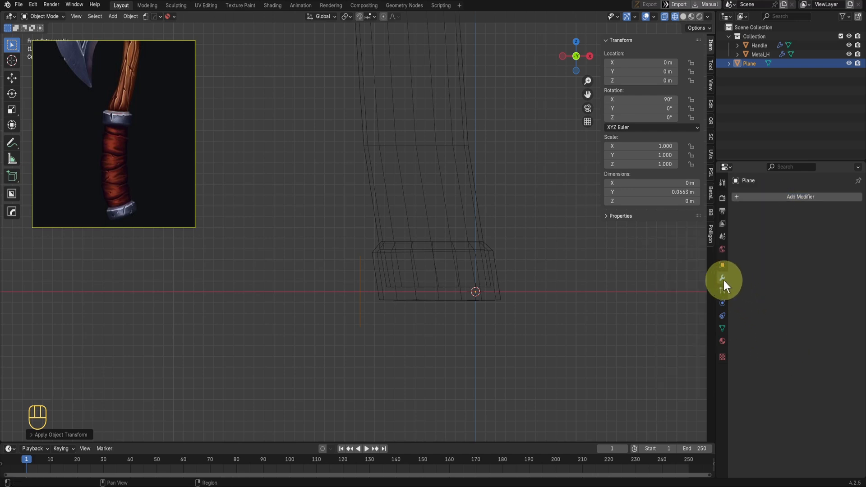
click(722, 279)
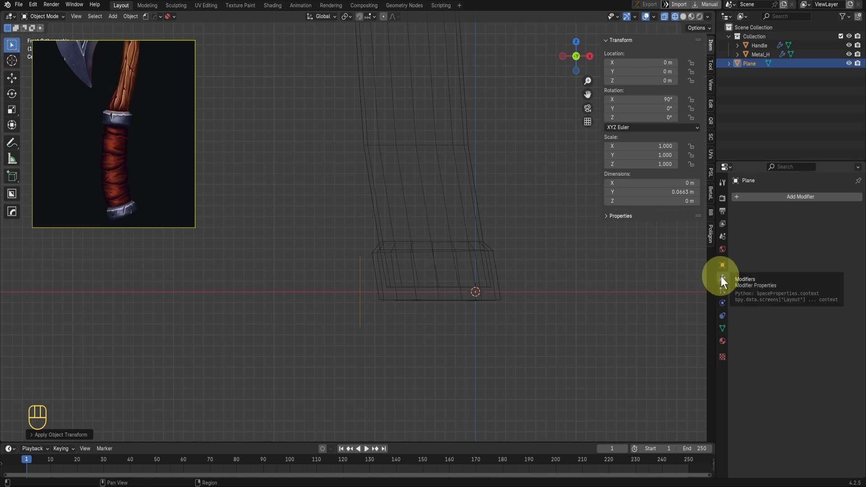
click(809, 197)
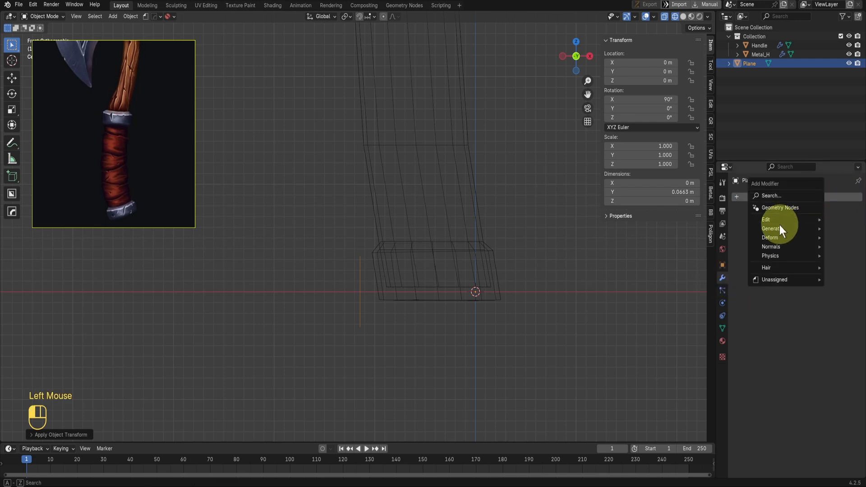
mouse_move(774, 236)
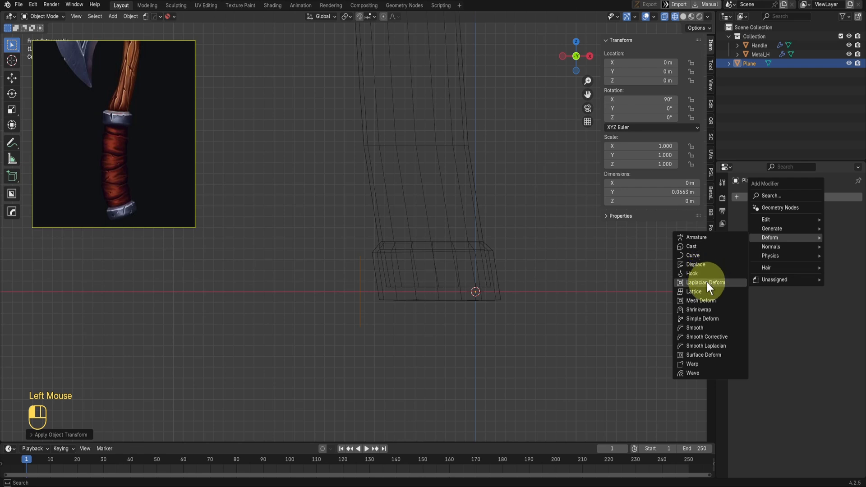
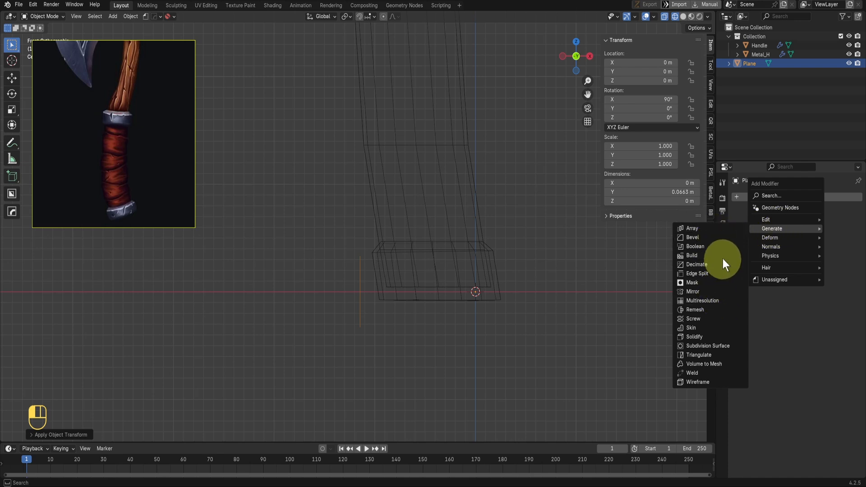
click(717, 319)
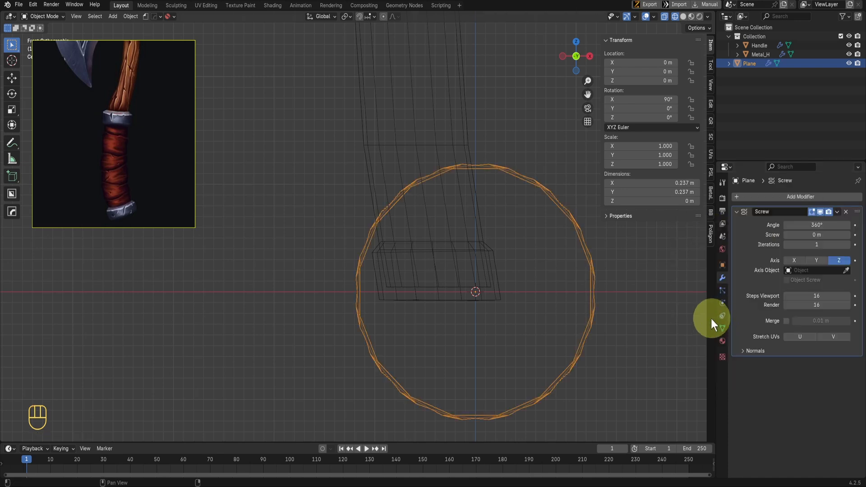
Switch to solid shading and set the Screw modifier's axis to Y, trying X along the way
key(shift+z)
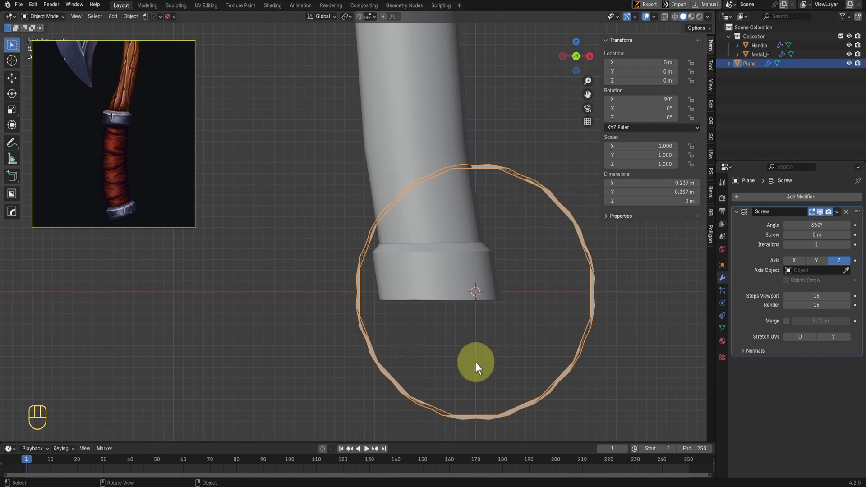
click(820, 261)
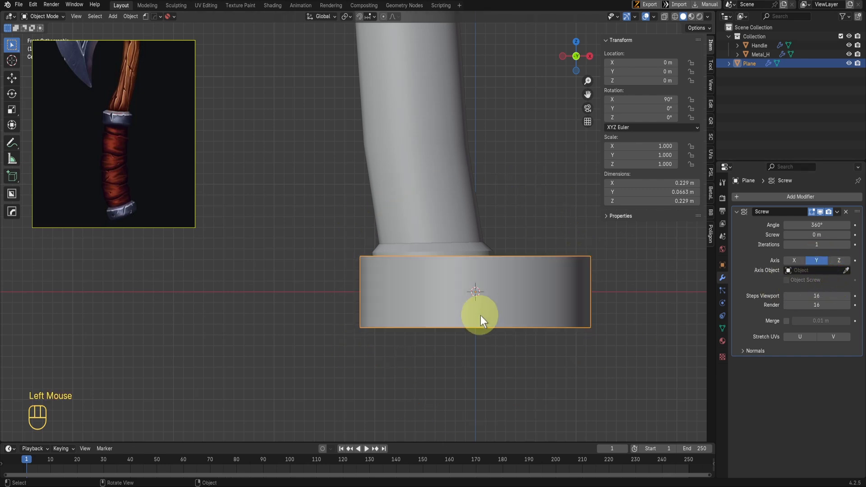
click(799, 262)
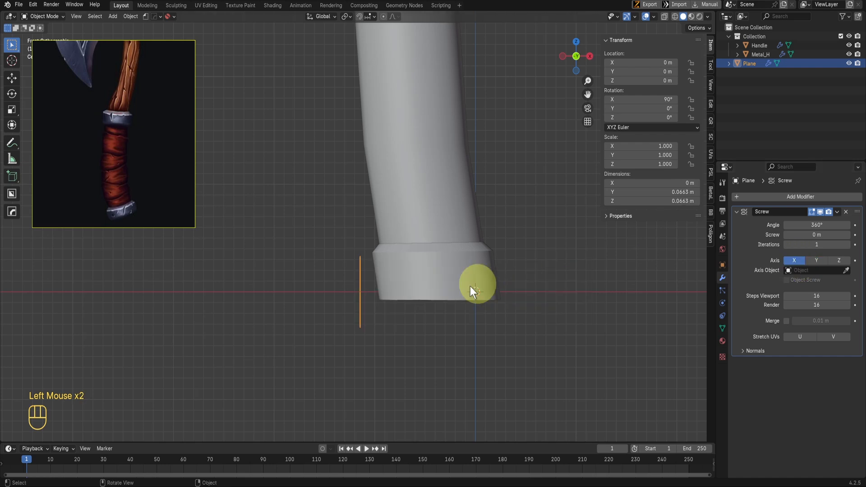
middle_drag(470, 285, 532, 312)
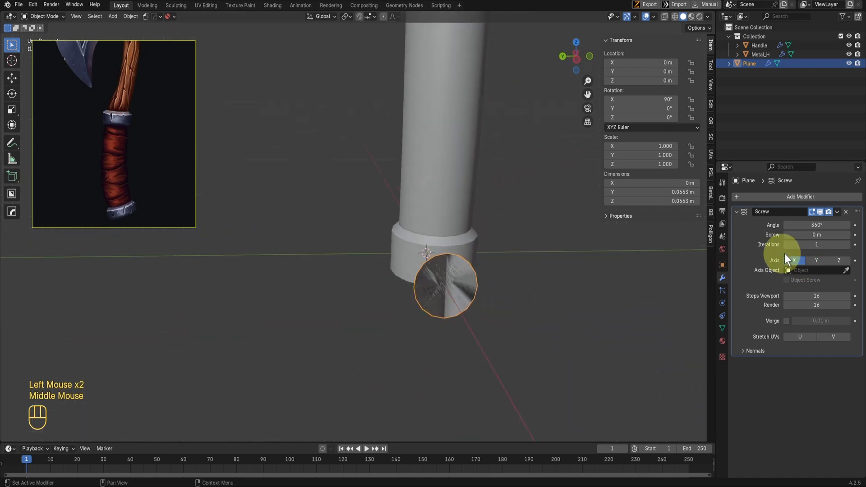
click(817, 260)
scroll(484, 347, down, 2)
key(KP_1)
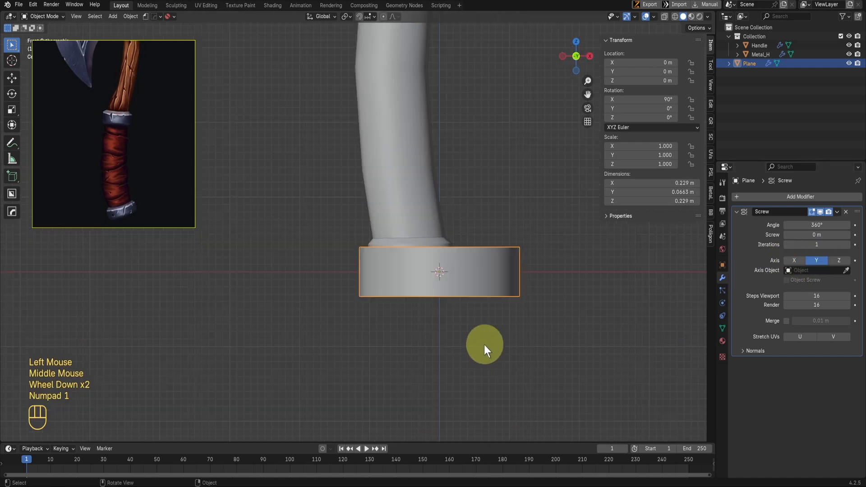
In wireframe, move the ring's profile edge about 0.056 m along X toward the origin to narrow the ring
scroll(532, 302, up, 1)
key(Tab)
key(shift+z)
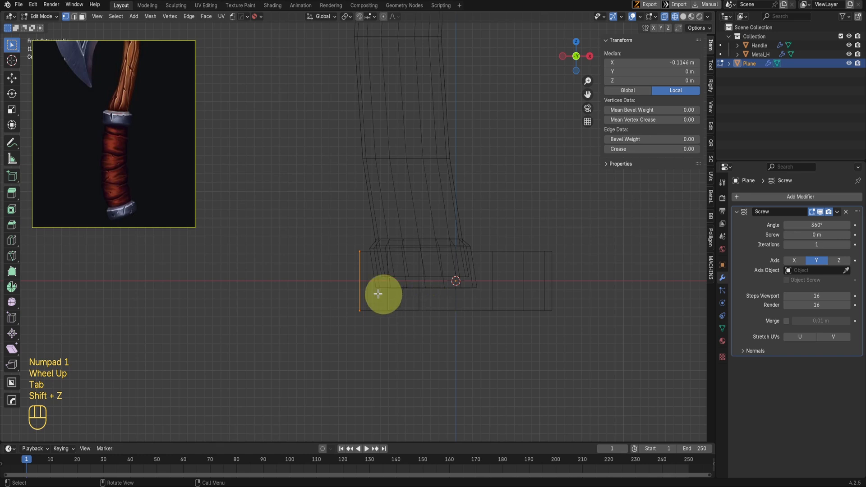
key(g)
key(x)
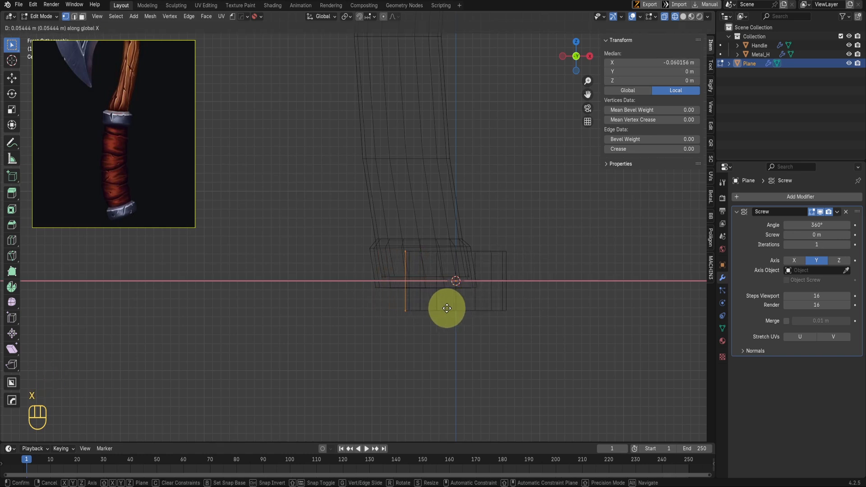
click(447, 308)
key(Tab)
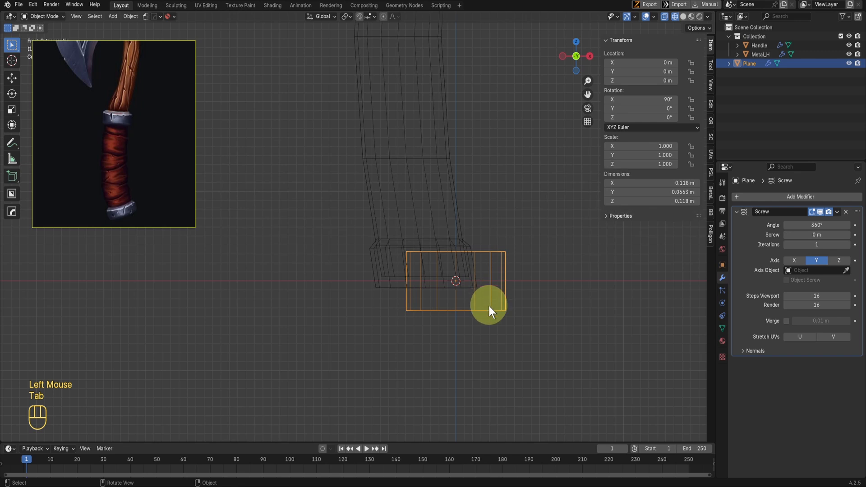
Move the ring up around the handle's lower end, to about X -0.045 m and Z 0.052 m, and return to solid shading
key(g)
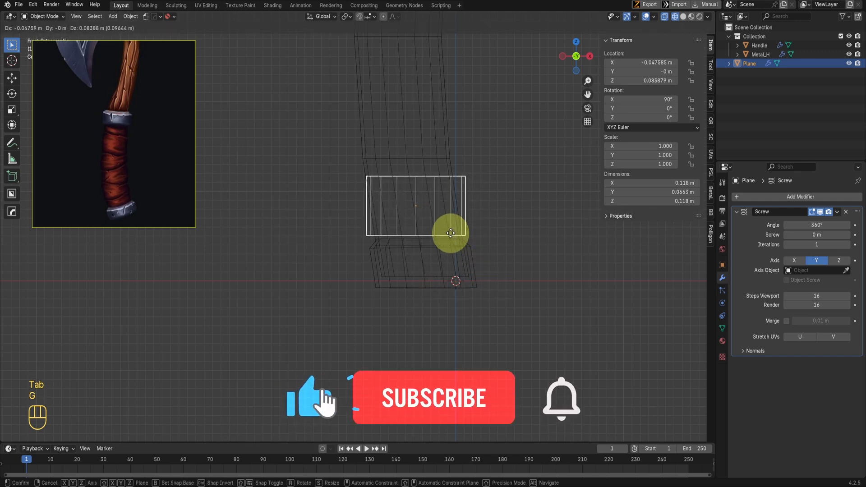
click(454, 258)
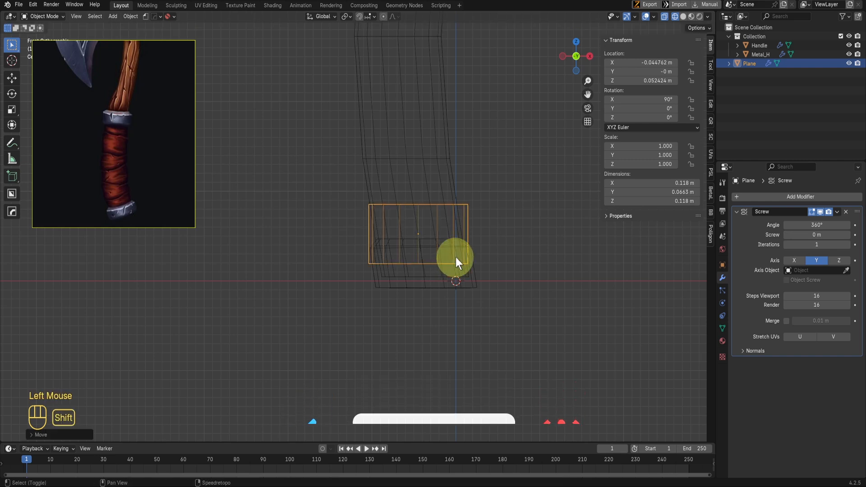
key(shift+z)
middle_drag(453, 233, 473, 304)
scroll(541, 301, up, 2)
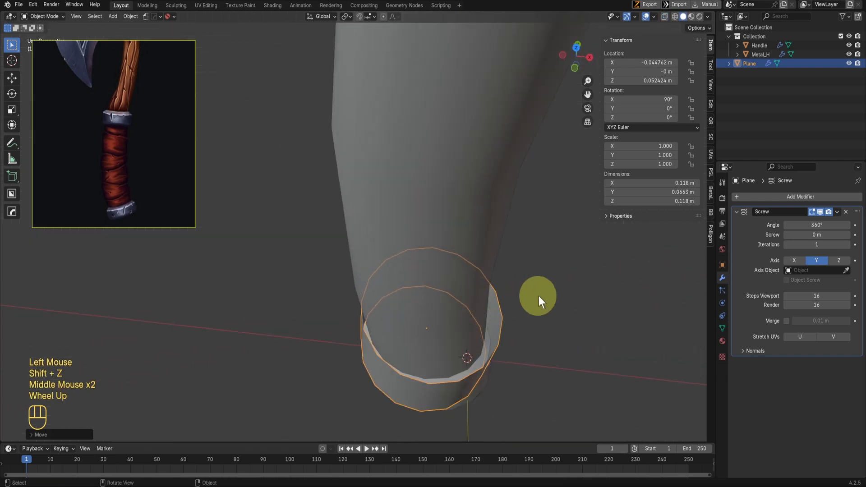
Move the profile edge slightly inward along X until the ring is about 0.112 m wide
key(Tab)
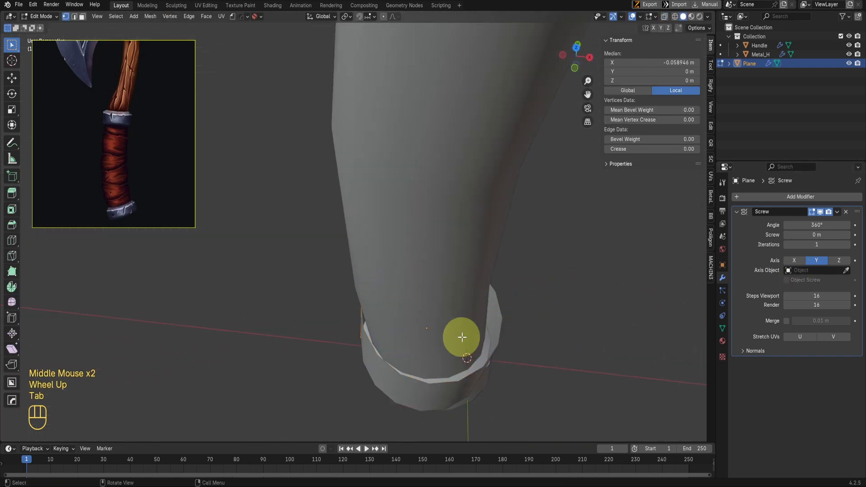
key(g)
key(x)
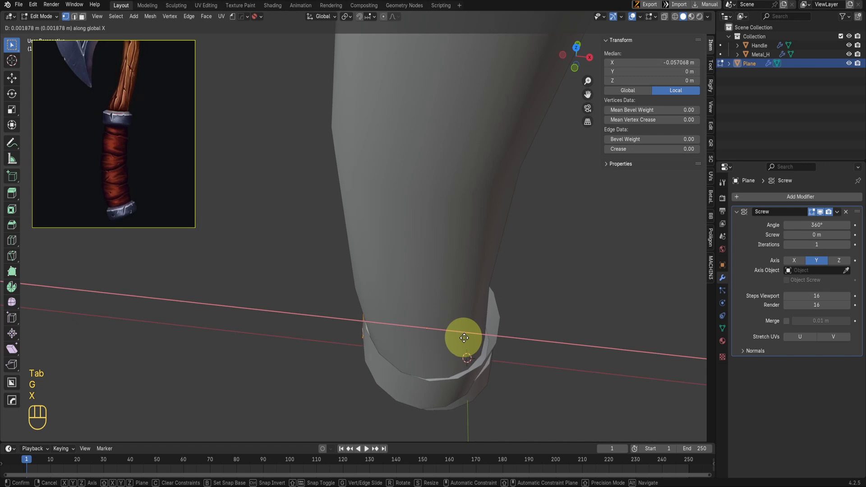
click(466, 339)
key(Tab)
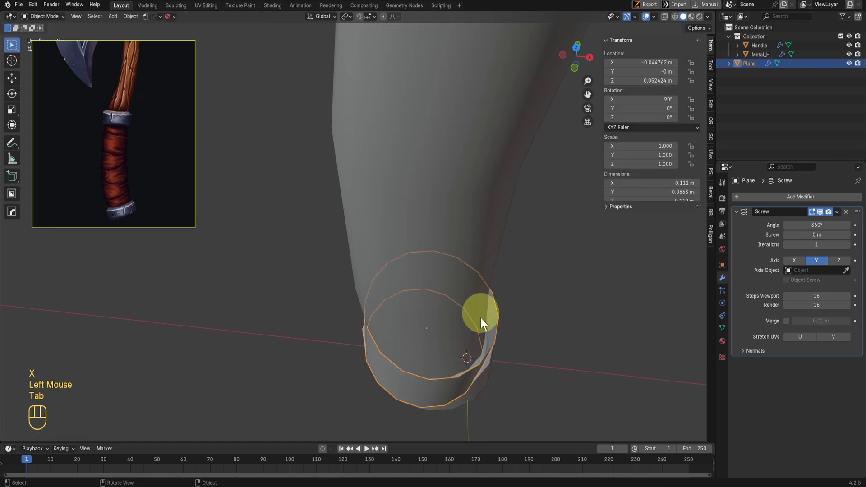
Shift the whole ring about 0.003 m in the negative X direction to center it around the handle
key(g)
key(x)
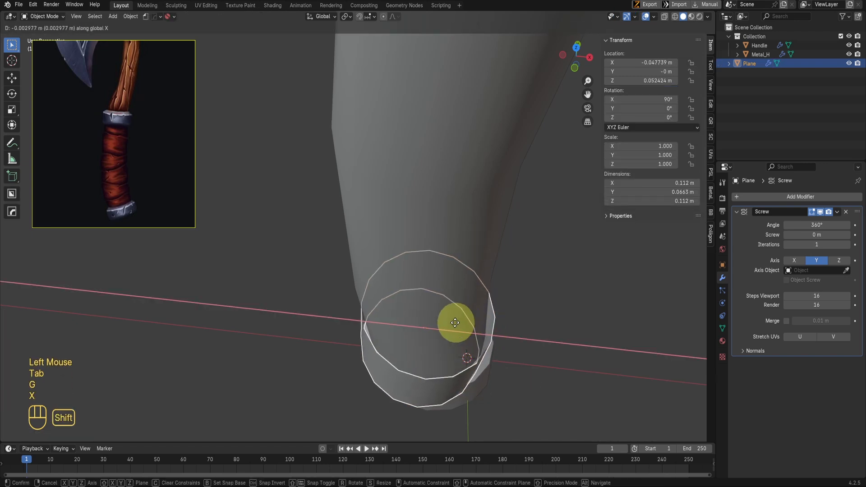
shift+click(456, 322)
middle_drag(455, 322, 621, 375)
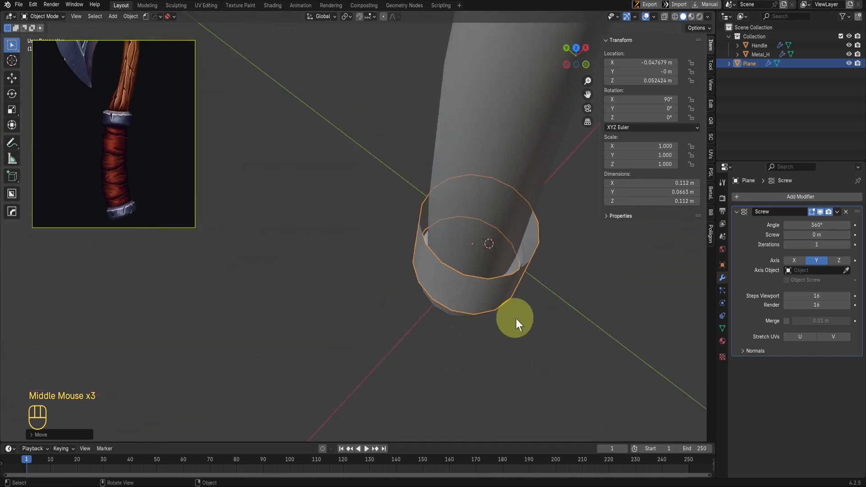
middle_drag(553, 366, 531, 305)
shift+scroll(500, 358, up, 1)
key(KP_1)
scroll(460, 283, up, 2)
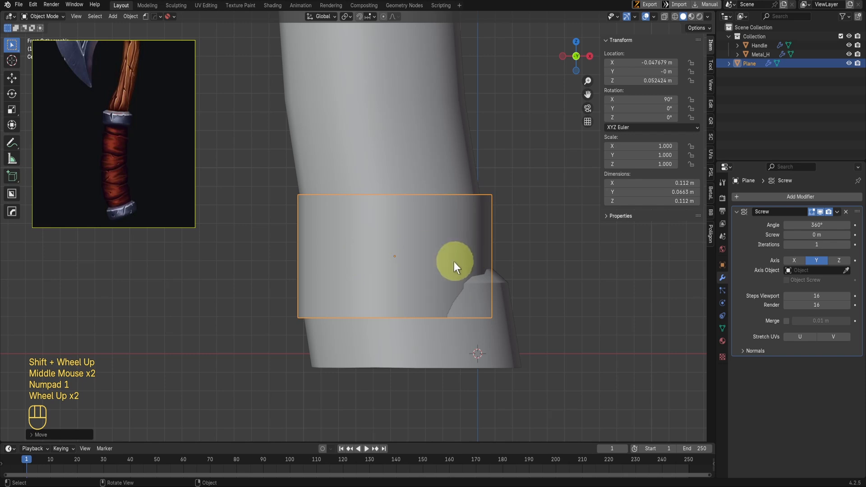
Add a Shrinkwrap modifier after the Screw modifier and set its wrap method to Project
click(737, 212)
click(749, 197)
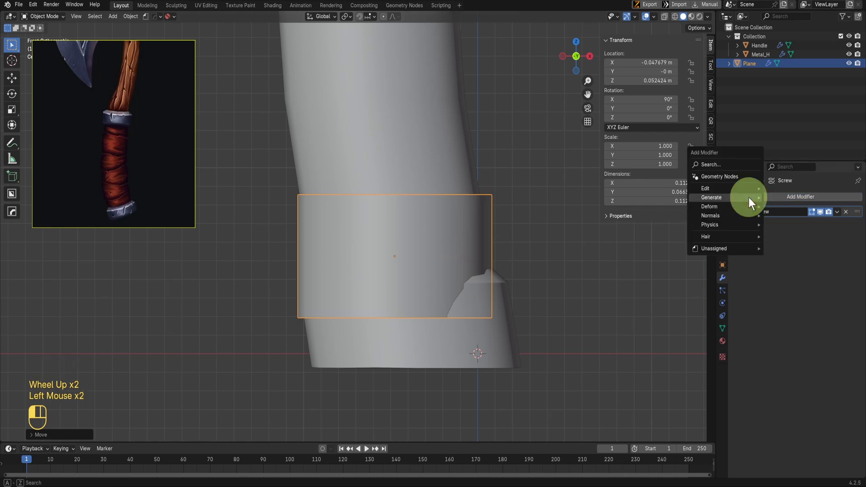
mouse_move(724, 206)
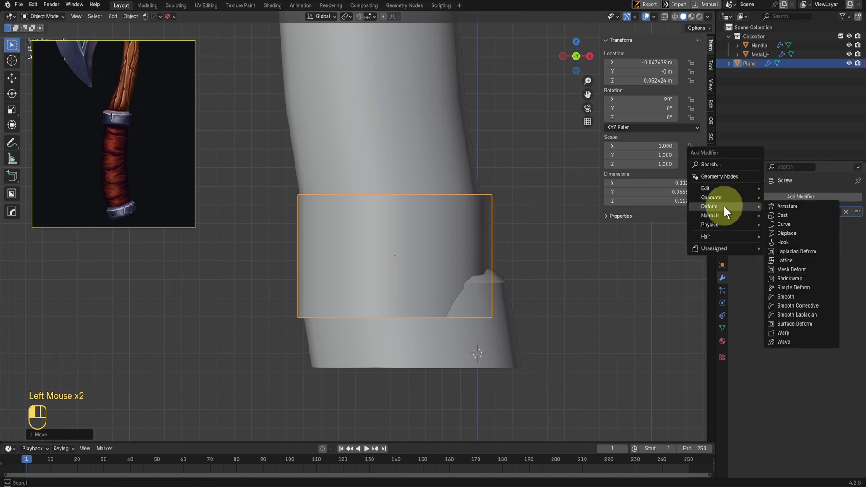
click(784, 278)
middle_drag(436, 226, 420, 309)
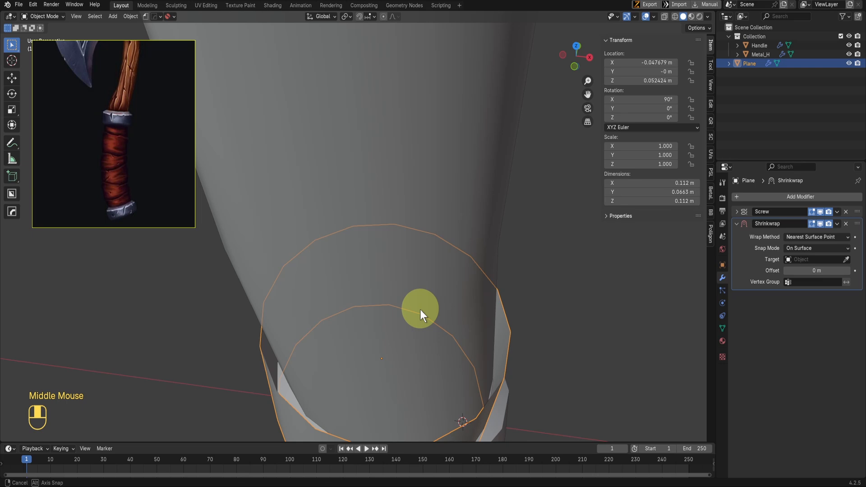
click(832, 235)
click(811, 256)
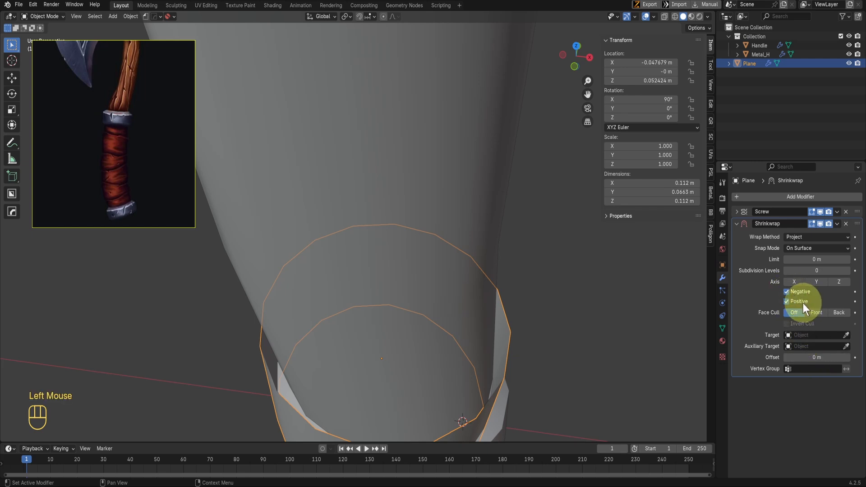
click(844, 335)
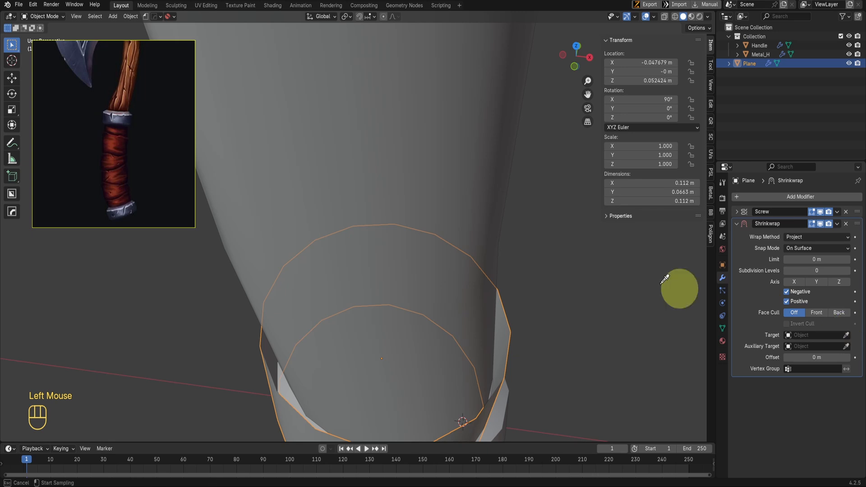
click(460, 204)
scroll(464, 217, down, 2)
middle_drag(464, 216, 436, 201)
scroll(436, 201, up, 1)
click(845, 334)
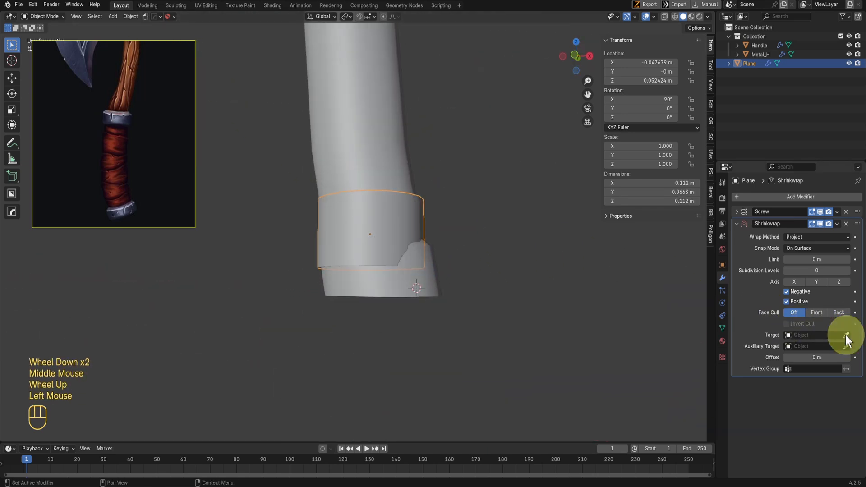
click(386, 113)
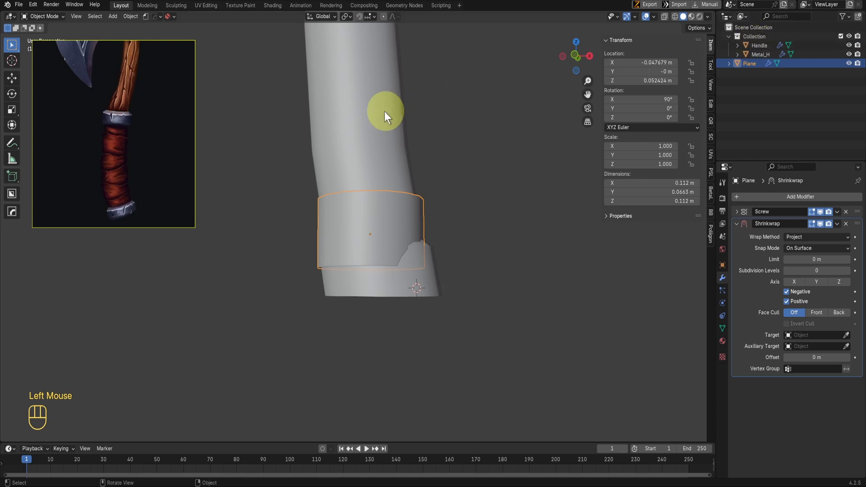
Duplicate the handle in place without moving the copy
click(388, 105)
scroll(389, 104, down, 2)
shift+middle_drag(388, 105, 372, 194)
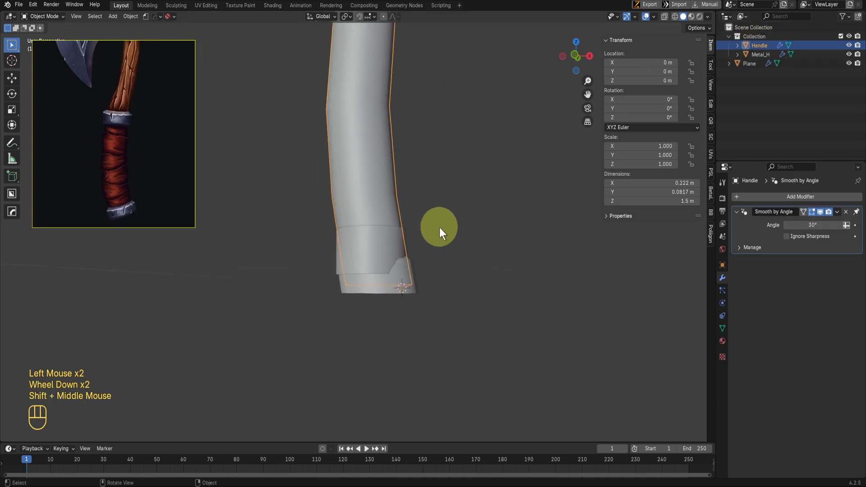
key(shift+d)
right_click(460, 211)
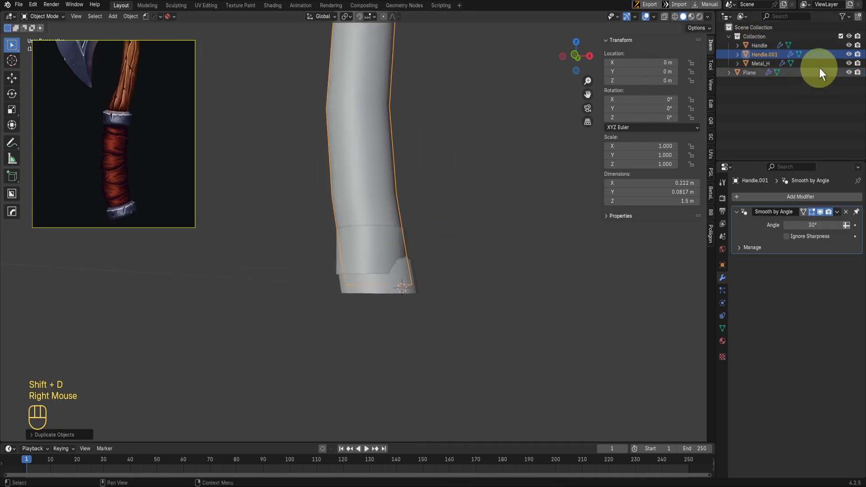
Rename the duplicated handle as Handle_guide
double_click(766, 54)
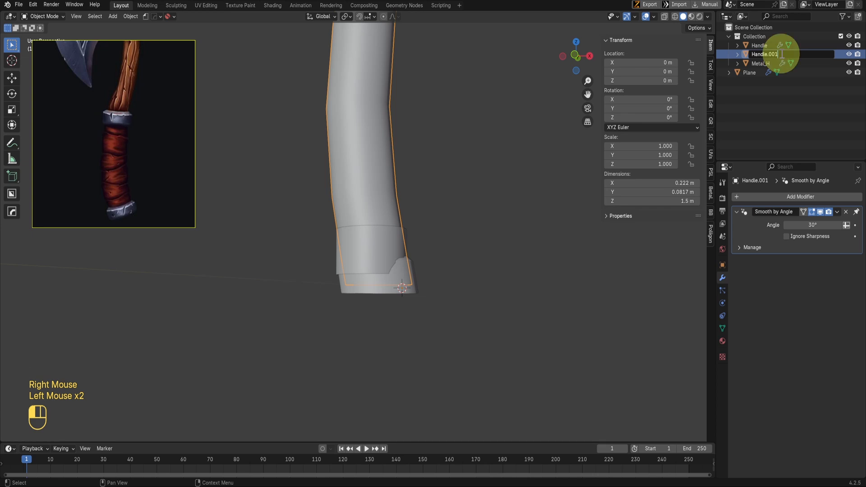
key(BackSpace)
key(BackSpace)
key(BackSpace)
text(_guid)
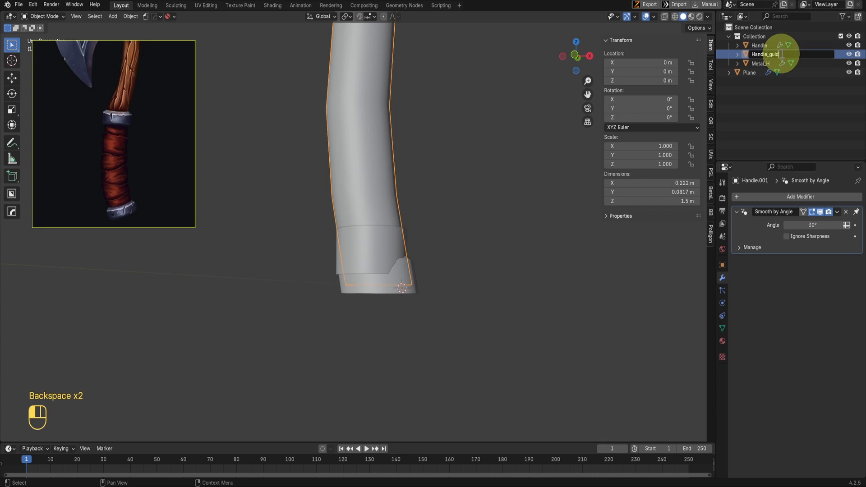
text(e)
key(Return)
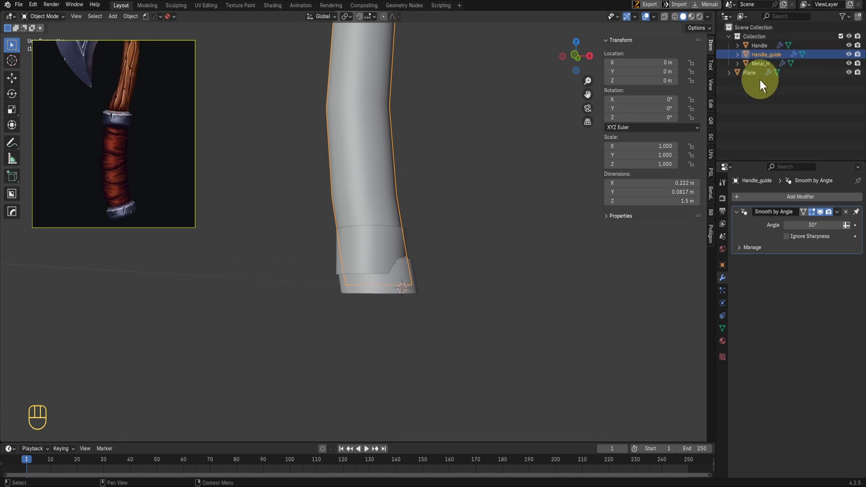
Move Handle_guide into a new collection named Guide and give that collection a purple color tag
key(m)
click(400, 204)
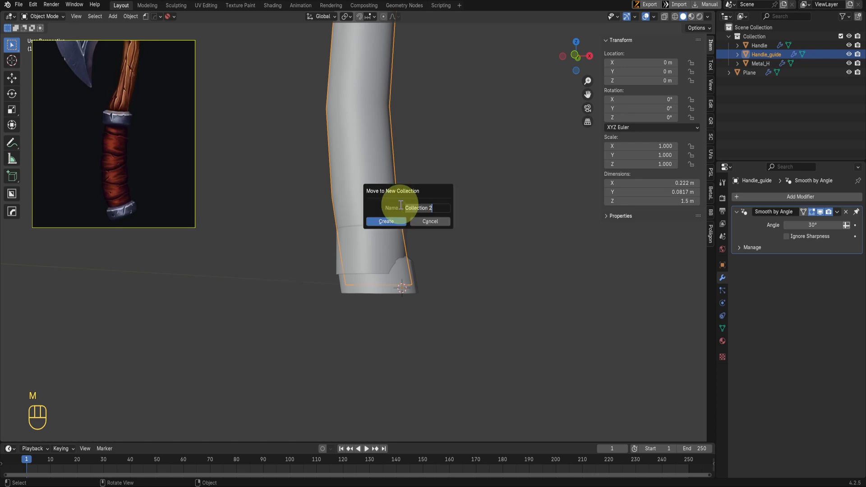
text(C)
key(Return)
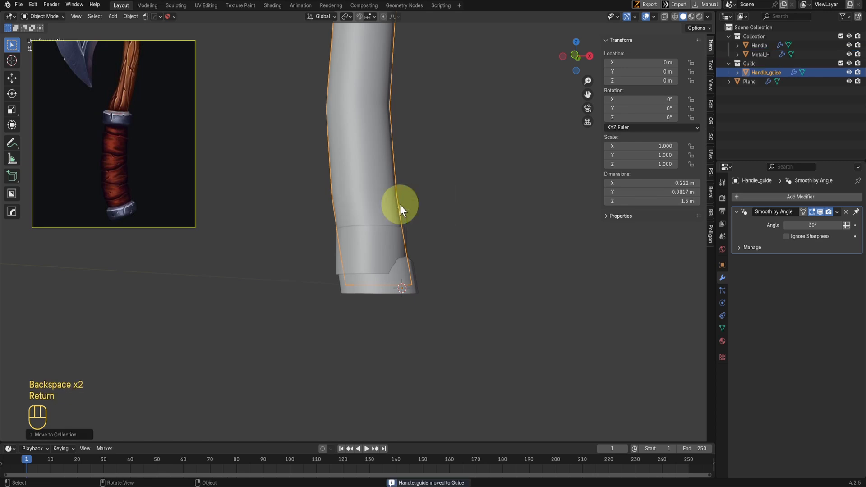
click(737, 62)
right_click(737, 62)
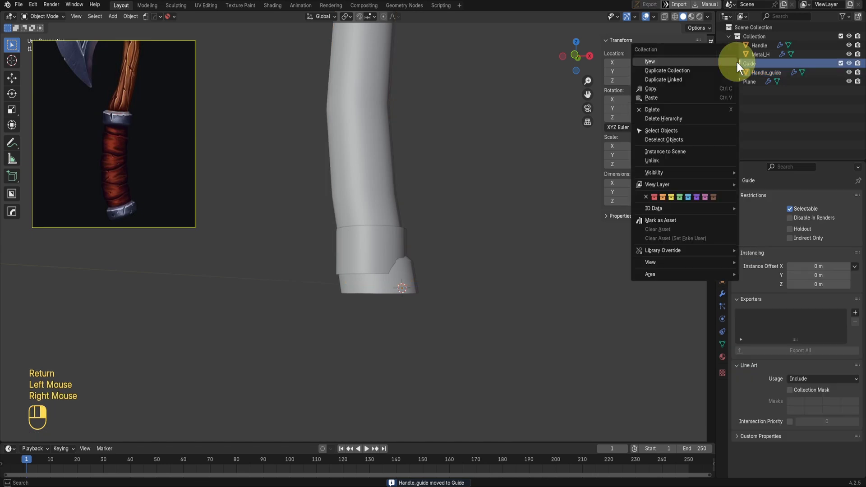
click(695, 196)
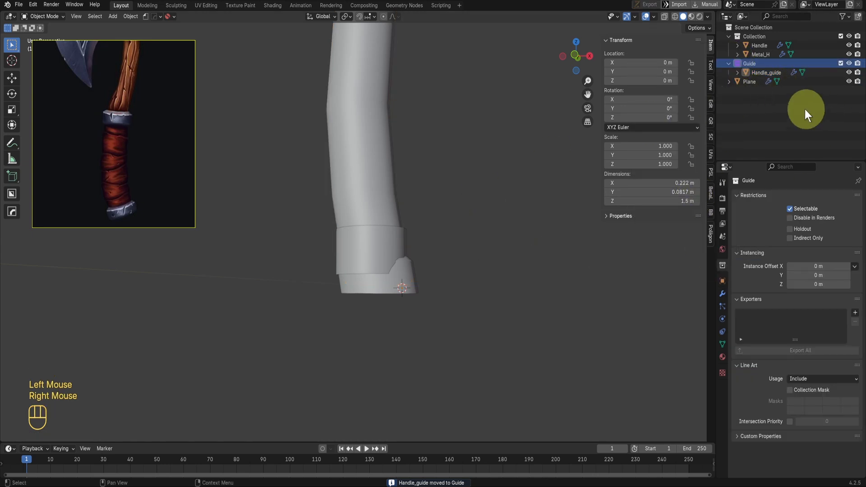
Rename the ring object as Leather Wrap and move it into the main Collection
click(366, 235)
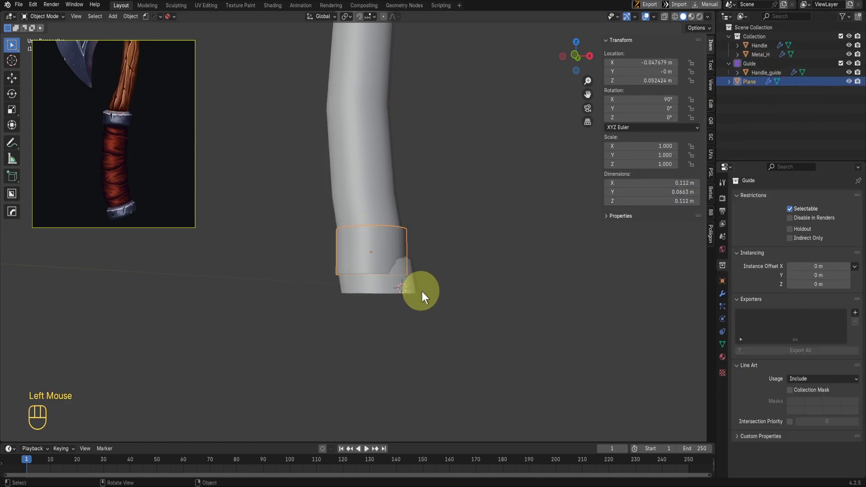
double_click(758, 82)
text(Leathe)
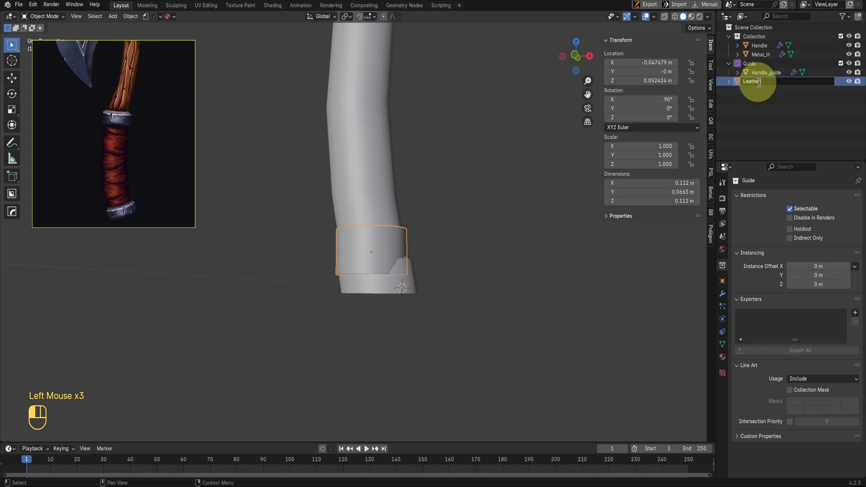
text(r Wrap)
click(758, 82)
drag(751, 77, 756, 40)
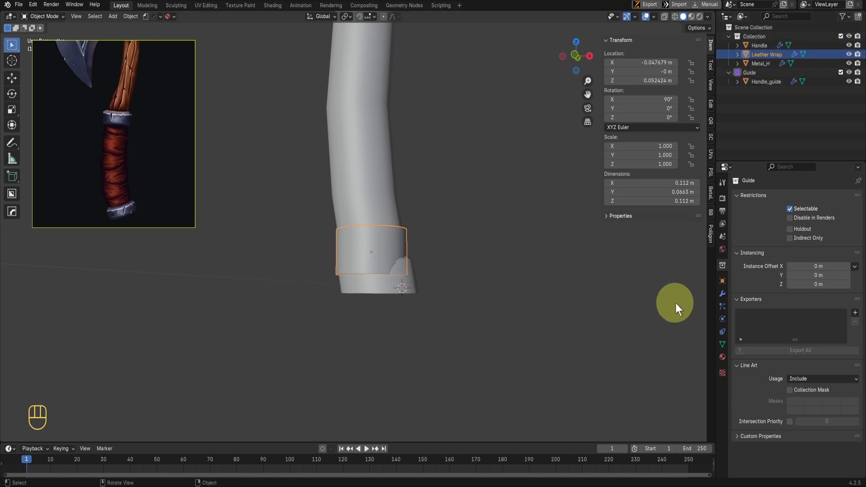
Set Handle_guide as the target of the Leather Wrap's Shrinkwrap modifier
click(721, 294)
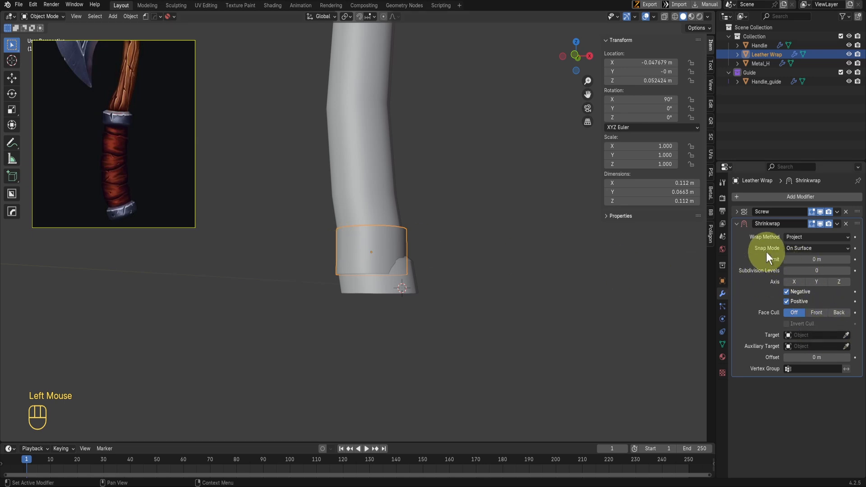
click(846, 336)
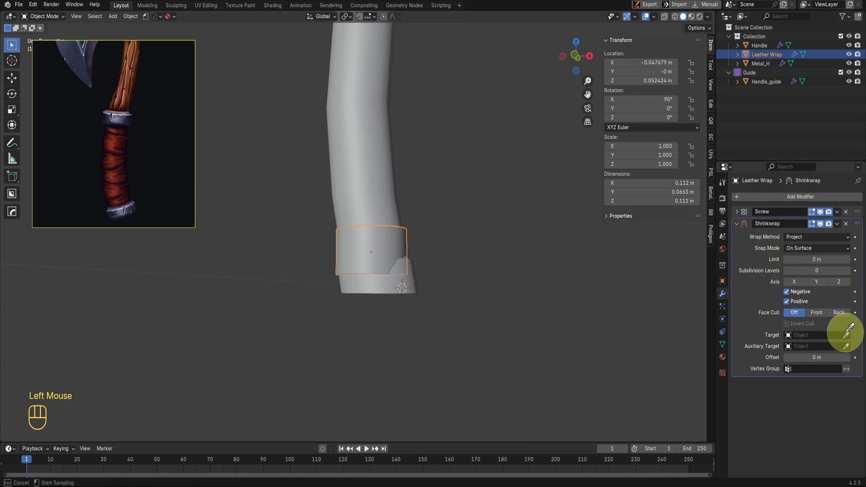
click(773, 83)
scroll(421, 283, up, 2)
middle_drag(444, 231, 422, 318)
shift+scroll(357, 321, up, 1)
shift+middle_drag(288, 272, 390, 294)
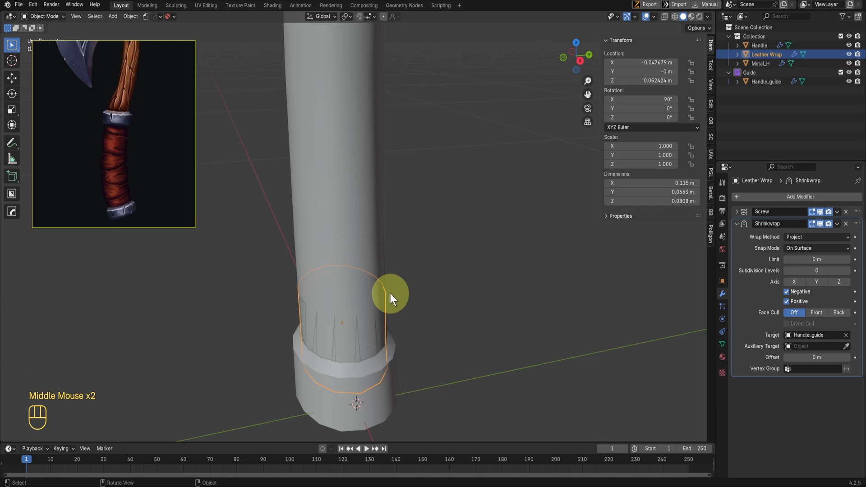
Switch the viewport's solid shading to MatCap lighting with Random object colors
click(708, 16)
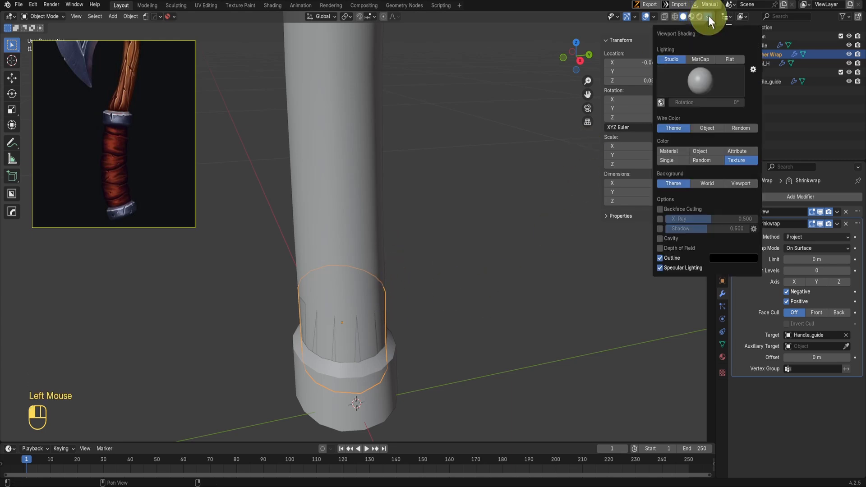
click(702, 59)
scroll(391, 222, down, 1)
scroll(391, 222, up, 2)
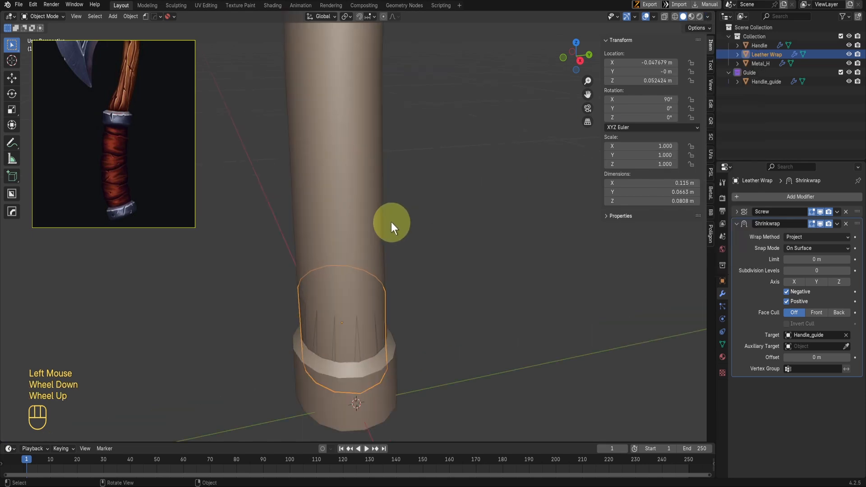
click(707, 16)
click(701, 77)
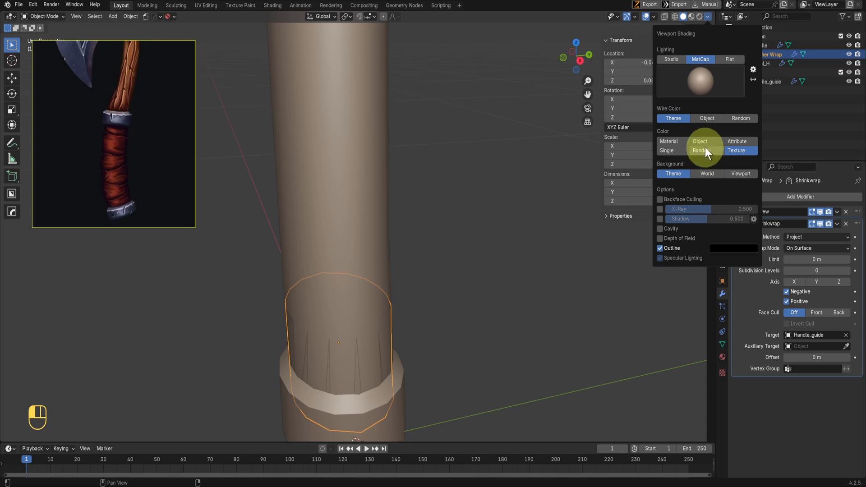
click(699, 150)
Examine the handle and its lower end from several sides to see how the leather band fits
mouse_move(437, 284)
middle_down()
mouse_move(480, 248)
mouse_move(559, 264)
middle_up()
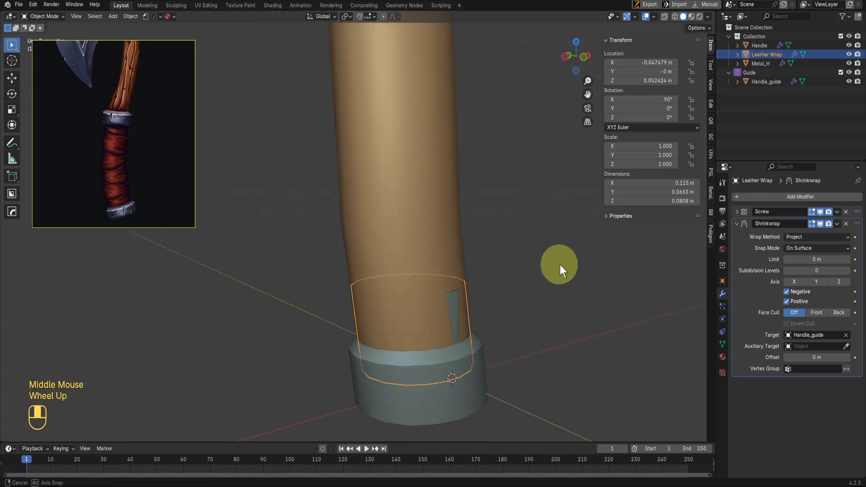
scroll(484, 253, down, 3)
shift+middle_drag(460, 226, 441, 253)
shift+scroll(440, 253, down, 1)
scroll(441, 253, down, 4)
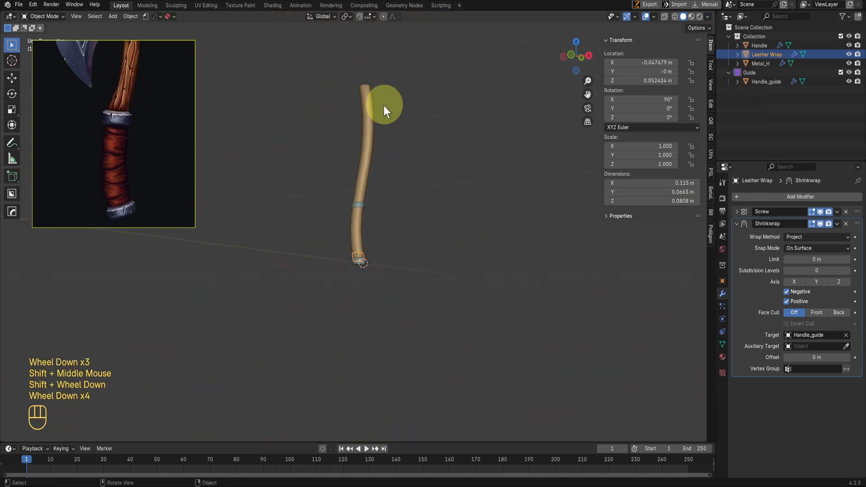
scroll(418, 236, up, 5)
shift+scroll(467, 313, up, 1)
scroll(468, 313, up, 2)
shift+middle_drag(377, 264, 478, 302)
Collapse the Shrinkwrap modifier's settings and expand those of the Screw modifier
click(732, 223)
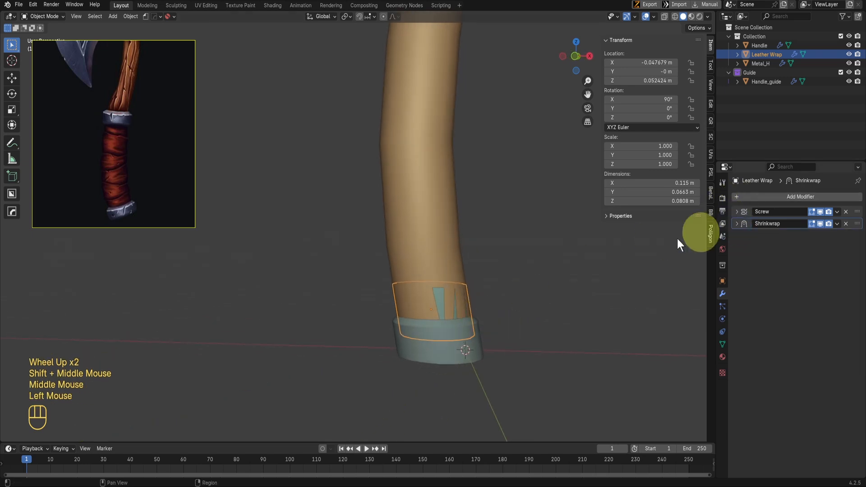
middle_drag(392, 305, 408, 312)
scroll(408, 312, up, 1)
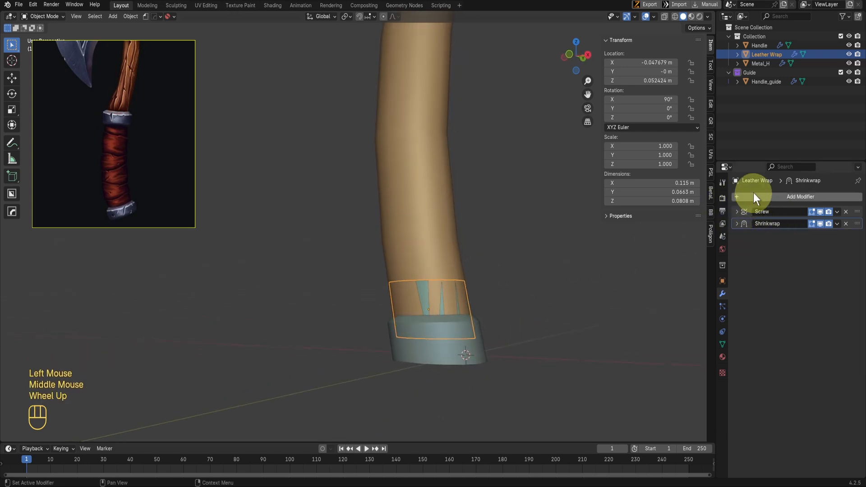
click(737, 211)
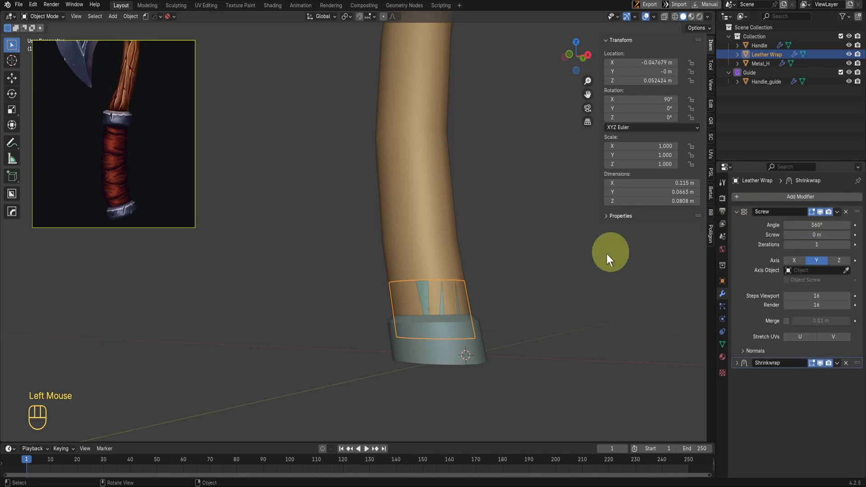
In front view, lower the upper vertex of the band's profile edge along Z until the band is about 0.047 m tall
key(KP_1)
scroll(457, 294, up, 3)
shift+scroll(457, 294, up, 1)
shift+middle_drag(457, 293, 448, 327)
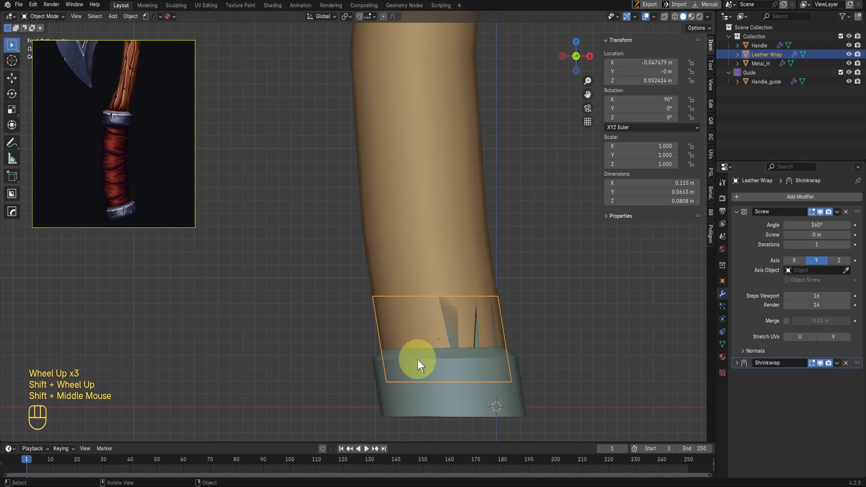
scroll(468, 321, down, 1)
key(Tab)
key(shift+z)
drag(334, 259, 407, 292)
key(g)
key(z)
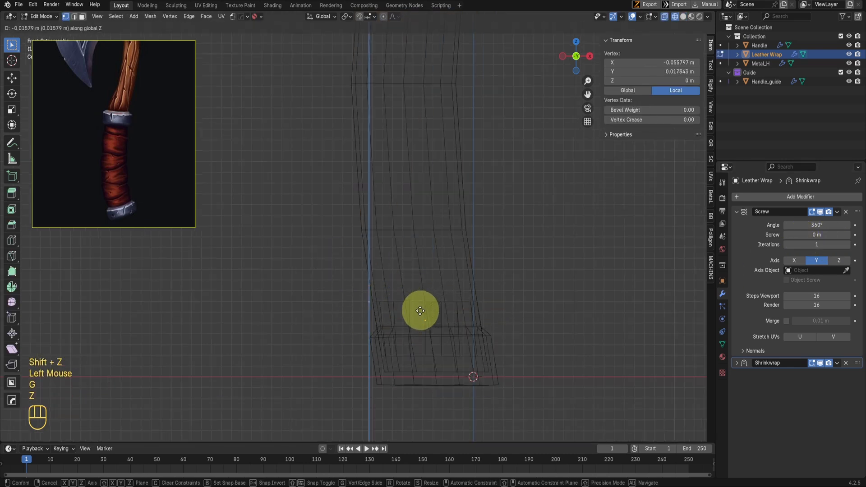
click(418, 328)
key(Tab)
key(shift+z)
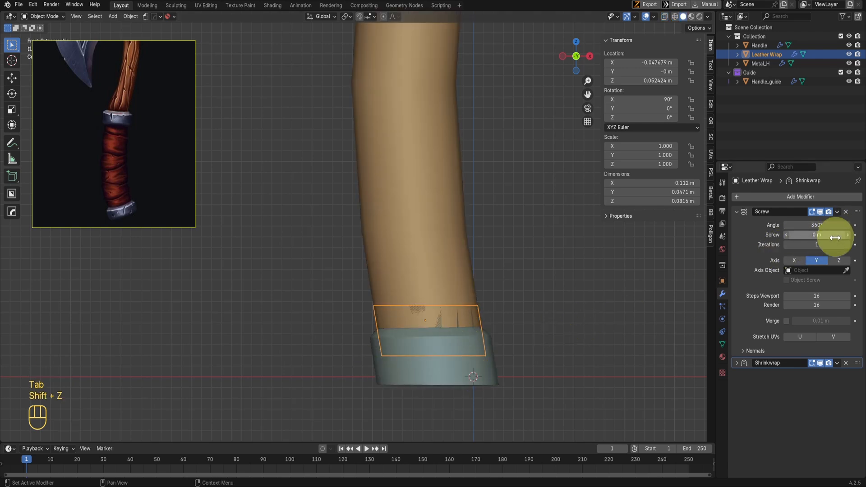
Set the Screw modifier's screw offset to 0.05 m and show the scene in wireframe
click(811, 235)
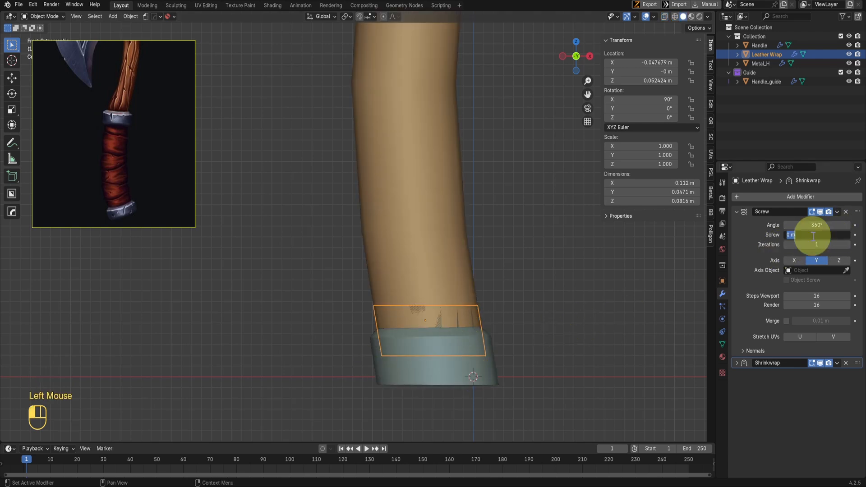
text(.05)
key(Return)
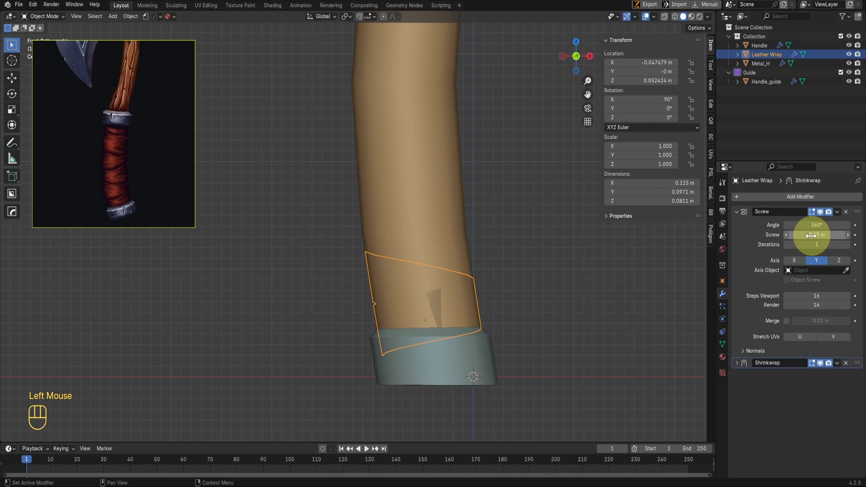
key(shift+z)
middle_drag(413, 306, 378, 352)
scroll(442, 311, up, 2)
scroll(365, 390, down, 1)
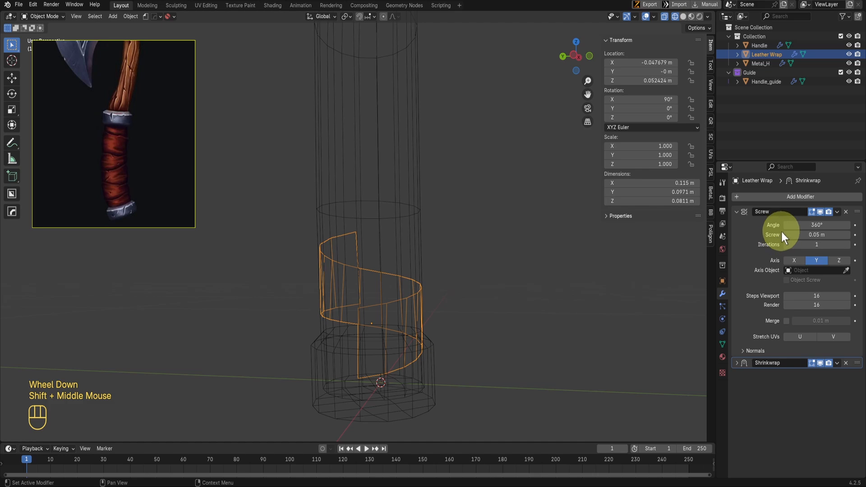
Raise the Screw modifier's iterations to 6, then restore the front view with solid shading
click(846, 243)
click(846, 243)
click(846, 243)
click(846, 243)
click(846, 244)
middle_drag(439, 288, 390, 294)
key(KP_1)
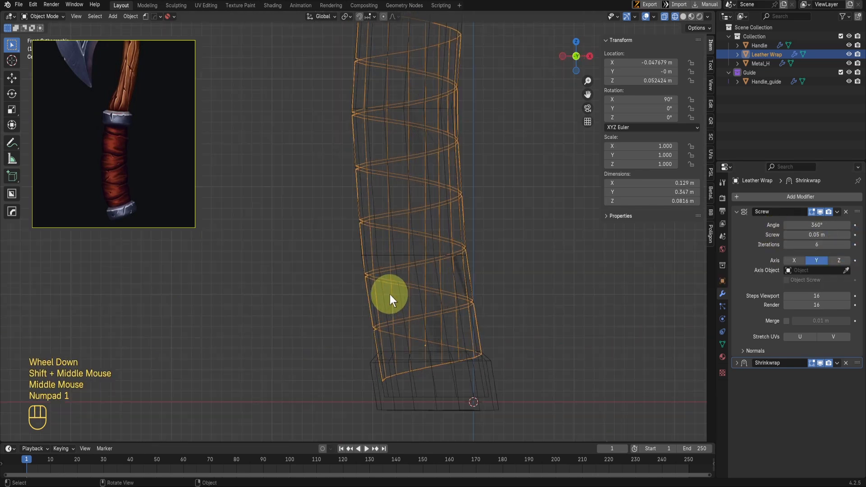
scroll(406, 279, up, 4)
key(shift+z)
shift+middle_drag(426, 267, 409, 329)
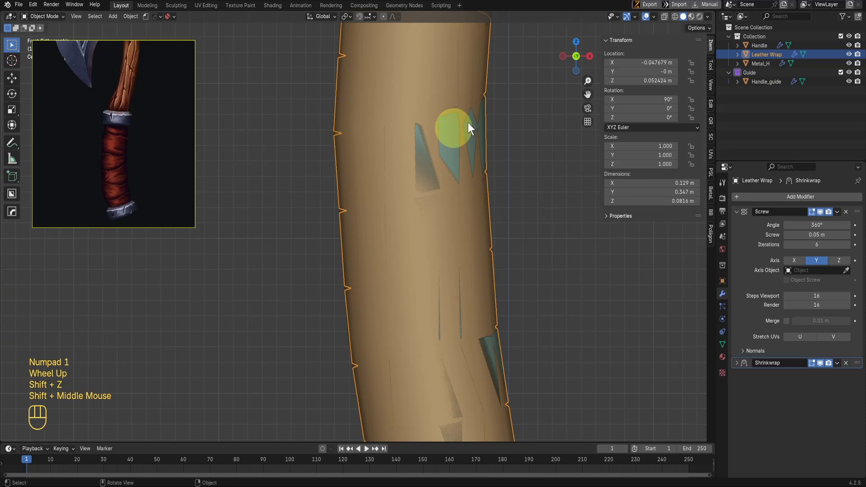
Set the Screw modifier's screw offset to 0.047 m
click(795, 235)
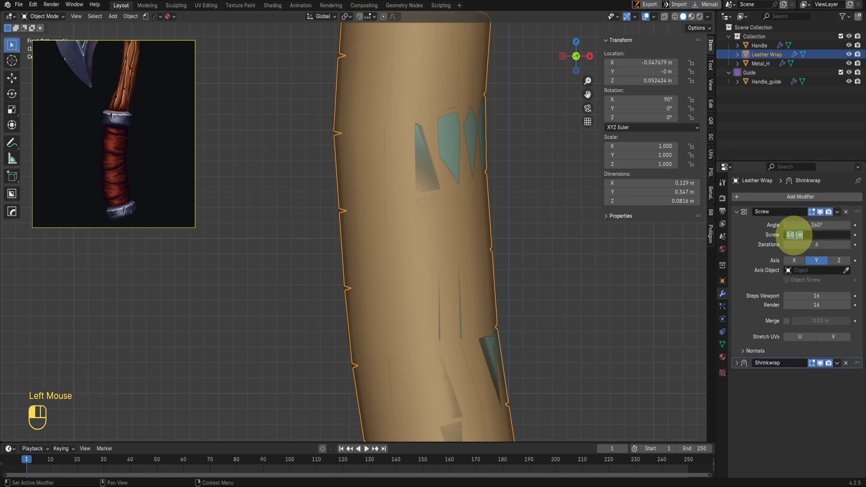
text(7)
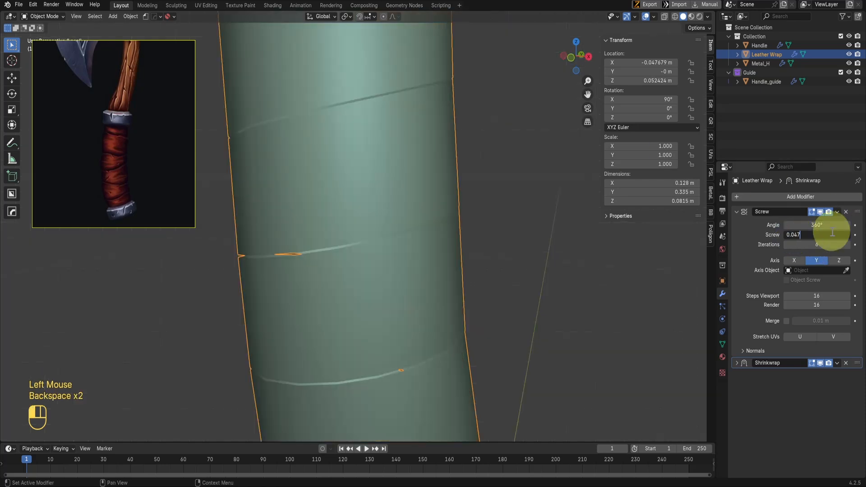
key(Return)
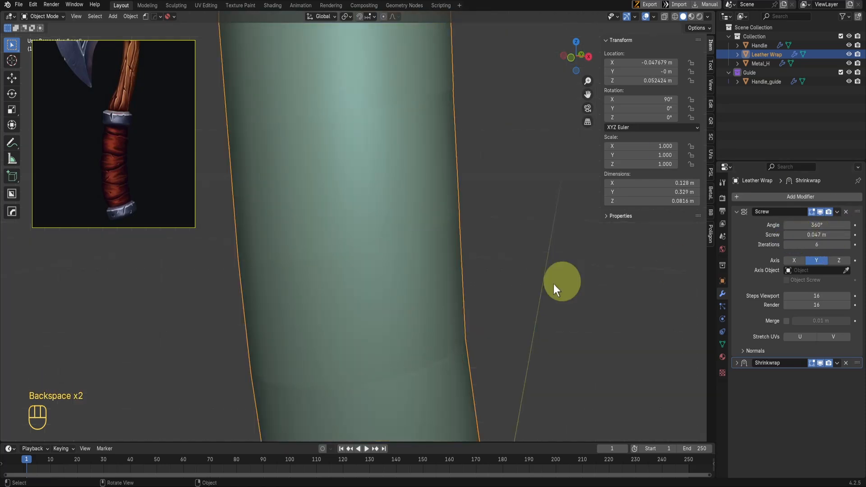
Examine the wrap's coils from the front in both wireframe and solid shading, from the lower end upward
scroll(435, 267, down, 1)
scroll(435, 267, down, 1)
key(KP_1)
scroll(424, 294, up, 2)
shift+middle_drag(424, 294, 466, 131)
scroll(469, 290, down, 2)
key(shift+z)
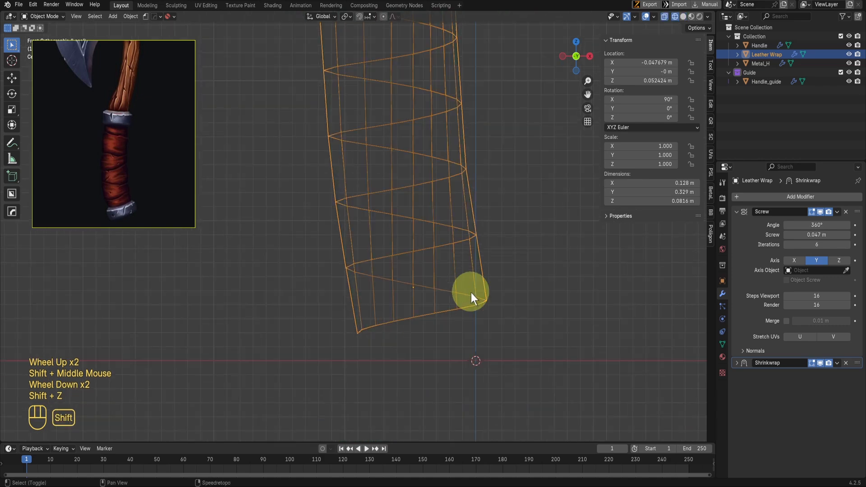
scroll(471, 298, up, 2)
key(shift+z)
scroll(455, 248, down, 2)
shift+middle_drag(454, 245, 450, 253)
scroll(412, 263, up, 2)
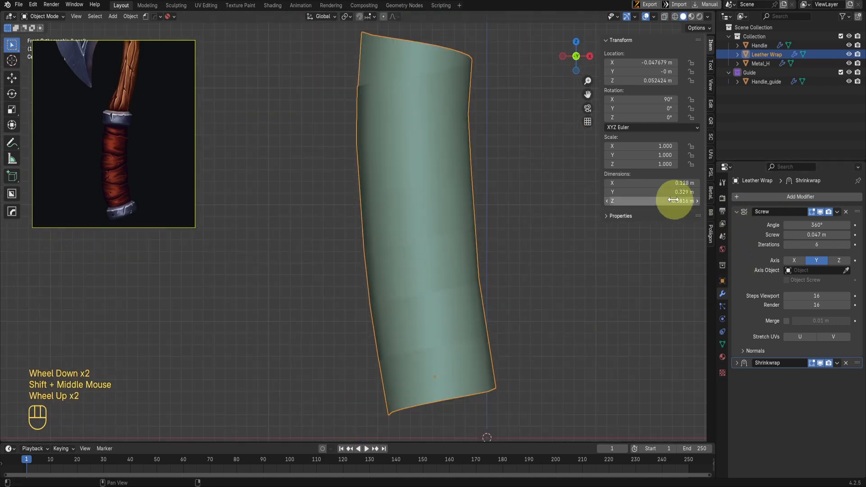
Exit local view and set the Screw modifier's iterations to 9 to extend the wrap toward the upper metal ring
triple_click(846, 245)
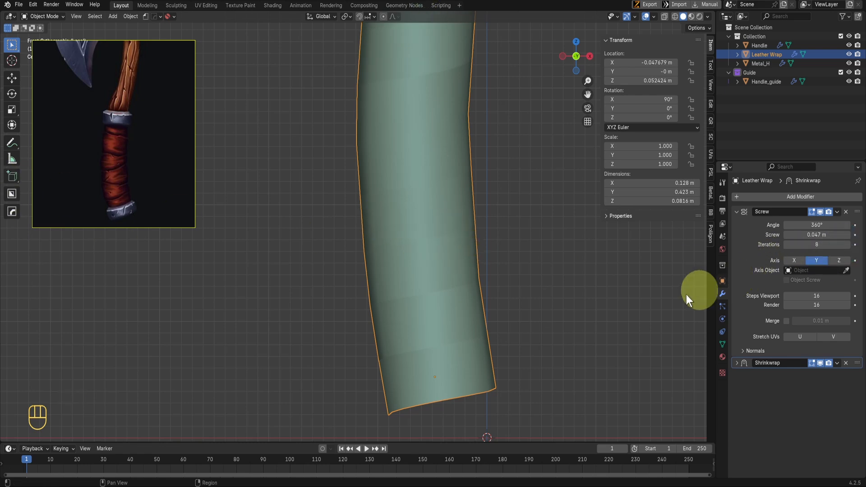
key(slash)
scroll(454, 310, down, 2)
key(shift+z)
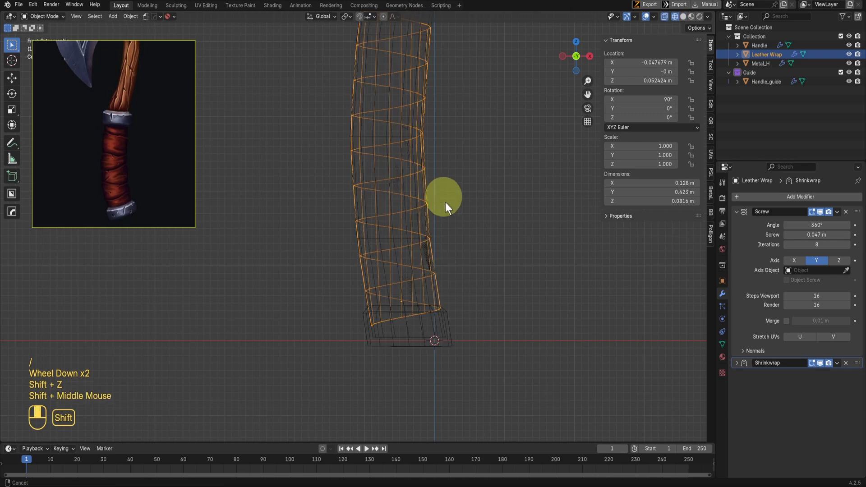
shift+middle_drag(445, 198, 446, 306)
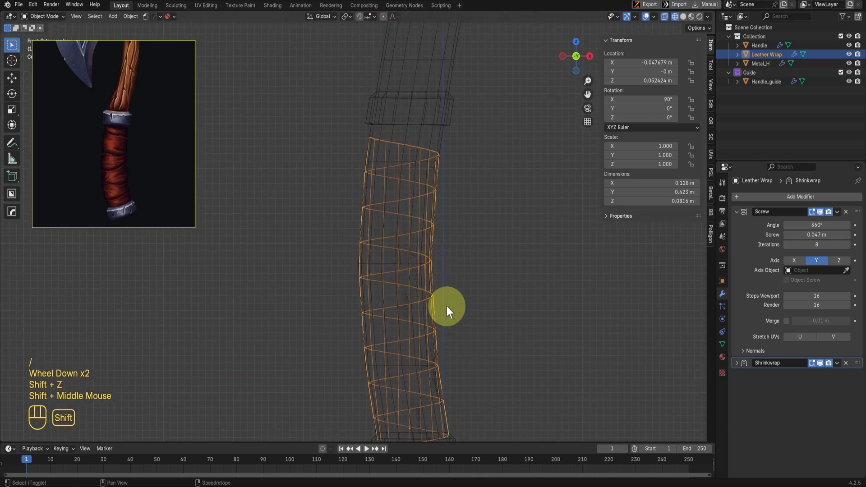
click(848, 247)
scroll(586, 235, down, 1)
shift+middle_drag(586, 235, 412, 158)
scroll(402, 264, up, 1)
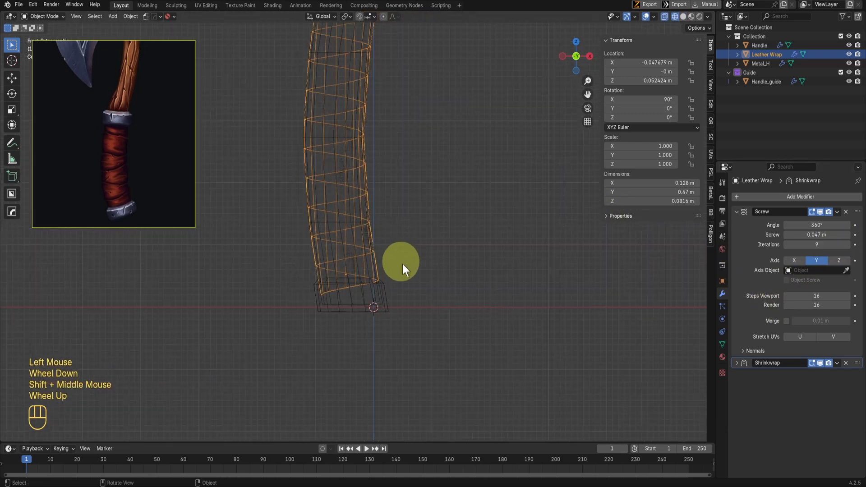
Examine where the wrap's lower end meets the bottom metal ring from several angles in wireframe and solid shading
mouse_move(403, 264)
middle_down()
mouse_move(246, 303)
mouse_move(446, 342)
mouse_move(451, 335)
mouse_move(401, 344)
mouse_move(365, 336)
mouse_move(383, 305)
mouse_move(356, 303)
middle_up()
key(shift+z)
scroll(410, 333, up, 3)
scroll(453, 335, up, 1)
key(shift+z)
scroll(394, 324, up, 1)
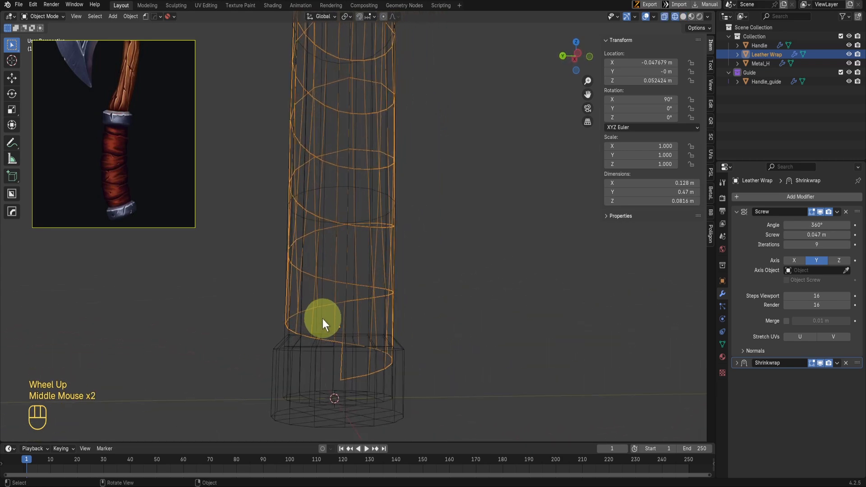
scroll(323, 319, down, 2)
scroll(323, 319, up, 1)
scroll(350, 310, down, 1)
key(KP_1)
key(shift+z)
scroll(365, 307, down, 2)
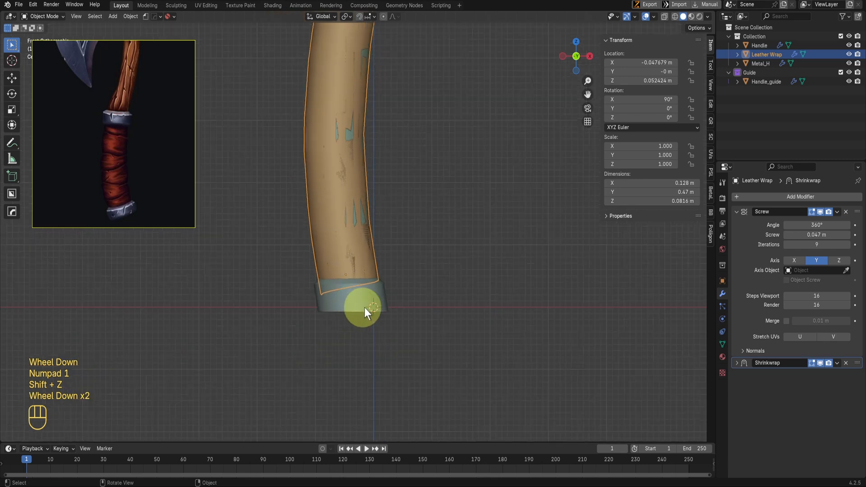
middle_drag(364, 307, 367, 286)
scroll(372, 283, up, 2)
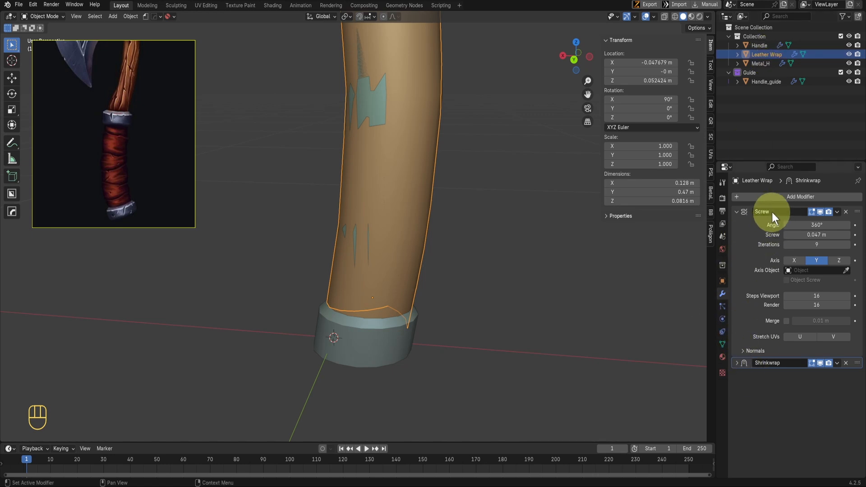
Add a Solidify modifier to the leather wrap
click(775, 200)
mouse_move(774, 199)
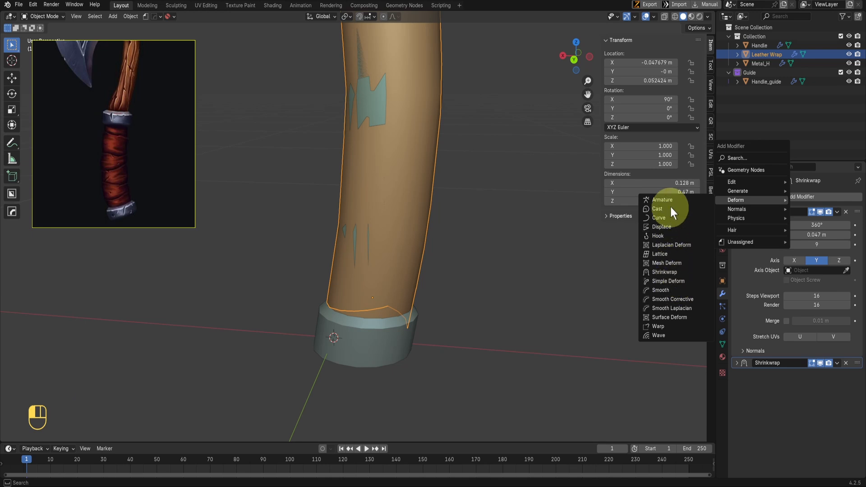
mouse_move(748, 191)
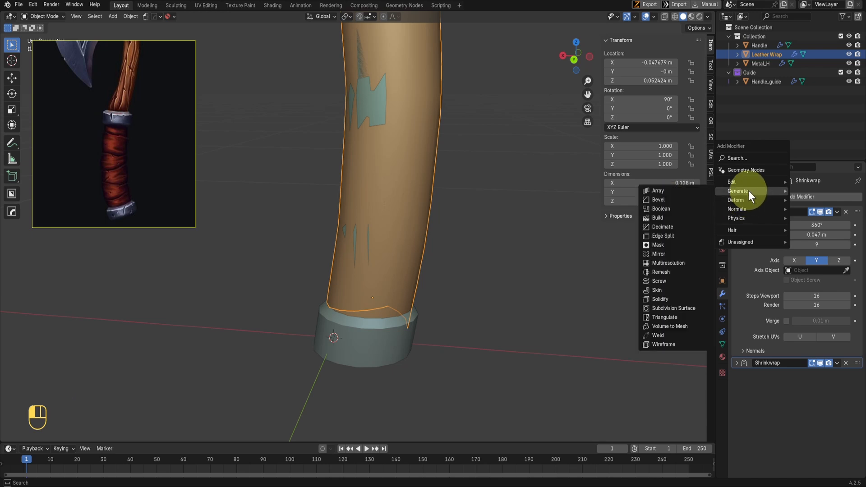
click(676, 300)
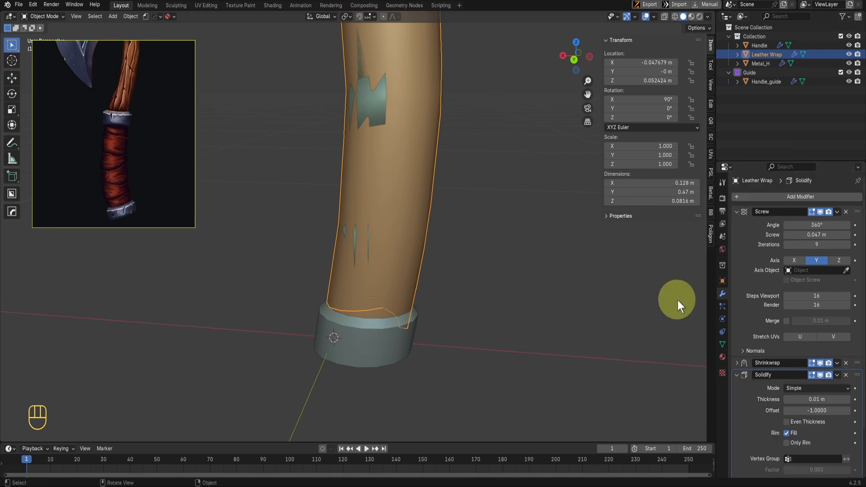
scroll(473, 258, up, 2)
middle_drag(473, 258, 487, 266)
scroll(459, 270, down, 2)
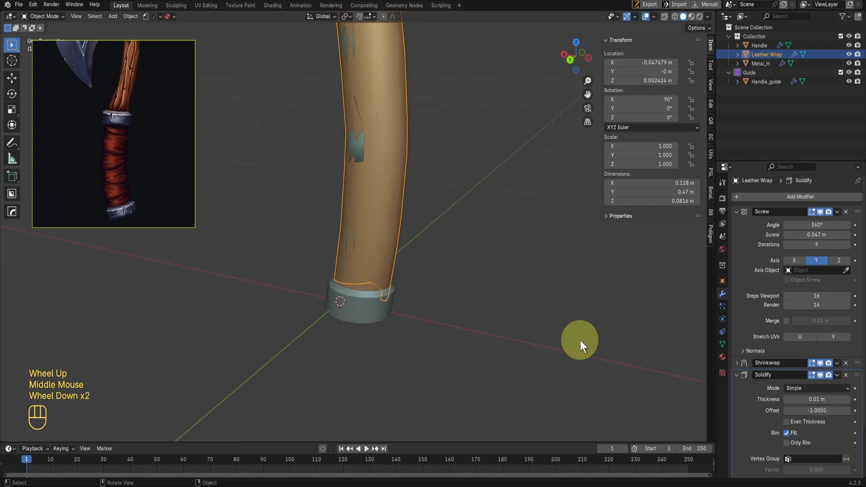
Enable Even Thickness on the Solidify modifier and set its thickness to 0.026 m
click(789, 422)
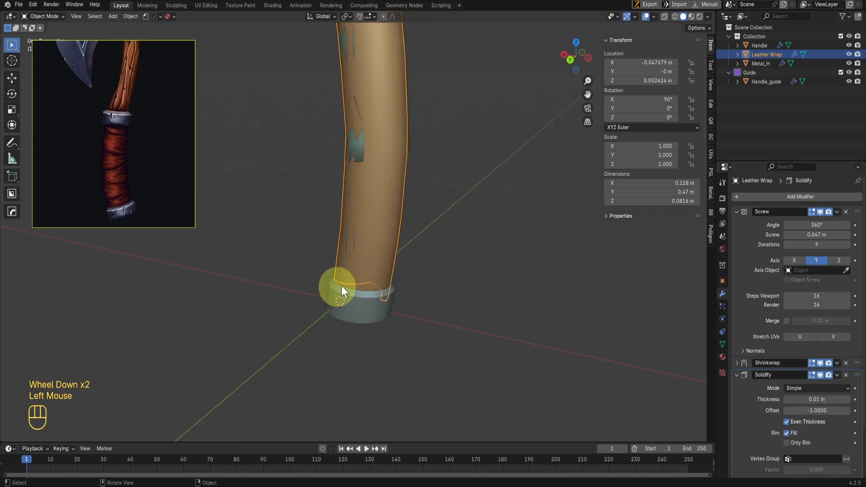
middle_drag(342, 286, 321, 297)
scroll(758, 384, down, 1)
scroll(758, 384, down, 1)
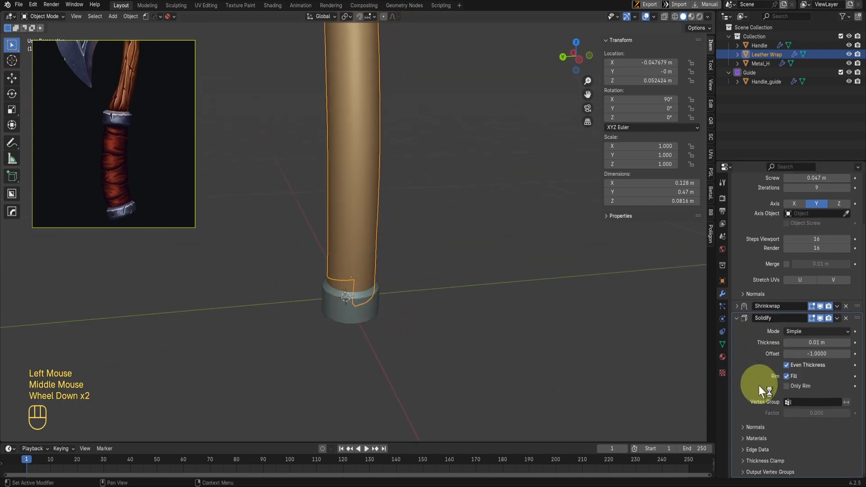
shift+drag(811, 343, 534, 336)
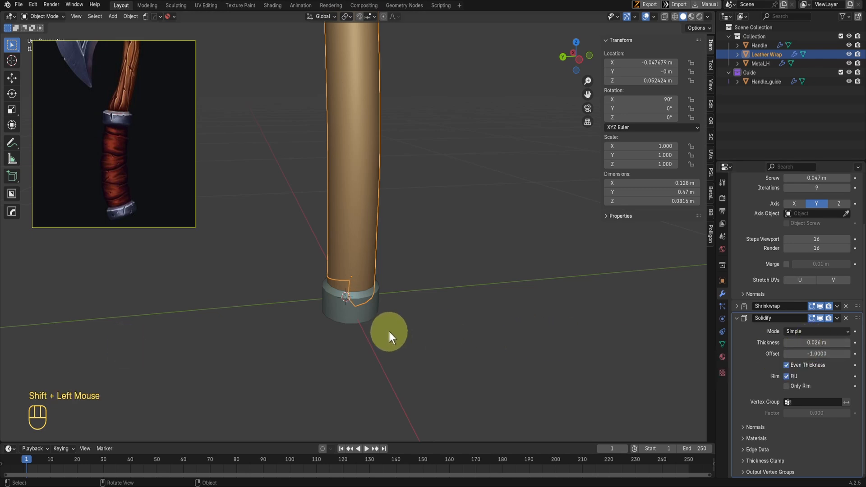
Isolate the leather wrap and inspect its thickened coils and profile edge, returning to Object Mode
middle_drag(389, 331, 363, 246)
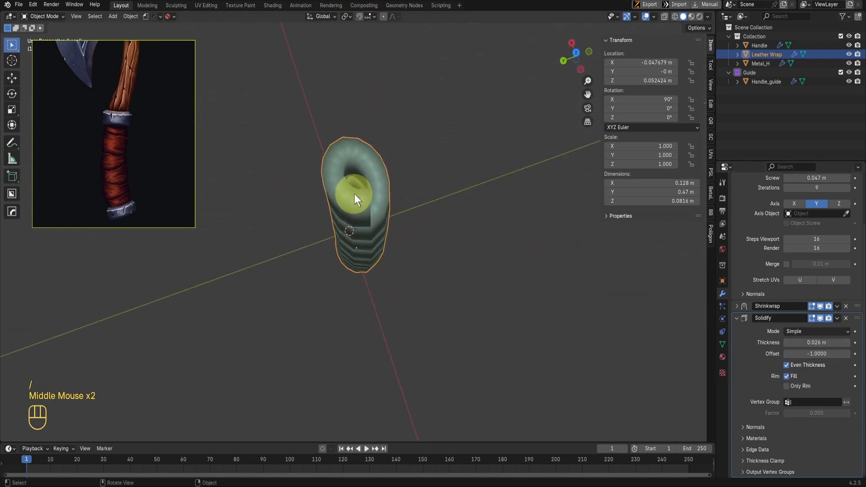
key(Tab)
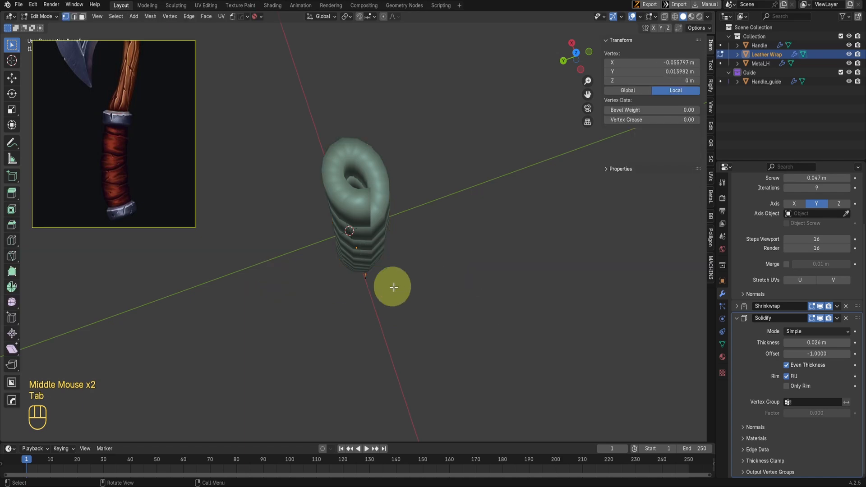
middle_drag(393, 286, 376, 345)
drag(361, 347, 398, 383)
key(Tab)
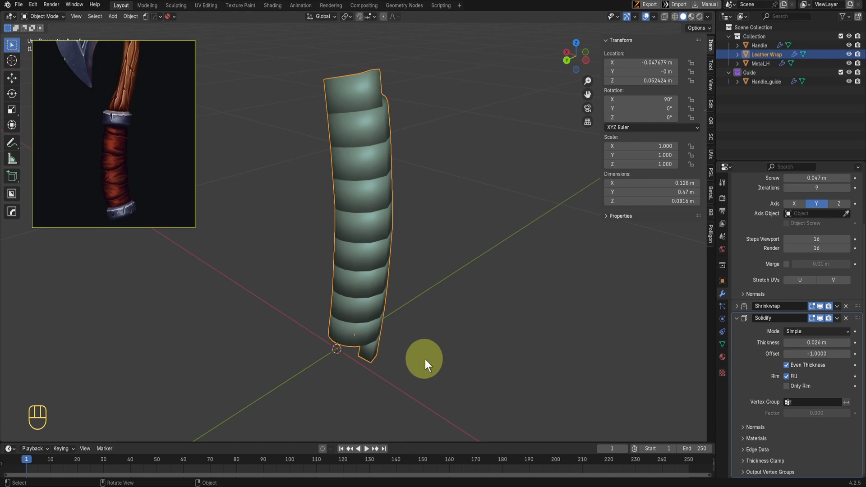
shift+scroll(402, 380, up, 2)
shift+middle_drag(401, 380, 392, 326)
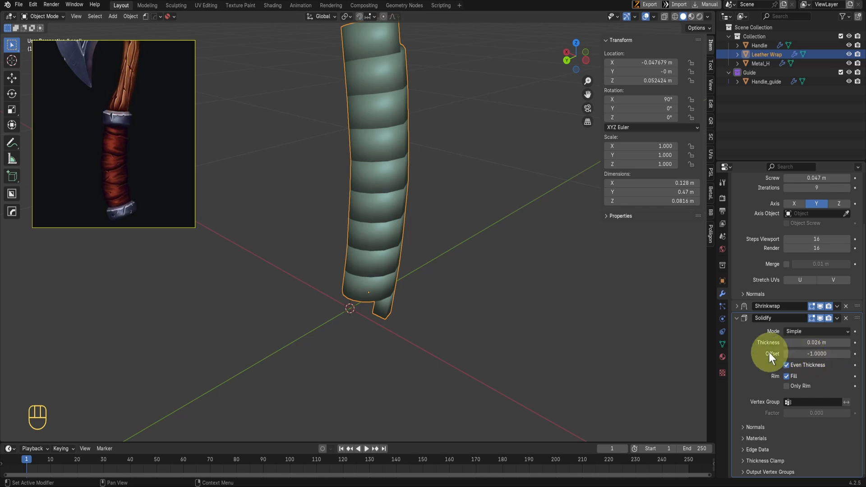
Set the Solidify offset to 1 and leave local view to show the wrap together with the handle
drag(799, 355, 394, 372)
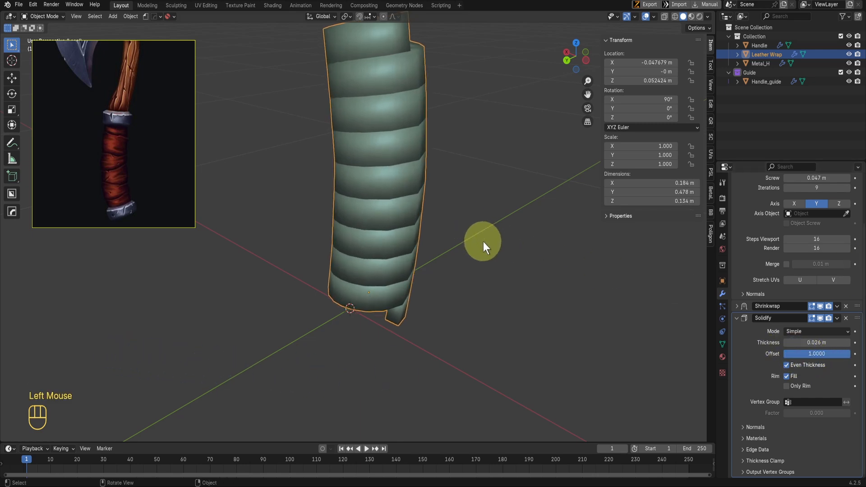
scroll(434, 264, down, 2)
middle_drag(435, 265, 442, 201)
scroll(361, 313, up, 2)
scroll(382, 218, up, 1)
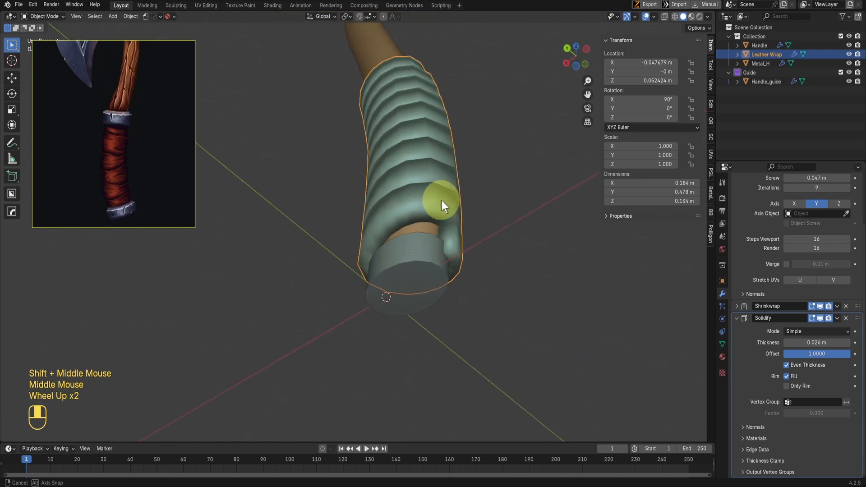
scroll(447, 221, up, 1)
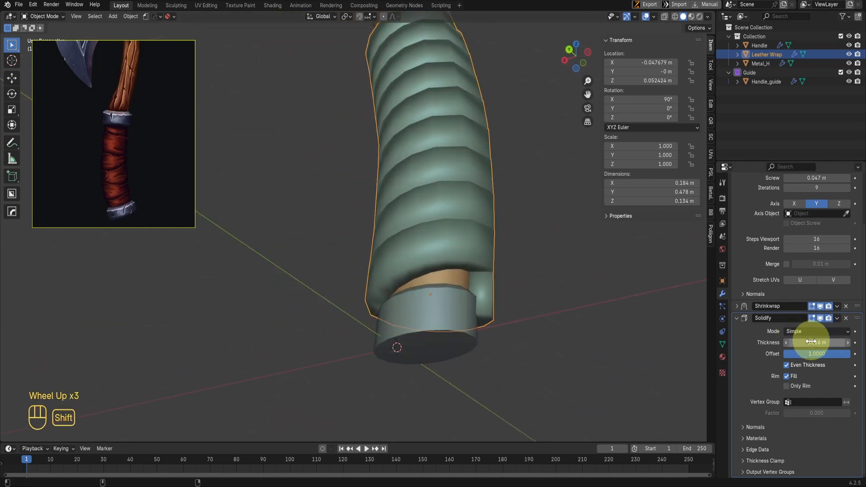
Reduce the Solidify thickness to 0.004 m
shift+drag(811, 342, 112, 344)
scroll(447, 383, up, 4)
middle_drag(447, 383, 377, 388)
scroll(401, 354, up, 1)
scroll(388, 333, down, 1)
scroll(386, 384, down, 1)
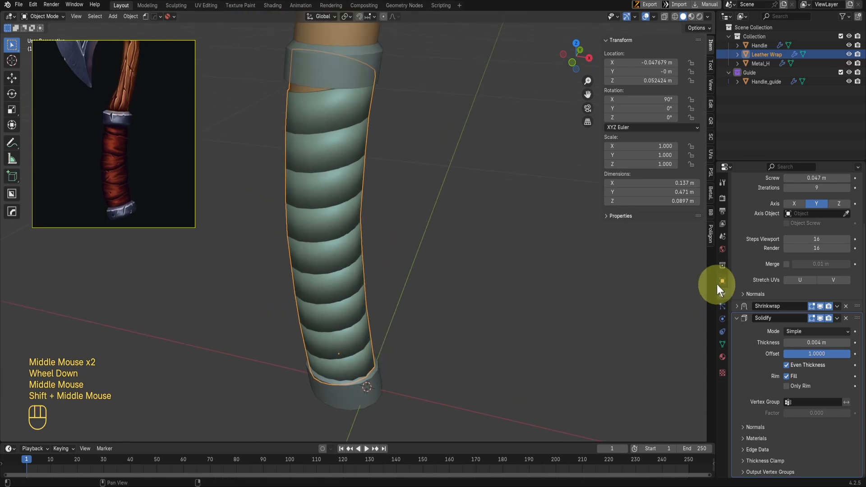
Collapse the settings of the existing modifiers and add a Subdivision Surface modifier to the leather wrap
scroll(784, 278, up, 2)
click(734, 213)
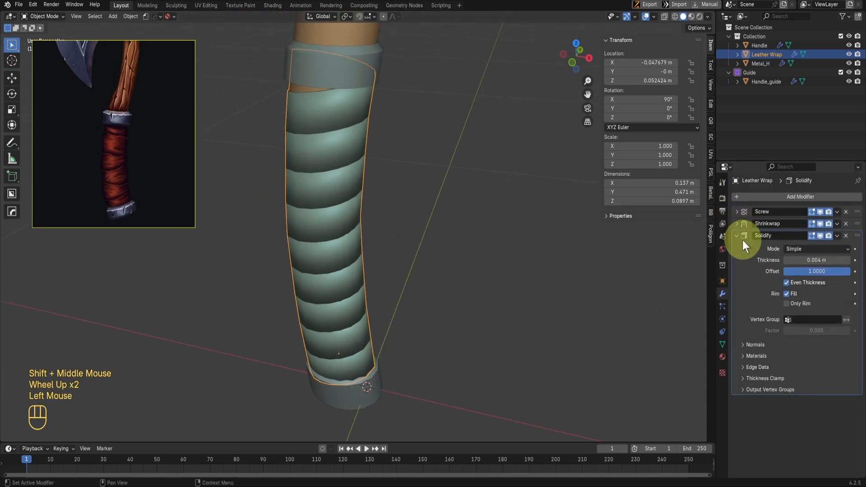
click(742, 240)
click(765, 199)
mouse_move(760, 197)
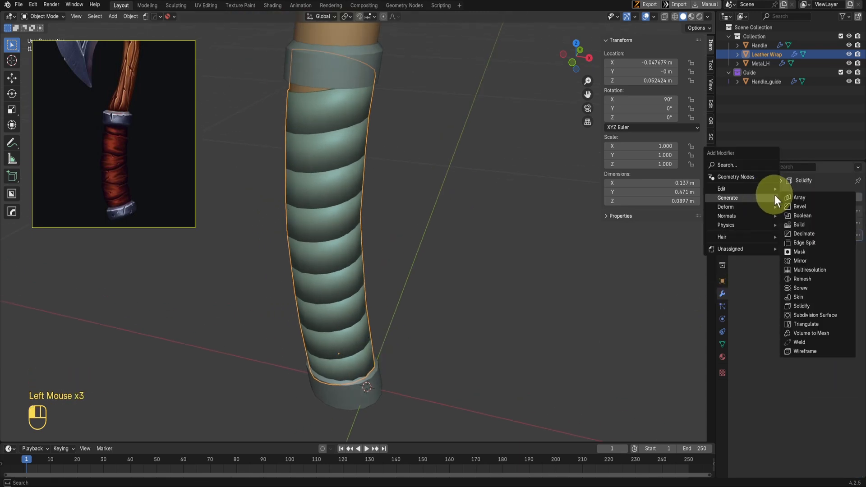
click(810, 314)
Examine the subdivided wrap's coil edges and the gaps between them up close in front view
middle_drag(496, 312, 450, 310)
shift+scroll(450, 310, up, 1)
scroll(450, 310, up, 3)
key(KP_1)
scroll(450, 344, up, 2)
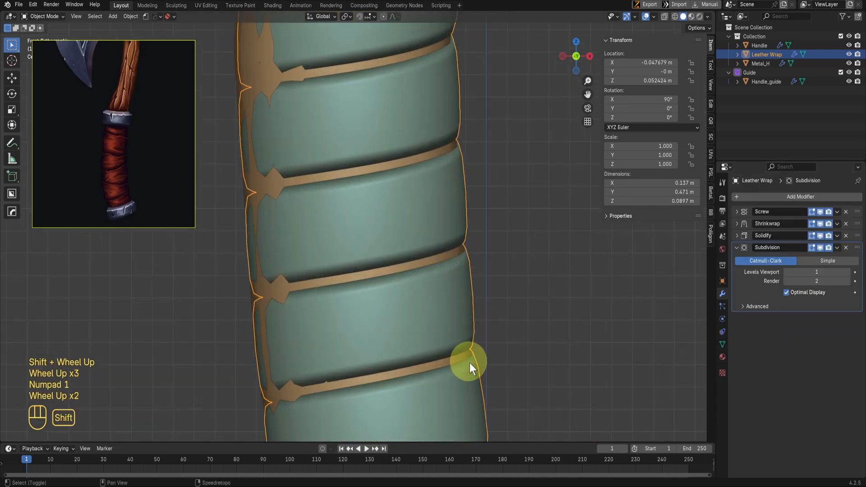
shift+scroll(468, 362, up, 1)
shift+middle_drag(469, 362, 481, 307)
scroll(480, 307, up, 1)
scroll(442, 200, up, 1)
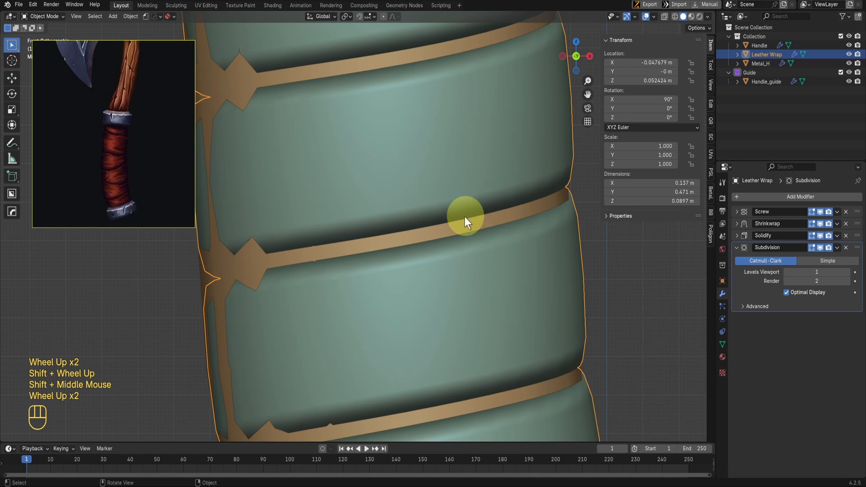
scroll(469, 223, down, 2)
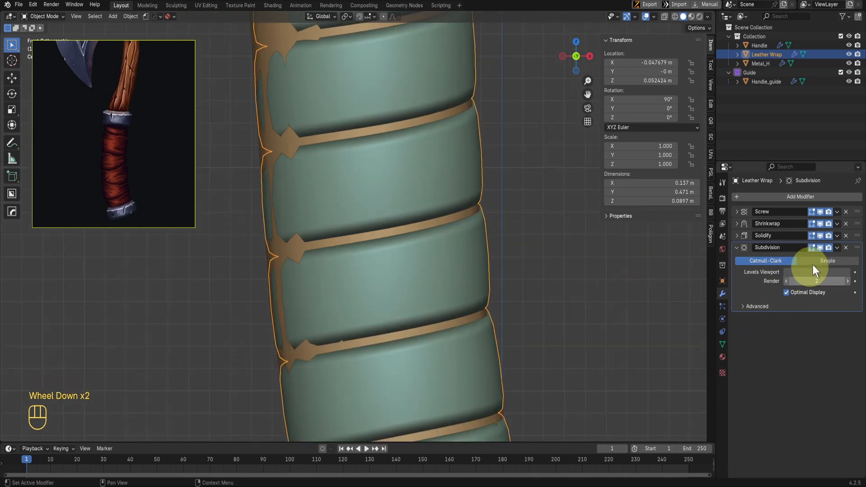
click(847, 276)
middle_drag(497, 290, 493, 312)
click(785, 272)
Apply Shade Auto Smooth to the leather wrap
click(399, 298)
right_click(393, 299)
click(356, 308)
scroll(356, 307, up, 2)
scroll(428, 312, down, 2)
Check the smoothed wrap from the front in wireframe and solid shading, and collapse the Subdivision modifier's settings
key(shift+z)
scroll(434, 323, down, 2)
key(KP_1)
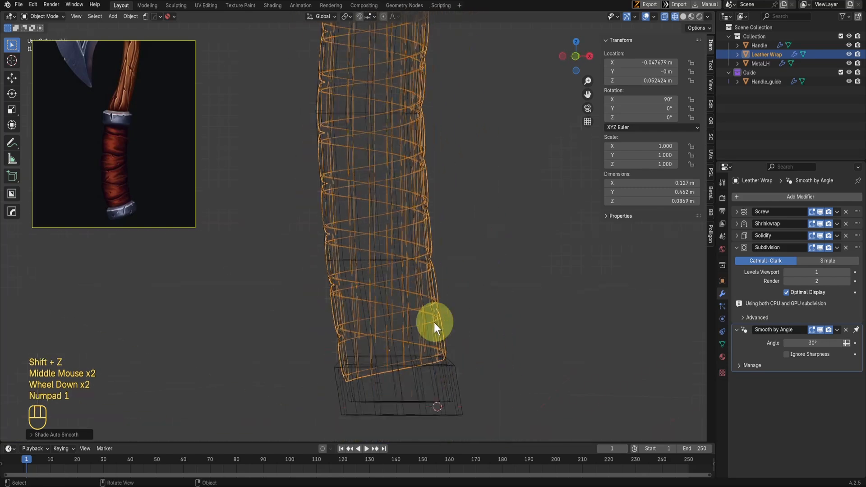
key(shift+z)
scroll(383, 325, up, 2)
shift+scroll(402, 283, up, 1)
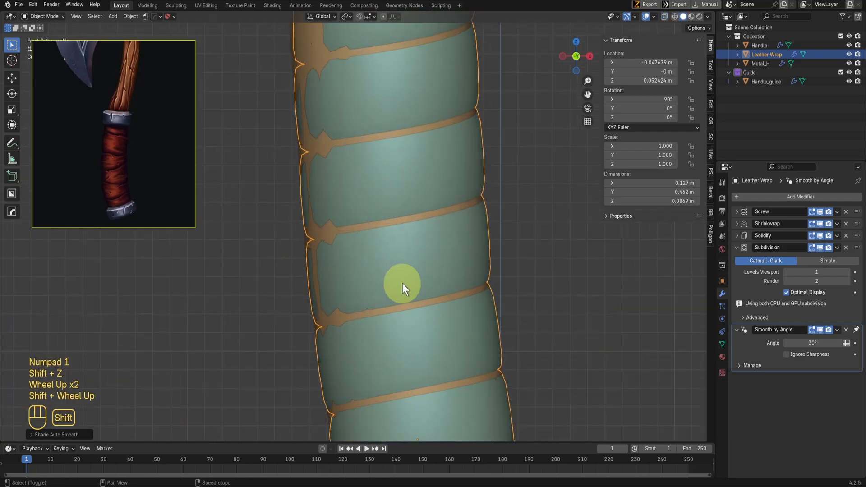
click(737, 247)
scroll(451, 307, down, 2)
scroll(437, 254, up, 1)
scroll(423, 257, down, 1)
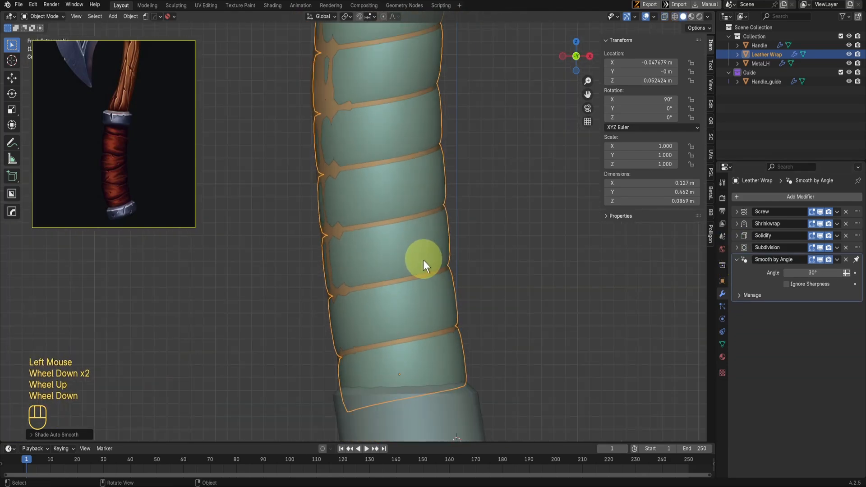
Try to lower the leather wrap about 0.028 m along Z into the bottom metal ring, and undo the move
shift+middle_drag(421, 257, 421, 199)
middle_drag(475, 251, 370, 308)
scroll(399, 328, up, 2)
scroll(370, 307, up, 1)
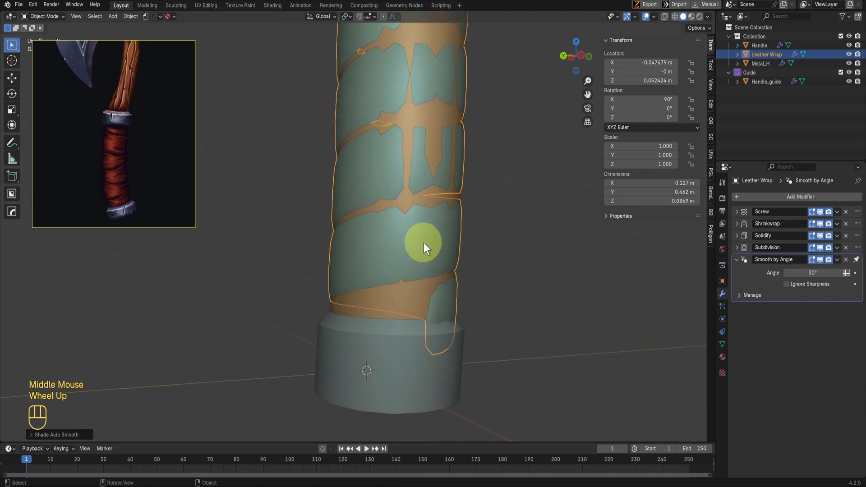
key(g)
key(z)
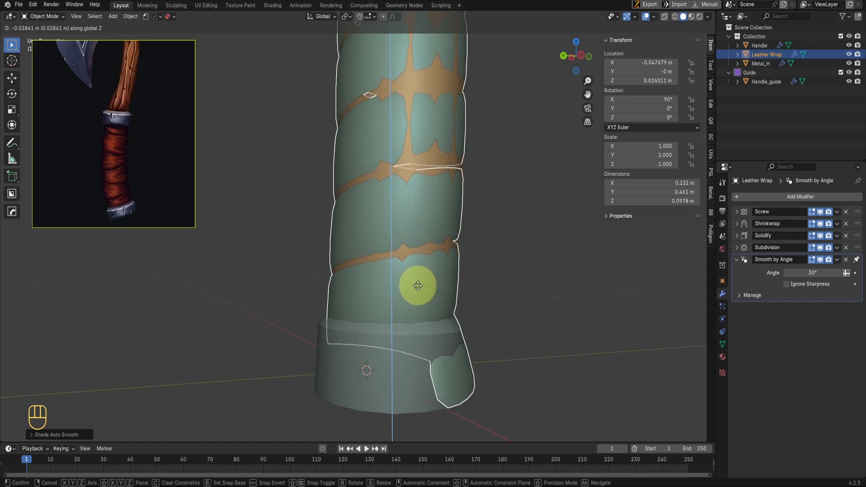
click(418, 286)
middle_drag(417, 286, 496, 345)
key(ctrl+z)
scroll(496, 345, up, 1)
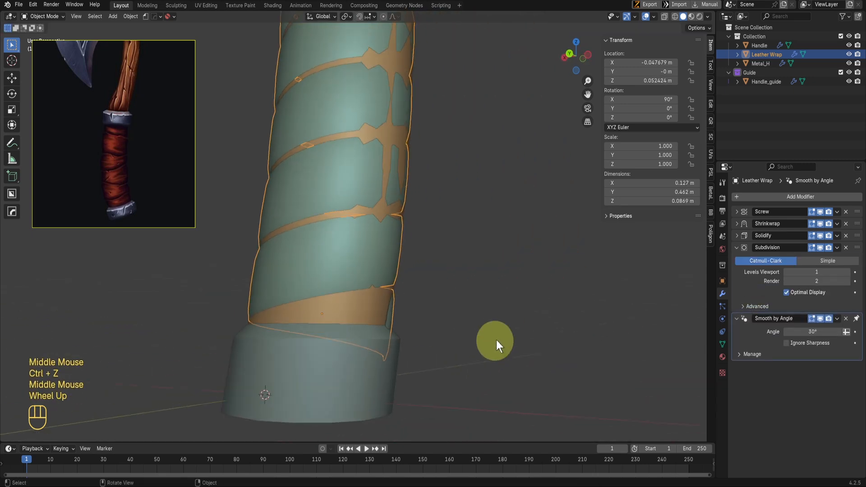
Inspect the leather wrap's source edge in wireframe to see where it sits against the bottom metal ring
key(Tab)
middle_drag(347, 328, 409, 340)
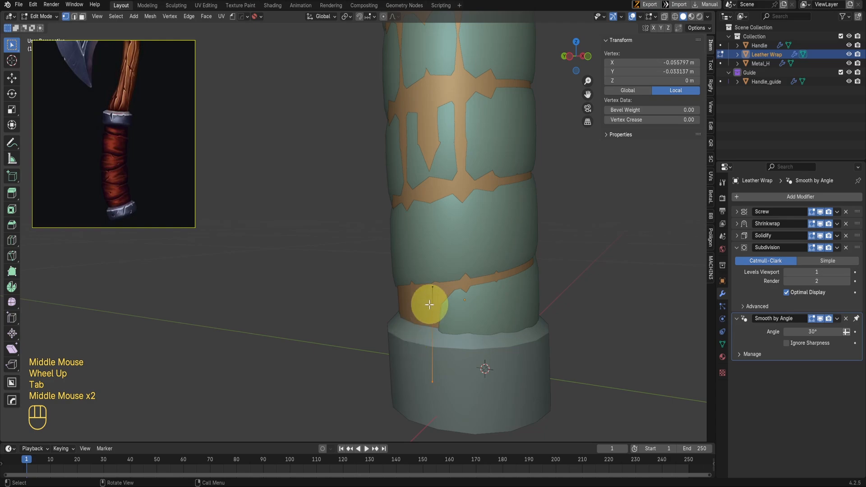
key(shift+z)
scroll(446, 392, up, 1)
middle_drag(447, 392, 421, 383)
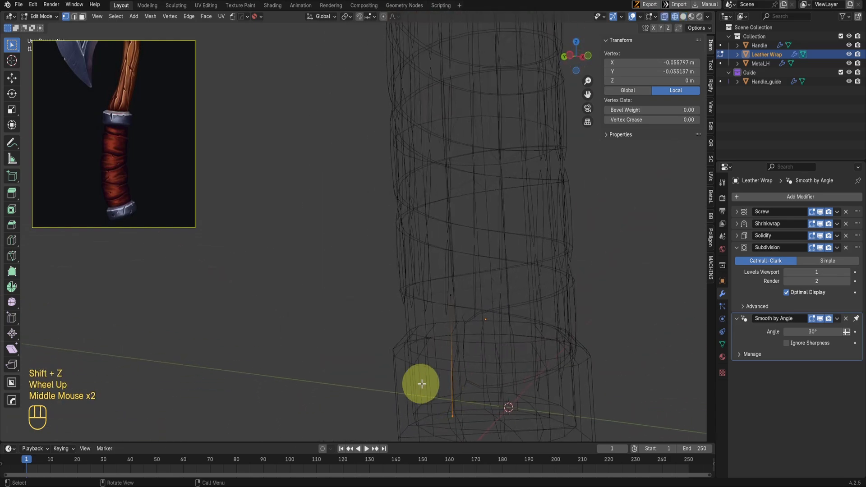
scroll(428, 336, down, 1)
key(Tab)
key(shift+z)
middle_drag(443, 297, 456, 286)
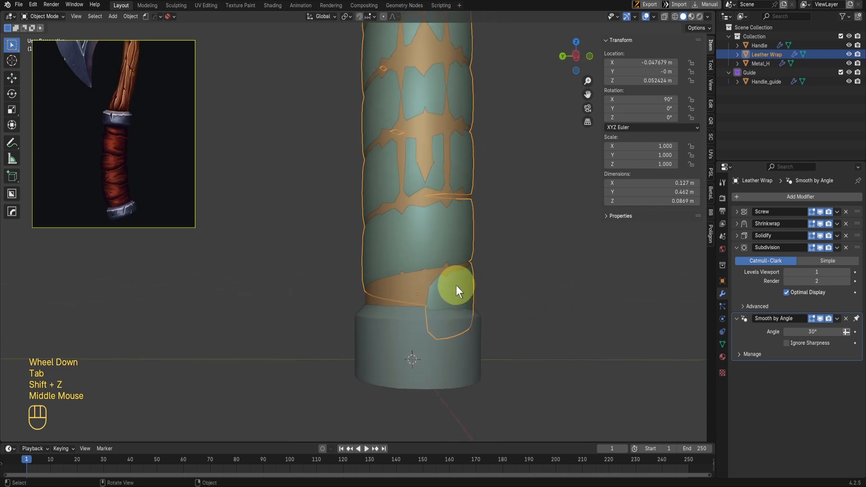
Lower the leather wrap about 0.024 m along Z so its lower end goes into the bottom metal ring
middle_drag(386, 300, 415, 280)
key(g)
key(z)
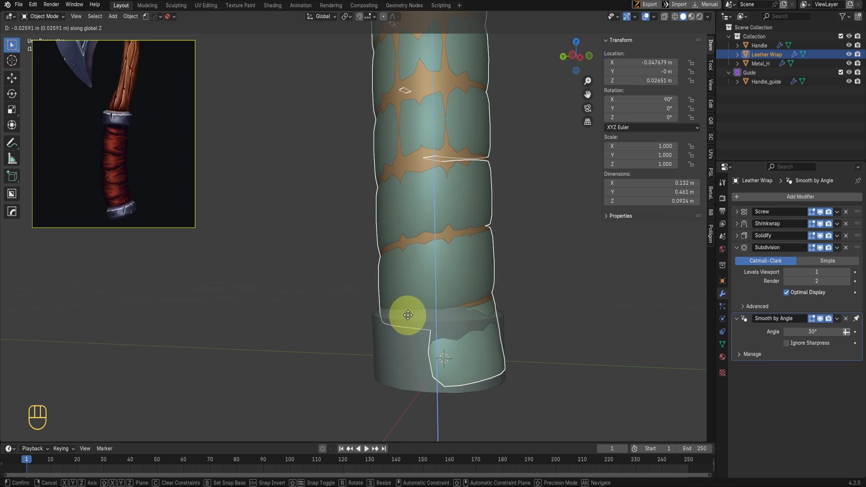
click(411, 310)
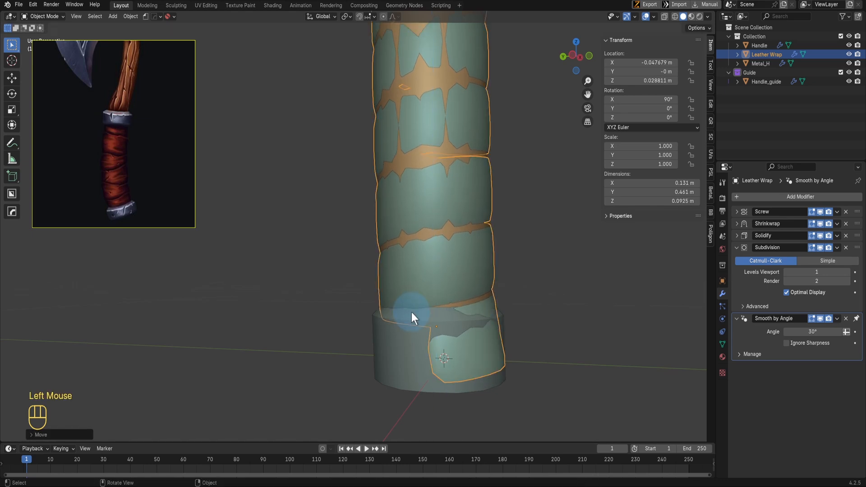
scroll(410, 313, up, 2)
middle_drag(410, 313, 424, 344)
scroll(380, 294, down, 1)
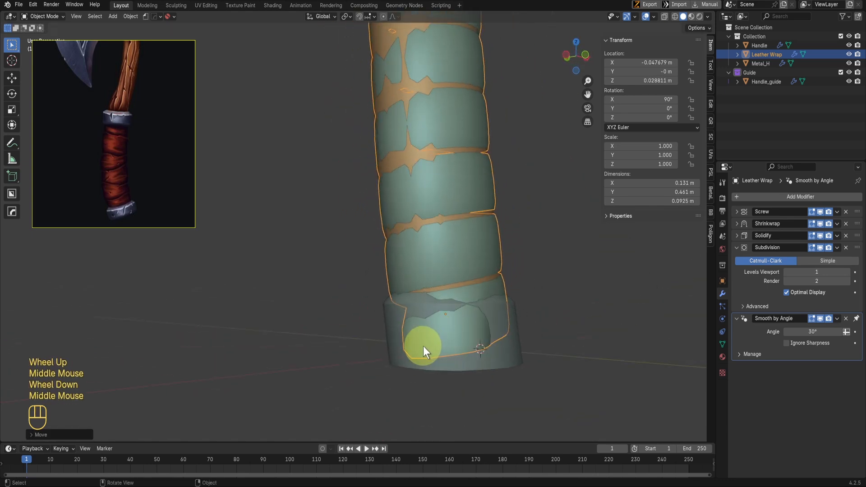
scroll(423, 252, down, 1)
Move the lowest vertex ring of Handle_guide down about 0.018 m along Z, extending the guide past the bottom metal ring
key(KP_1)
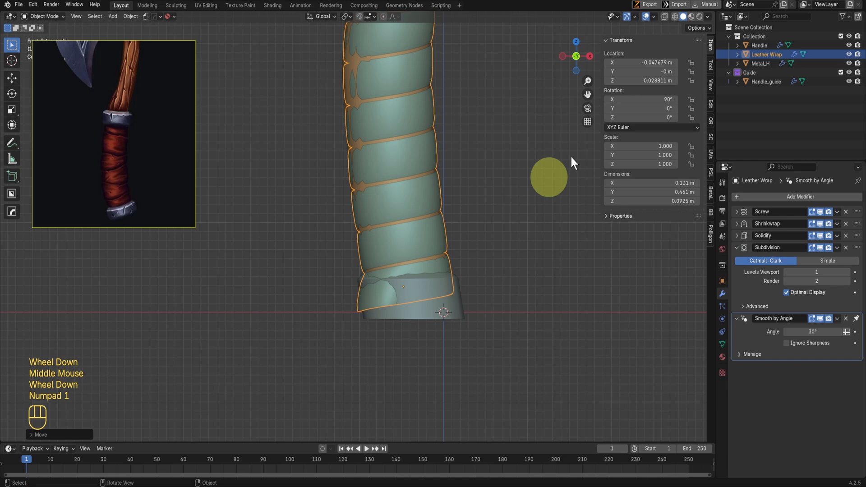
click(757, 81)
scroll(468, 241, down, 3)
key(Tab)
scroll(339, 294, up, 2)
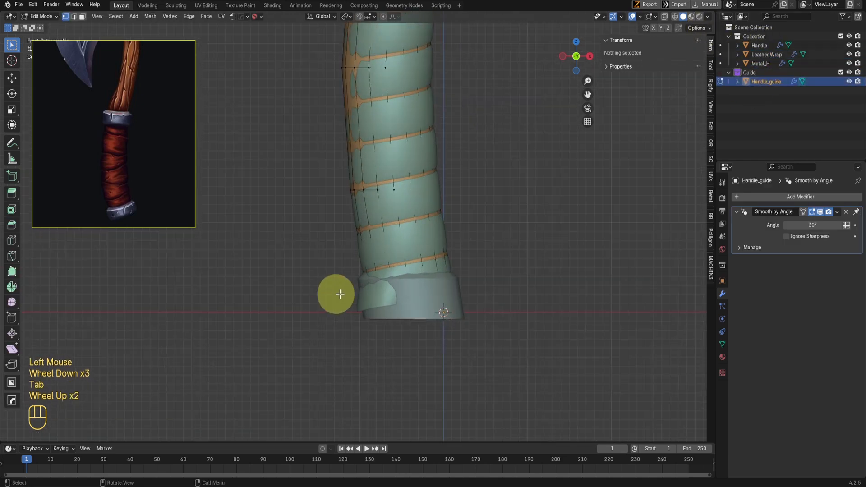
scroll(339, 294, up, 1)
key(shift+z)
drag(311, 278, 582, 395)
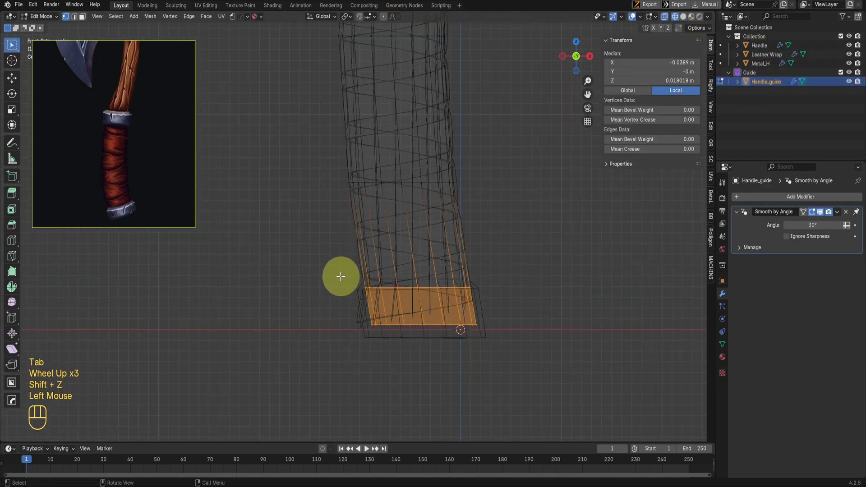
drag(348, 300, 505, 362)
scroll(439, 354, up, 2)
key(g)
key(z)
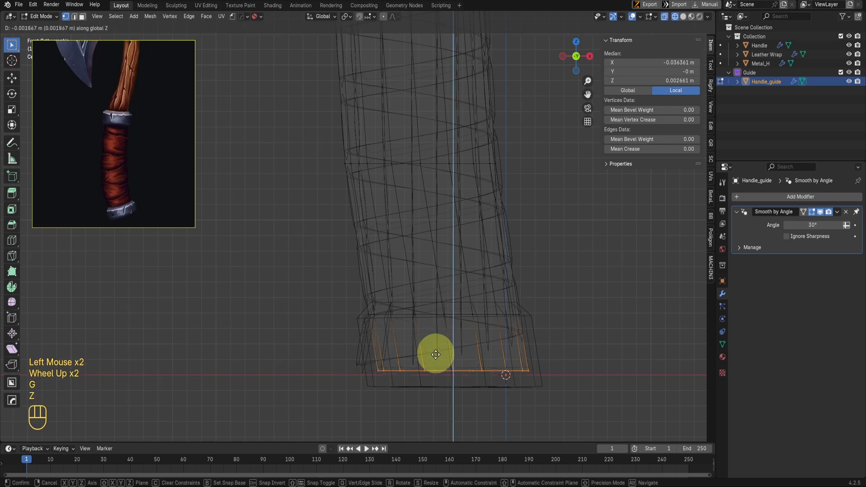
click(436, 376)
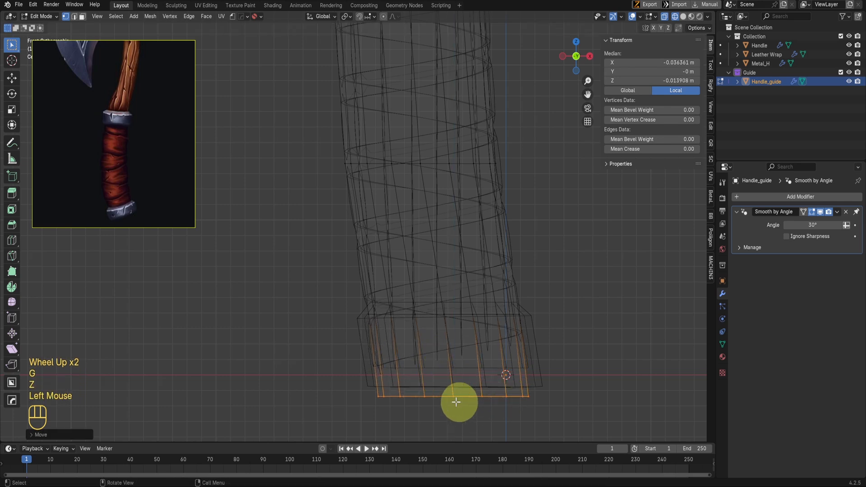
key(shift+z)
middle_drag(419, 299, 483, 309)
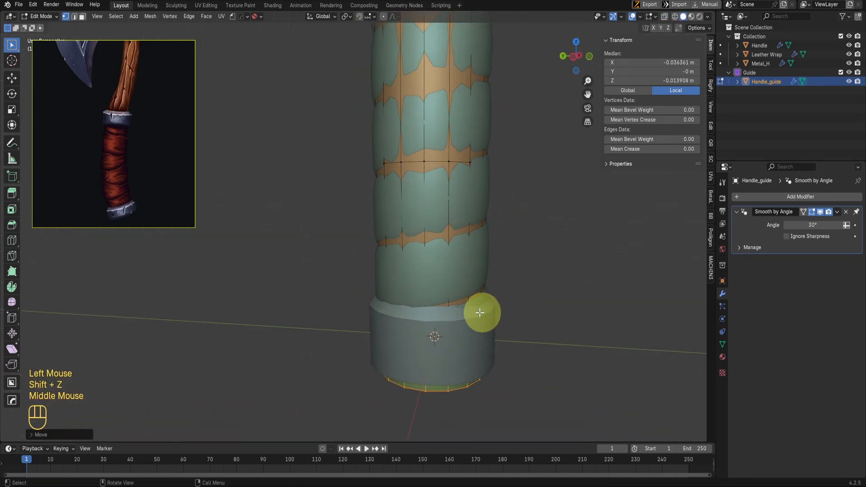
key(Tab)
Examine the leather wrap's lower end on the extended guide, temporarily hiding the metal rings
click(448, 280)
scroll(448, 280, up, 1)
middle_drag(449, 279, 462, 236)
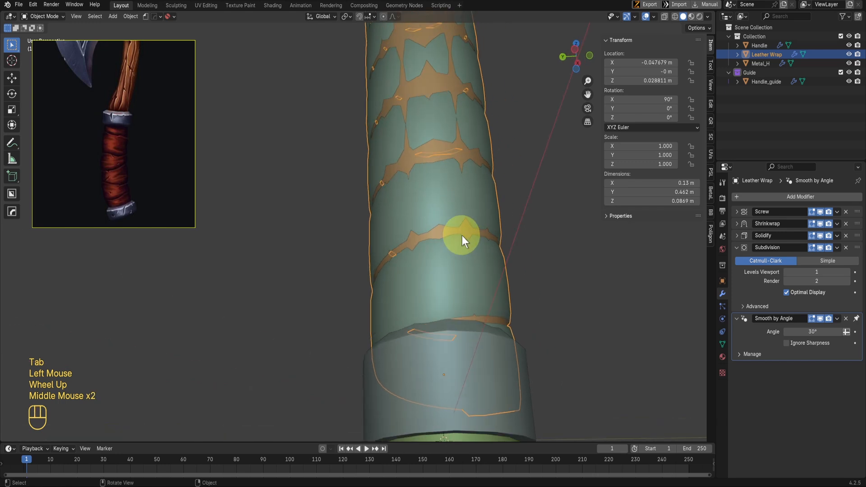
scroll(461, 236, down, 2)
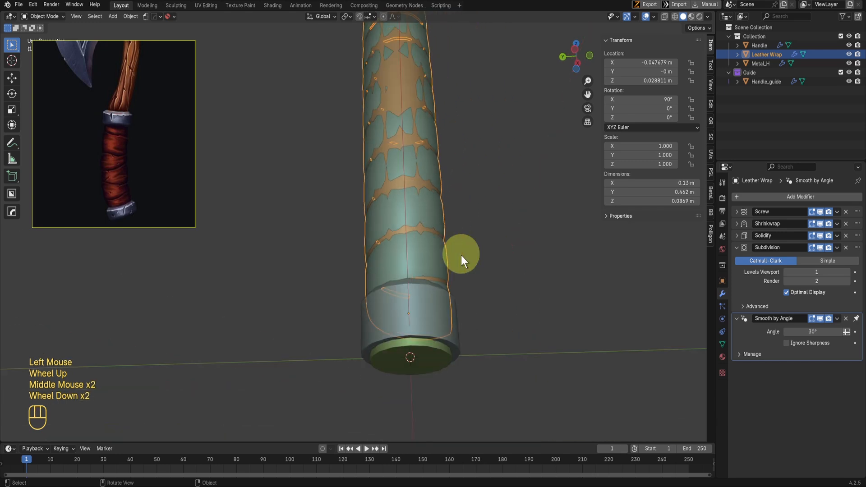
click(436, 325)
key(h)
middle_drag(437, 323, 456, 328)
click(440, 349)
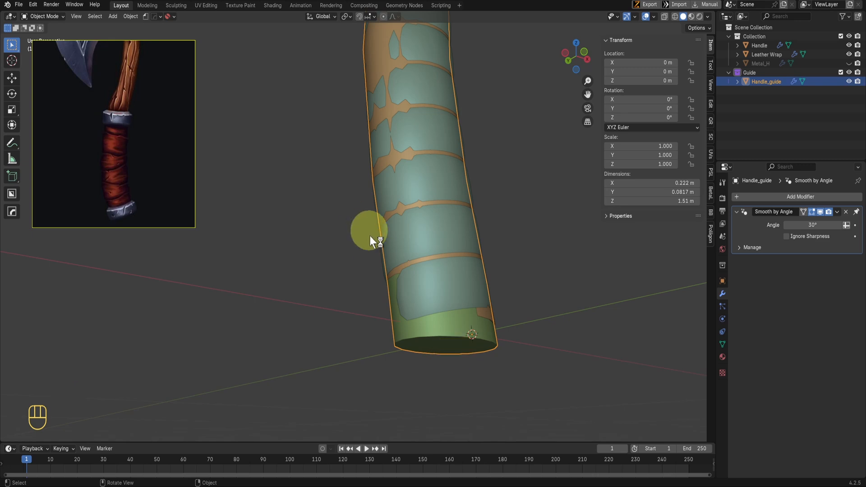
key(ctrl+z)
key(ctrl+z)
middle_drag(459, 276, 432, 299)
scroll(439, 285, up, 2)
Open the leather wrap's source edge for vertex editing in front view
key(KP_1)
scroll(435, 295, up, 2)
click(469, 254)
scroll(445, 277, down, 1)
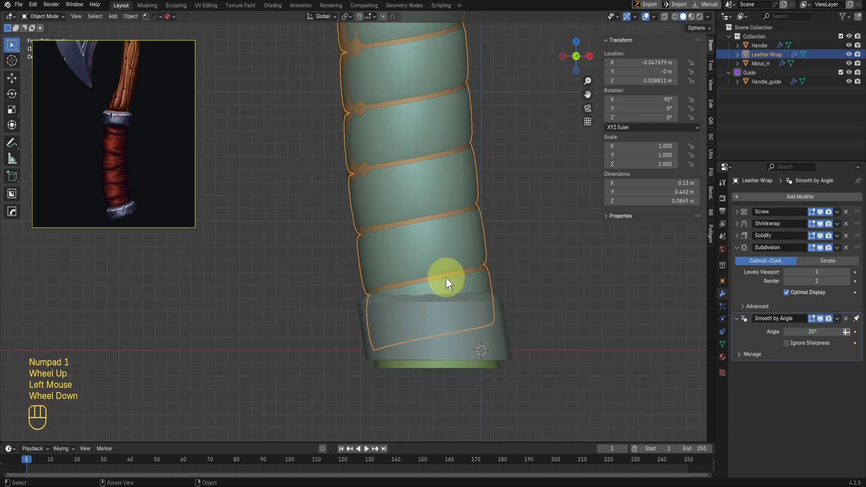
scroll(479, 273, down, 2)
key(Tab)
scroll(450, 300, up, 2)
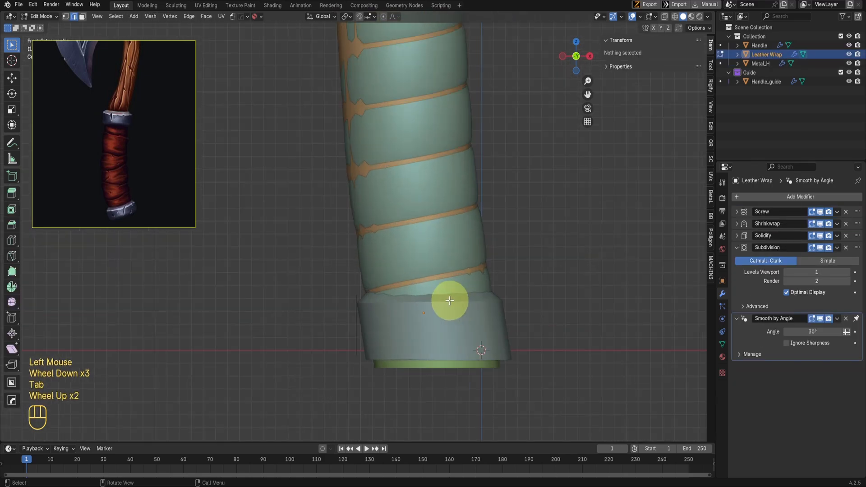
key(Tab)
click(365, 300)
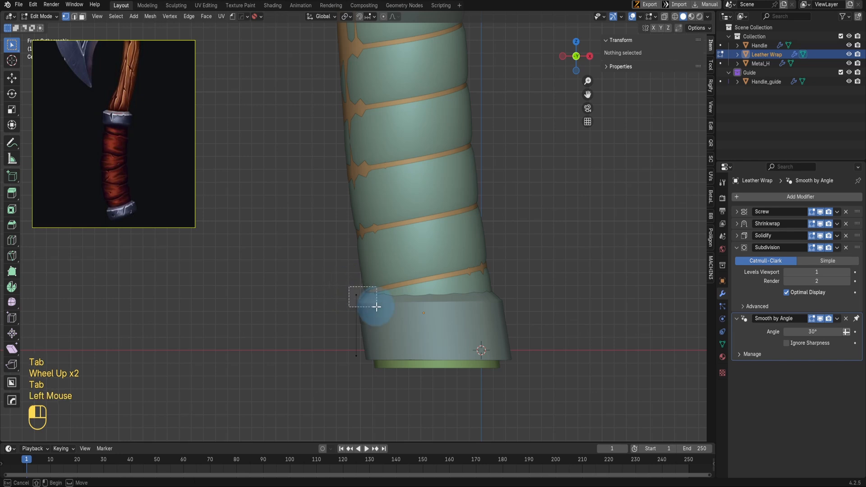
key(g)
key(z)
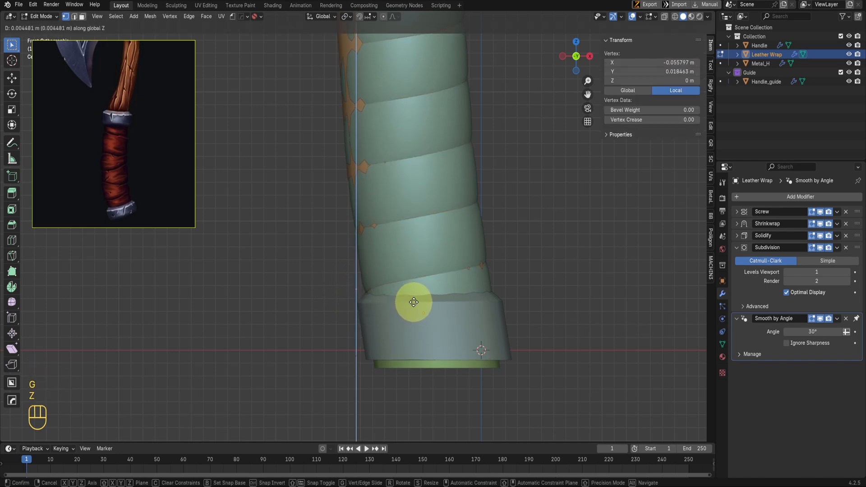
right_click(412, 305)
Move the lower vertex of the wrap's source edge down about 0.0048 m along Z and save the file
click(371, 369)
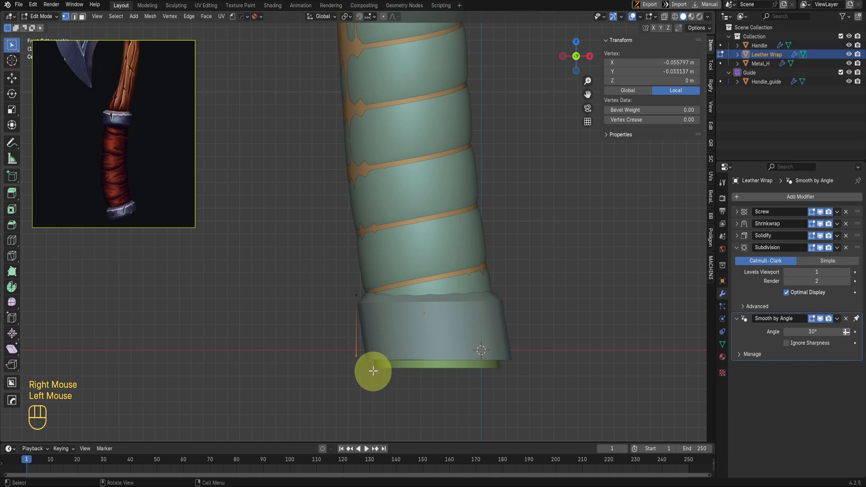
key(g)
key(z)
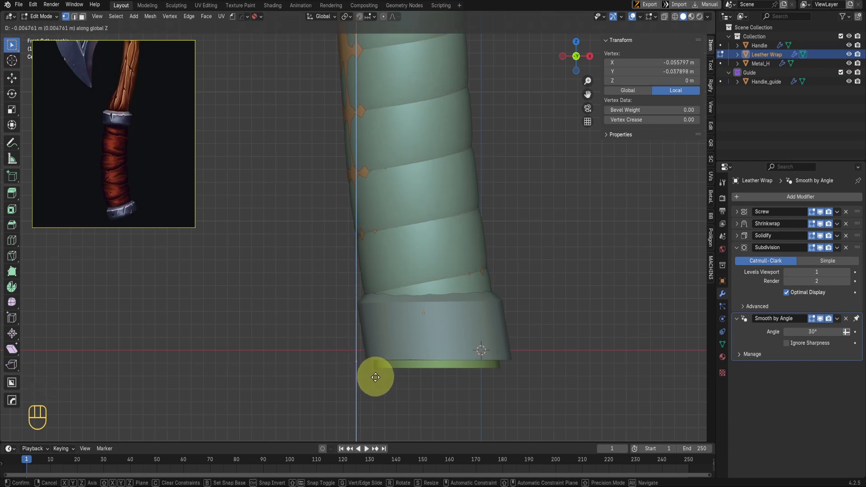
click(375, 377)
scroll(392, 253, down, 2)
key(Tab)
shift+middle_drag(389, 162, 381, 226)
key(ctrl+s)
shift+middle_drag(475, 218, 541, 327)
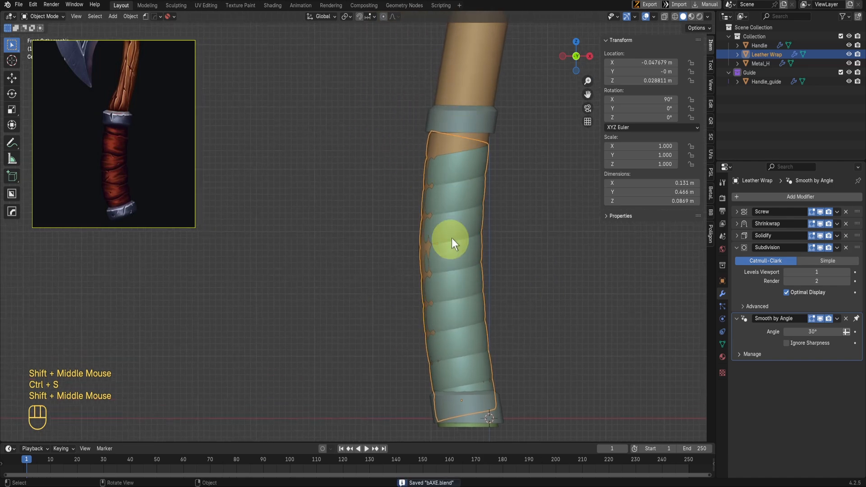
Set the leather wrap's Solidify thickness to 0.006 m
middle_drag(496, 287, 419, 299)
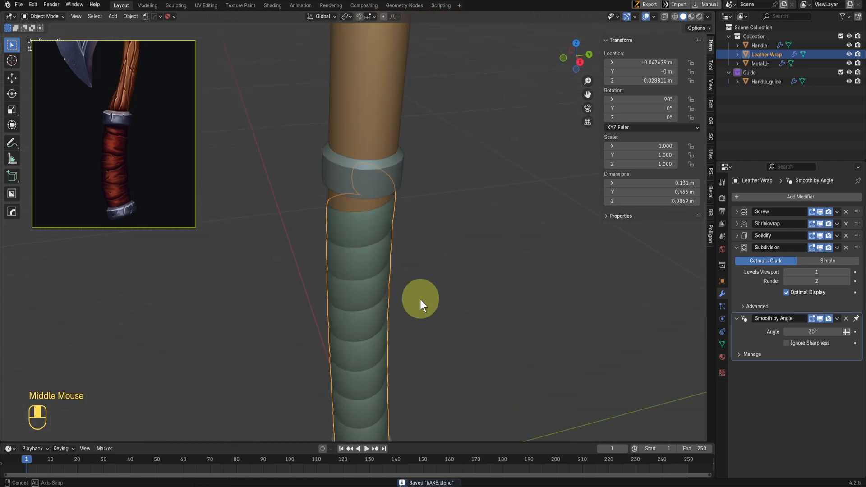
scroll(357, 296, up, 2)
middle_drag(356, 296, 415, 286)
key(KP_1)
scroll(502, 261, down, 2)
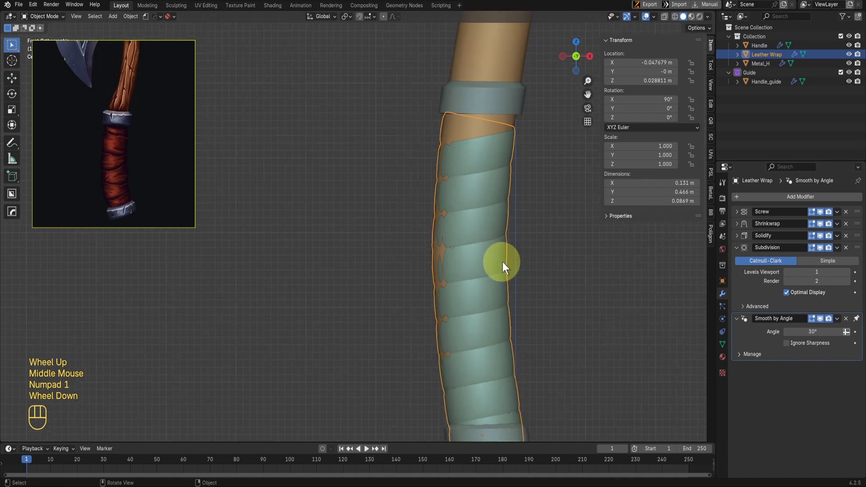
click(742, 235)
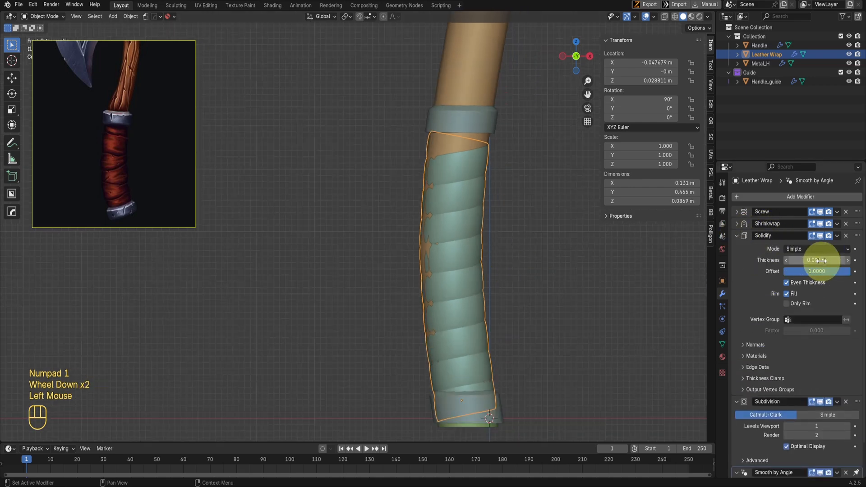
click(802, 259)
text(6)
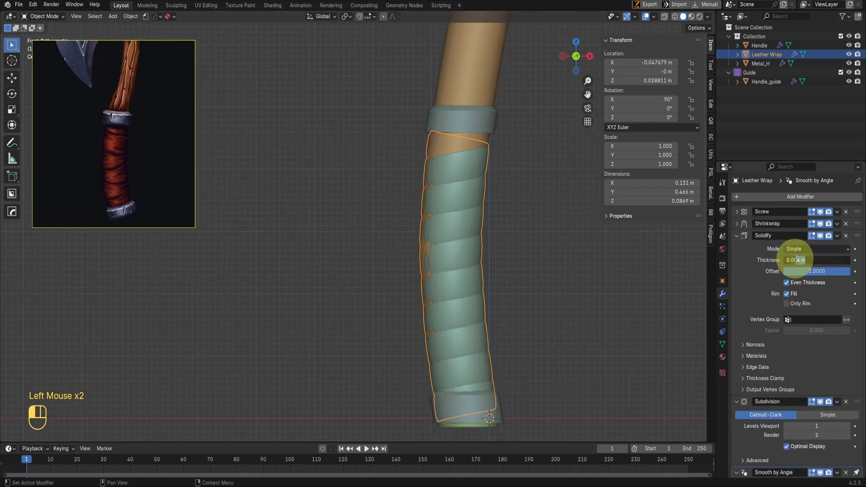
key(Return)
middle_drag(474, 275, 463, 248)
click(521, 276)
key(KP_1)
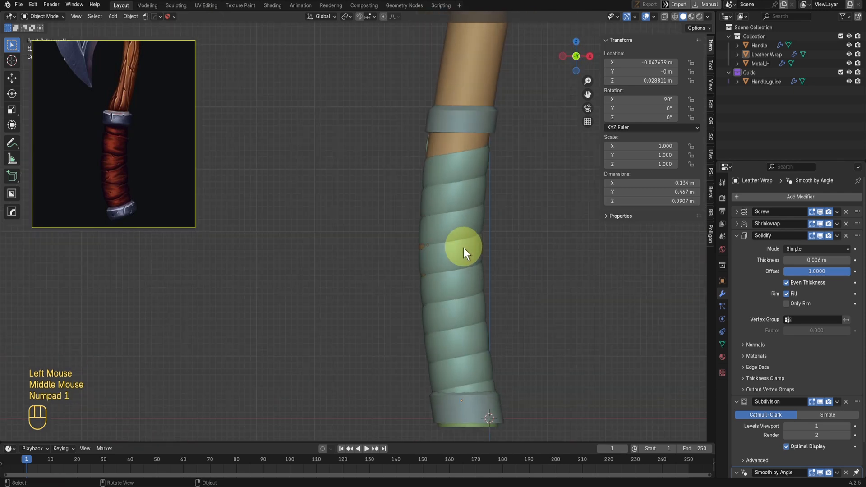
Raise the leather wrap's Screw iterations to 10 so the coils extend into the upper metal ring
shift+scroll(498, 204, up, 1)
shift+middle_drag(499, 204, 492, 282)
scroll(480, 297, up, 2)
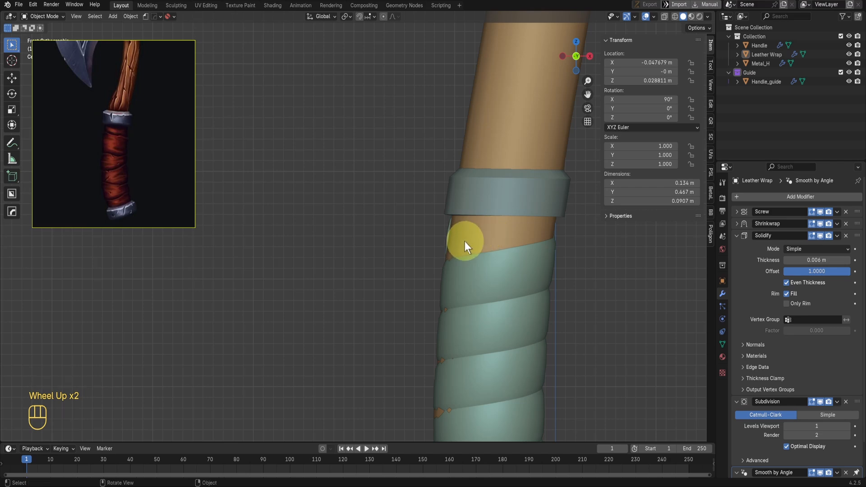
click(738, 211)
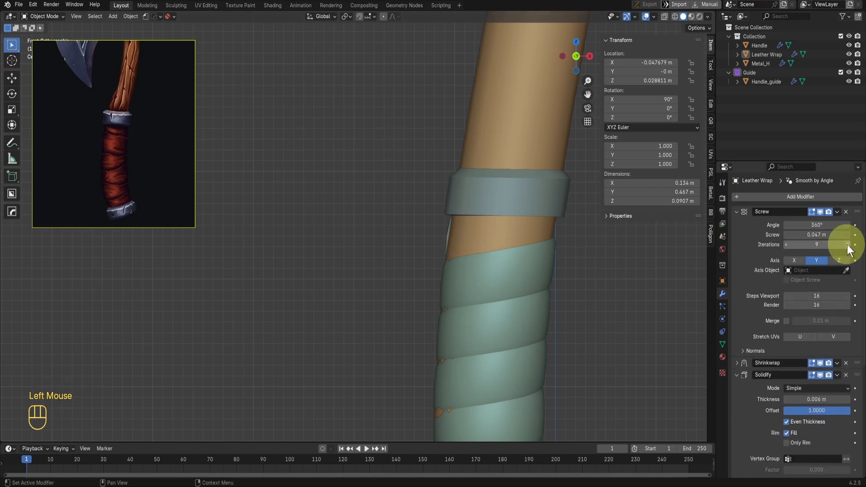
click(844, 245)
key(shift+z)
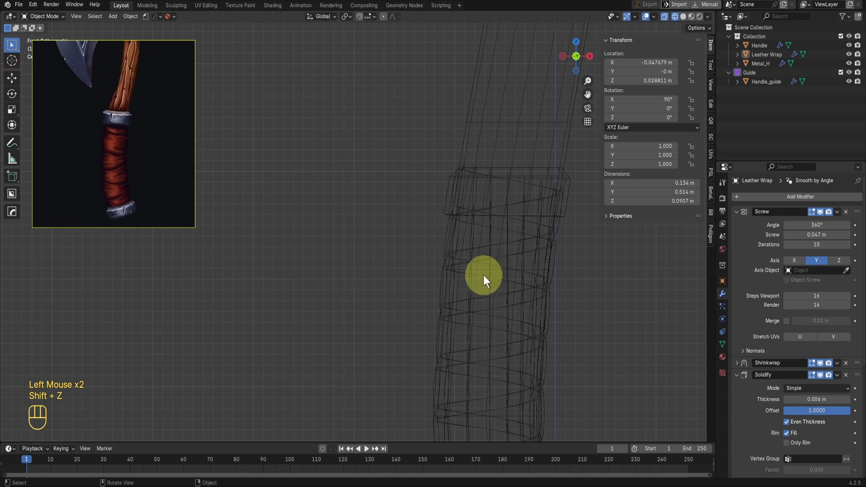
scroll(484, 276, down, 2)
key(shift+z)
Check the leather wrap's fit between both metal rings from several angles, with the wrap selected
mouse_move(410, 273)
middle_down()
mouse_move(548, 313)
mouse_move(309, 142)
middle_up()
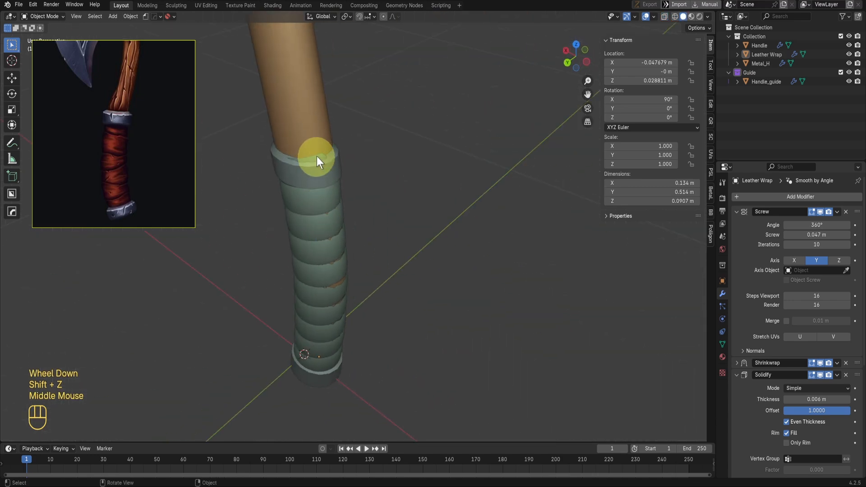
scroll(470, 350, down, 2)
middle_drag(469, 350, 335, 265)
click(425, 275)
scroll(426, 320, down, 1)
key(KP_1)
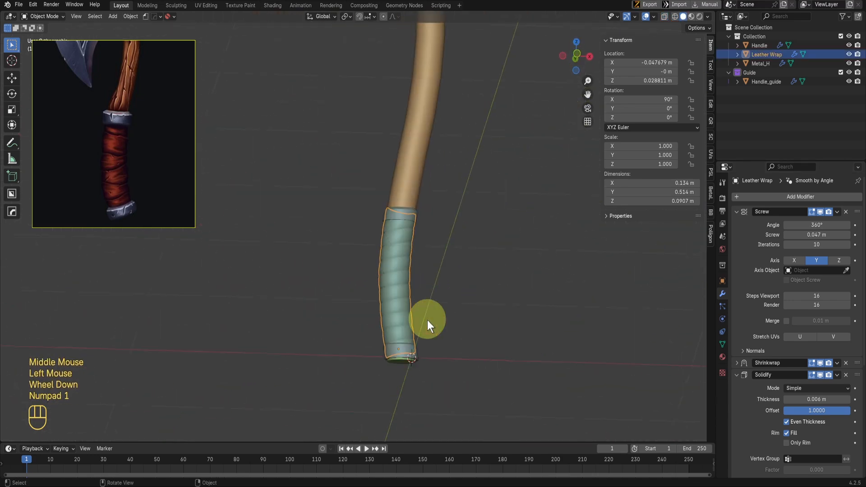
Duplicate the leather wrap in place and move the copy into a new collection named Backup
scroll(472, 291, up, 1)
key(shift+d)
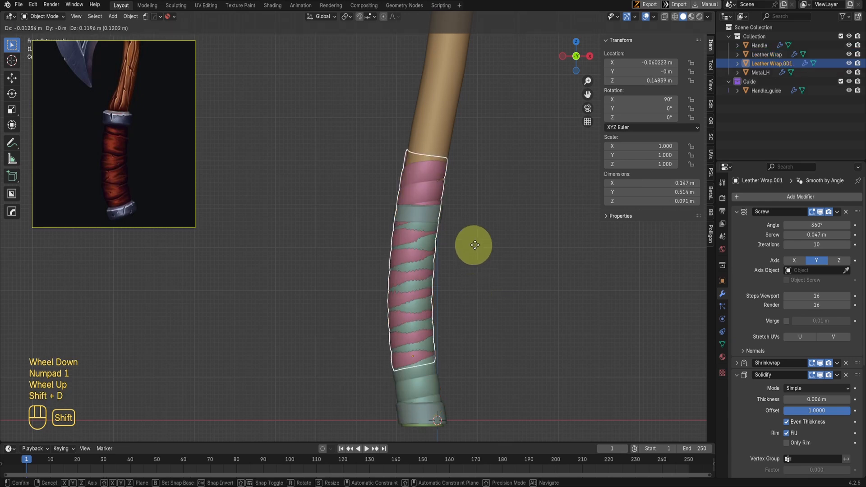
right_click(467, 278)
key(m)
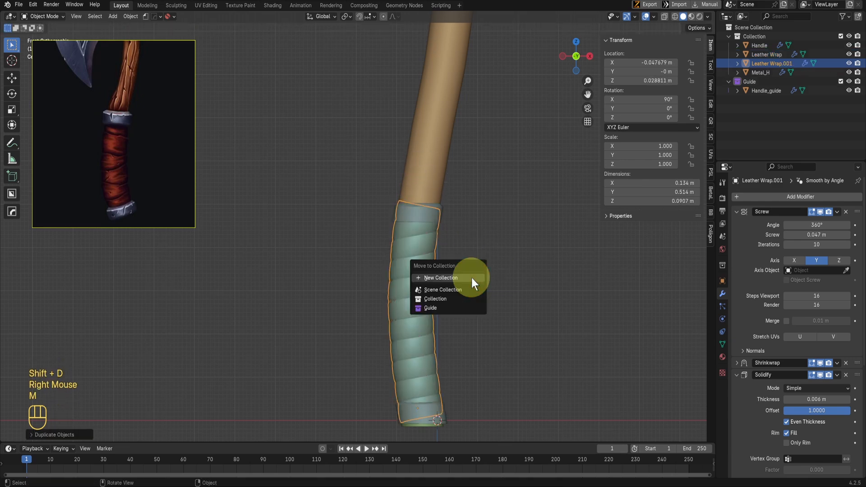
click(472, 277)
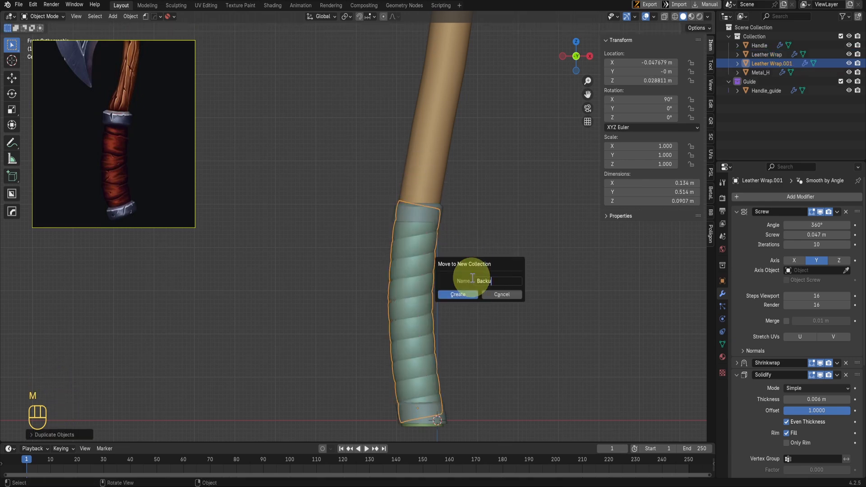
text(Backup)
key(Return)
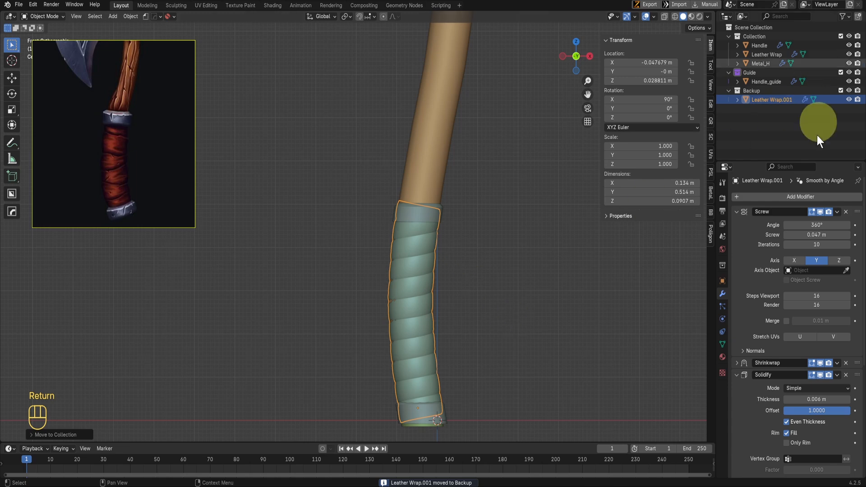
Give the Backup collection a green colour tag and exclude both the Backup and Guide collections from the view layer
right_click(741, 93)
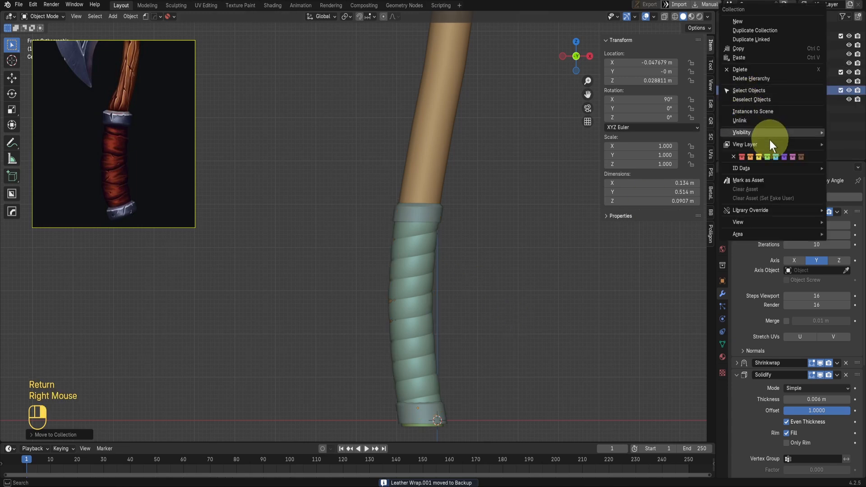
click(765, 156)
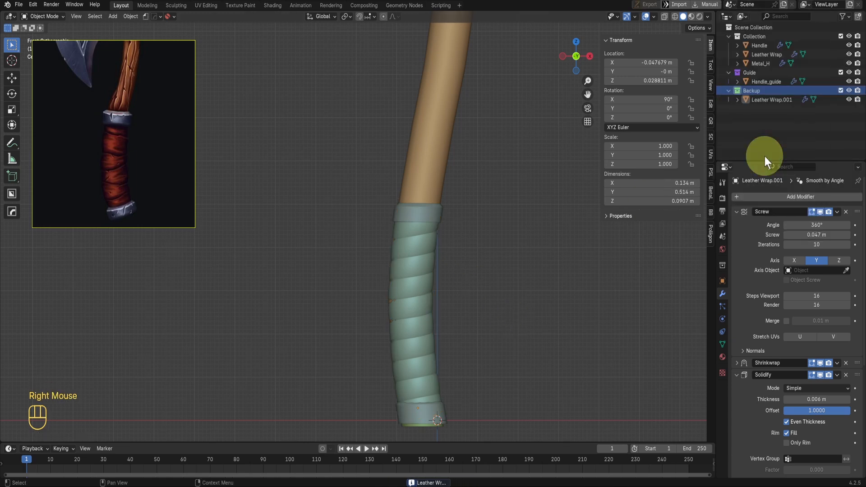
click(840, 91)
click(840, 72)
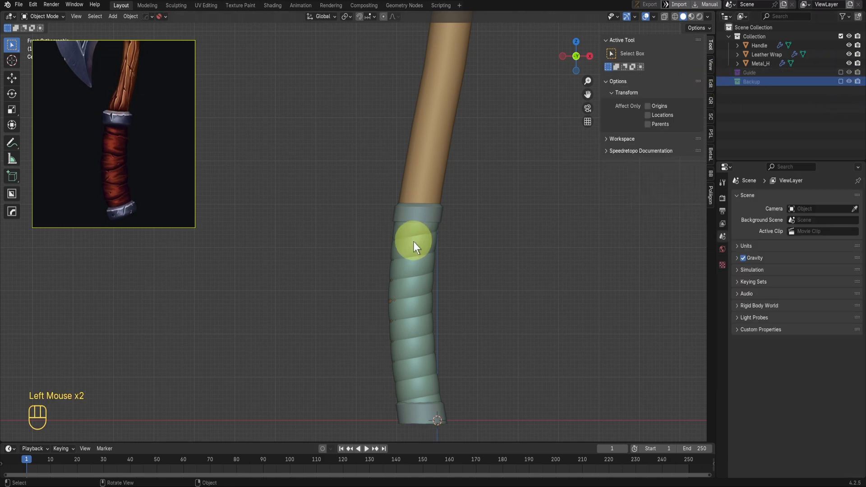
Select the original leather wrap and apply its Screw modifier
scroll(413, 241, down, 1)
click(397, 278)
scroll(428, 317, up, 1)
scroll(428, 317, up, 1)
shift+scroll(428, 316, up, 1)
shift+middle_drag(428, 317, 490, 234)
scroll(506, 283, up, 2)
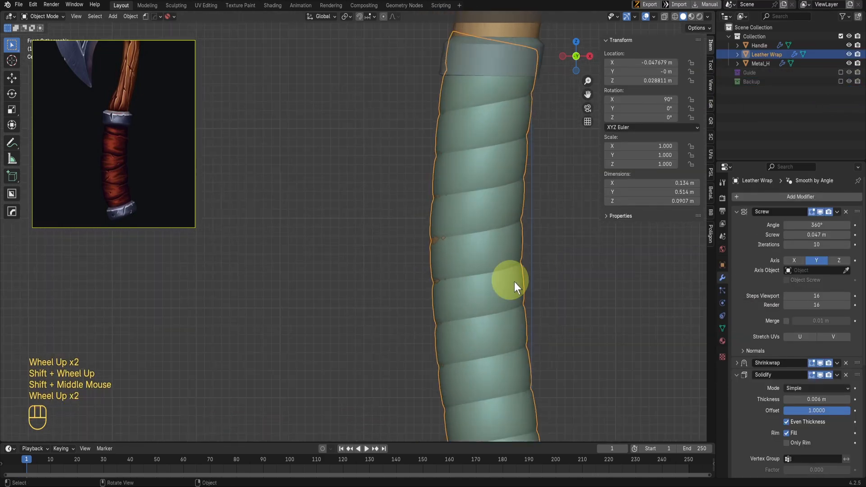
shift+middle_drag(506, 283, 493, 267)
scroll(492, 267, down, 2)
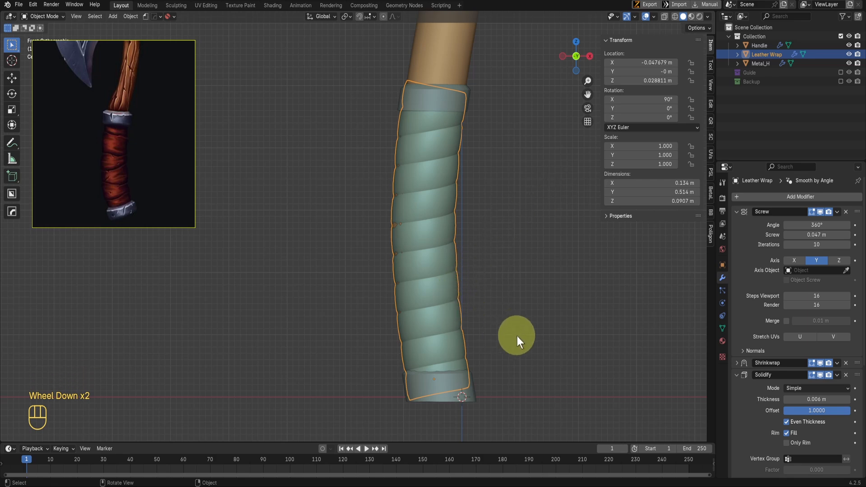
scroll(459, 332, up, 3)
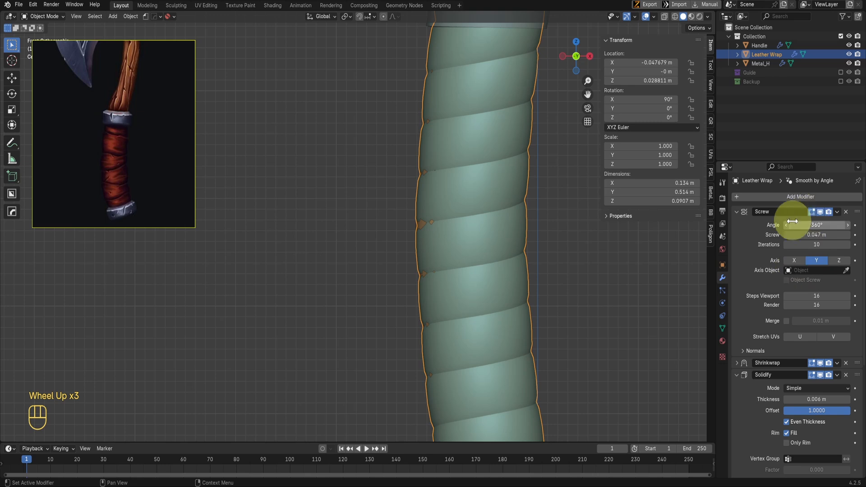
key(ctrl+a)
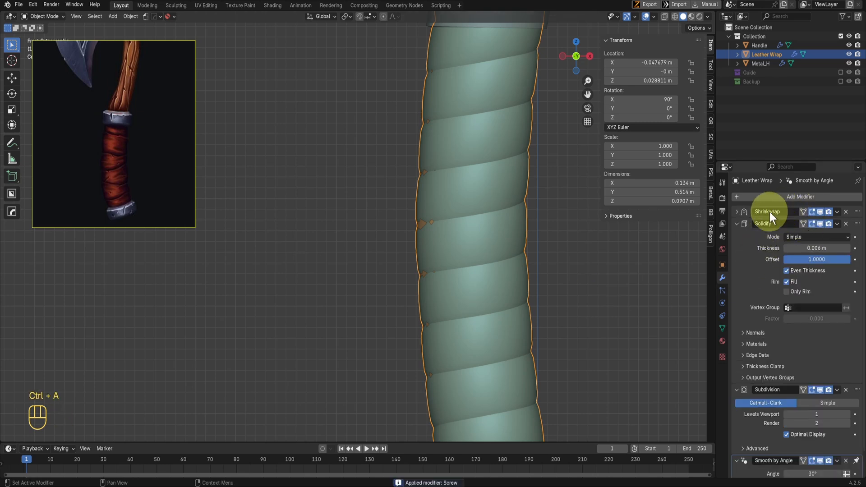
Start editing the leather wrap's mesh and enable on-cage display for its Shrinkwrap, Solidify and Subdivision modifiers
shift+middle_drag(361, 193, 396, 272)
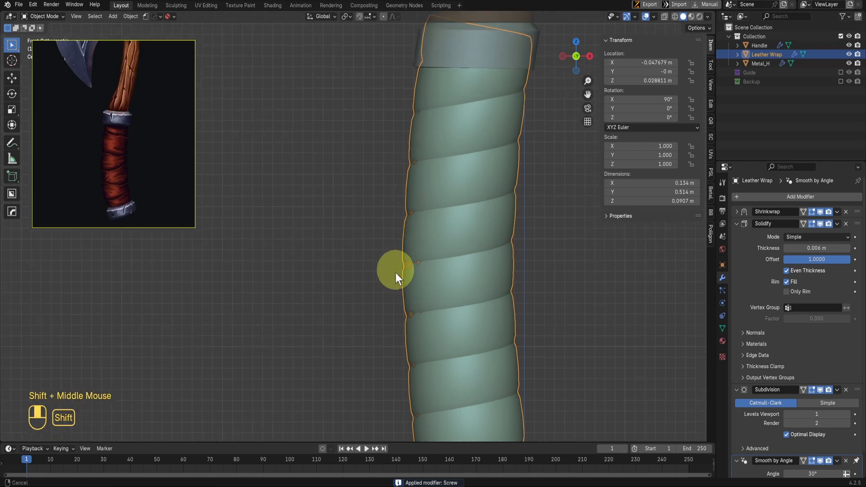
shift+scroll(396, 272, down, 1)
scroll(426, 163, down, 1)
key(Tab)
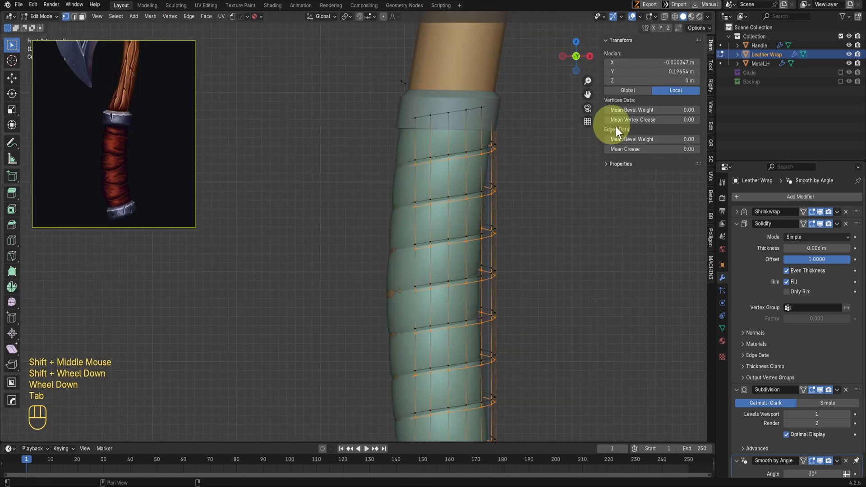
scroll(545, 279, down, 1)
scroll(545, 279, down, 1)
shift+middle_drag(545, 279, 445, 246)
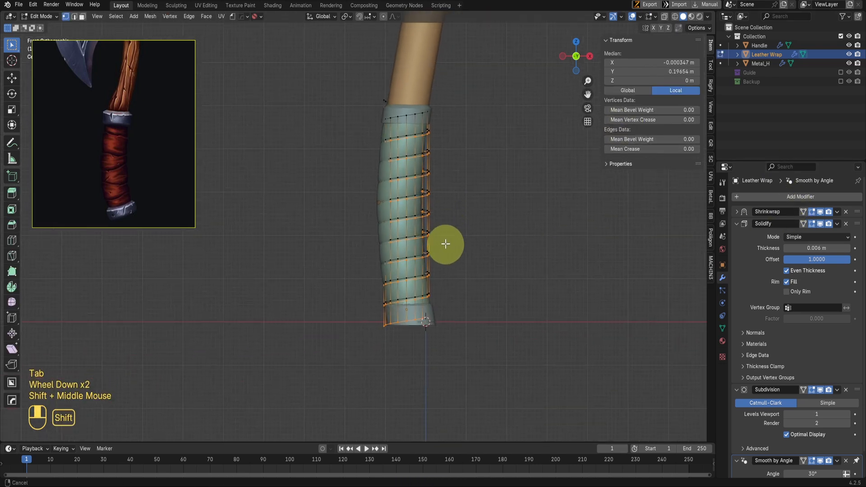
click(803, 211)
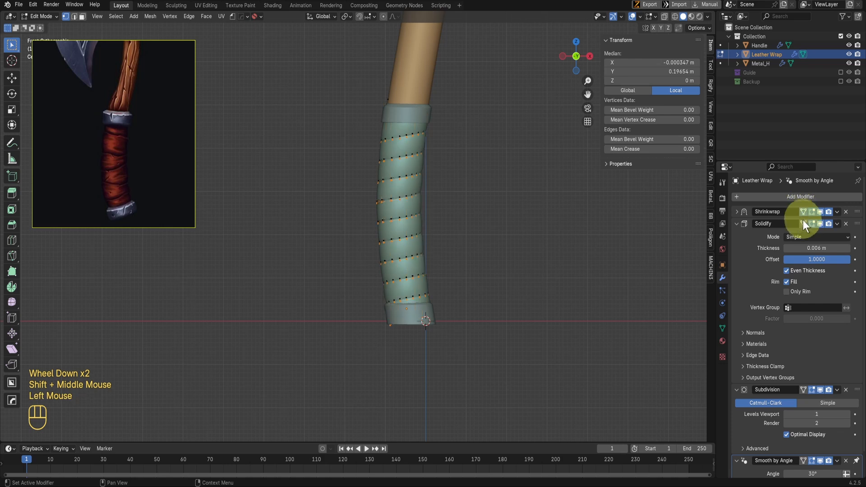
click(804, 223)
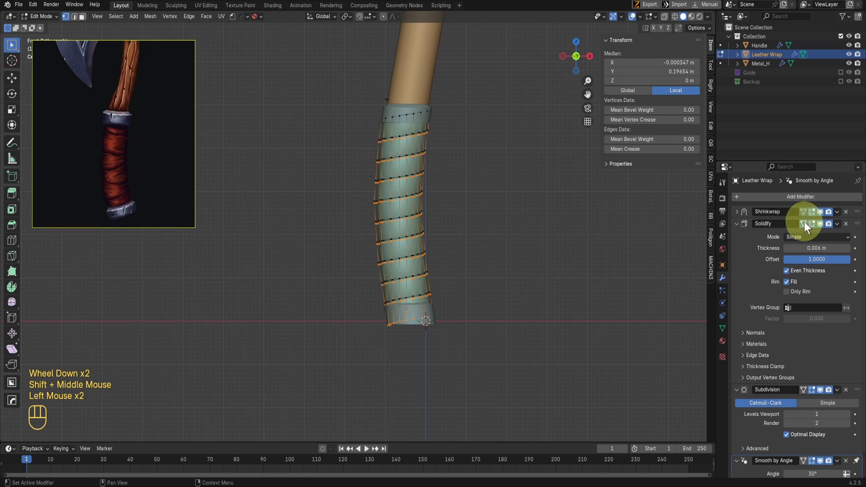
click(803, 389)
Add one centred loop cut running along the full spiral of the leather wrap
scroll(373, 230, up, 1)
scroll(518, 257, up, 1)
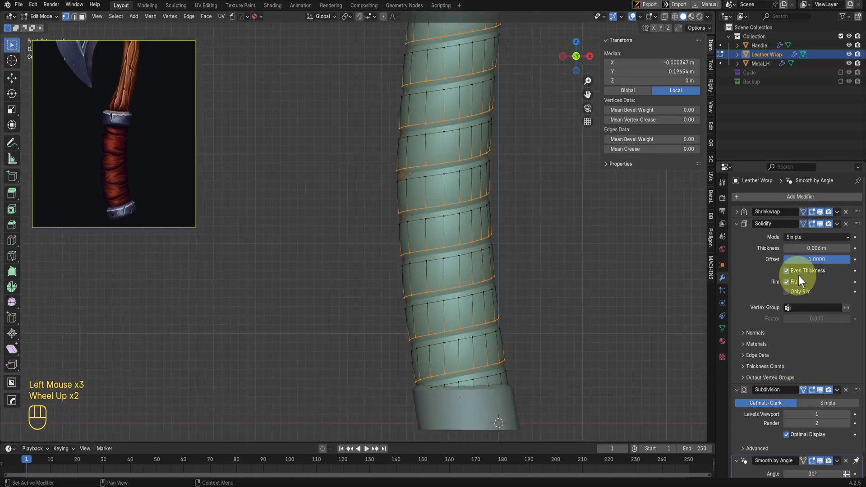
scroll(506, 205, up, 2)
shift+middle_drag(506, 204, 470, 251)
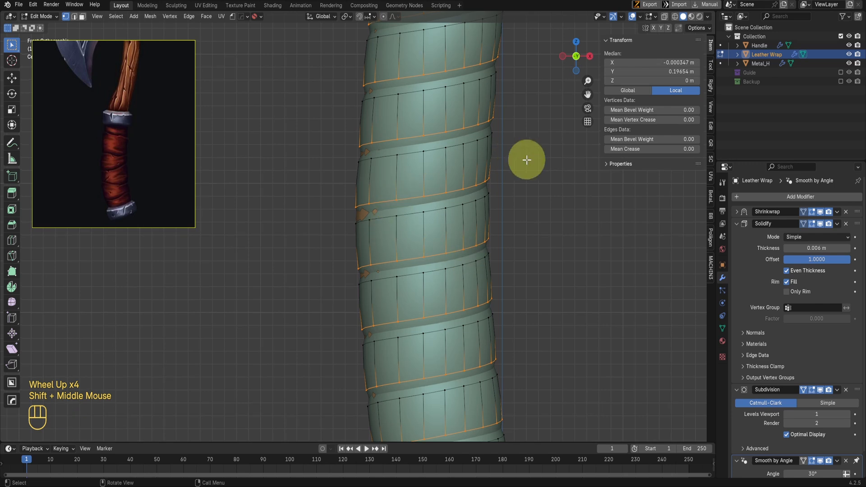
shift+scroll(432, 194, up, 2)
shift+middle_drag(436, 201, 433, 141)
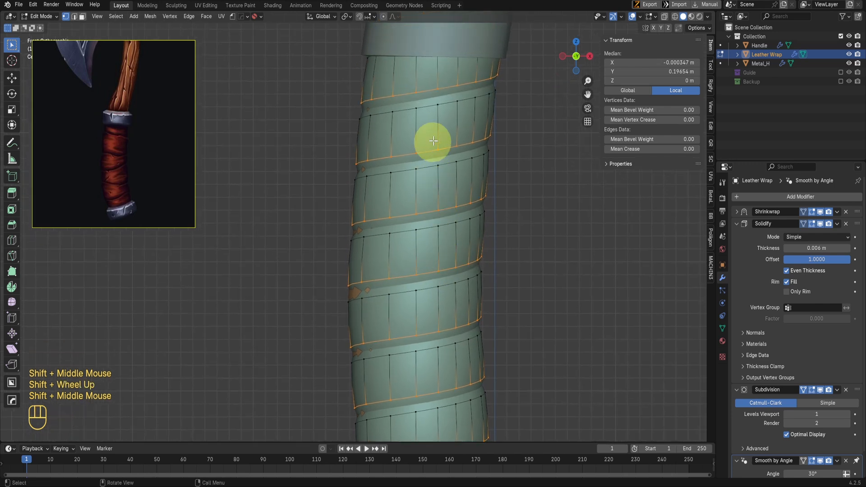
key(ctrl+r)
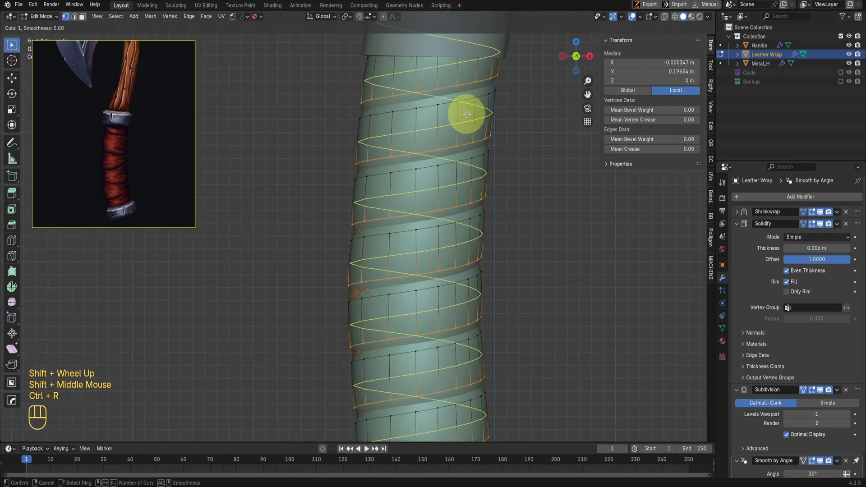
click(467, 114)
mouse_move(466, 114)
mouse_down()
mouse_move(464, 93)
mouse_move(467, 115)
mouse_up()
scroll(536, 207, down, 2)
scroll(536, 207, down, 1)
shift+middle_drag(536, 207, 489, 197)
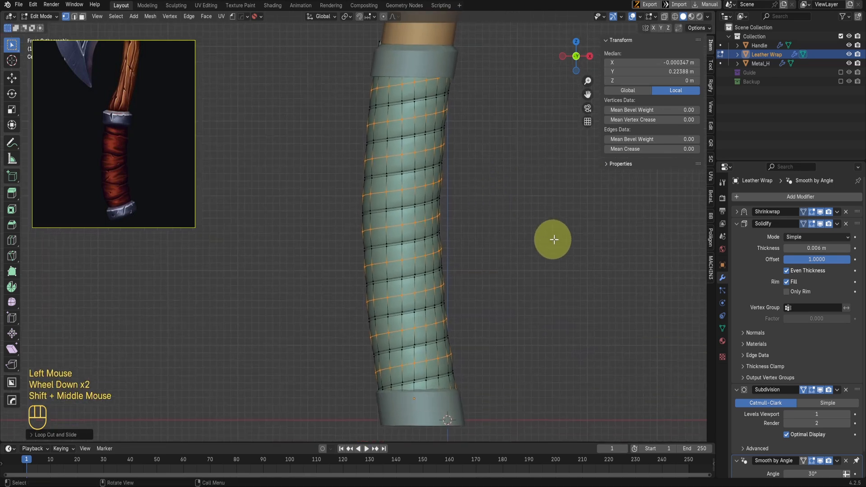
Leave mesh editing, save the file and apply the leather wrap's Shrinkwrap modifier
key(alt+s)
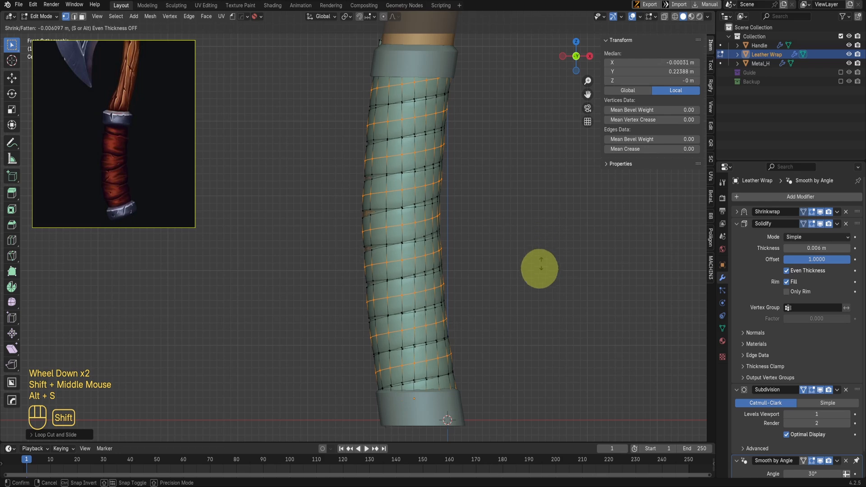
right_click(539, 264)
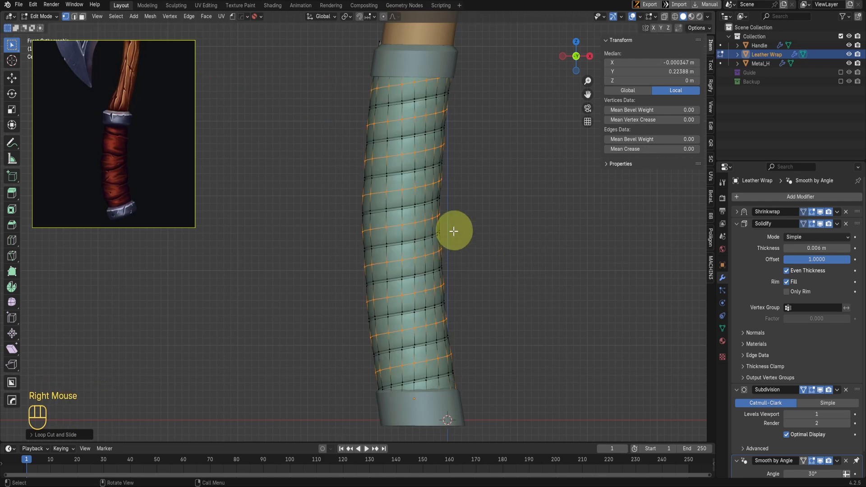
key(Tab)
key(ctrl+s)
scroll(483, 226, up, 2)
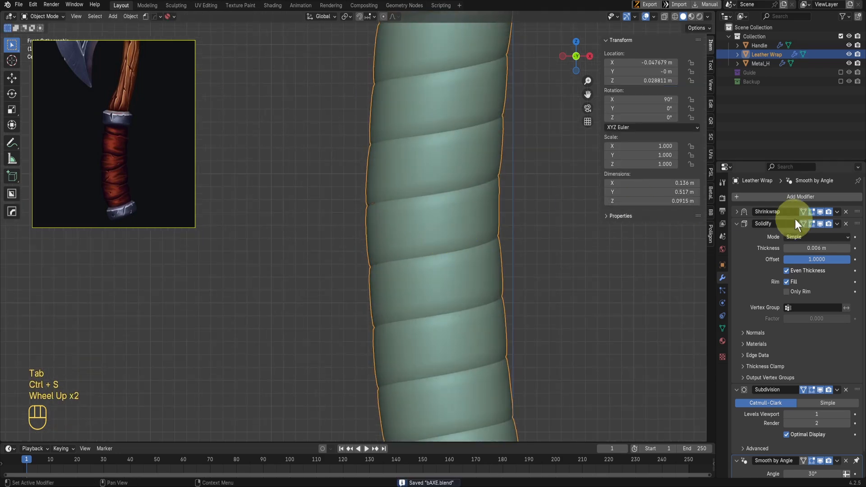
key(ctrl+a)
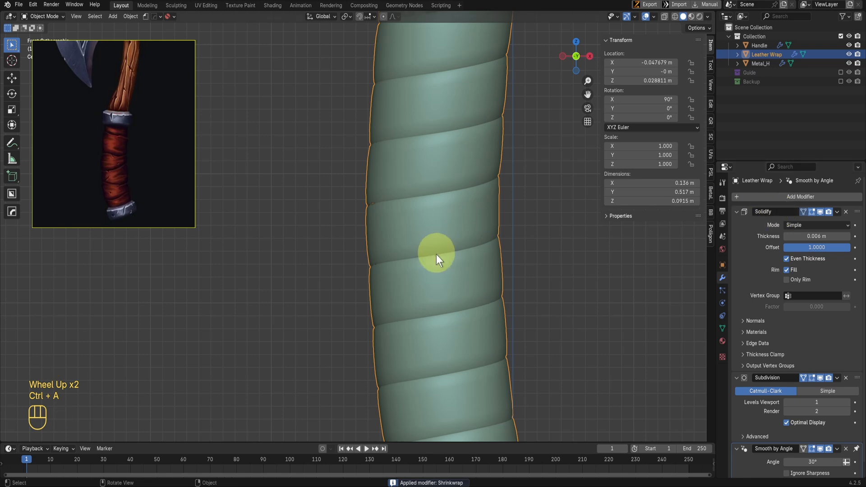
scroll(497, 218, down, 2)
Shrink the wrap's middle spiral loop slightly inward along its normals and inspect the coils between the metal rings
key(Tab)
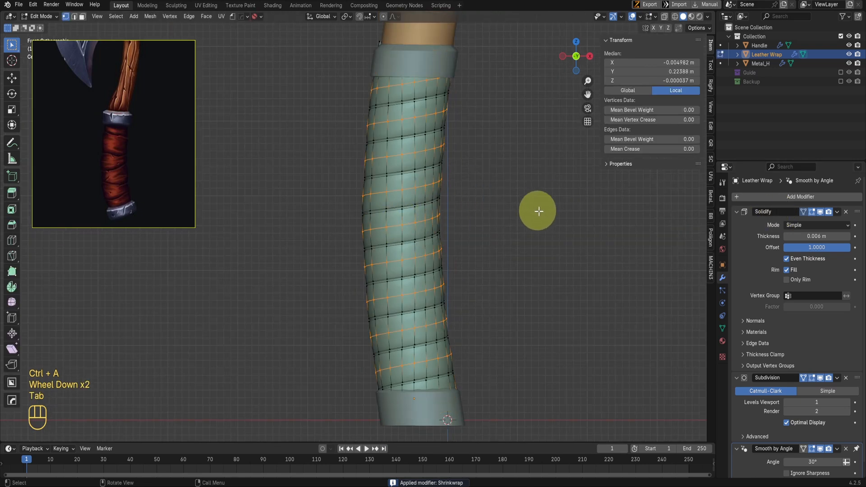
key(alt+s)
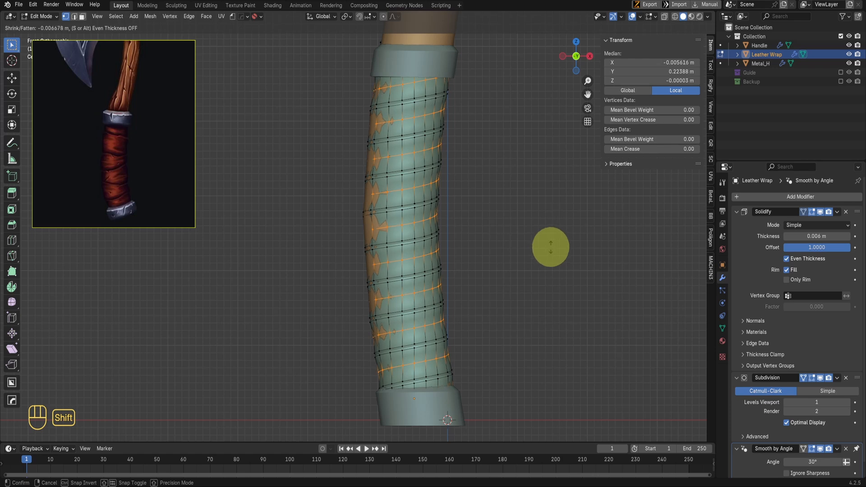
shift+click(556, 239)
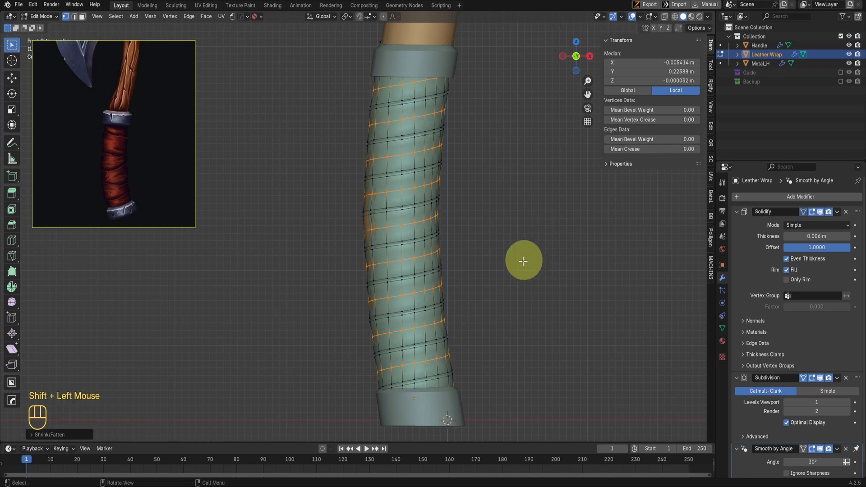
shift+middle_drag(526, 257, 507, 228)
key(Tab)
scroll(498, 278, up, 2)
scroll(498, 279, down, 2)
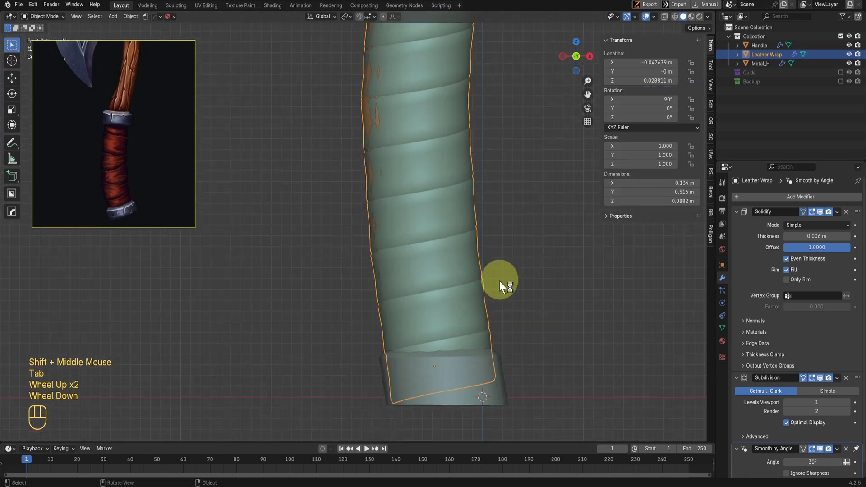
shift+middle_drag(453, 258, 483, 334)
scroll(483, 334, up, 1)
Select the upper border edge loop of the spiral strip and scale it to about 0.91 with Z locked
key(Tab)
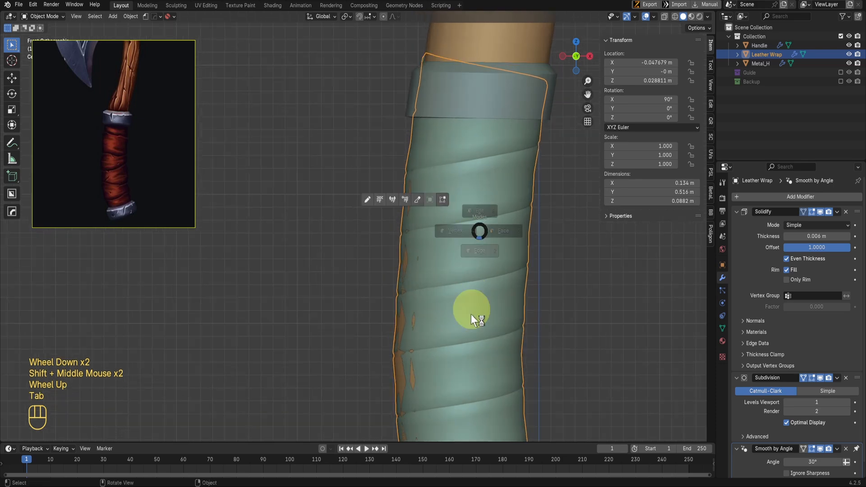
alt+click(471, 163)
scroll(516, 169, down, 2)
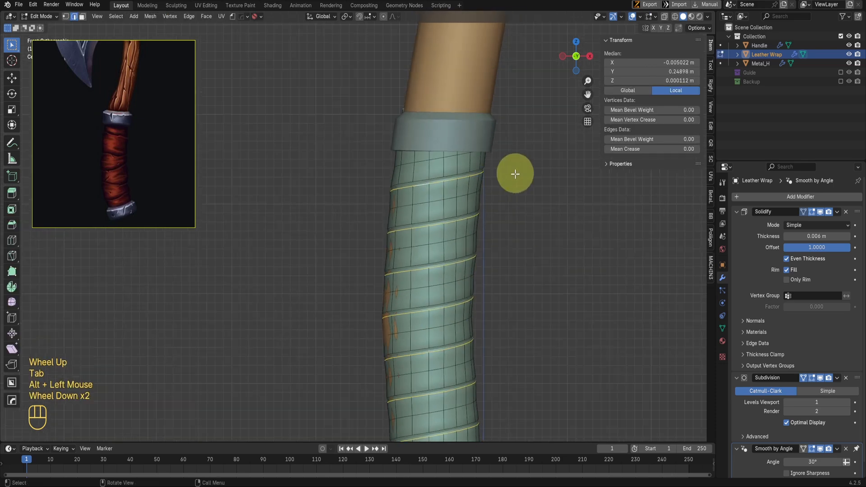
key(s)
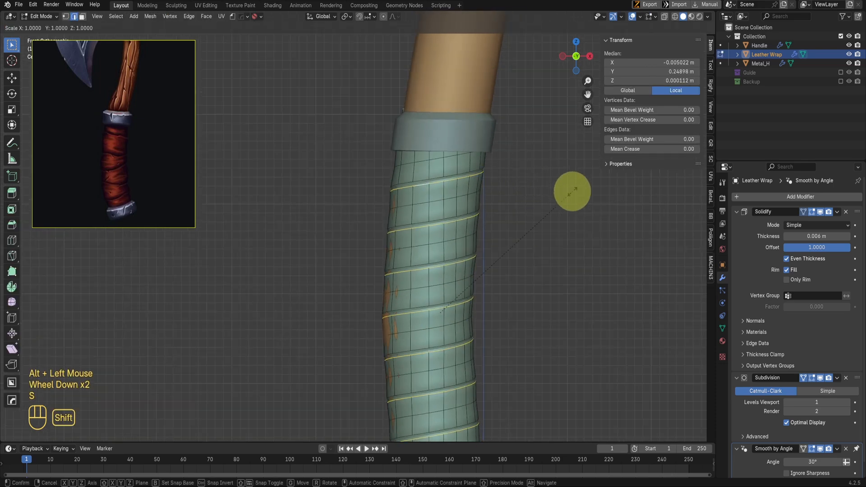
key(shift+z)
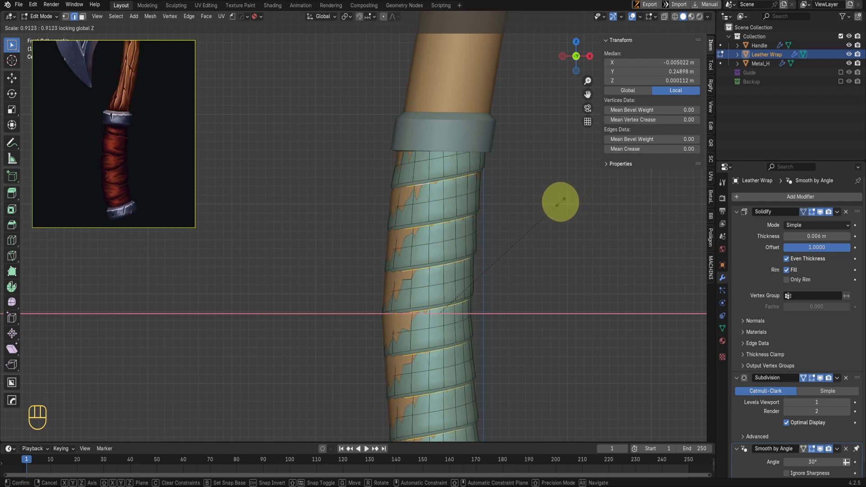
click(561, 202)
Move the selected spiral border loop up about 0.001 m along Z and check the wrap in wireframe
scroll(518, 218, up, 2)
shift+middle_drag(512, 210, 493, 226)
key(g)
key(z)
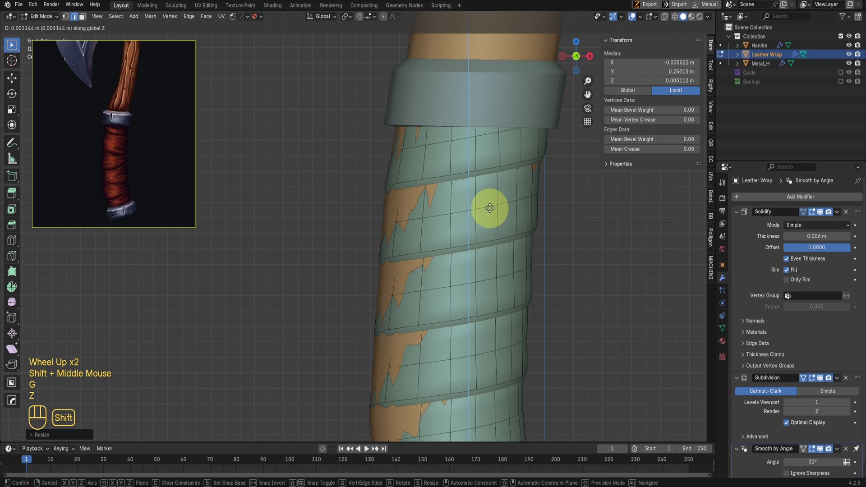
shift+click(490, 210)
key(shift+z)
key(shift+z)
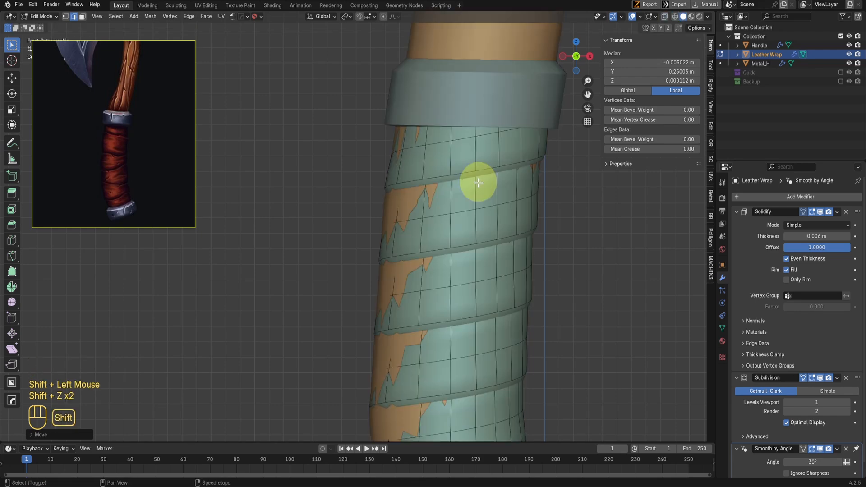
Leave mesh editing of the leather wrap, check where the handle pokes through the coils, and select the handle
scroll(476, 167, down, 2)
key(Tab)
scroll(505, 271, down, 2)
shift+middle_drag(487, 279, 464, 291)
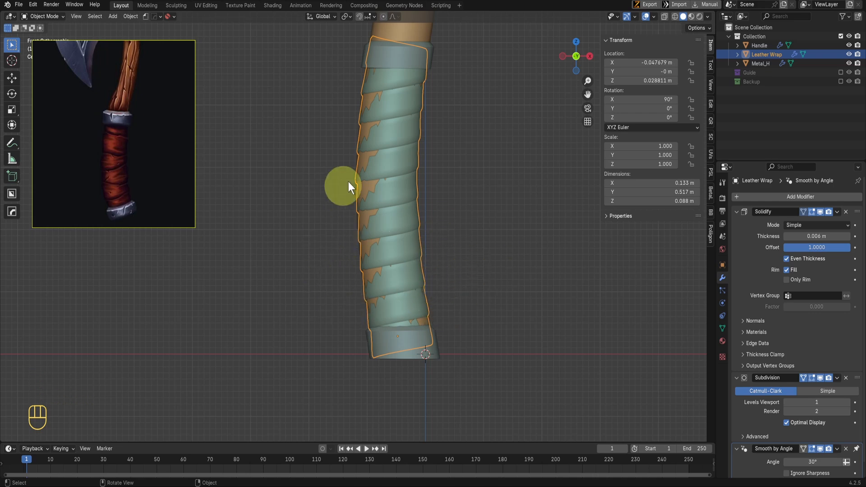
scroll(437, 145, down, 1)
shift+middle_drag(437, 145, 429, 180)
scroll(429, 212, up, 2)
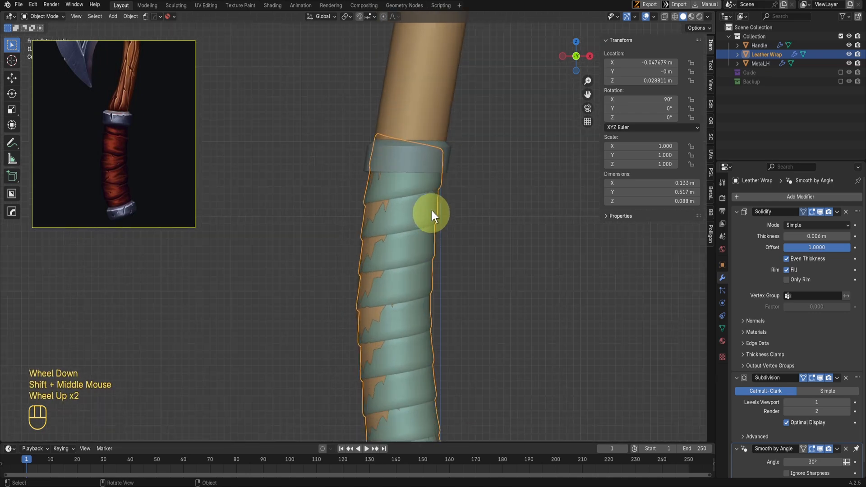
click(427, 86)
scroll(410, 212, down, 1)
scroll(409, 212, down, 1)
shift+middle_drag(410, 212, 431, 170)
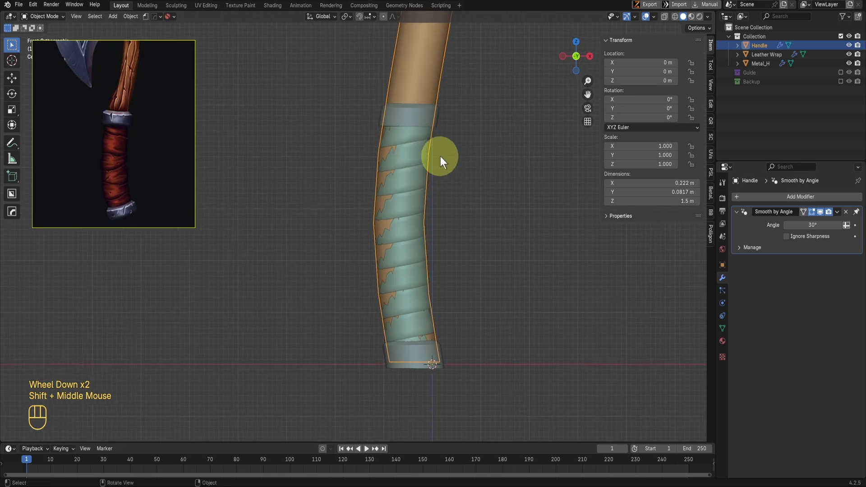
click(783, 192)
mouse_move(783, 194)
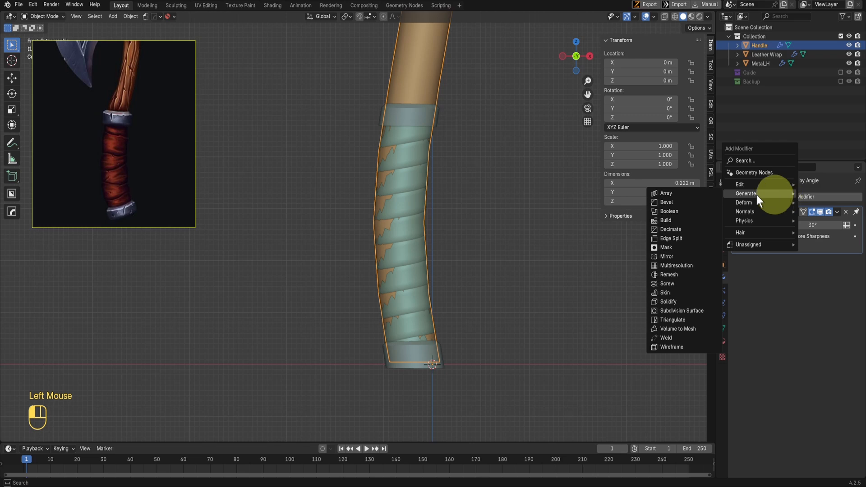
scroll(423, 117, down, 2)
shift+middle_drag(417, 191, 392, 282)
scroll(455, 273, up, 1)
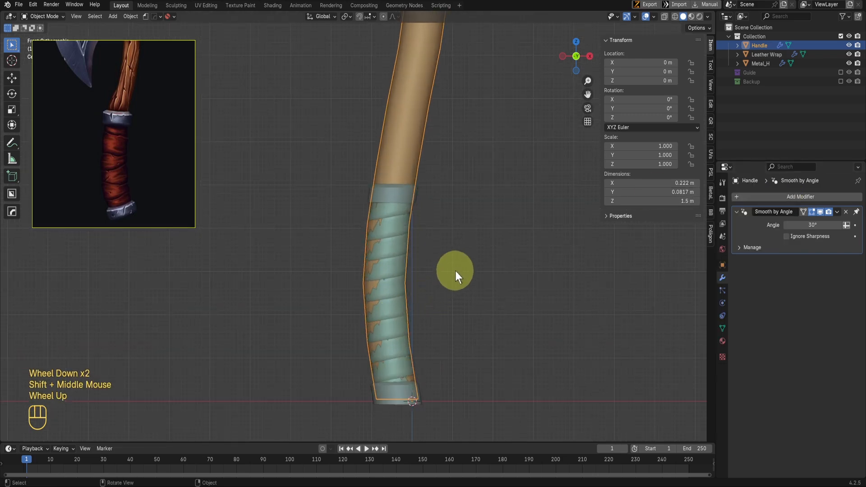
In the handle's mesh, select the vertices beneath the leather wrap and scale them to about 0.85 with Z locked
key(Tab)
key(shift+z)
drag(348, 216, 431, 311)
shift+drag(299, 272, 483, 373)
scroll(437, 354, up, 2)
key(shift+z)
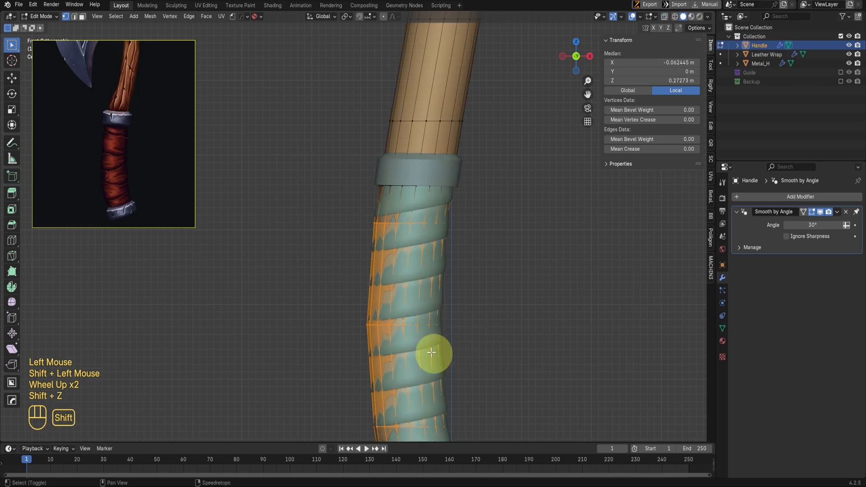
shift+scroll(545, 323, up, 1)
key(s)
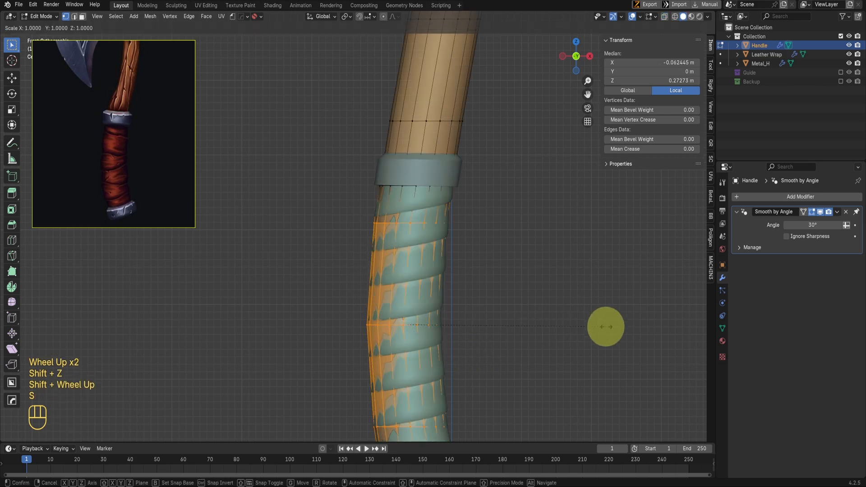
key(shift+z)
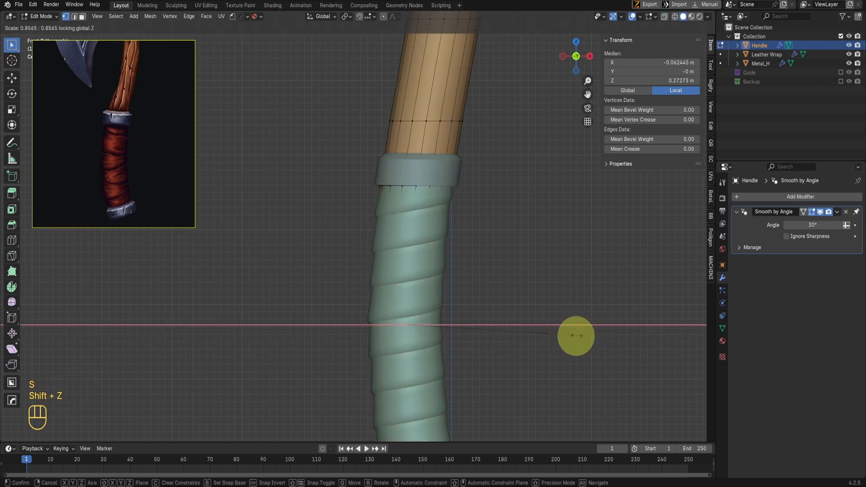
click(572, 338)
Select the handle's edge ring at the upper metal ring's lower rim and scale it inward with Z locked
key(shift+z)
drag(344, 166, 567, 217)
key(s)
key(shift+z)
click(534, 223)
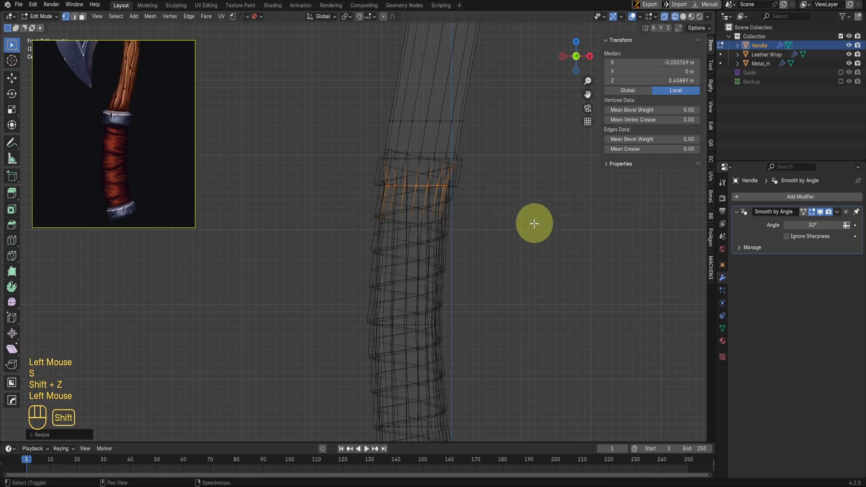
Return to solid shading, leave the handle's mesh editing, deselect it and save the file
key(shift+z)
key(Tab)
scroll(493, 310, down, 1)
click(493, 310)
mouse_move(493, 309)
shift+middle_down()
mouse_move(464, 265)
mouse_move(498, 293)
shift+middle_up()
key(ctrl+s)
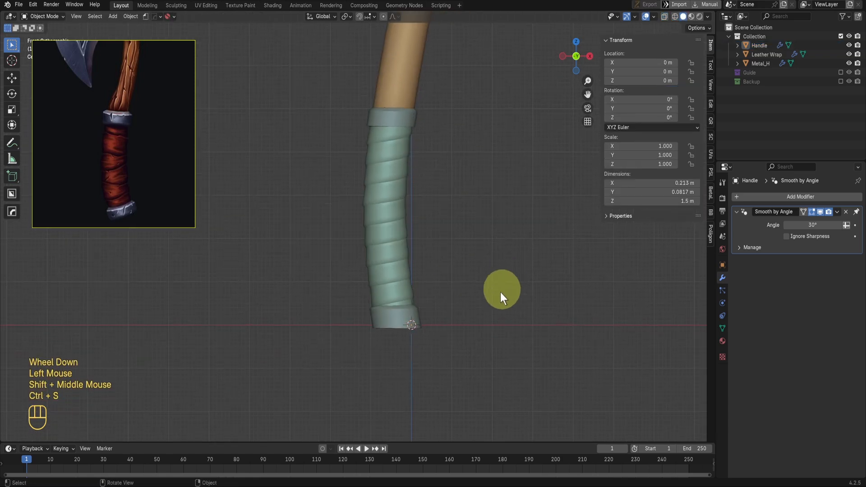
Examine the leather wrap's coils along the lower handle from the front and at an angle
scroll(485, 309, up, 2)
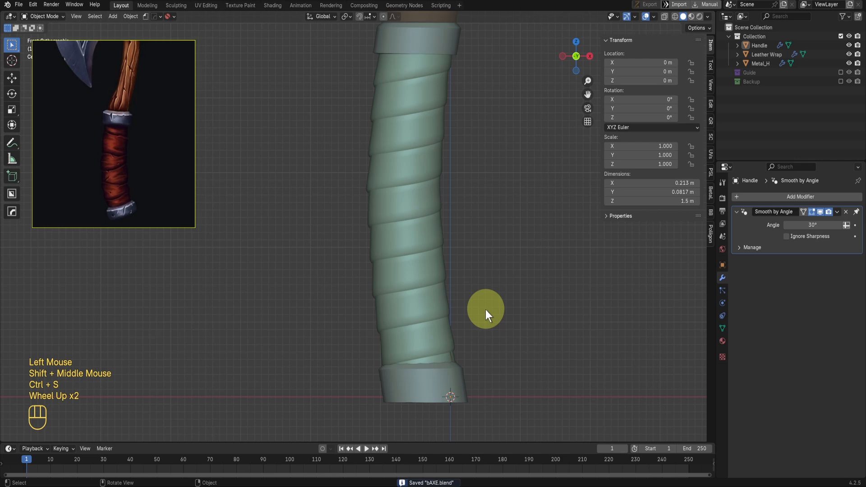
scroll(511, 271, down, 1)
shift+middle_drag(510, 239, 489, 277)
middle_drag(489, 277, 432, 264)
scroll(431, 264, down, 2)
key(KP_1)
scroll(438, 261, down, 2)
scroll(442, 255, up, 5)
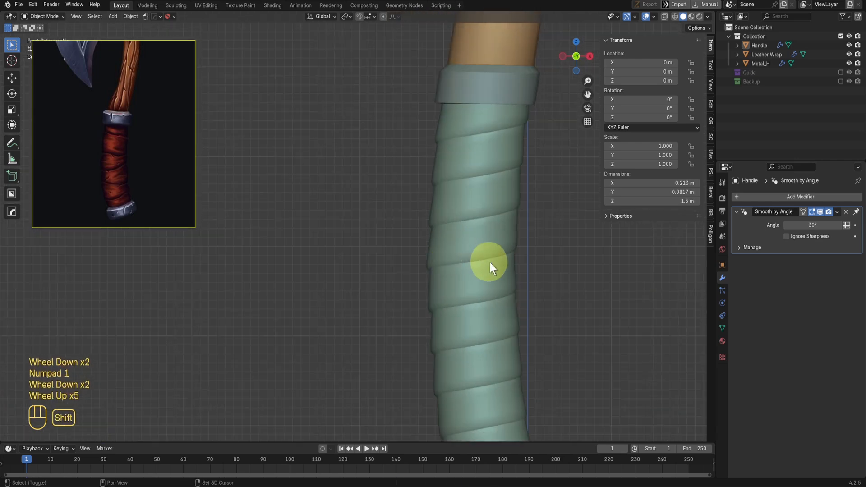
shift+middle_drag(490, 267, 426, 196)
scroll(436, 228, down, 2)
shift+middle_drag(435, 227, 431, 314)
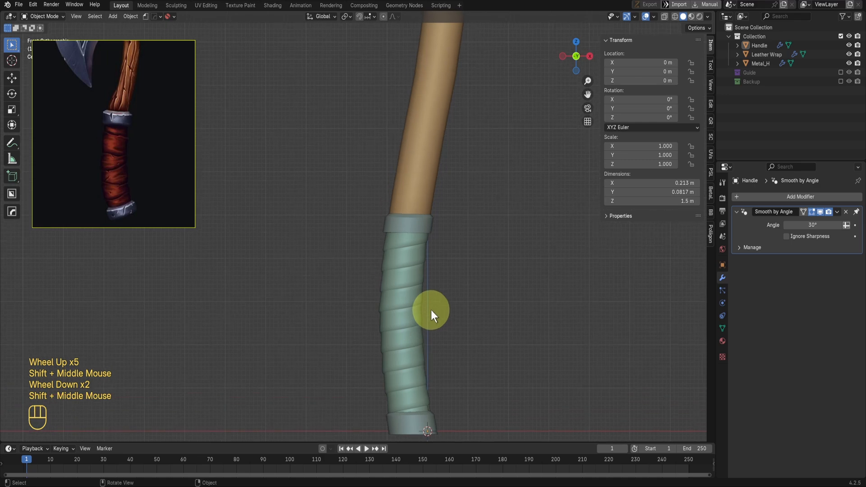
Select the leather wrap, save the file and collapse its Solidify and Subdivision modifier settings
click(424, 275)
scroll(474, 318, up, 1)
key(ctrl+s)
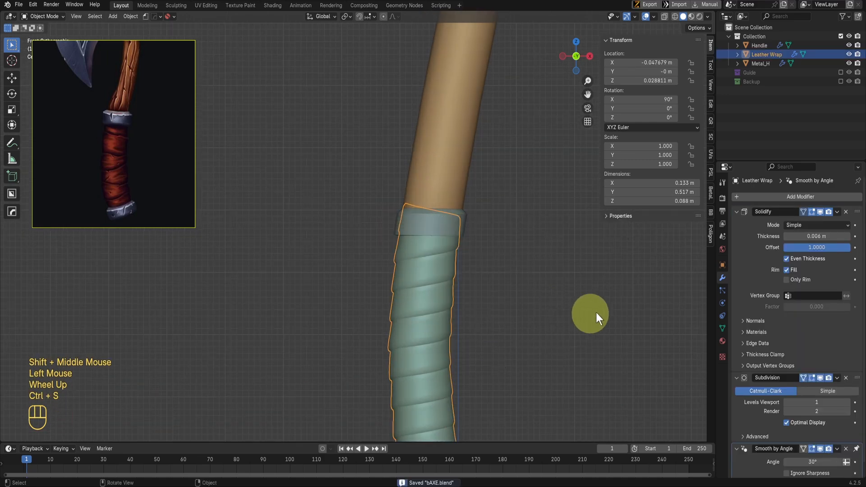
click(736, 211)
click(736, 224)
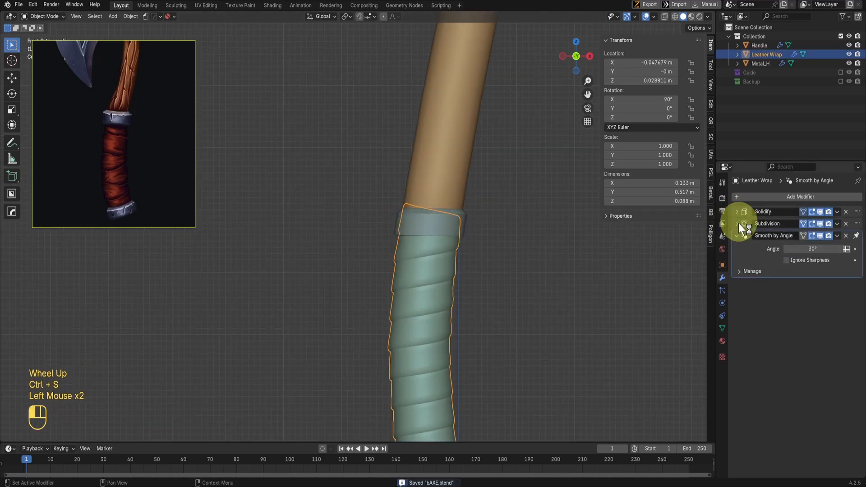
Examine the overlapping coil edges near the upper metal ring closely for gaps and shading
scroll(506, 304, up, 1)
scroll(506, 304, up, 2)
shift+middle_drag(377, 251, 253, 198)
click(477, 274)
scroll(477, 283, up, 2)
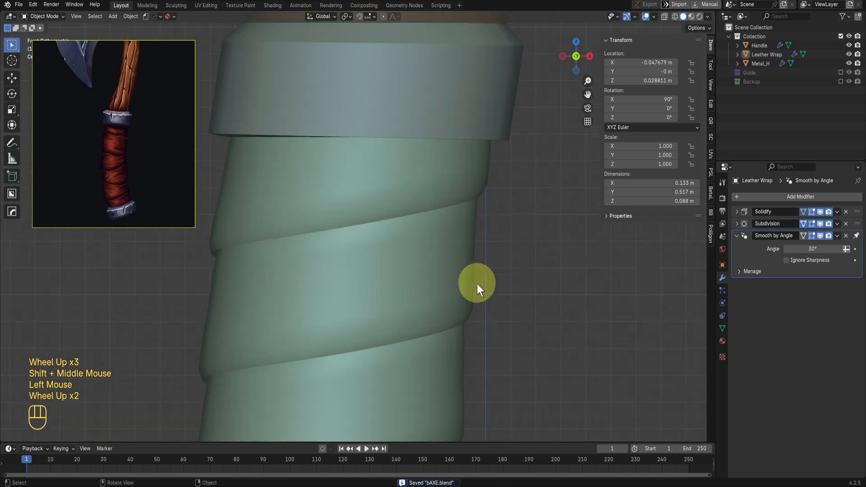
shift+middle_drag(388, 279, 361, 266)
shift+scroll(361, 266, up, 1)
scroll(359, 262, up, 1)
middle_drag(358, 262, 359, 221)
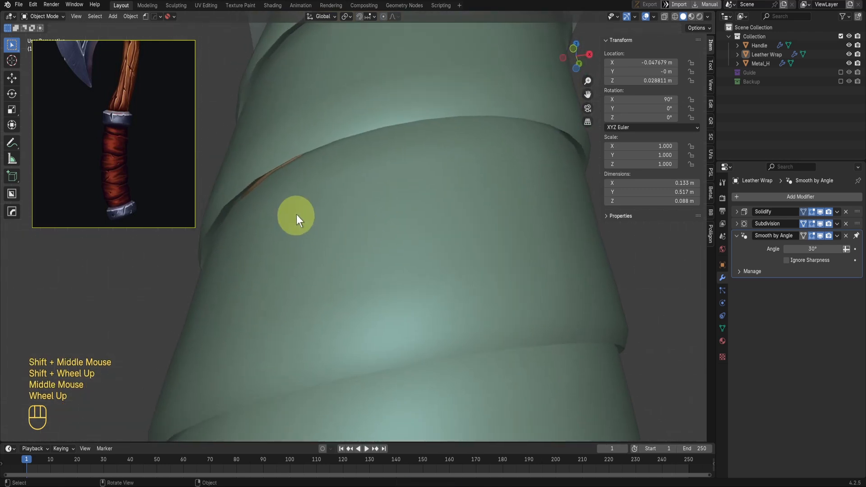
middle_drag(296, 215, 333, 195)
scroll(334, 205, up, 1)
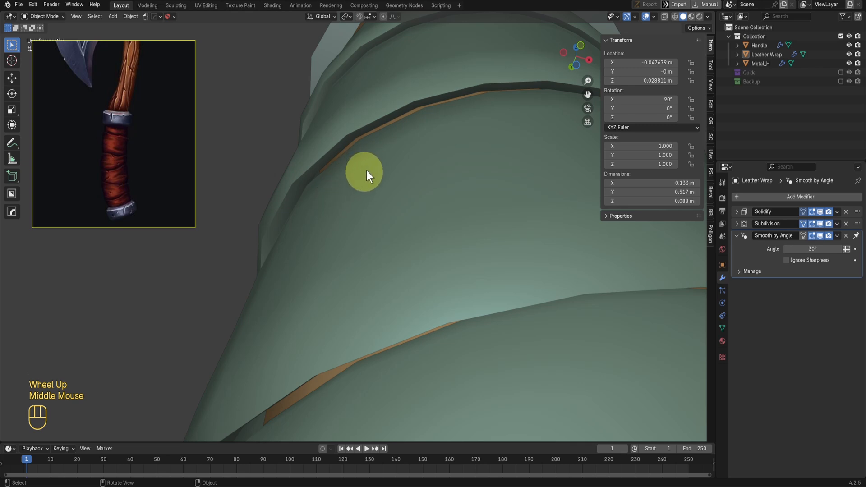
Set the leather wrap's Smooth by Angle to 60° and turn off that modifier's viewport display
click(808, 249)
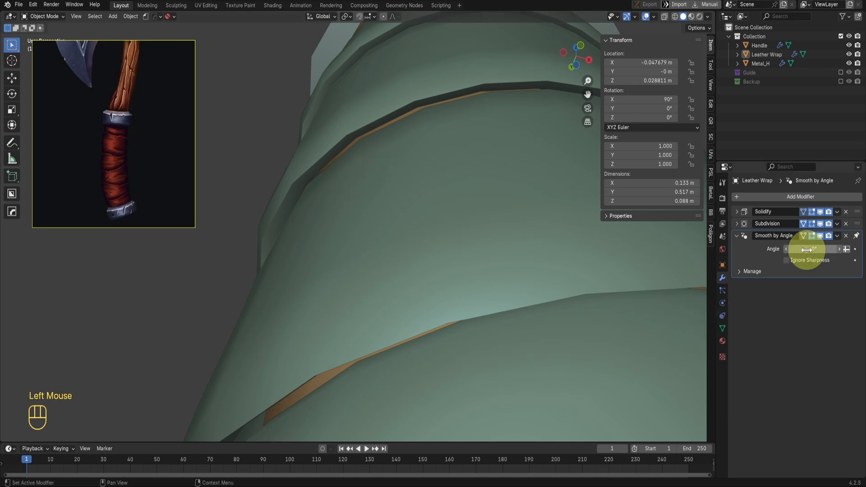
click(819, 235)
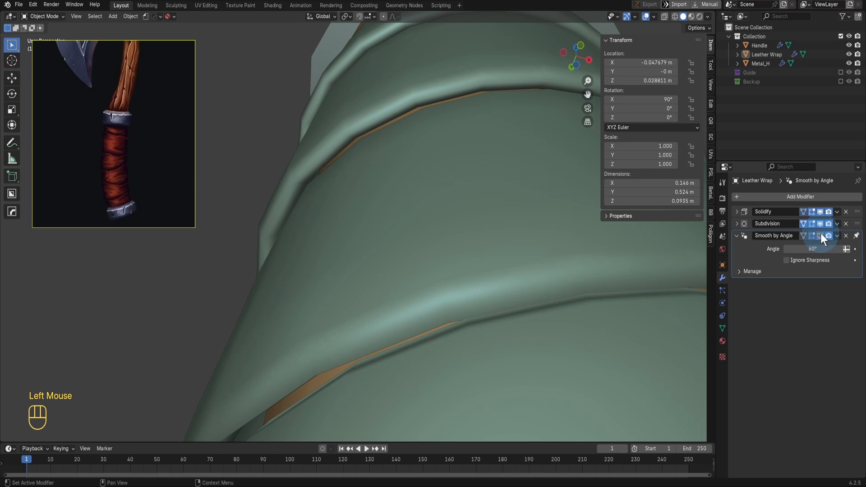
click(821, 235)
click(820, 235)
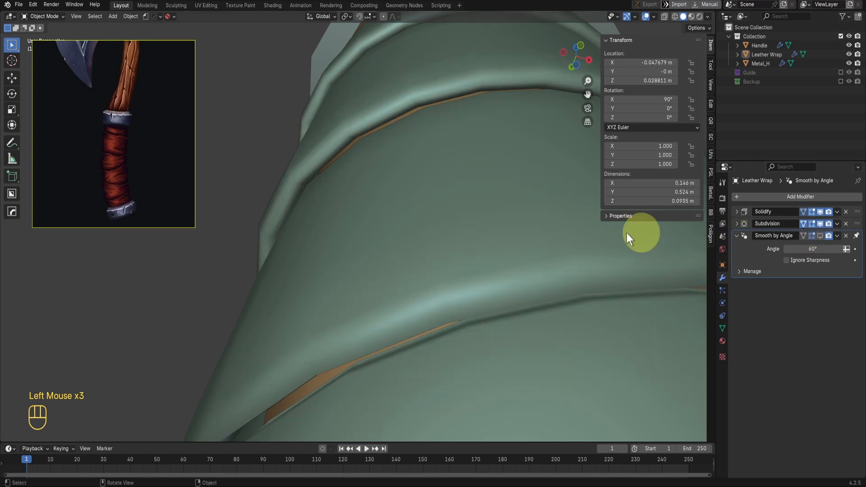
Enable Only Rim in the leather wrap's Solidify modifier
scroll(626, 232, down, 3)
middle_drag(626, 233, 747, 226)
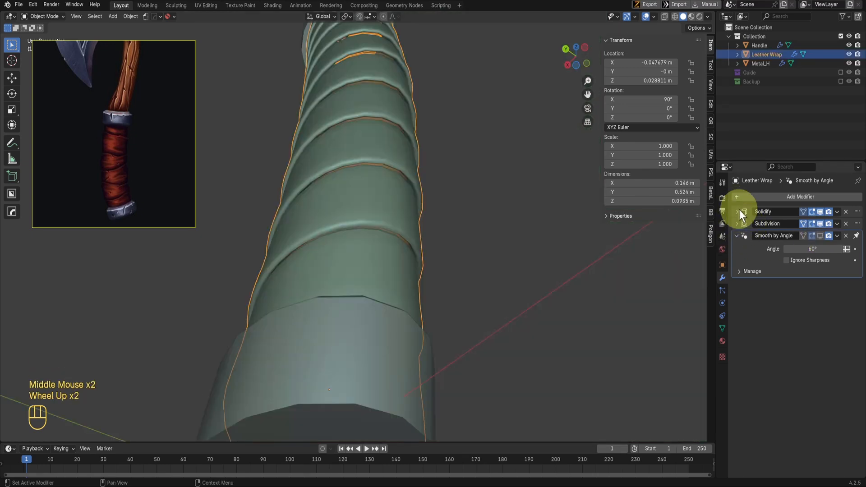
click(738, 211)
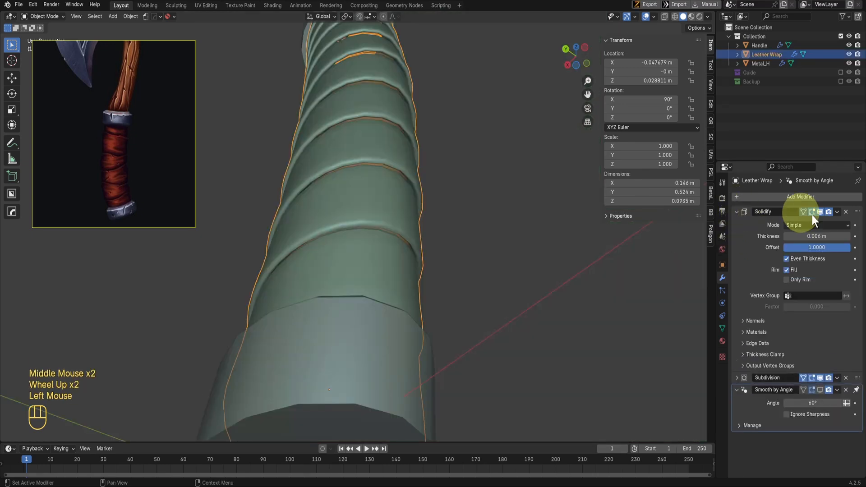
click(791, 278)
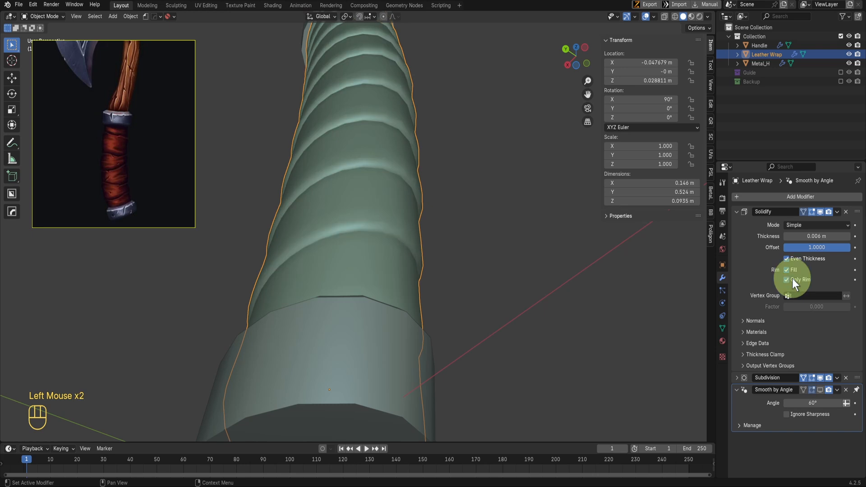
Examine the rim-only leather wrap's coils from several sides and from the front
middle_drag(471, 232, 474, 292)
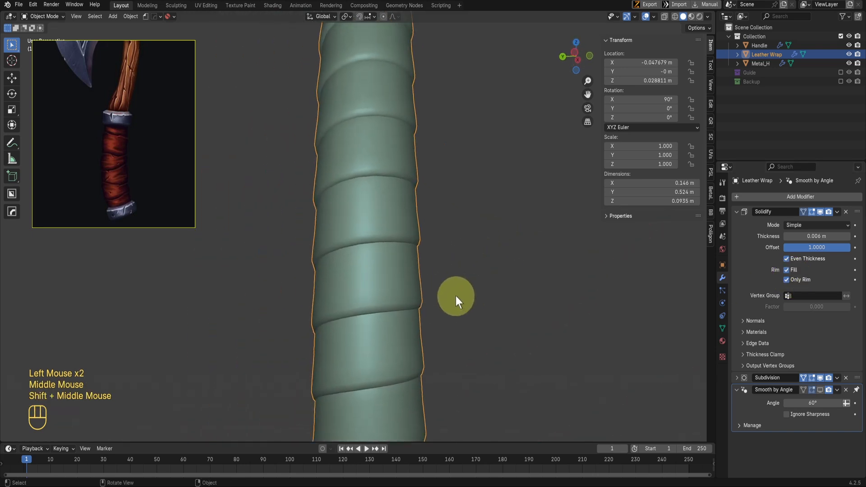
middle_drag(412, 284, 443, 269)
key(KP_1)
scroll(440, 294, up, 2)
shift+scroll(441, 294, up, 1)
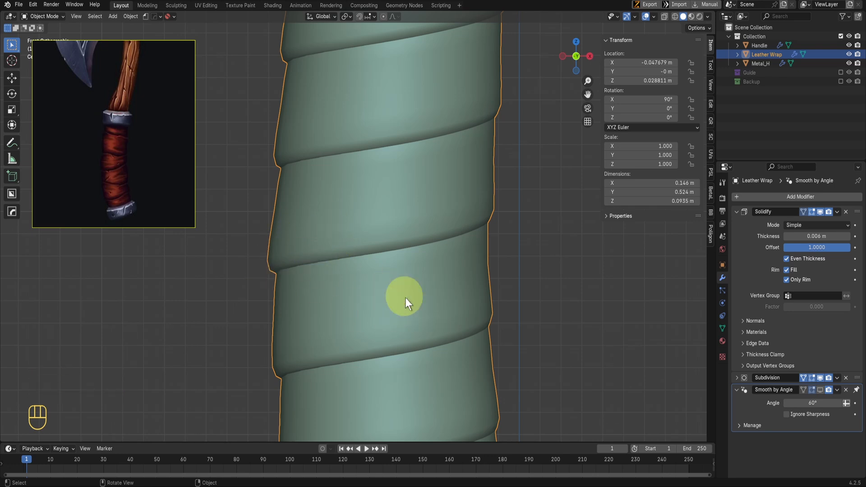
middle_drag(405, 298, 299, 272)
scroll(345, 297, up, 1)
scroll(369, 328, down, 2)
scroll(324, 287, up, 1)
scroll(324, 288, up, 1)
scroll(295, 269, up, 1)
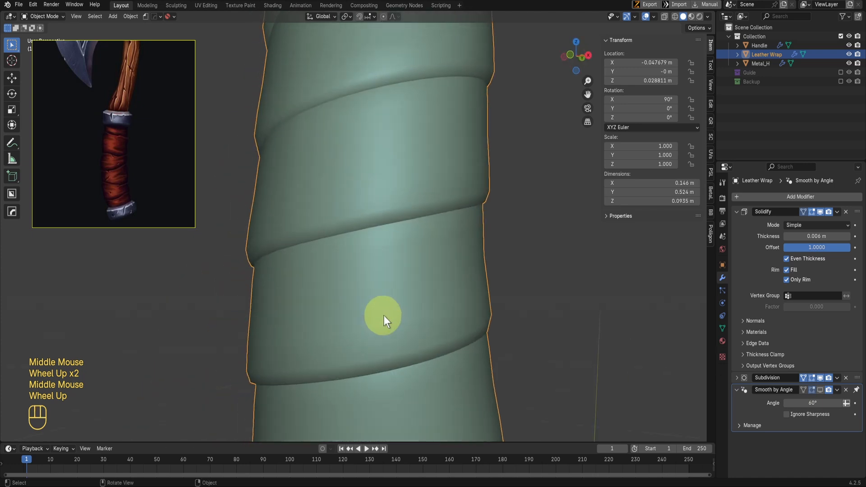
scroll(383, 315, down, 1)
Insert a loop cut along the leather wrap's spiral strip, slid about 0.7 of the way toward its lower edge
key(Tab)
key(ctrl+r)
click(393, 188)
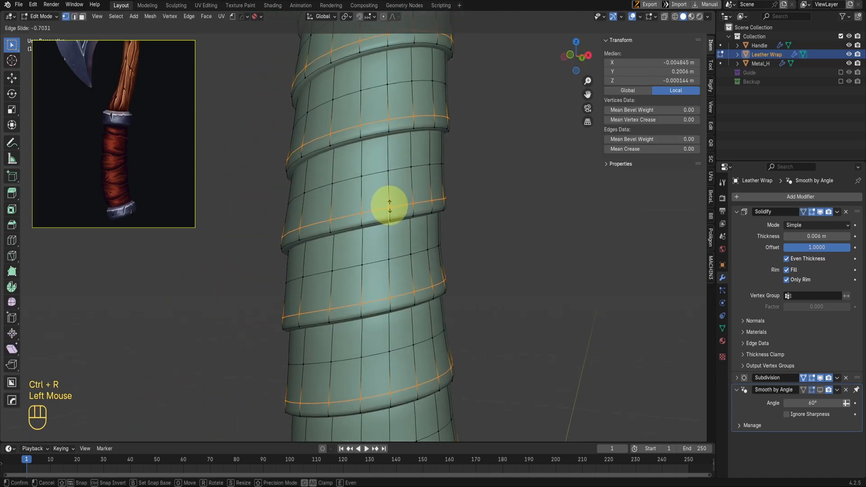
click(390, 205)
Shrink the new spiral loop slightly inward along its normals and leave mesh editing
middle_drag(390, 205, 365, 308)
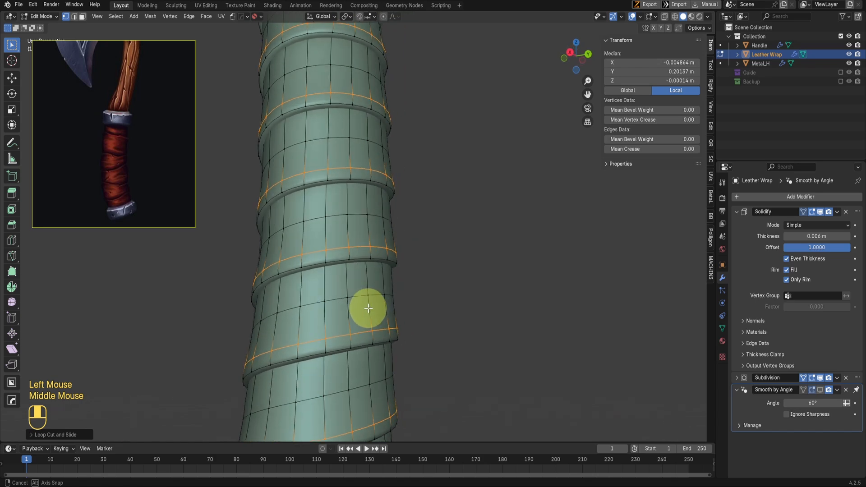
key(alt+s)
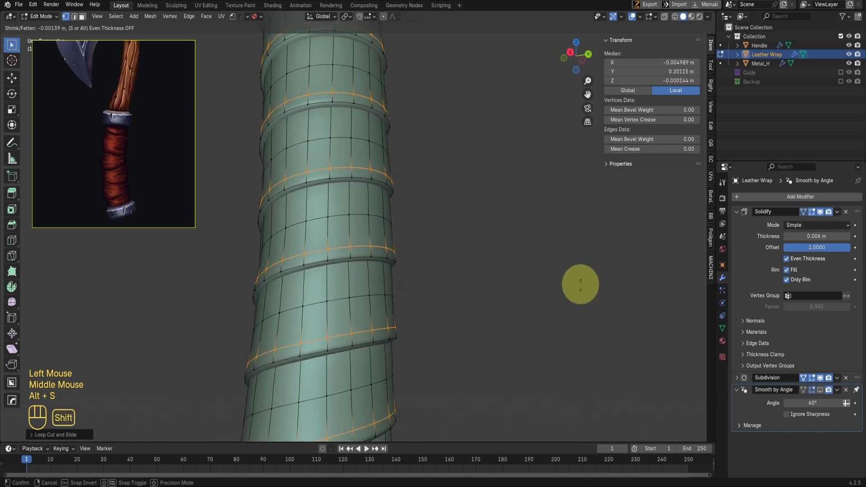
shift+click(580, 292)
key(Tab)
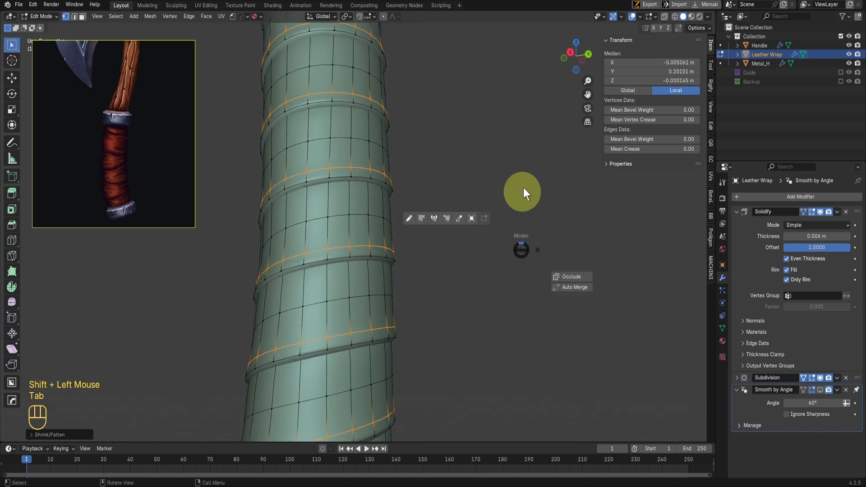
Examine the reshaped coil edges of the leather wrap up close, from below and along the full grip
middle_drag(524, 188, 372, 215)
scroll(477, 257, up, 2)
scroll(477, 257, up, 1)
shift+middle_drag(477, 257, 431, 294)
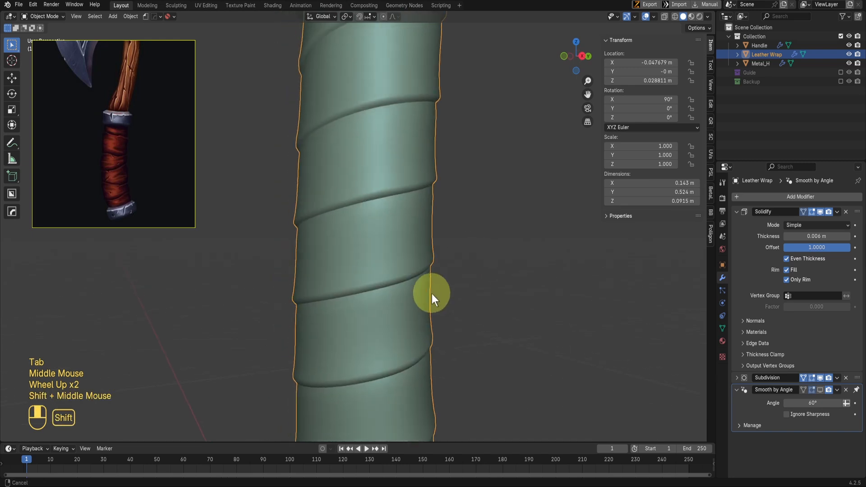
scroll(432, 294, up, 2)
middle_drag(391, 271, 513, 299)
shift+scroll(432, 293, up, 1)
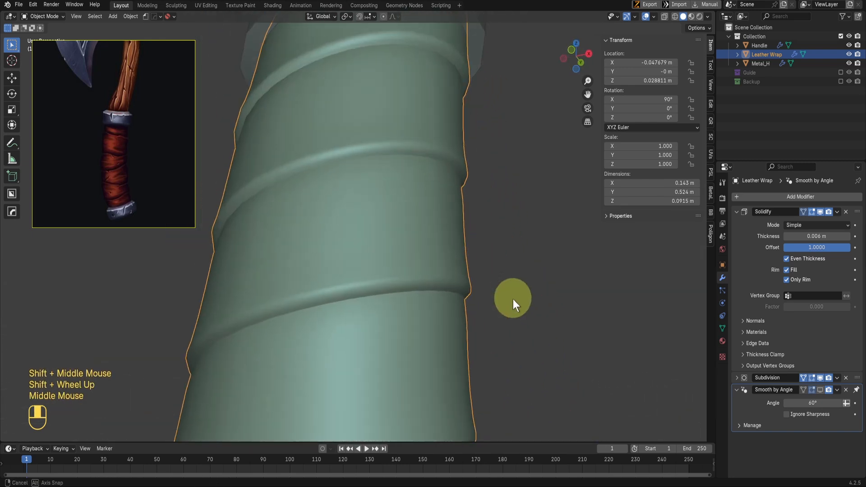
scroll(505, 306, down, 2)
key(KP_1)
scroll(478, 321, up, 2)
click(470, 323)
shift+middle_drag(470, 323, 472, 381)
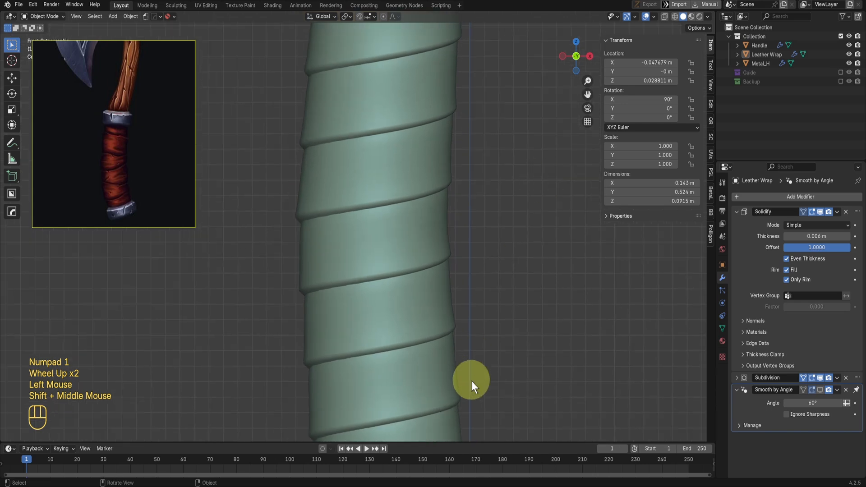
scroll(472, 380, down, 4)
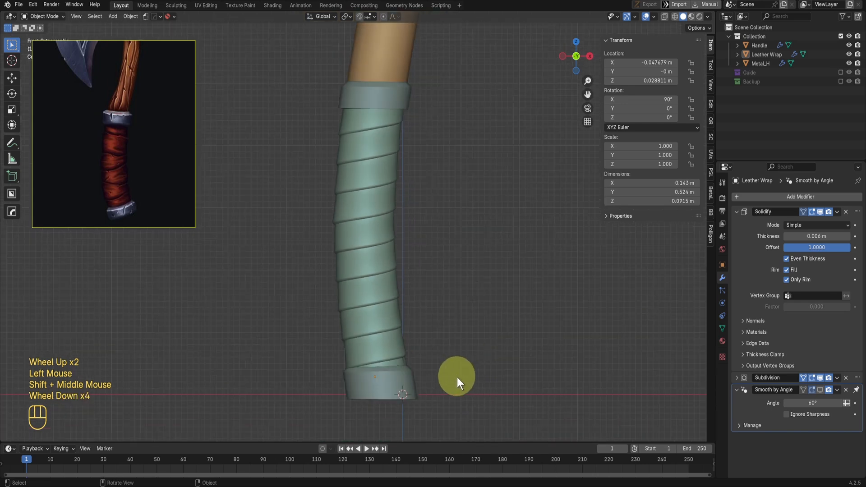
Collapse the settings of the leather wrap's Solidify modifier
scroll(473, 388, up, 1)
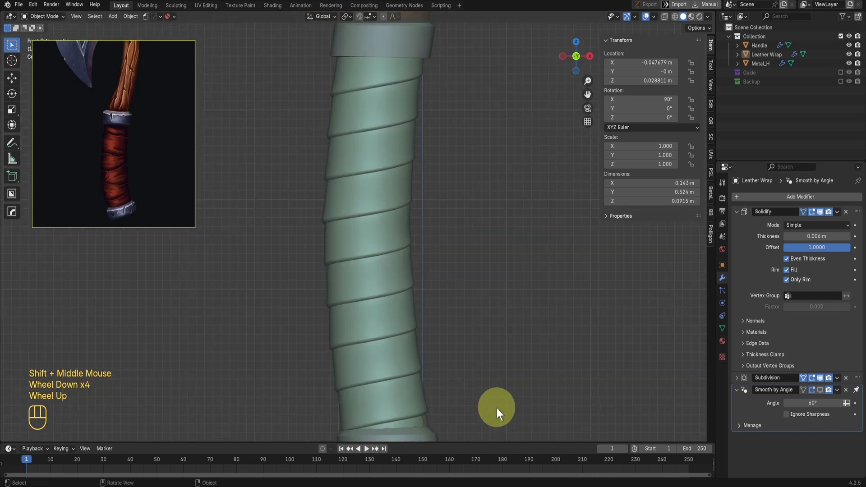
click(736, 210)
scroll(404, 189, down, 3)
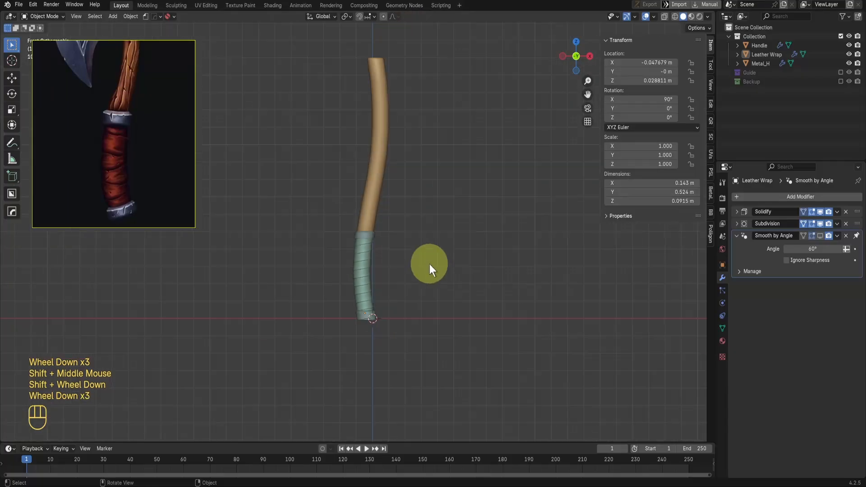
Make the main Collection active and add a plane mesh for the axe head
scroll(429, 263, down, 1)
shift+middle_drag(429, 264, 418, 204)
scroll(435, 308, up, 2)
shift+scroll(435, 307, up, 1)
scroll(418, 204, up, 1)
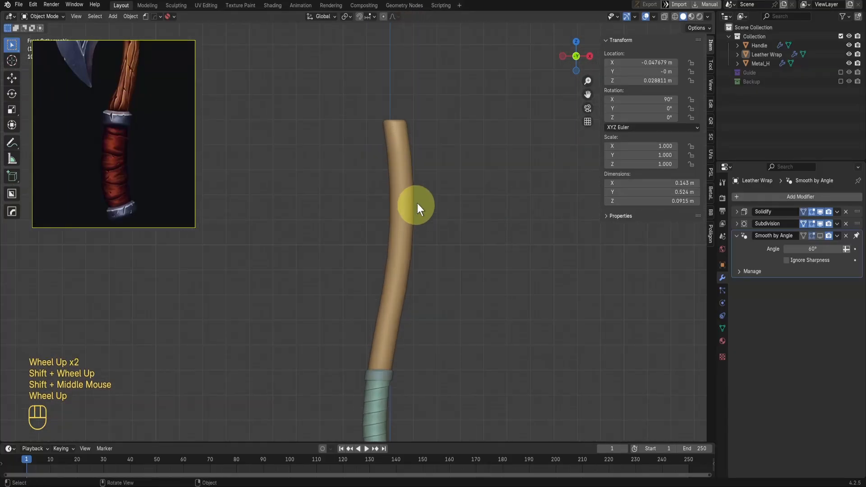
click(769, 37)
key(shift+a)
mouse_move(480, 247)
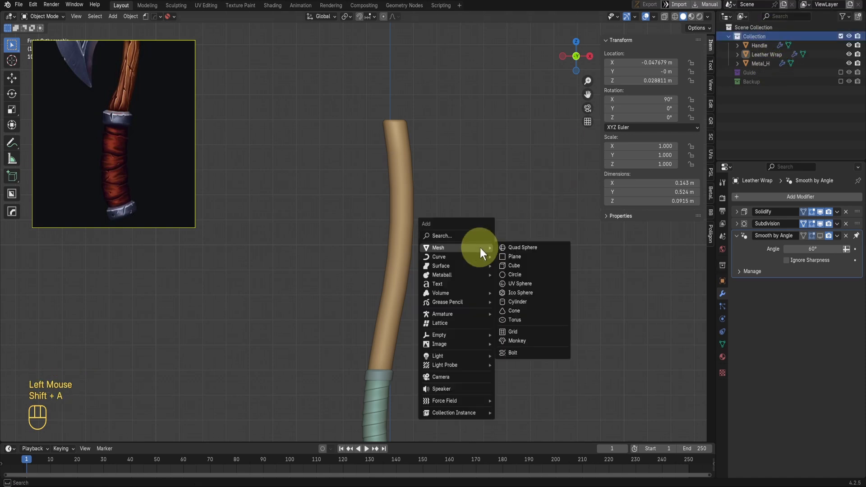
click(534, 257)
scroll(486, 273, down, 3)
Rotate the new plane 90° about the X axis so it faces the front view
key(r)
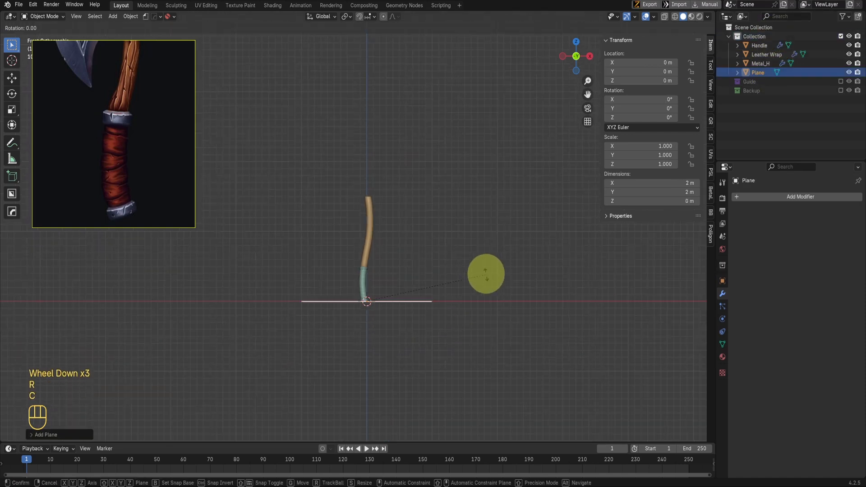
key(x)
key(KP_9)
key(KP_0)
key(Return)
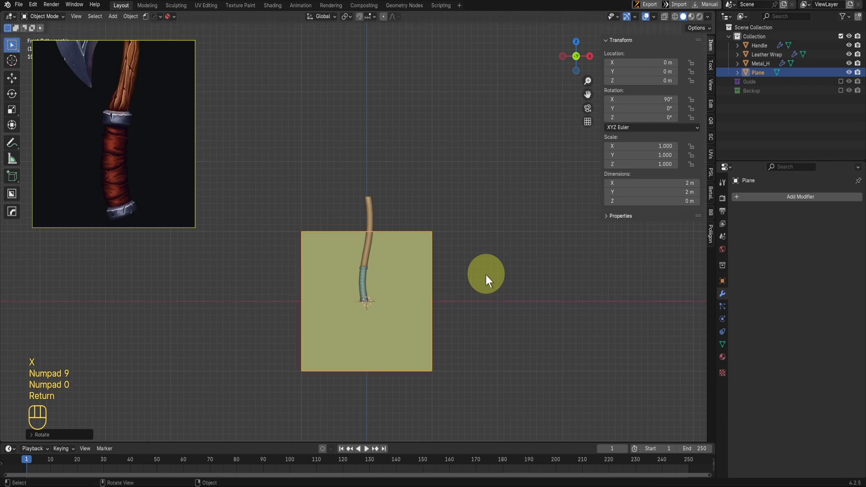
Scale the plane down uniformly to about 0.125 m wide
scroll(486, 275, up, 2)
key(s)
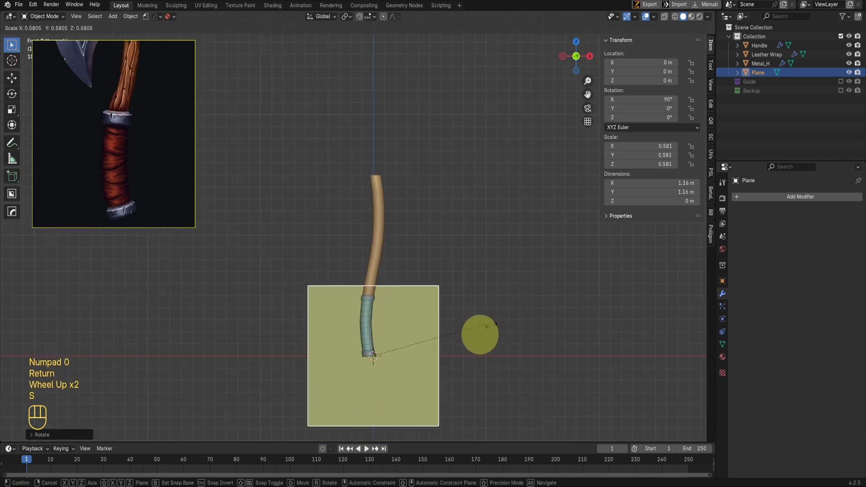
click(403, 350)
key(s)
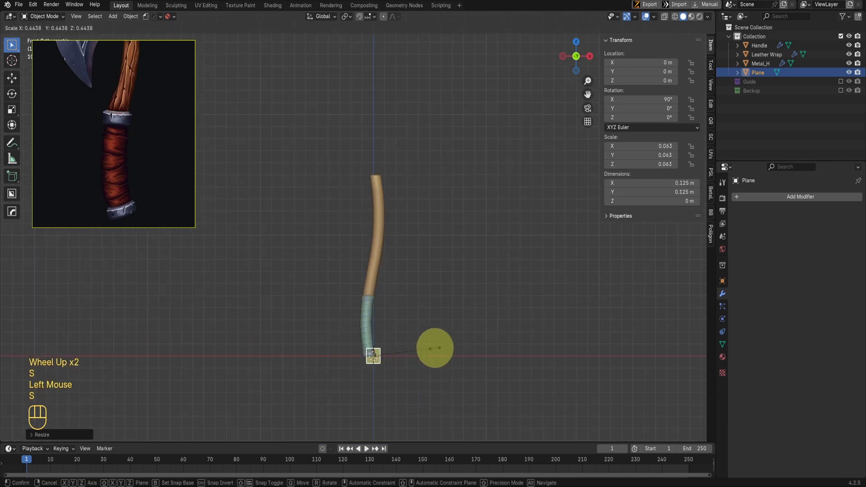
click(434, 347)
Raise the plane along Z to a height of about 1.28 m, near the handle's upper end
key(g)
key(z)
click(446, 195)
scroll(451, 194, up, 2)
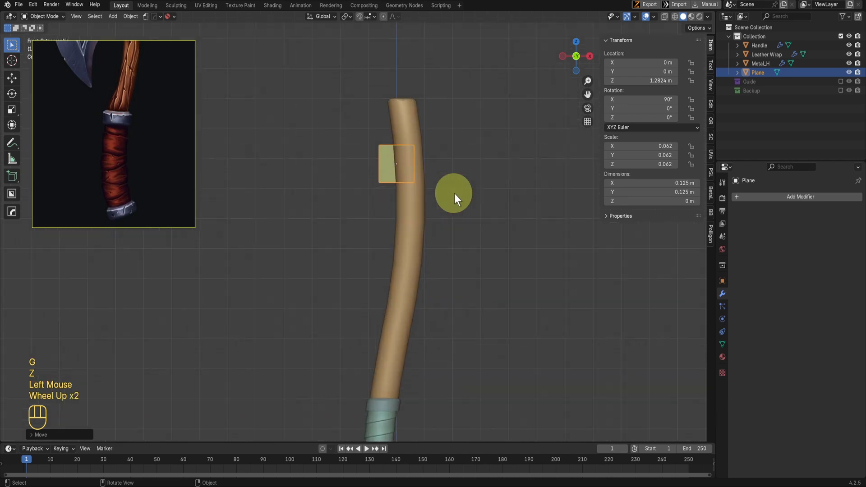
scroll(453, 193, up, 2)
Stretch the plane along Z to about 0.168 m tall and apply its scale
shift+middle_drag(453, 193, 421, 236)
scroll(433, 244, down, 2)
key(s)
key(z)
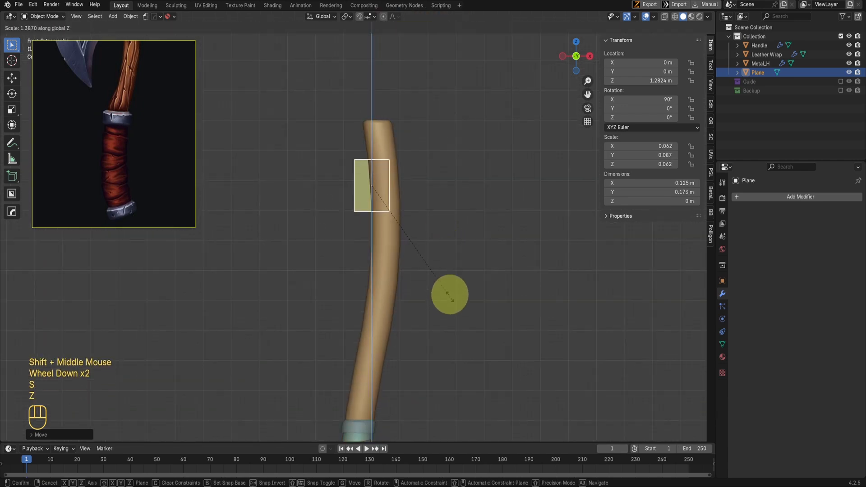
click(448, 292)
scroll(440, 287, down, 2)
key(ctrl+a)
click(427, 287)
scroll(426, 286, up, 2)
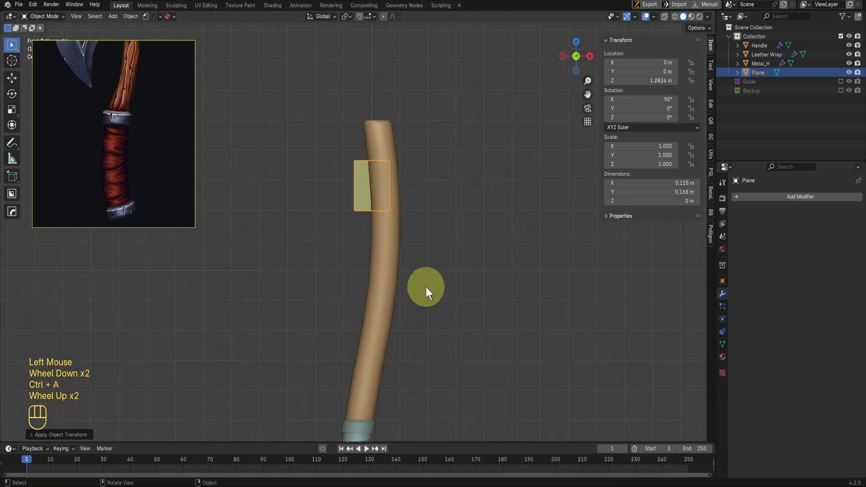
Move the plane about 0.044 m along X to centre it on the handle
scroll(463, 202, up, 1)
key(g)
key(x)
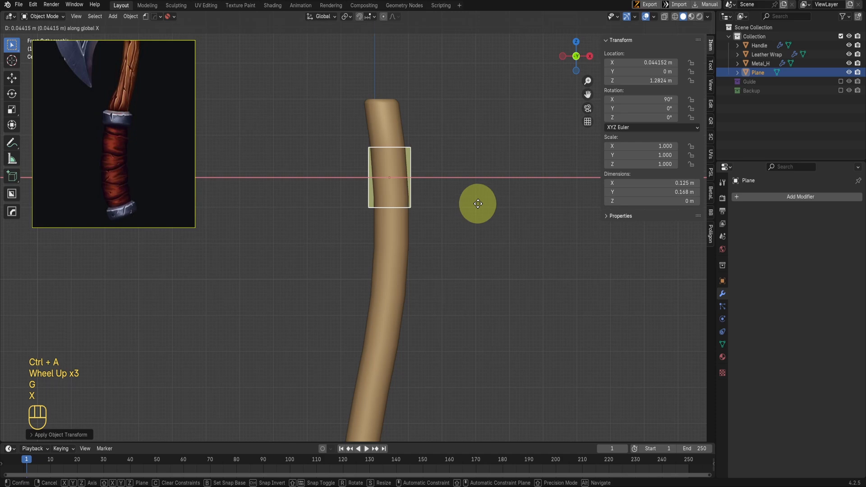
click(477, 203)
scroll(478, 205, down, 2)
middle_drag(478, 204, 418, 242)
key(KP_1)
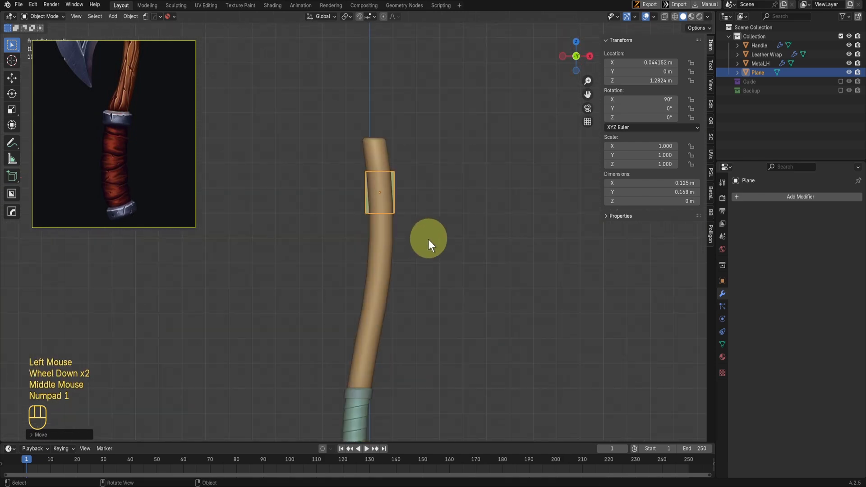
In mesh editing, extrude the plane's positive-X side edge outward along X by about 0.081 m
scroll(456, 191, up, 2)
shift+middle_drag(456, 191, 464, 194)
shift+scroll(464, 194, up, 1)
scroll(464, 194, down, 1)
key(Tab)
scroll(436, 131, up, 2)
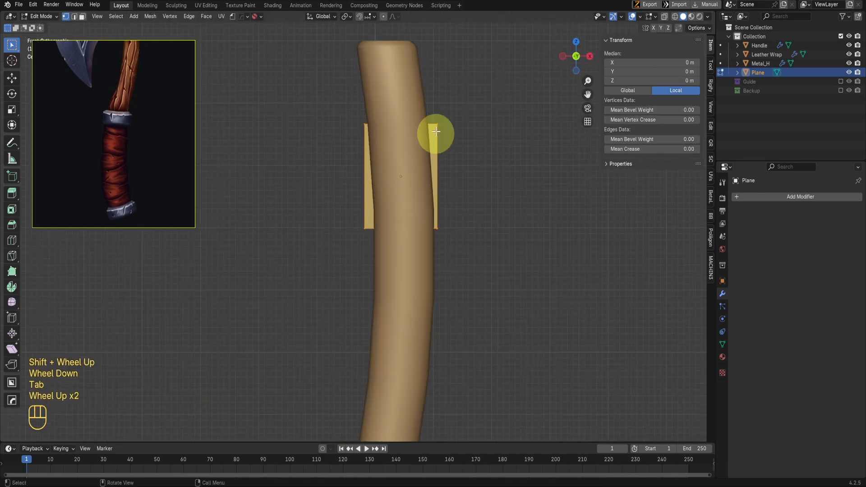
click(430, 194)
key(e)
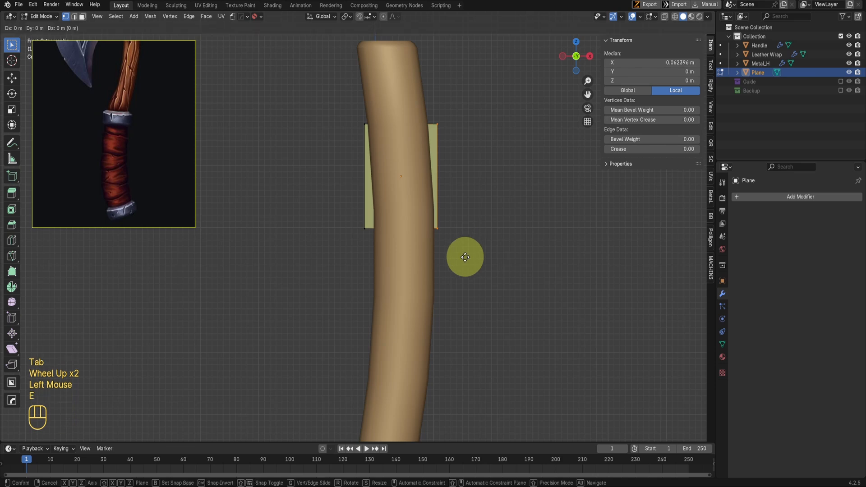
key(x)
click(512, 256)
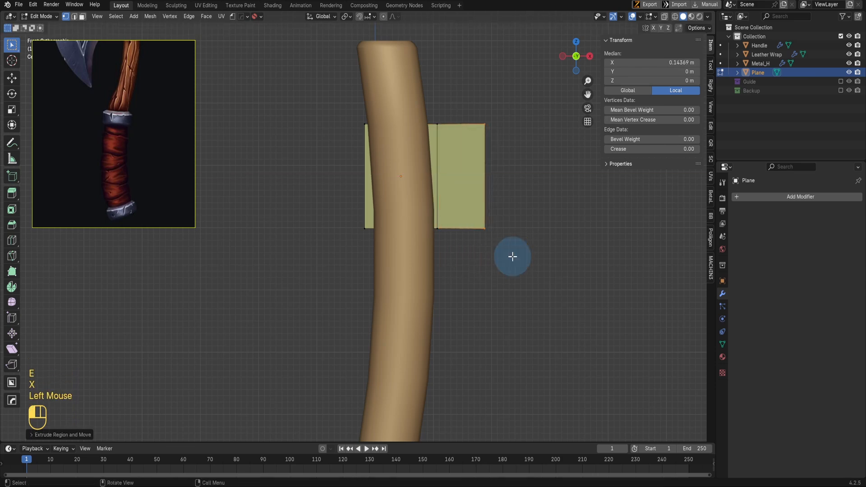
Repeat the last extrusion to add a second segment of equal width to the blade side
scroll(508, 251, down, 1)
shift+middle_drag(508, 251, 467, 292)
key(shift+r)
scroll(422, 215, up, 2)
Scale the outermost blade edge up to slightly more than twice its height to flare the blade
click(430, 309)
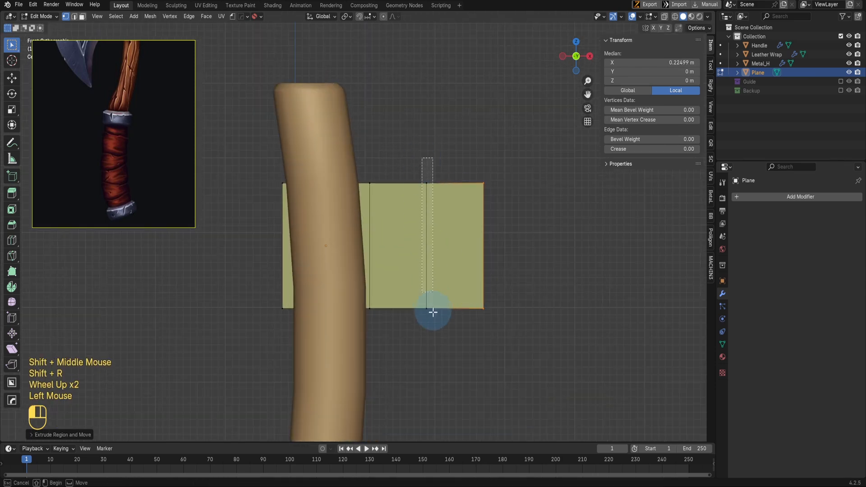
scroll(442, 343, down, 2)
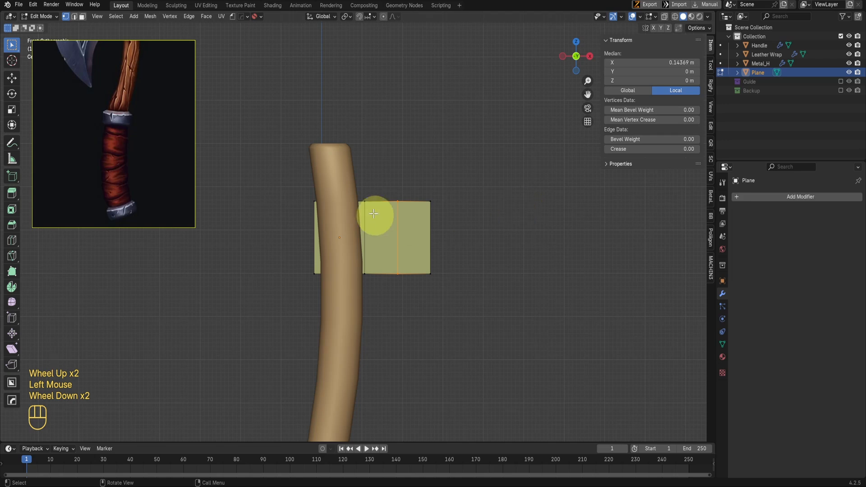
drag(404, 165, 481, 294)
key(s)
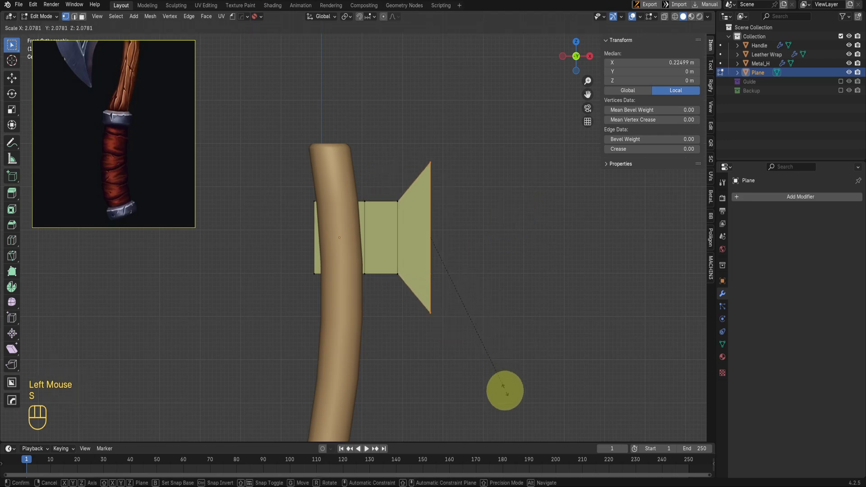
click(507, 402)
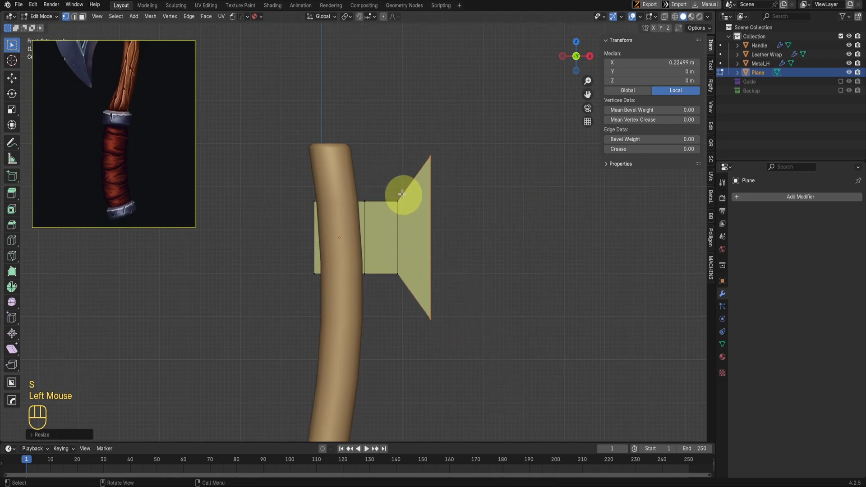
Move the vertical edge at the start of the flare about 0.018 m along X toward the handle
click(399, 276)
key(g)
key(x)
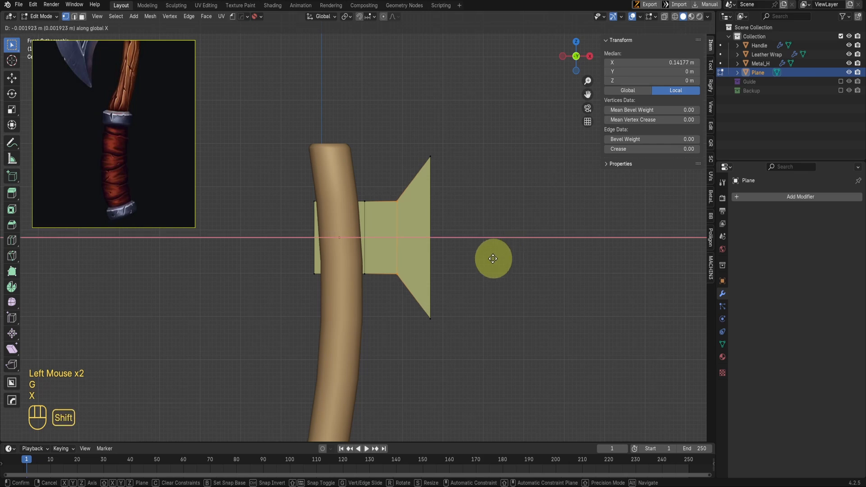
shift+click(439, 264)
Examine the axe reference images, then frame the carved bone-bladed axe head up close
scroll(90, 120, down, 10)
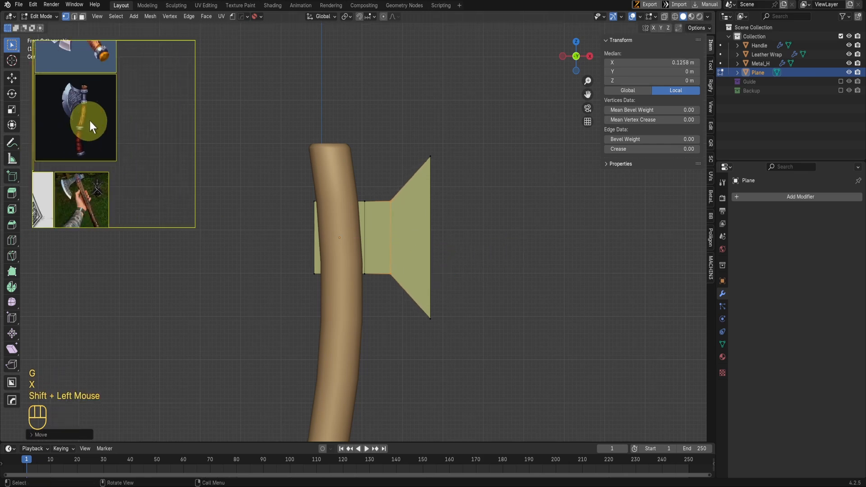
middle_drag(102, 137, 139, 170)
scroll(129, 181, up, 3)
scroll(136, 148, up, 4)
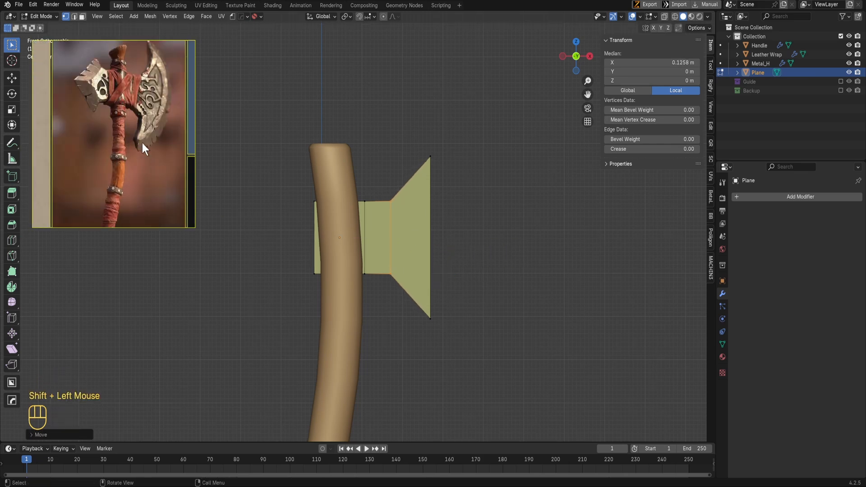
scroll(97, 123, down, 5)
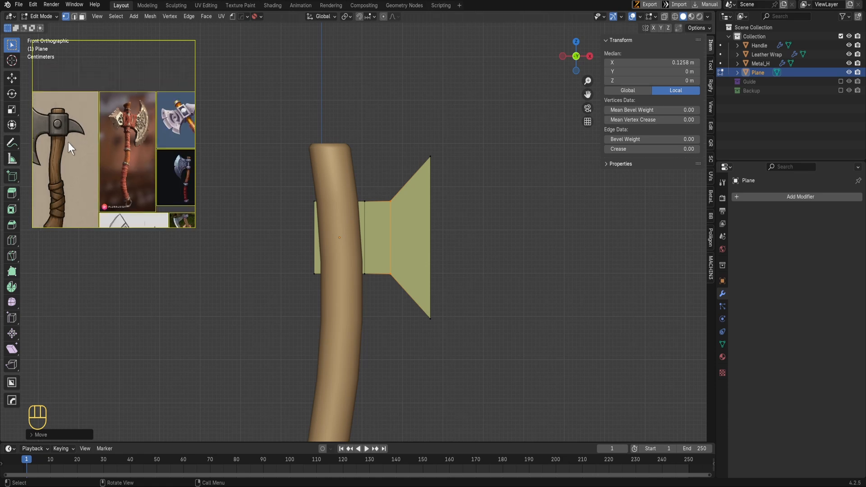
scroll(127, 169, up, 2)
middle_drag(135, 173, 84, 183)
scroll(85, 182, up, 3)
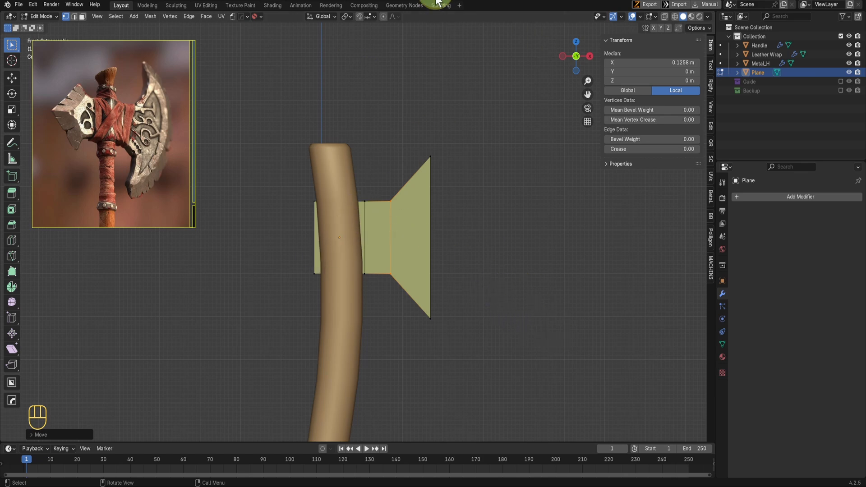
Bevel the edge at the start of the flare with 3 segments and an offset of about 0.0445 m
key(ctrl+b)
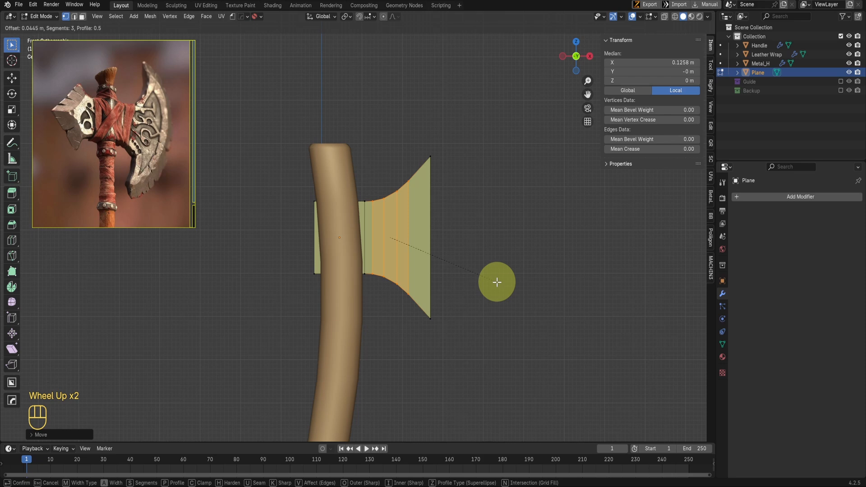
click(497, 282)
scroll(443, 272, down, 1)
shift+middle_drag(442, 273, 491, 291)
Extrude the plane's side edge opposite the blade outward along X by about 0.104 m
scroll(483, 312, up, 2)
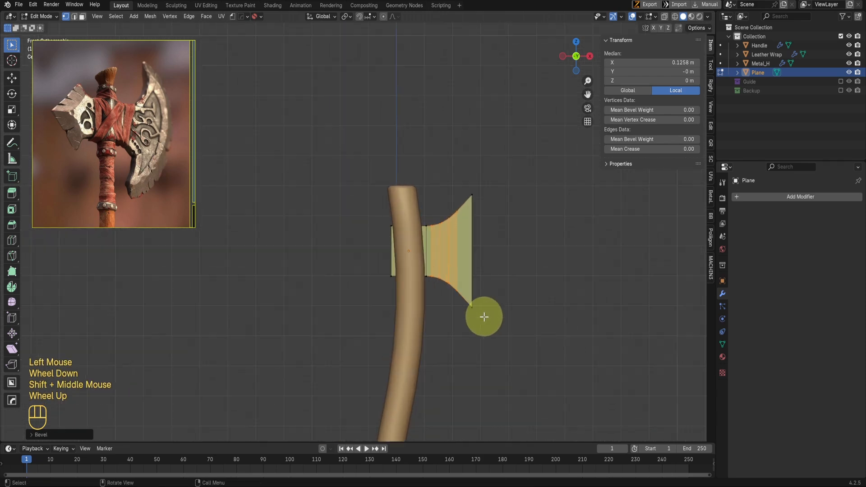
drag(377, 212, 403, 308)
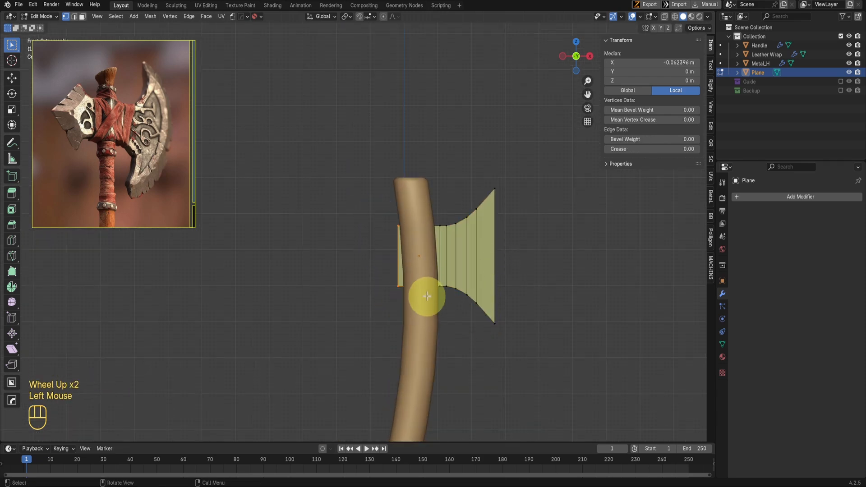
key(e)
key(z)
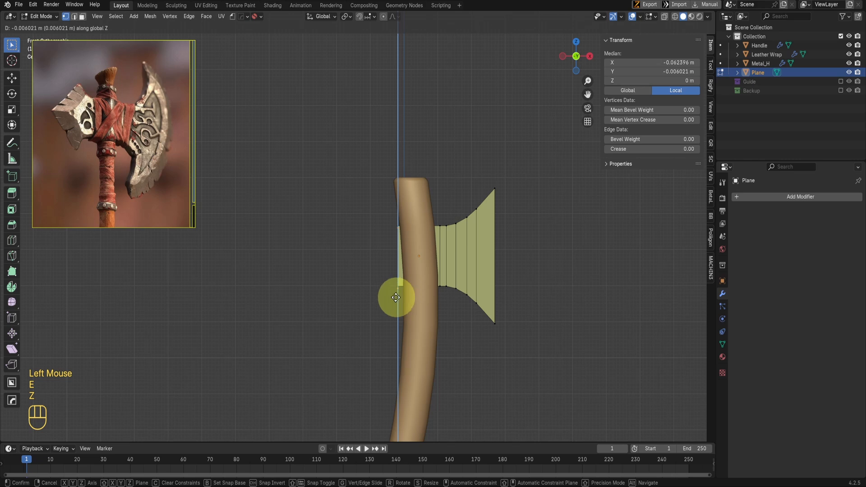
key(x)
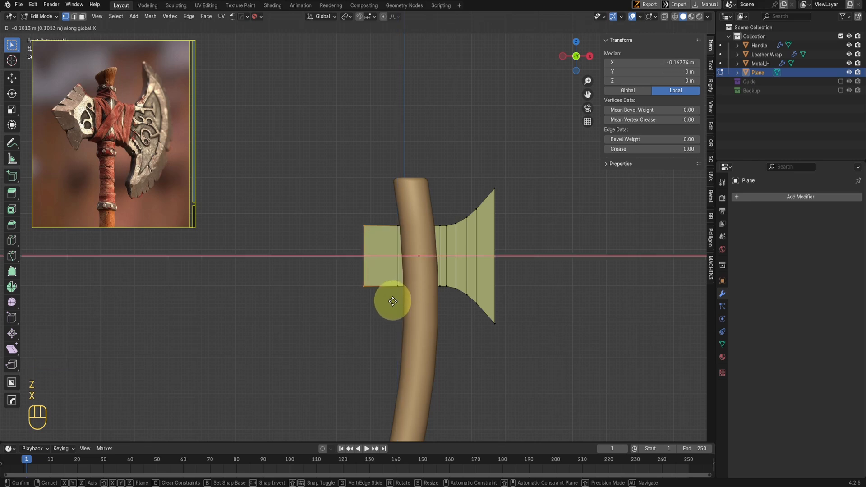
click(392, 301)
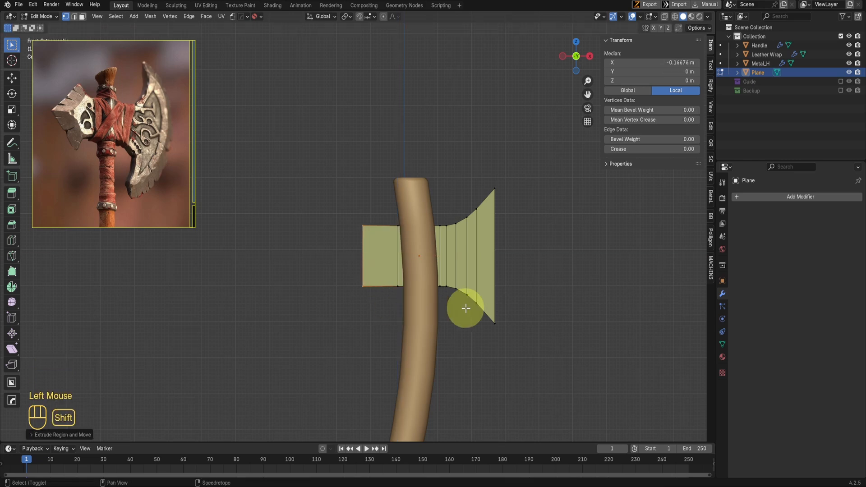
Repeat that extrusion for a second segment and scale its outer edge up into a flare
key(shift+r)
key(s)
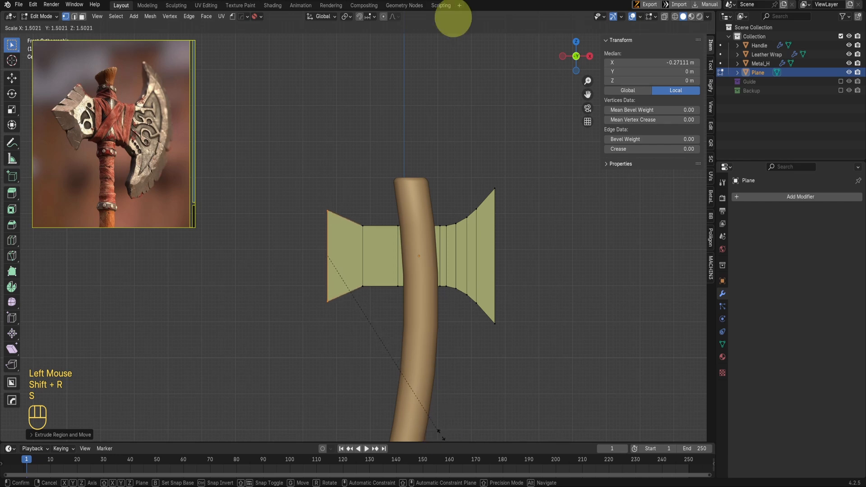
click(475, 139)
scroll(460, 181, down, 2)
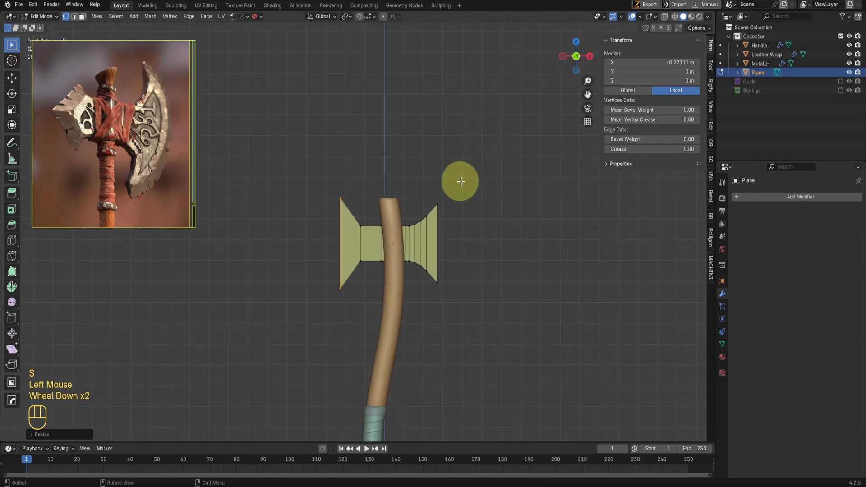
Scale up the outer edge of the flare on the negative X side and move it farther outward along X
key(s)
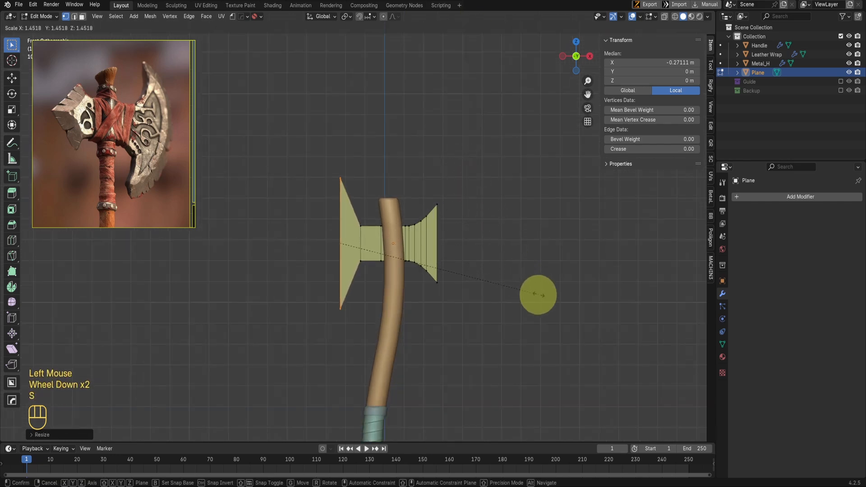
click(511, 286)
key(g)
key(x)
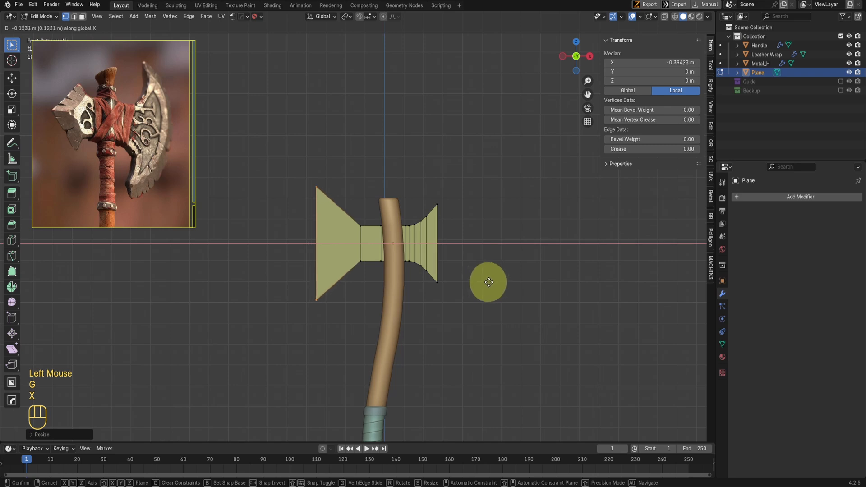
click(496, 287)
Move the outer edge on the positive X side slightly inward along X using smooth proportional editing
scroll(489, 296, up, 2)
drag(493, 174, 523, 345)
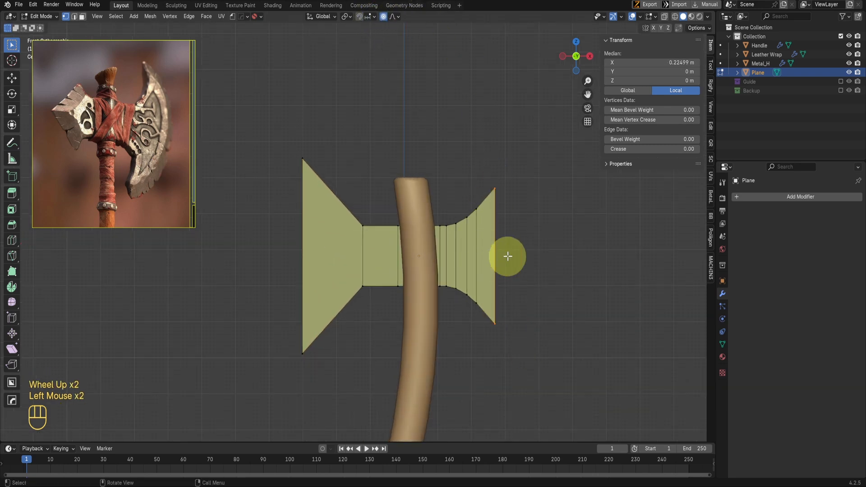
key(g)
key(x)
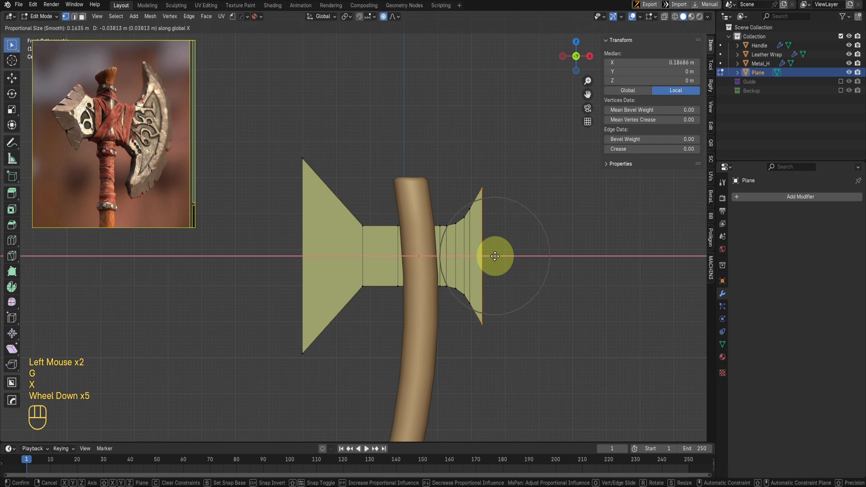
right_click(494, 256)
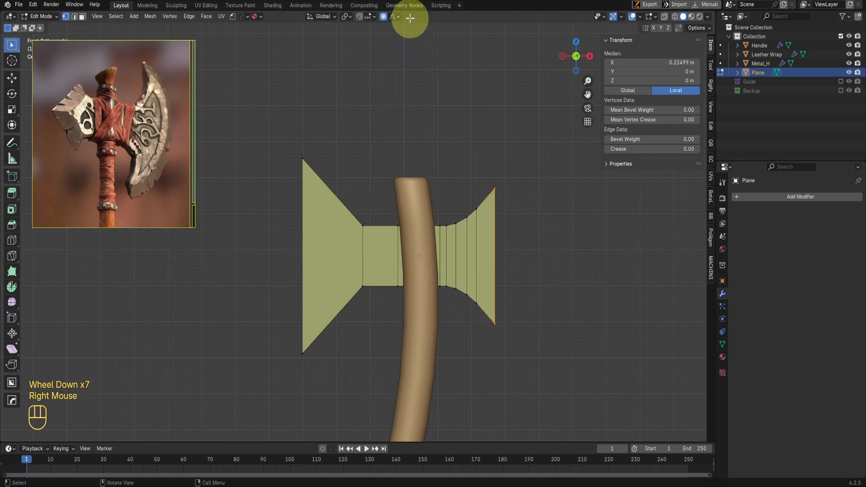
click(381, 16)
key(g)
key(x)
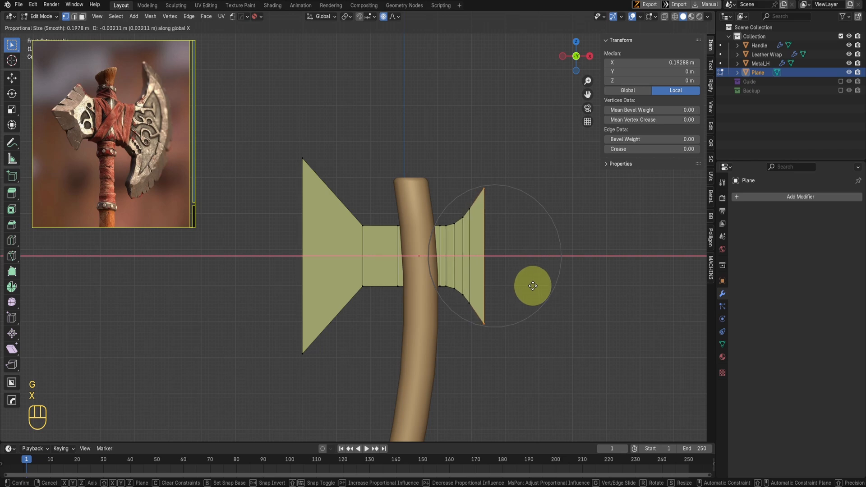
click(536, 285)
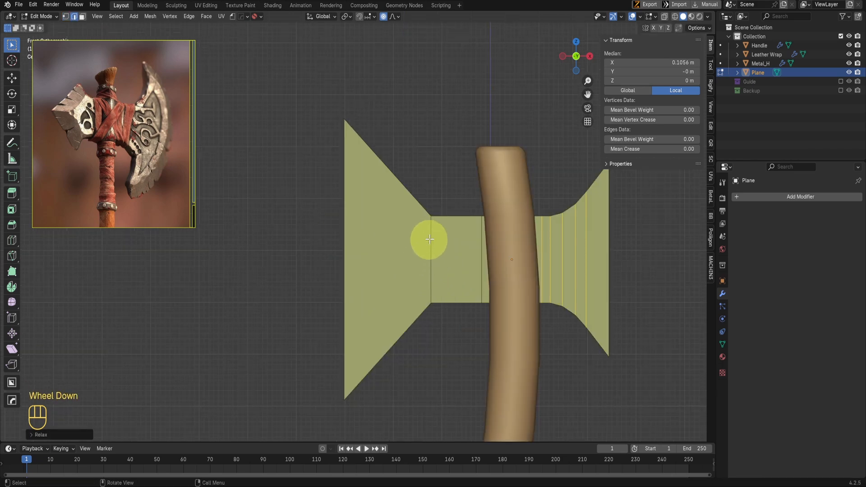
Bevel the edge where the larger flare begins with 4 segments and an offset of about 0.089 m
click(429, 240)
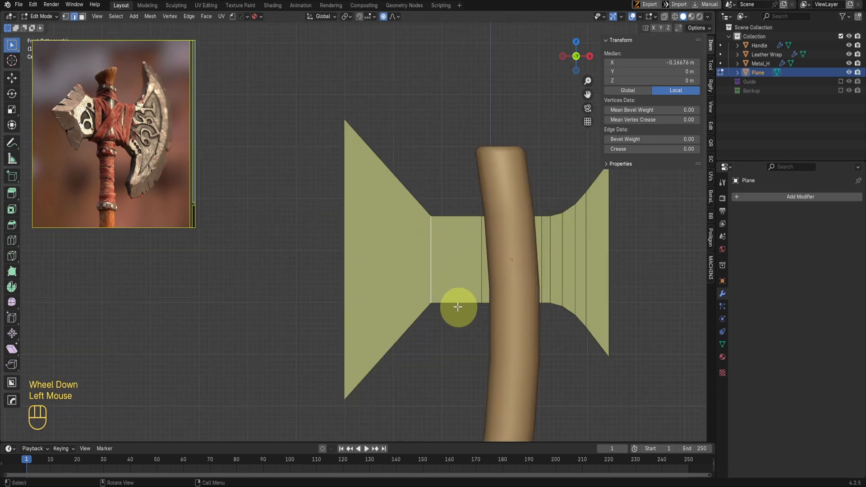
key(ctrl+b)
scroll(514, 311, up, 1)
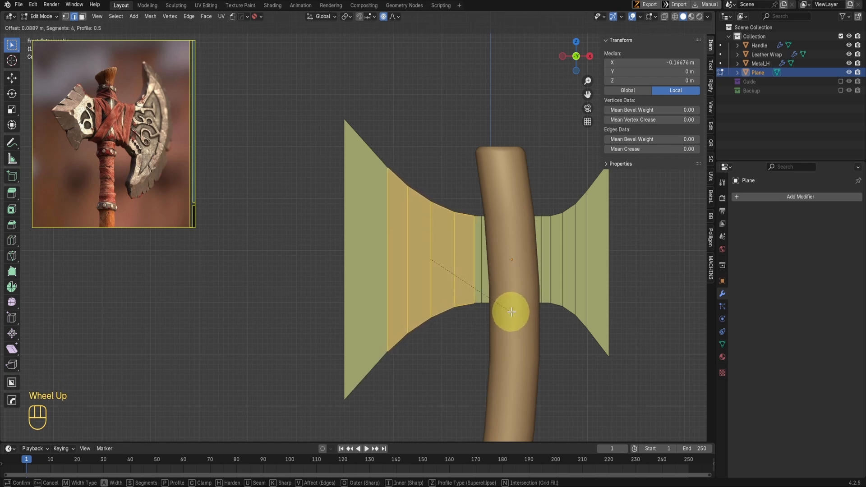
click(513, 312)
shift+middle_drag(510, 311, 450, 290)
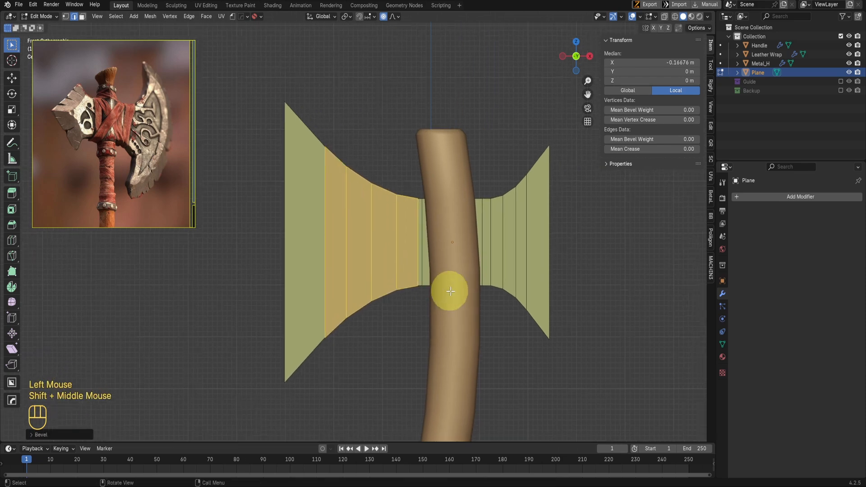
Try to even out the larger flare's upper and lower curve edges with LoopTools Space, then undo it
scroll(472, 273, up, 2)
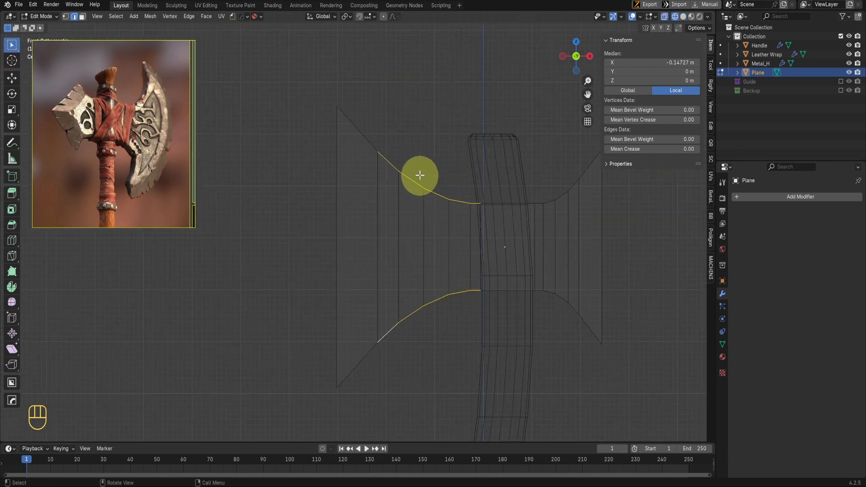
right_click(648, 236)
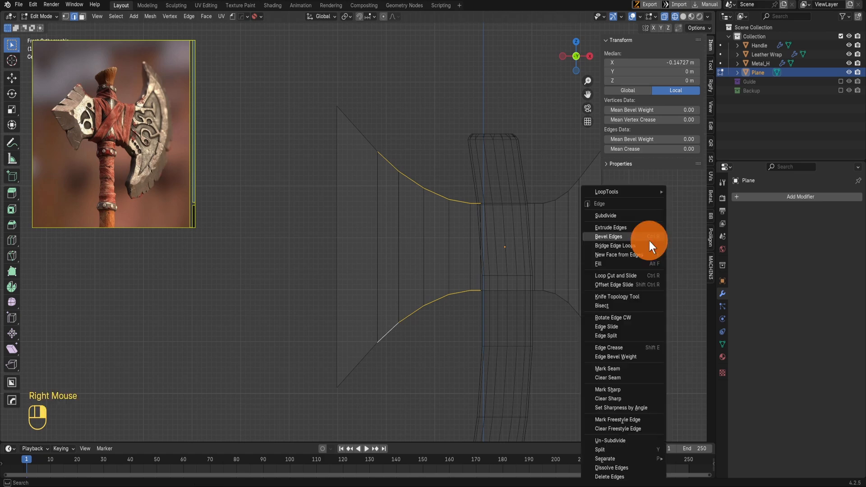
mouse_move(661, 191)
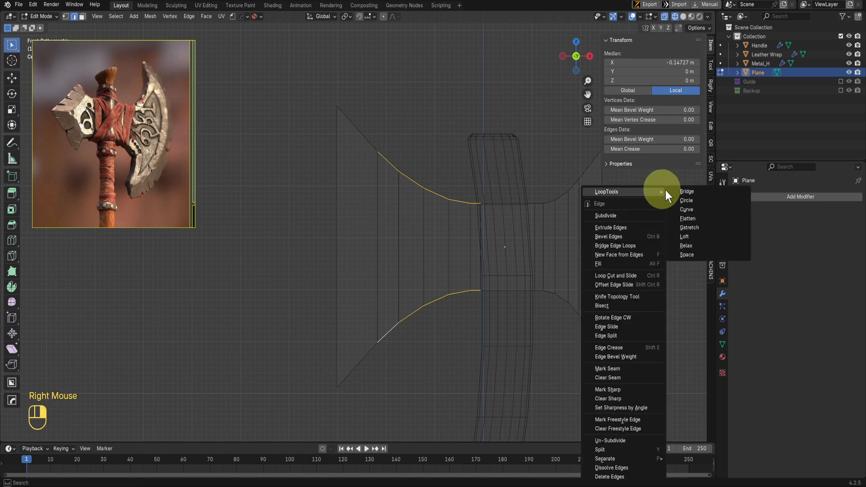
click(689, 255)
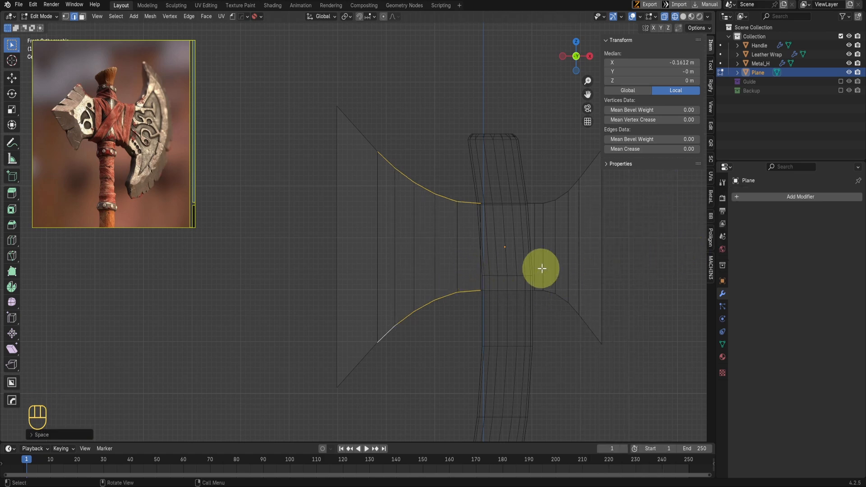
key(ctrl+z)
Try LoopTools Space on the larger flare's curves with the outermost edges added to the selection, then undo it
shift+click(362, 135)
shift+click(368, 352)
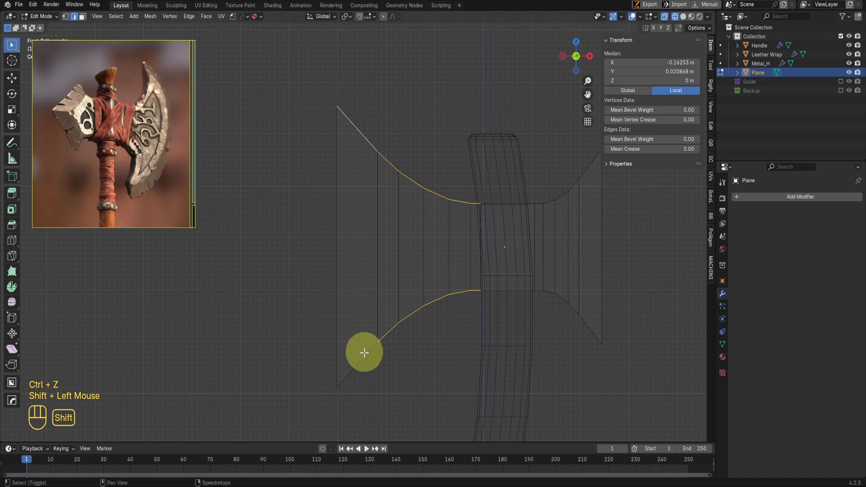
shift+middle_drag(518, 284, 501, 276)
right_click(575, 227)
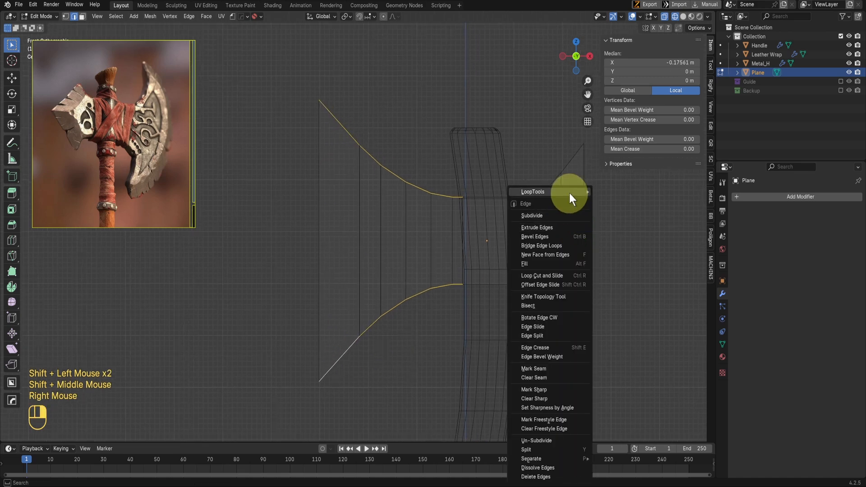
mouse_move(569, 193)
click(619, 254)
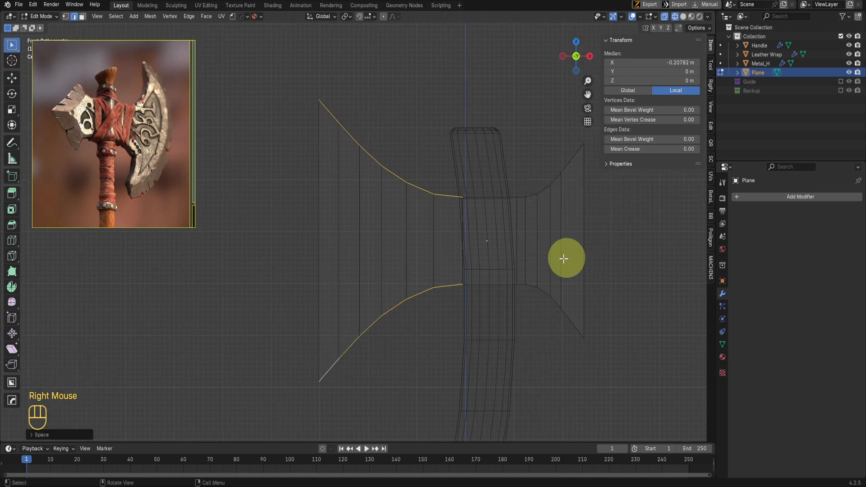
key(ctrl+z)
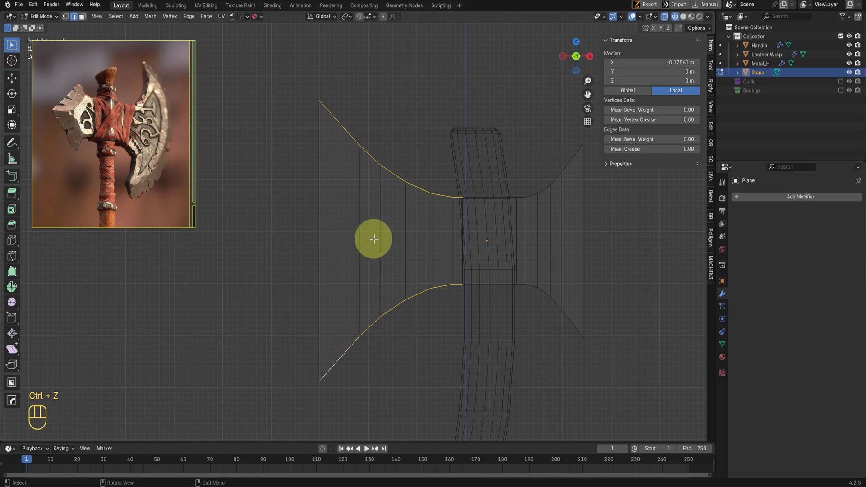
Deselect the two outermost edges and space the larger flare's remaining curve edges evenly with LoopTools Space
ctrl+click(341, 118)
ctrl+click(339, 339)
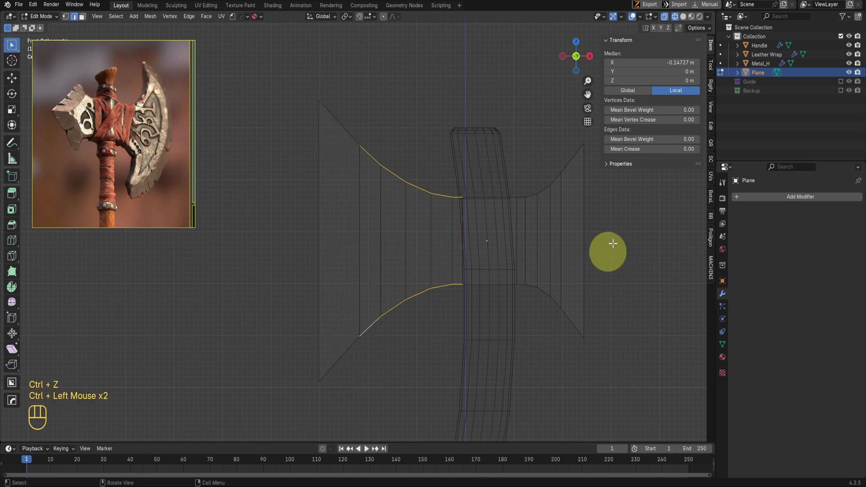
right_click(622, 209)
mouse_move(627, 193)
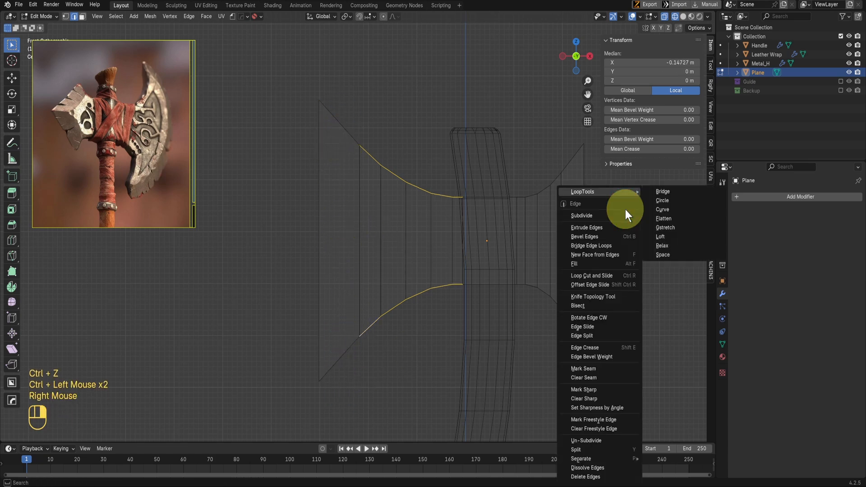
click(672, 253)
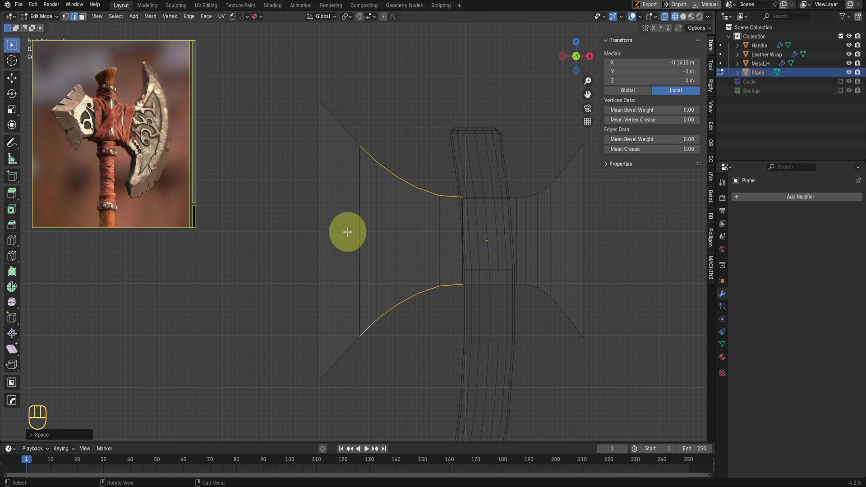
Select the smaller flare's upper and lower curve edges and space them evenly with LoopTools Space
click(521, 198)
ctrl+click(559, 175)
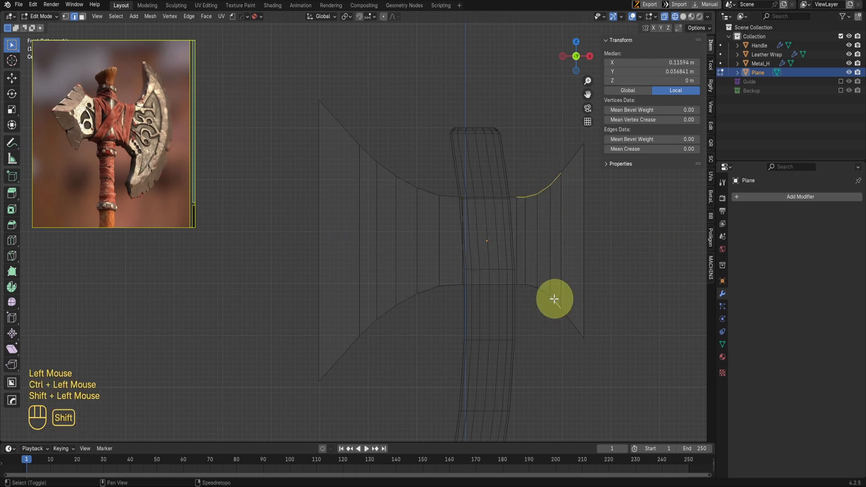
ctrl+click(519, 286)
right_click(639, 260)
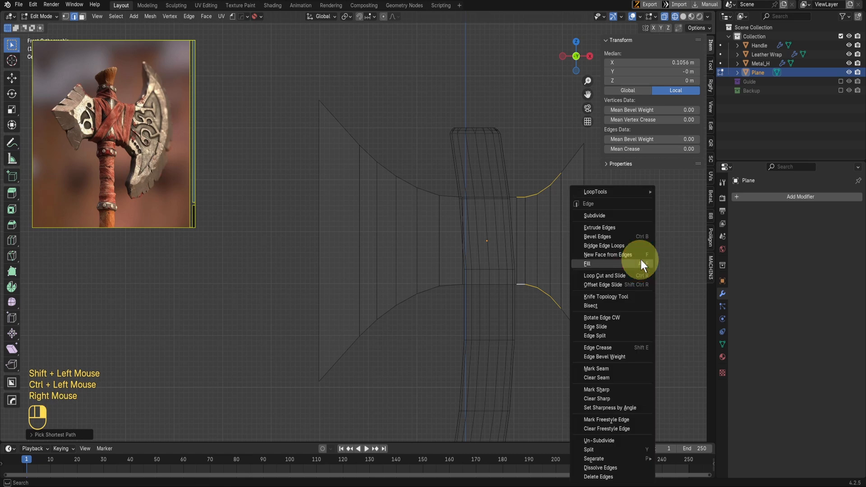
mouse_move(645, 191)
click(676, 254)
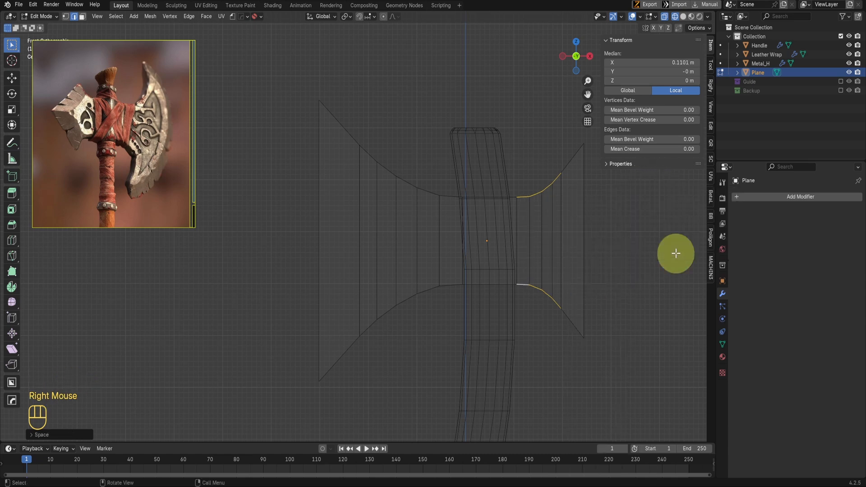
Return to solid shading and add 7 evenly spaced, centred loop cuts running lengthwise across the axe head plane
scroll(637, 265, up, 1)
shift+middle_drag(638, 265, 577, 304)
scroll(534, 252, up, 2)
scroll(534, 251, down, 1)
key(shift+z)
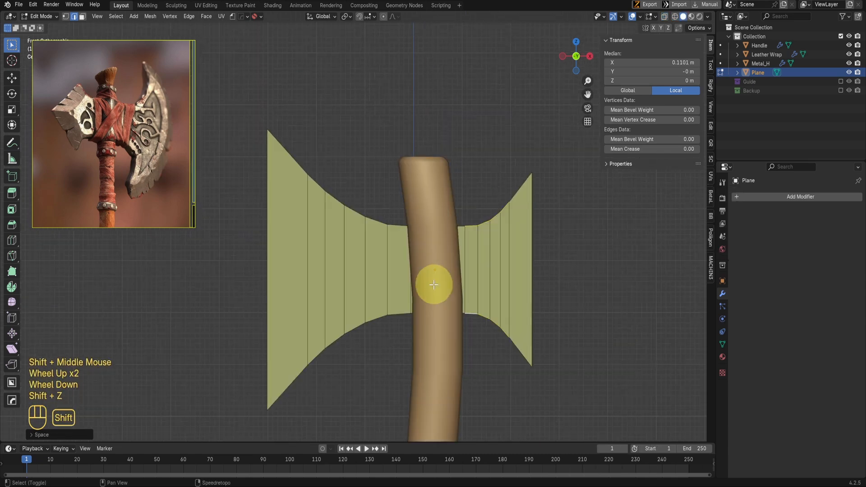
shift+middle_drag(448, 259, 436, 224)
scroll(436, 224, down, 1)
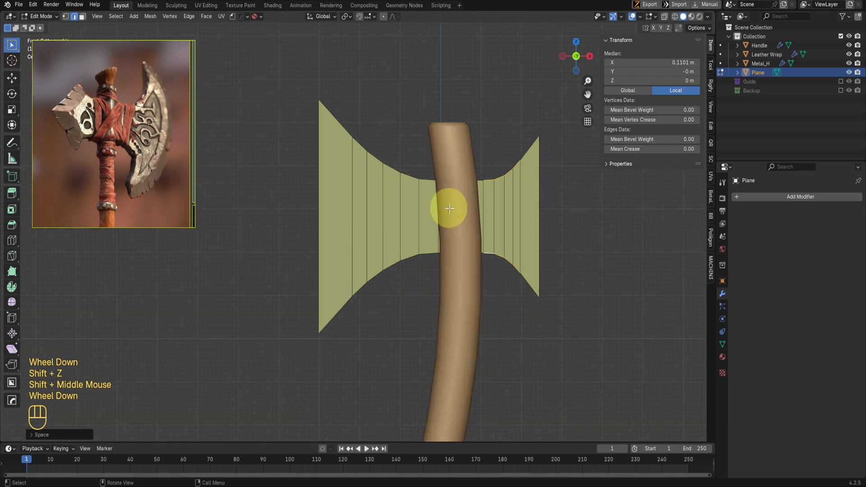
key(ctrl+r)
key(KP_7)
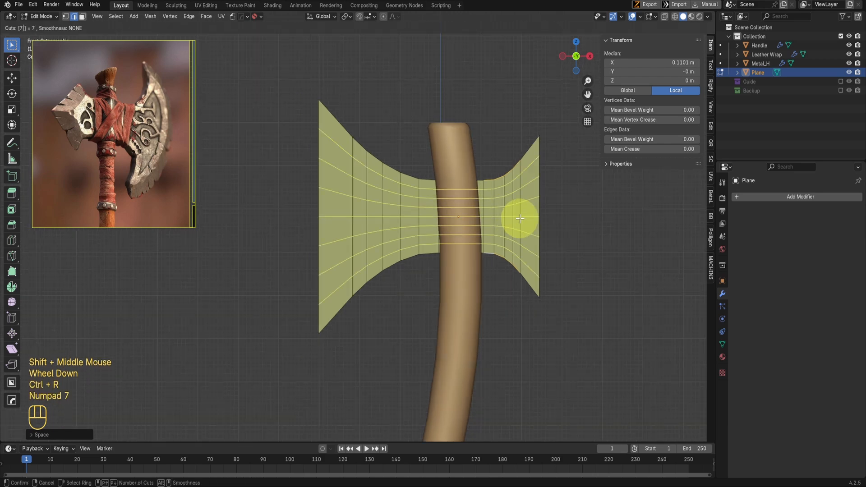
click(519, 216)
right_click(370, 252)
Select the middle vertex of the larger flare's outer edge and set the proportional editing falloff to Sharp
key(Tab)
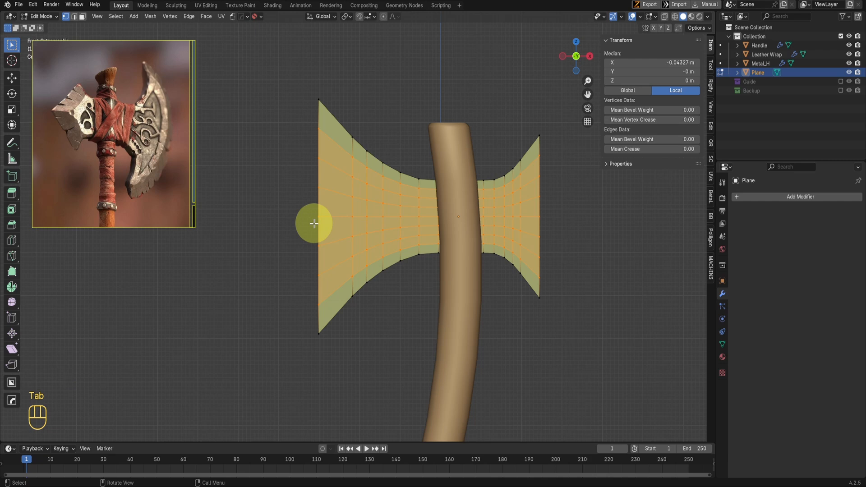
click(316, 219)
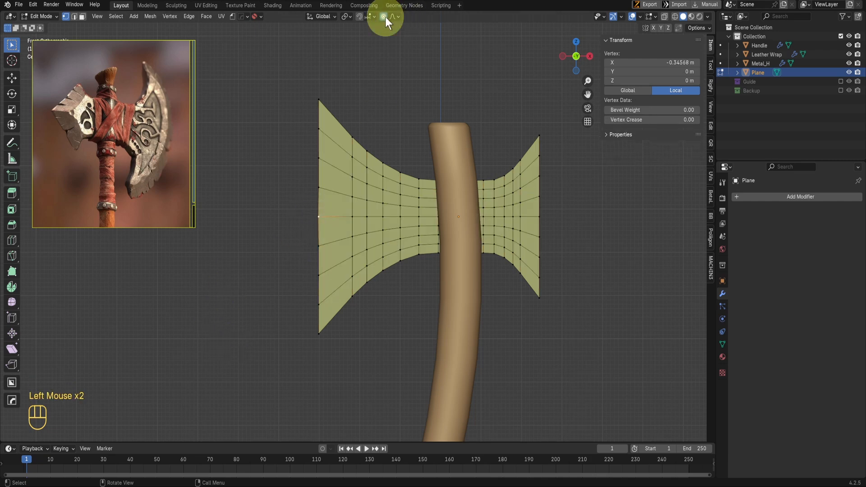
click(395, 16)
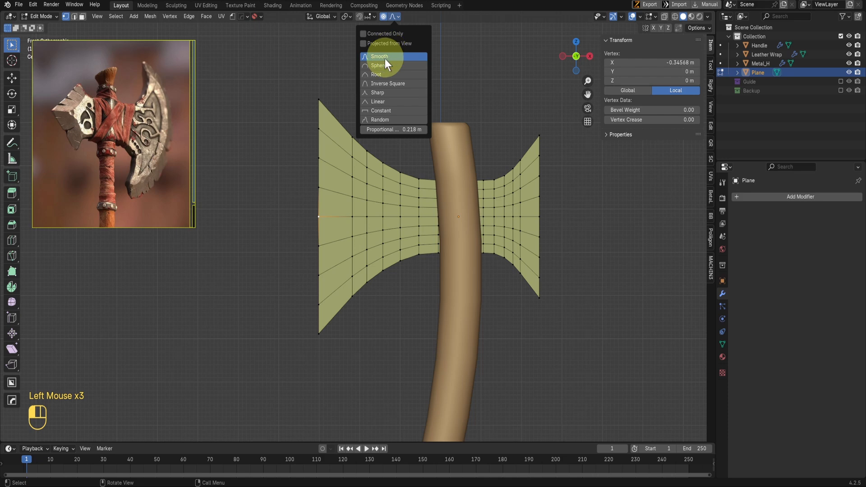
click(383, 93)
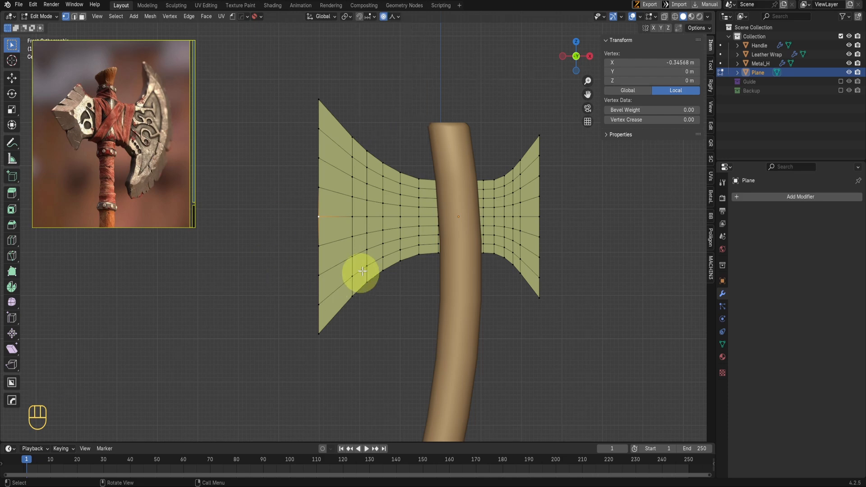
shift+middle_drag(363, 271, 428, 286)
scroll(451, 285, down, 2)
key(g)
key(x)
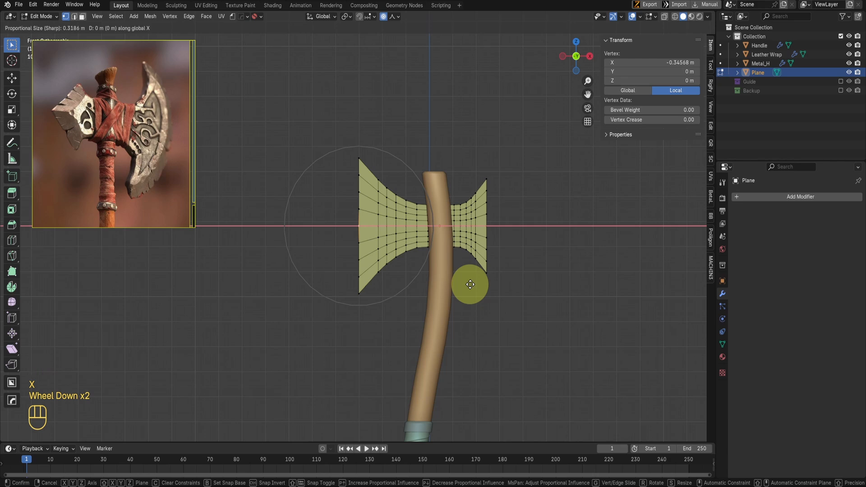
scroll(469, 284, up, 1)
right_click(469, 284)
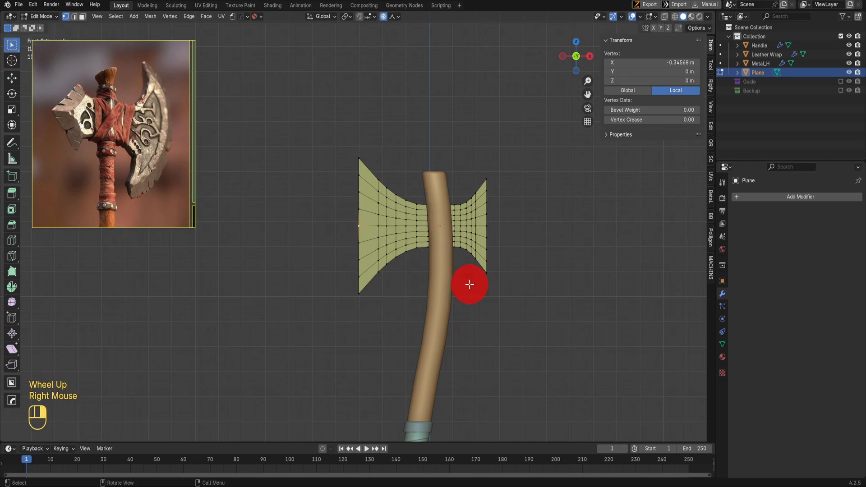
Pull the middle vertex of the large blade's cutting edge outward along X by about 0.19 m with Sharp proportional falloff
click(394, 16)
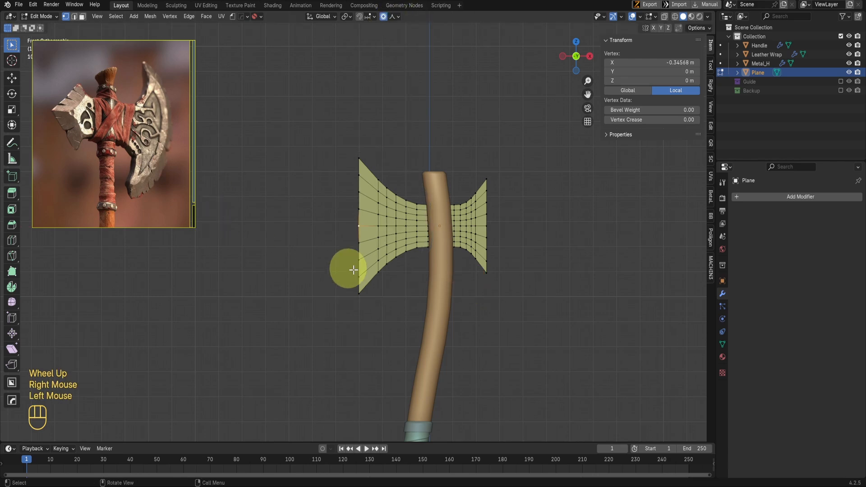
scroll(453, 256, up, 2)
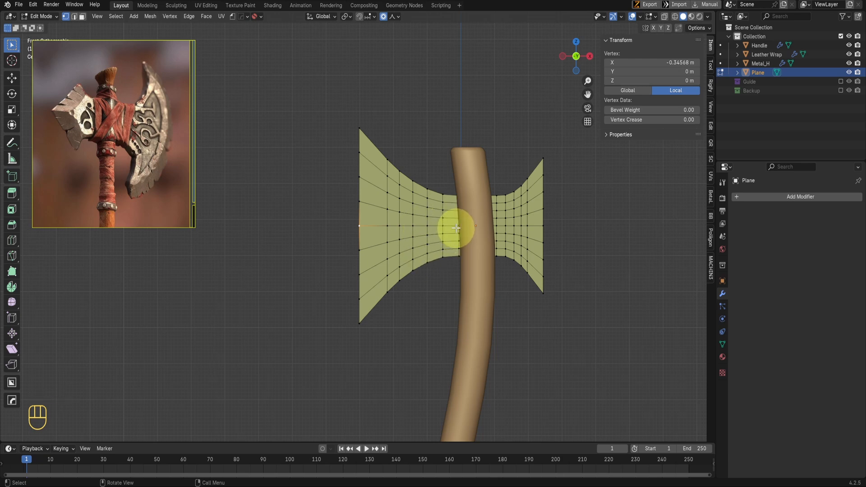
key(g)
key(x)
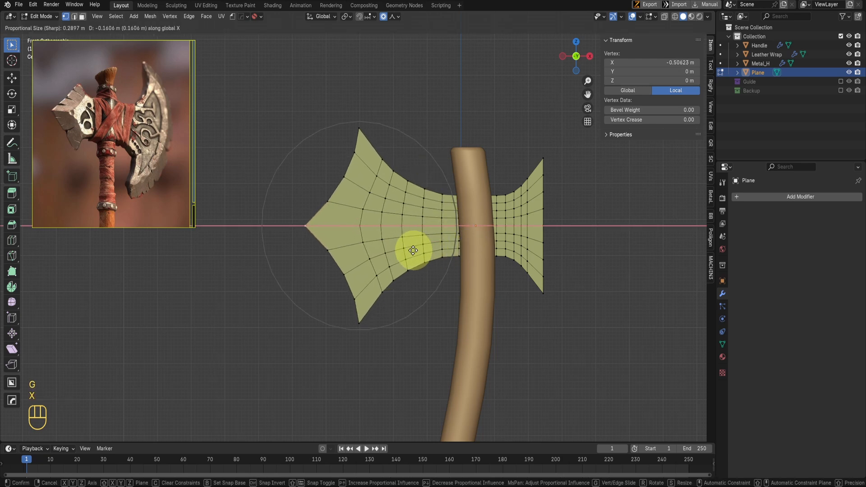
scroll(412, 249, down, 1)
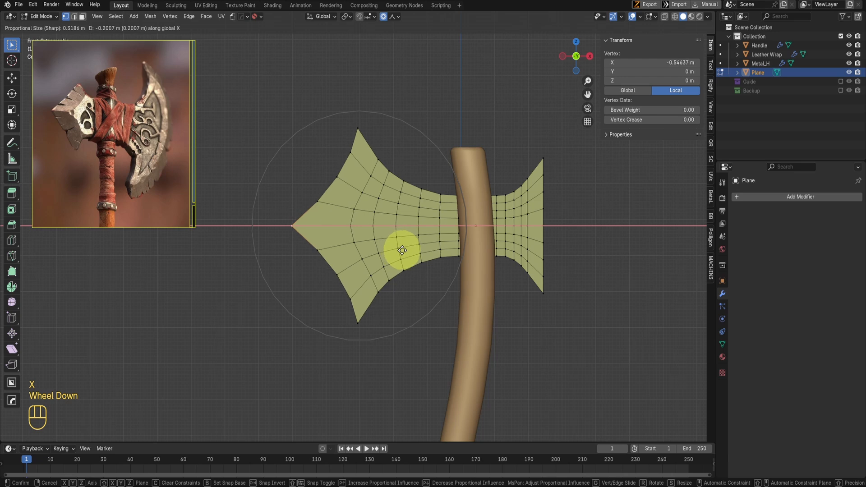
click(404, 249)
scroll(470, 320, down, 2)
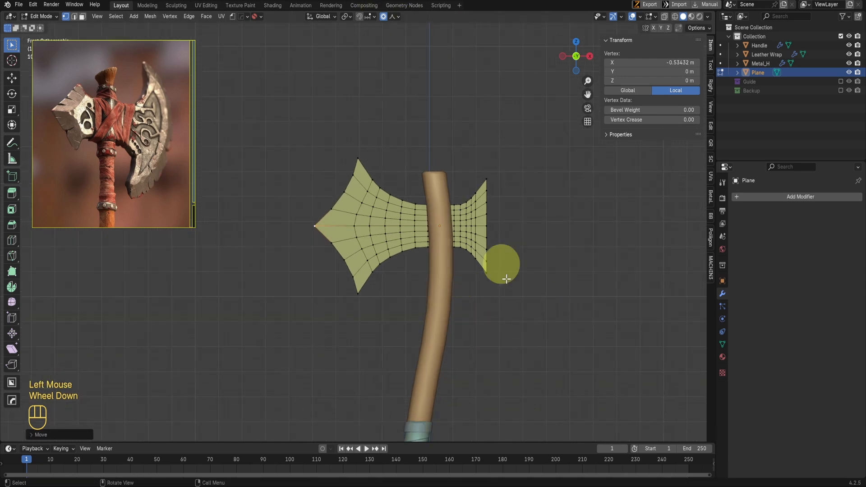
scroll(478, 347, up, 3)
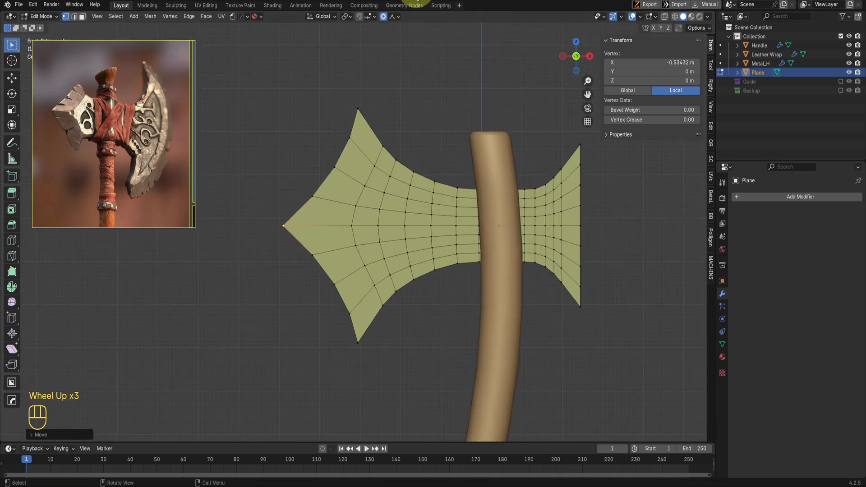
Switch the proportional falloff to Smooth and try scaling the large blade's edge uniformly
click(390, 17)
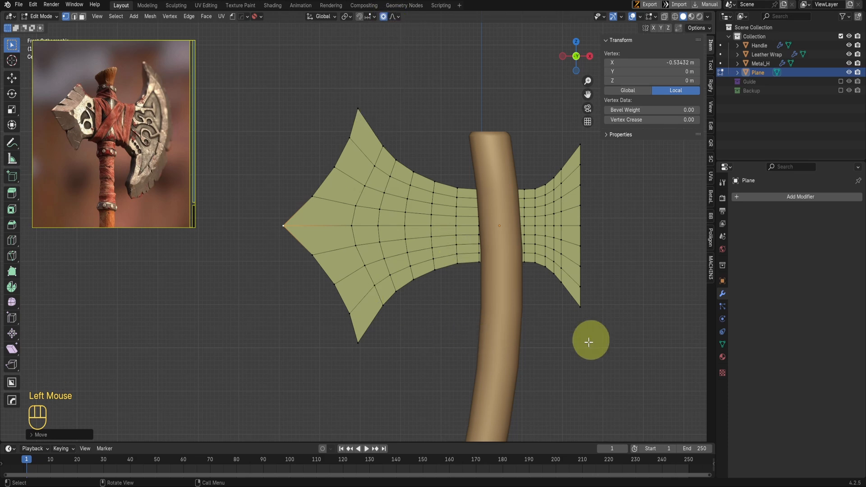
scroll(465, 344, down, 2)
key(s)
scroll(507, 384, down, 1)
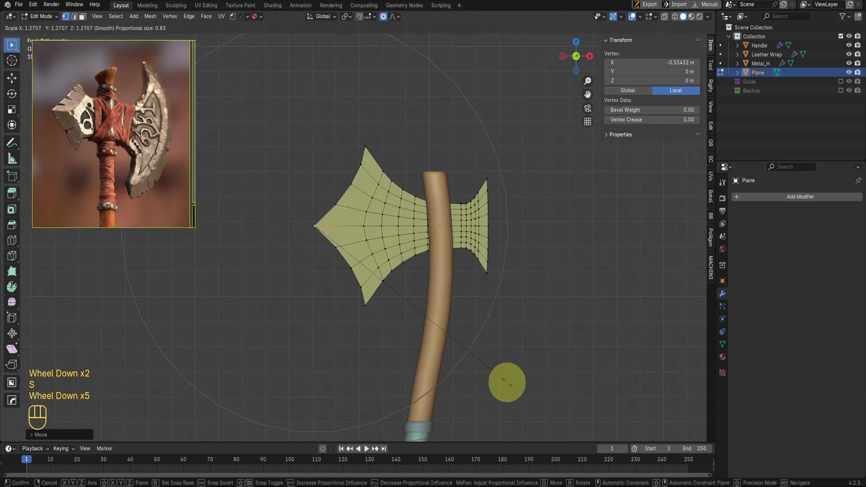
scroll(477, 377, down, 1)
scroll(478, 378, up, 2)
right_click(478, 365)
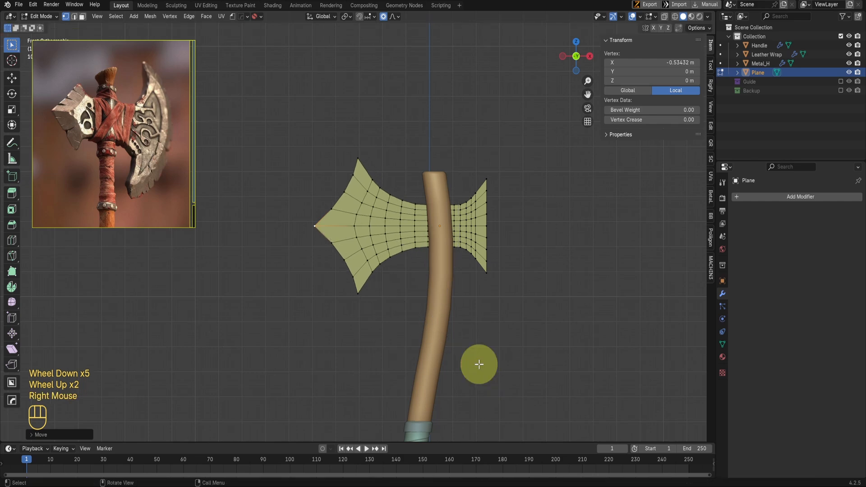
Stretch the large blade's cutting edge along Z in two passes with Smooth proportional falloff
key(s)
key(z)
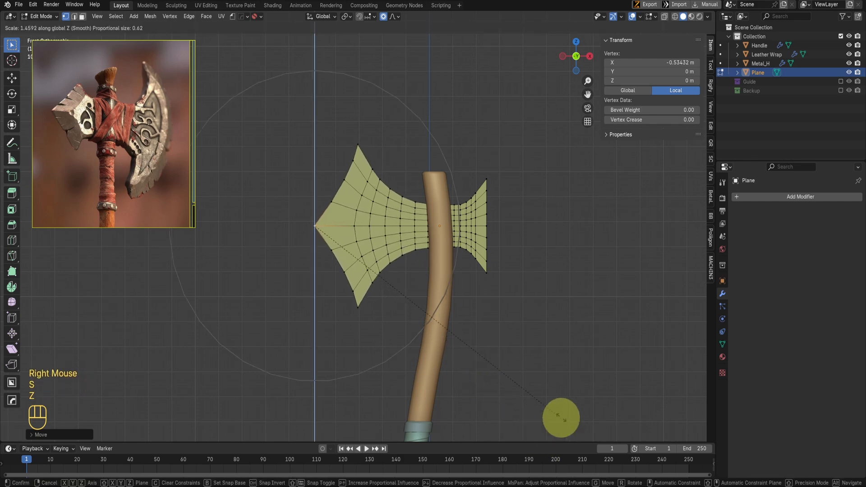
click(493, 361)
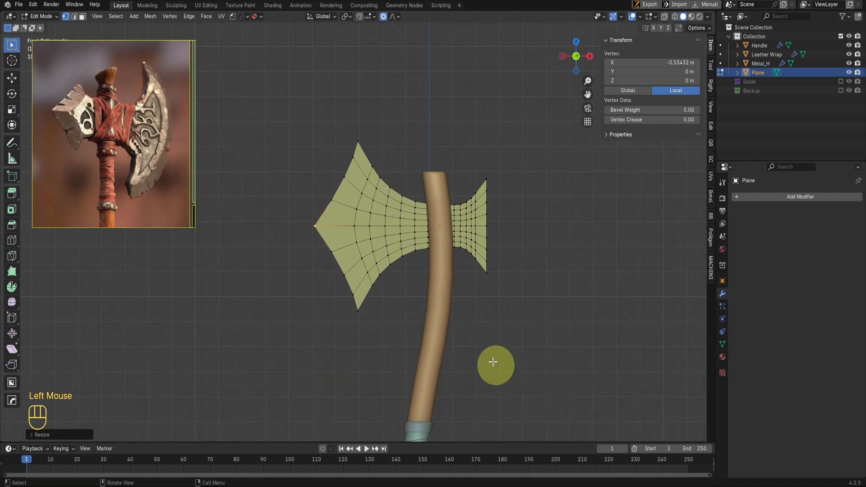
scroll(466, 355, down, 2)
scroll(406, 333, down, 1)
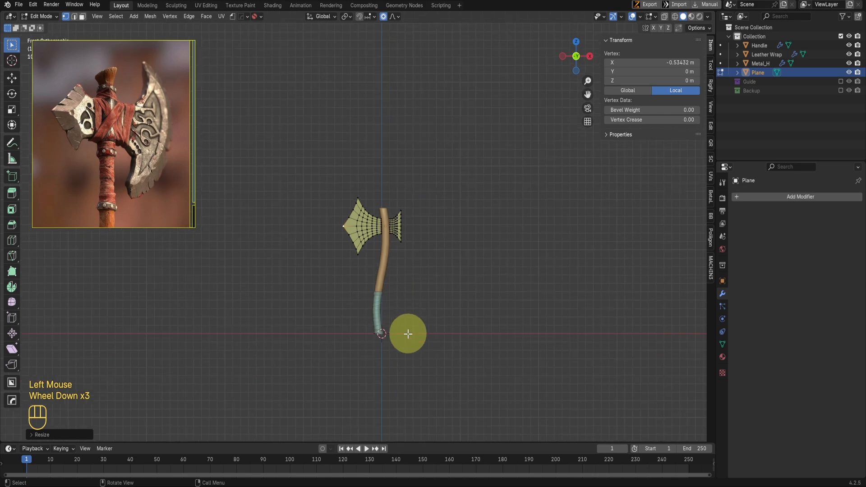
scroll(478, 350, up, 2)
key(s)
key(z)
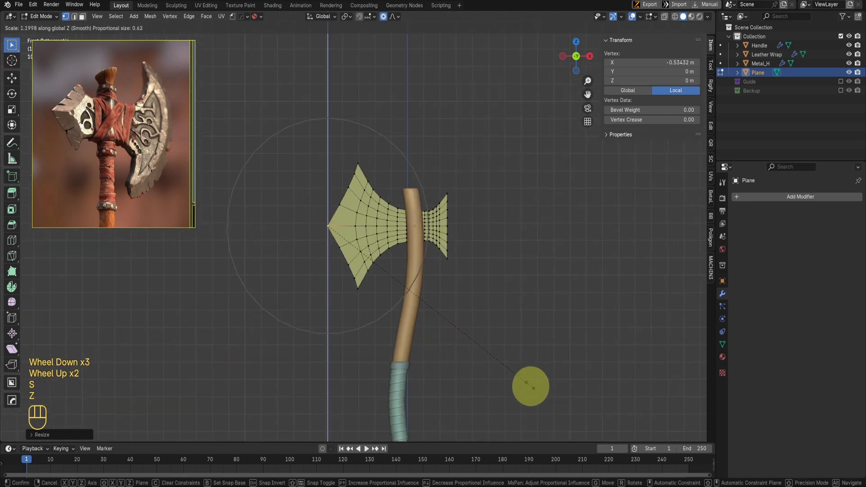
click(459, 362)
scroll(459, 363, down, 1)
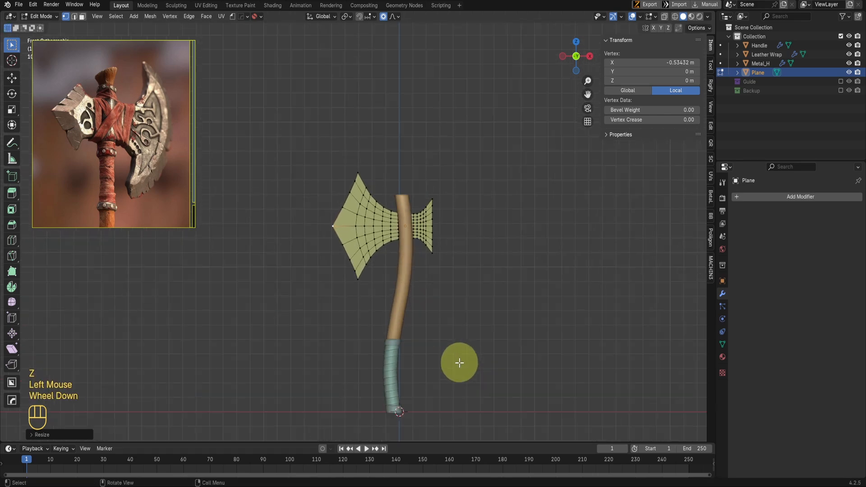
scroll(457, 363, up, 2)
key(Tab)
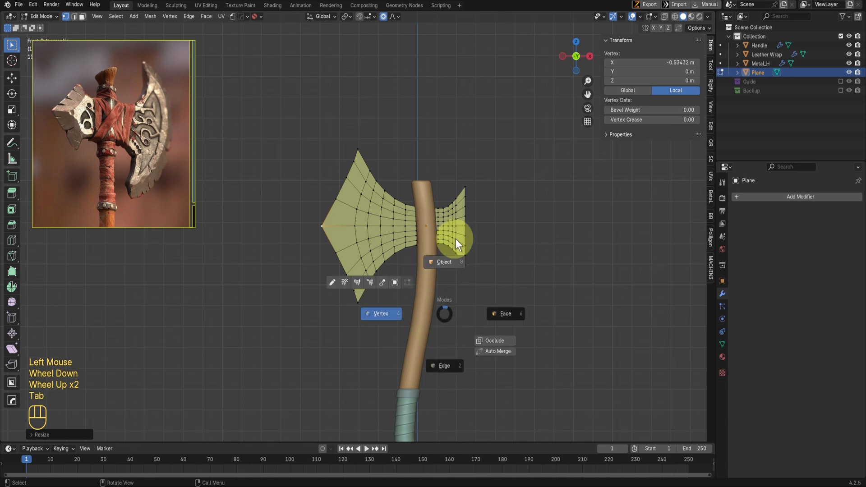
scroll(440, 363, down, 1)
key(Tab)
scroll(344, 242, up, 2)
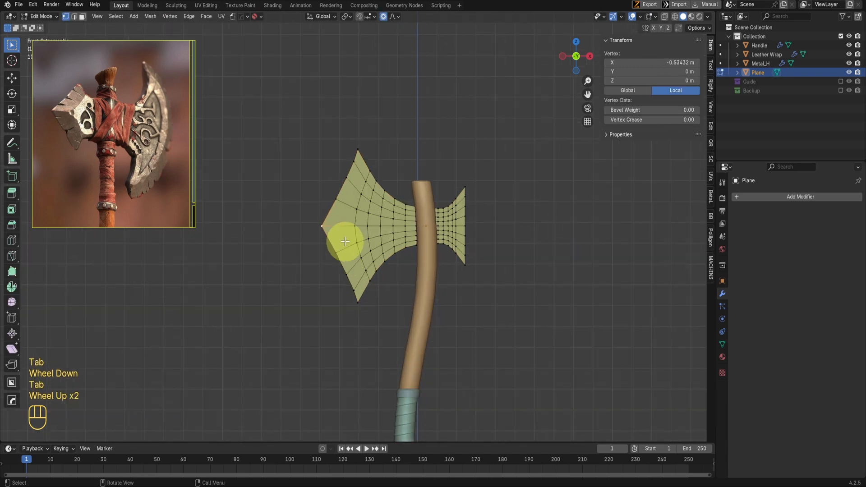
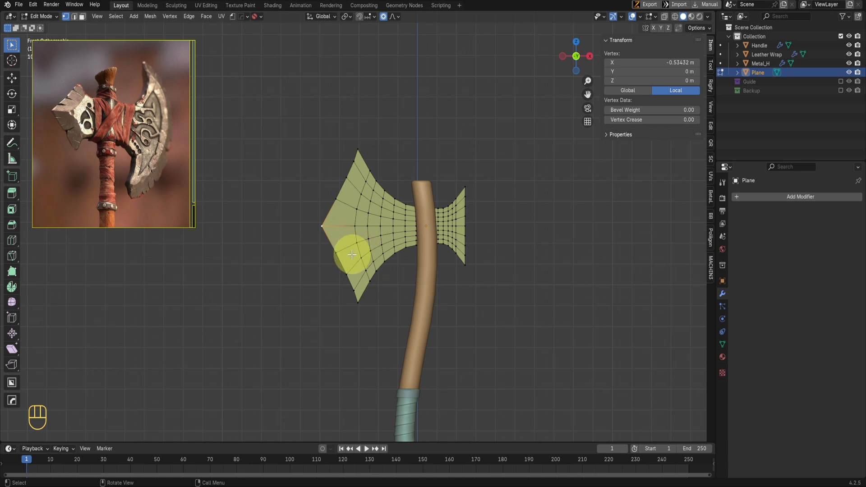
Undo the Z stretches and the outward pull so the large blade has its straight edge again
key(ctrl+z)
key(ctrl+z)
key(ctrl+z)
key(ctrl+z)
key(ctrl+z)
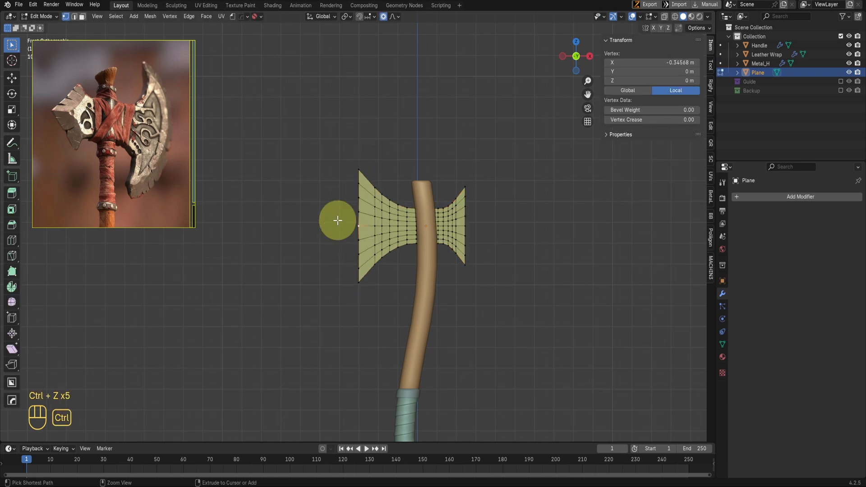
Set the proportional falloff to Inverse Square and pull the large blade's middle edge vertex outward along X by about 0.18 m
click(393, 17)
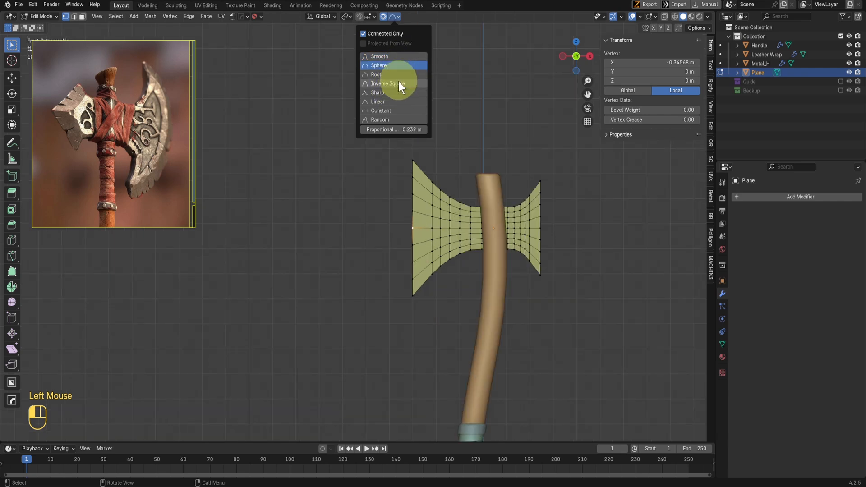
click(399, 84)
key(g)
key(x)
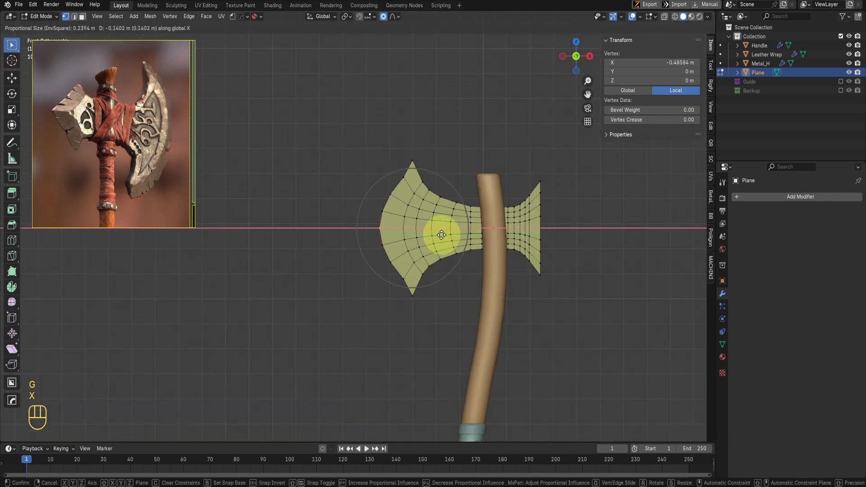
scroll(441, 235, down, 1)
click(434, 237)
Scale the large blade's edge along Z by about 1.59 with the proportional size enlarged to about 0.51 m
key(s)
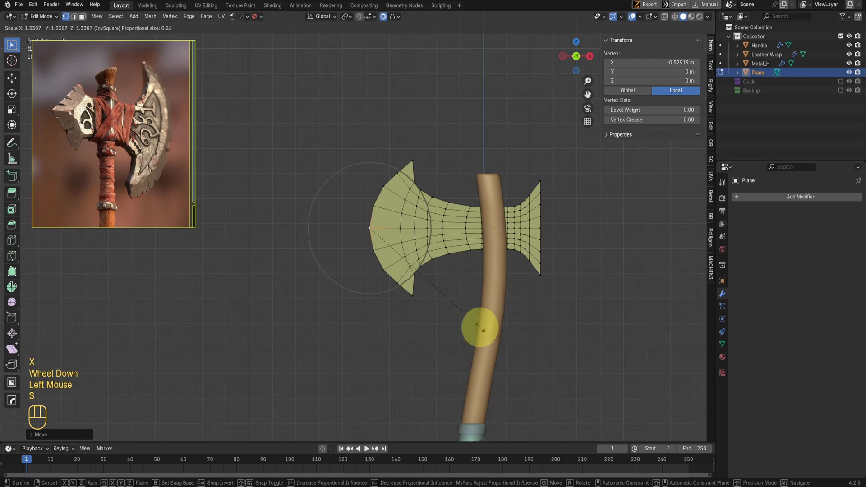
key(z)
scroll(483, 343, down, 4)
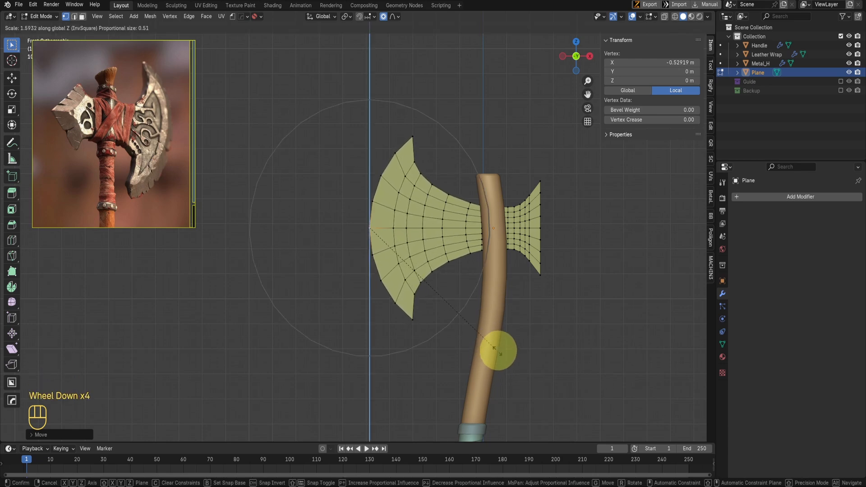
click(496, 350)
scroll(497, 350, down, 3)
scroll(496, 350, up, 3)
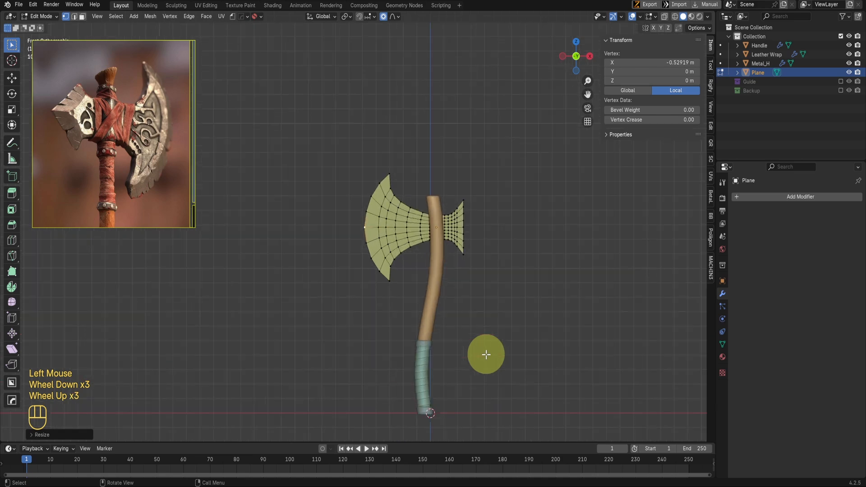
scroll(469, 350, up, 2)
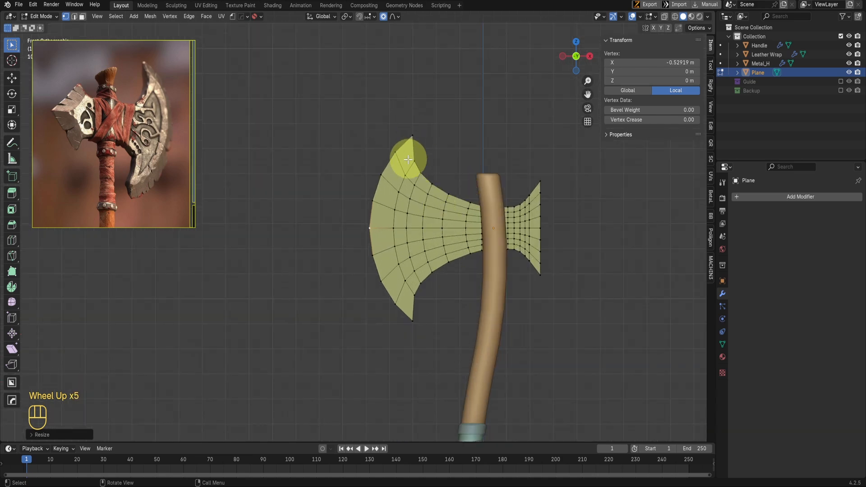
Pull the middle vertex of the small rear blade's edge outward along X by about 0.15 m with Linear proportional falloff
shift+middle_drag(455, 286, 412, 286)
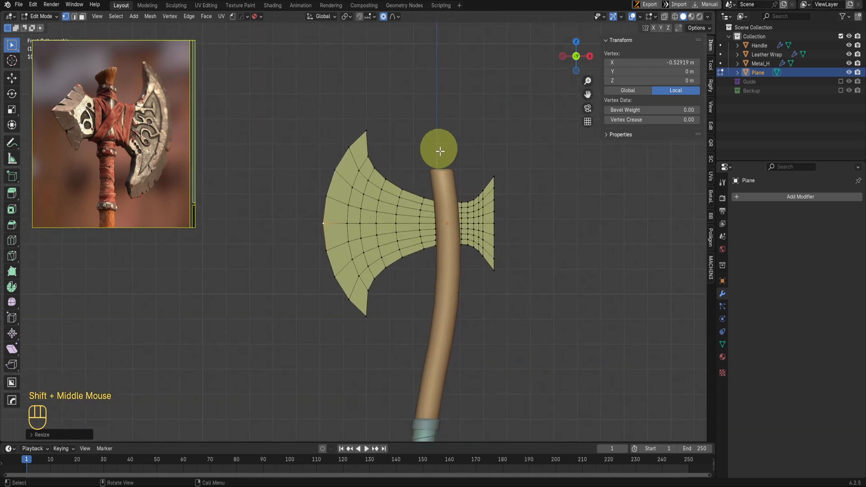
scroll(526, 234, up, 2)
shift+middle_drag(496, 244, 439, 253)
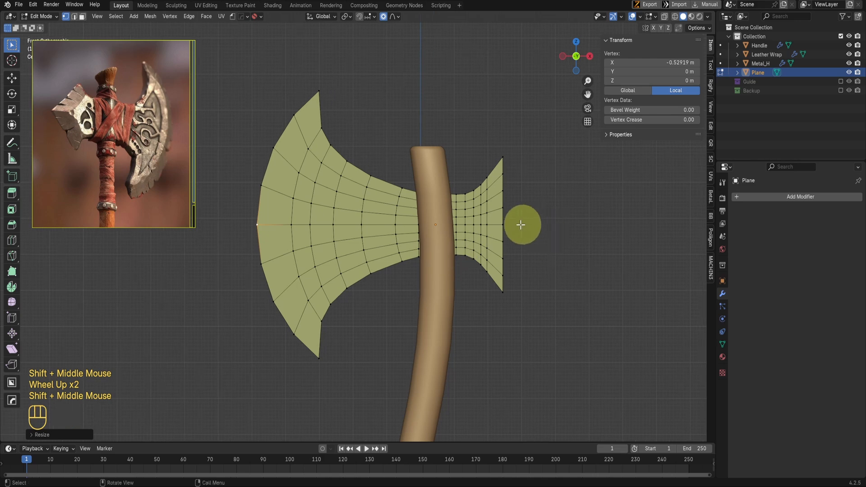
click(522, 225)
shift+scroll(541, 232, up, 1)
shift+middle_drag(541, 231, 499, 226)
scroll(498, 226, down, 1)
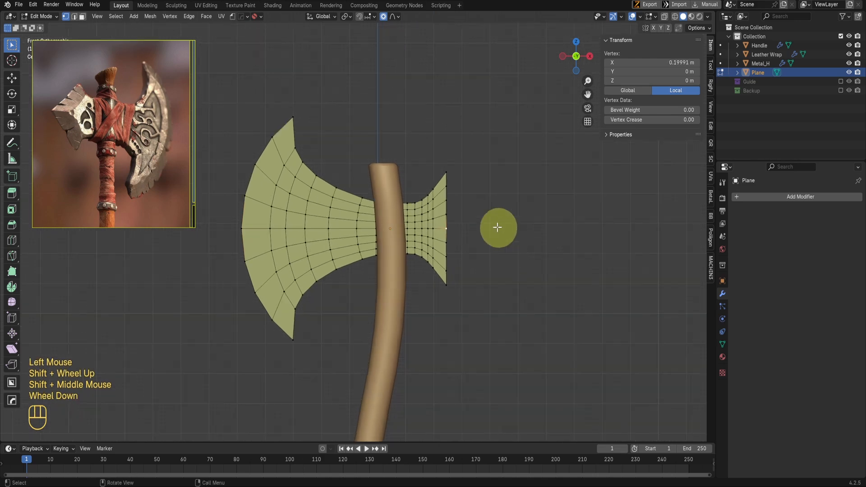
click(393, 16)
click(383, 95)
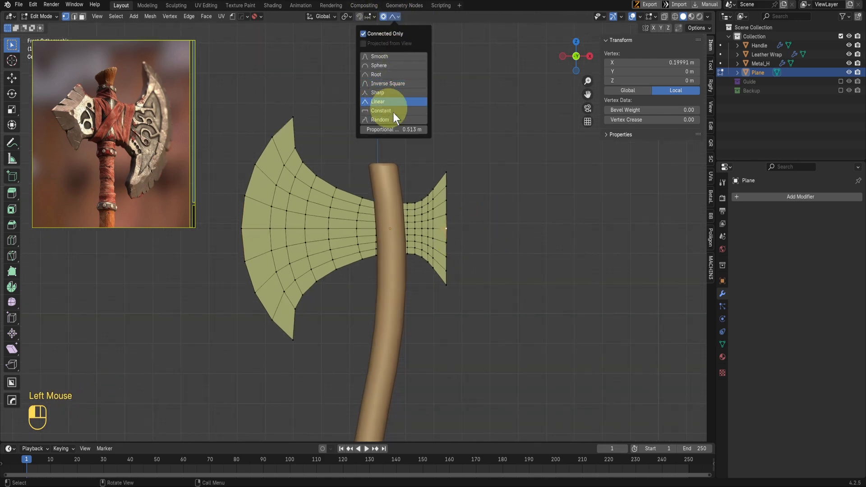
key(g)
key(x)
scroll(514, 234, up, 3)
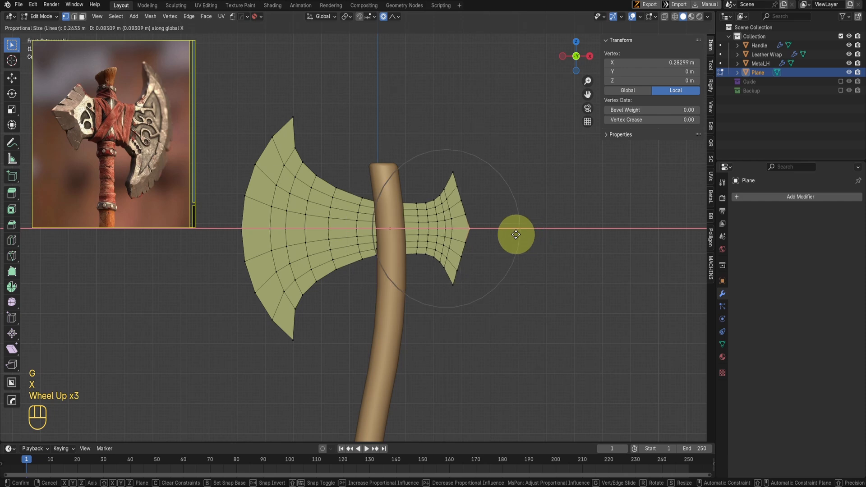
scroll(526, 238, up, 1)
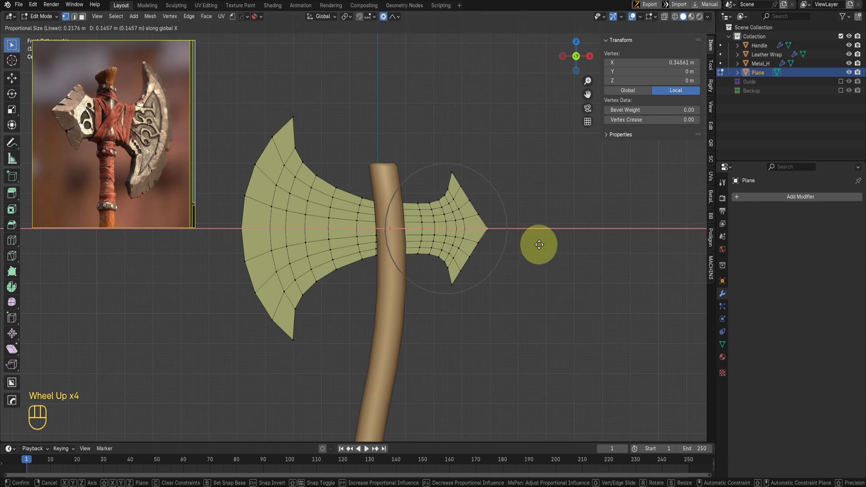
scroll(537, 244, up, 1)
click(537, 244)
Move the rear blade's tip back along X by about 0.07 m with a proportional size of about 0.35 m and return to Object Mode
key(g)
key(x)
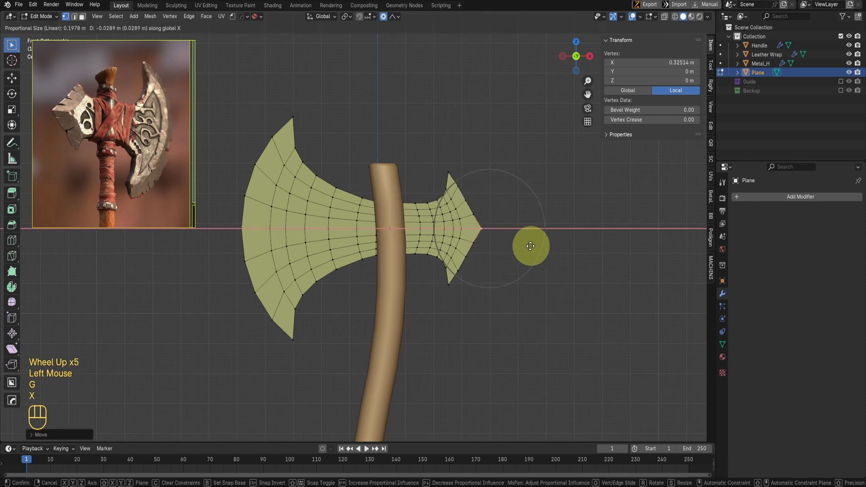
scroll(531, 245, down, 2)
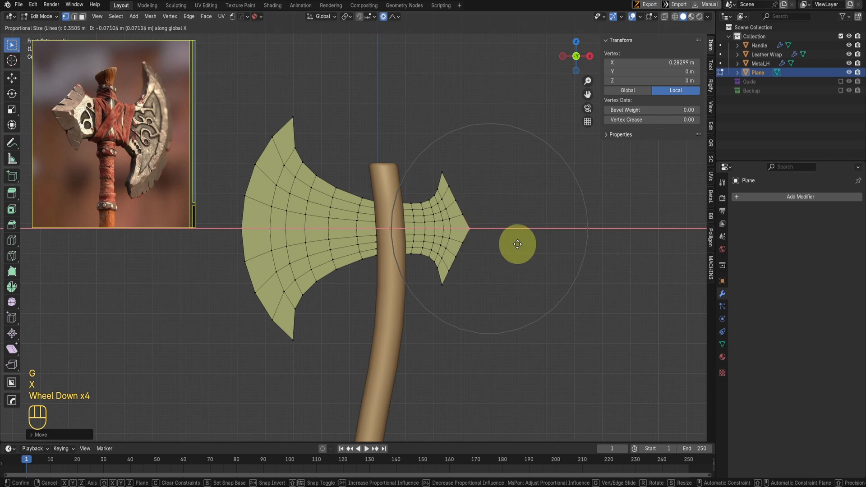
click(518, 246)
scroll(459, 262, down, 2)
key(Tab)
scroll(457, 289, down, 2)
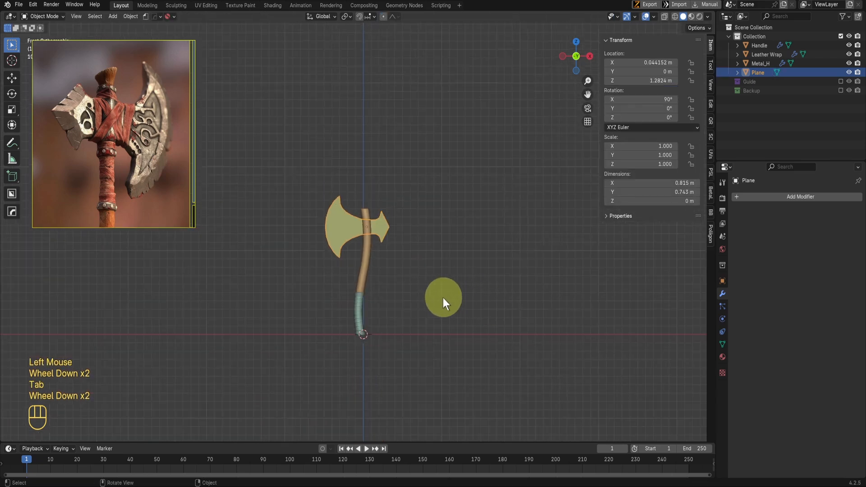
Examine the axe head's outline and mesh around the handle in front view, in both Edit and Object Mode
scroll(433, 300, up, 3)
middle_drag(407, 303, 437, 315)
scroll(392, 305, up, 1)
scroll(412, 309, down, 1)
key(KP_1)
scroll(413, 310, up, 3)
scroll(436, 316, down, 1)
scroll(437, 315, down, 1)
key(Tab)
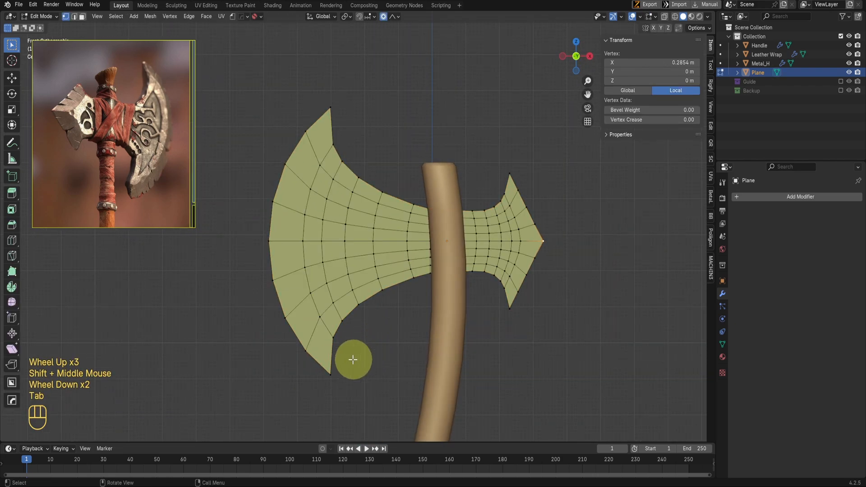
key(Tab)
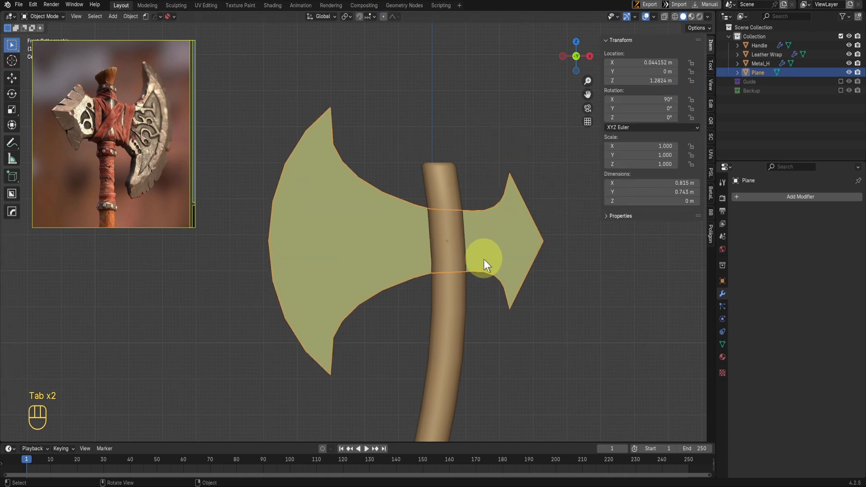
scroll(483, 259, up, 1)
key(shift+z)
key(shift+z)
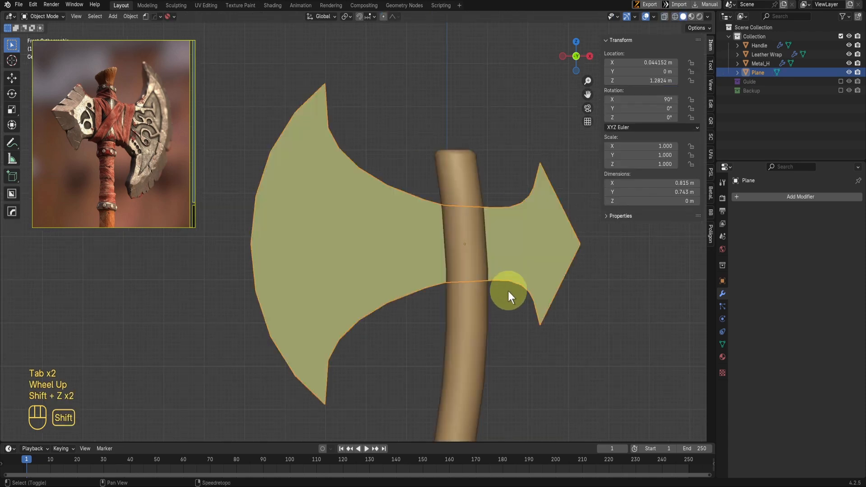
key(Tab)
key(Tab)
scroll(493, 213, down, 4)
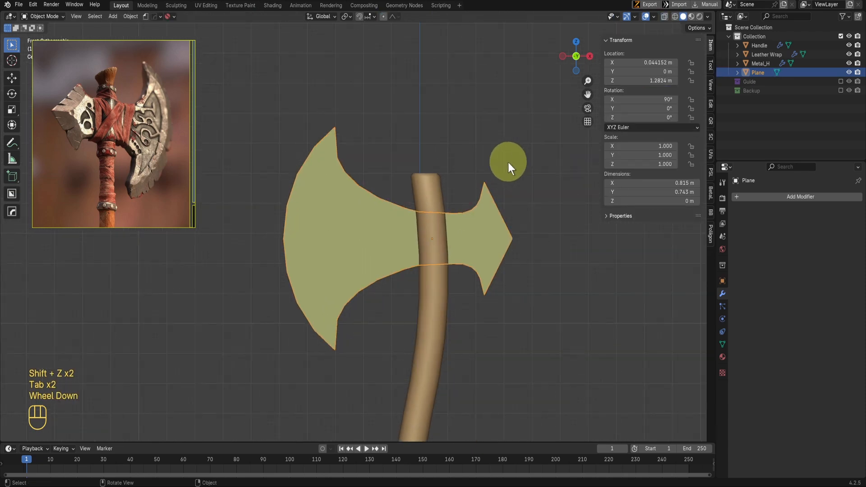
Add a Mirror modifier to the axe head plane and set its axis to Y only
middle_drag(399, 293, 358, 345)
scroll(348, 344, up, 2)
click(772, 196)
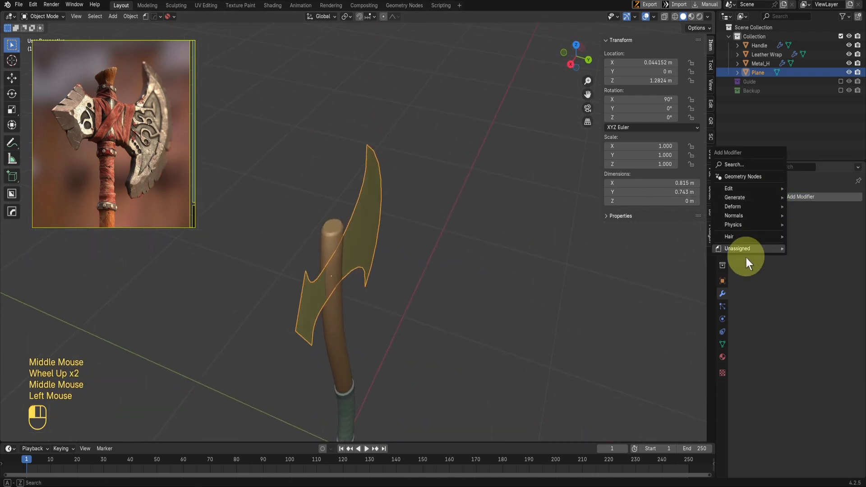
mouse_move(745, 206)
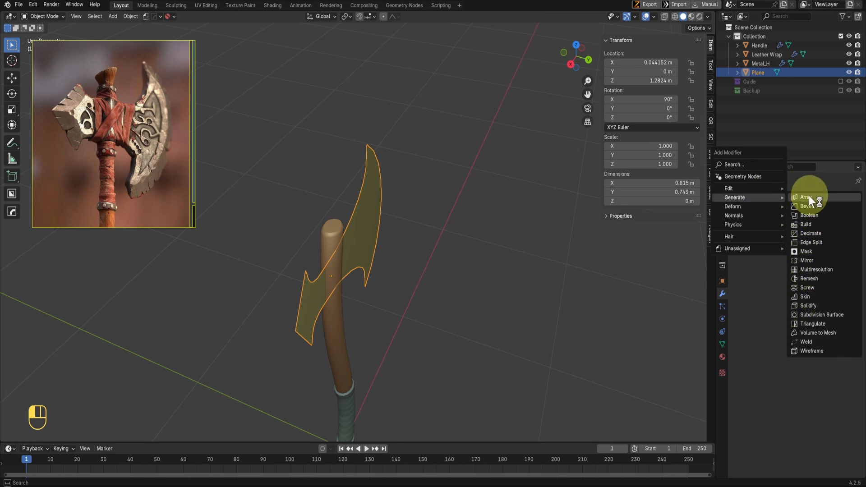
click(819, 259)
middle_drag(388, 289, 743, 227)
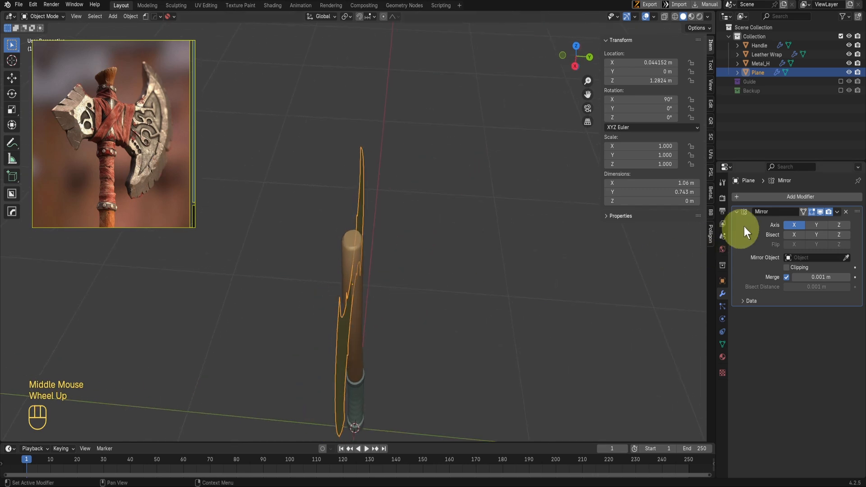
click(815, 225)
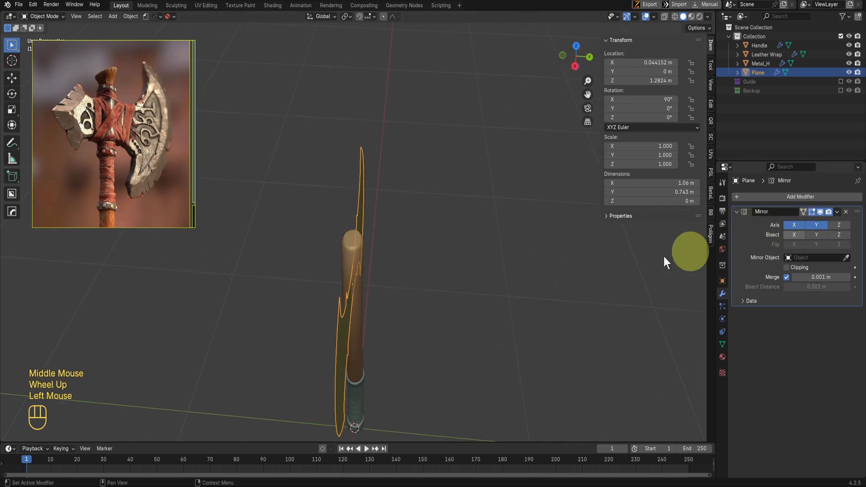
click(794, 224)
Move the whole axe head mesh about 0.06 m along negative Y in top view, to one side of the handle
middle_drag(432, 306, 399, 323)
scroll(399, 322, up, 1)
scroll(399, 323, down, 1)
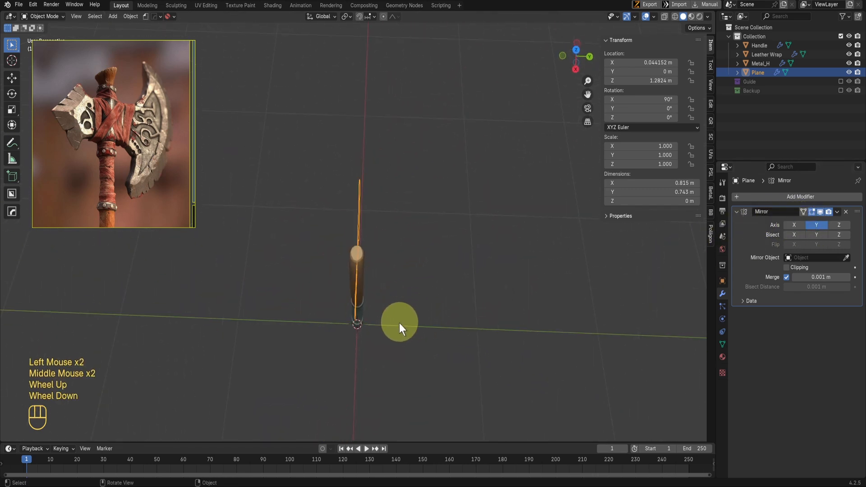
key(KP_7)
scroll(399, 305, up, 2)
scroll(399, 305, up, 1)
key(Tab)
key(shift+z)
key(a)
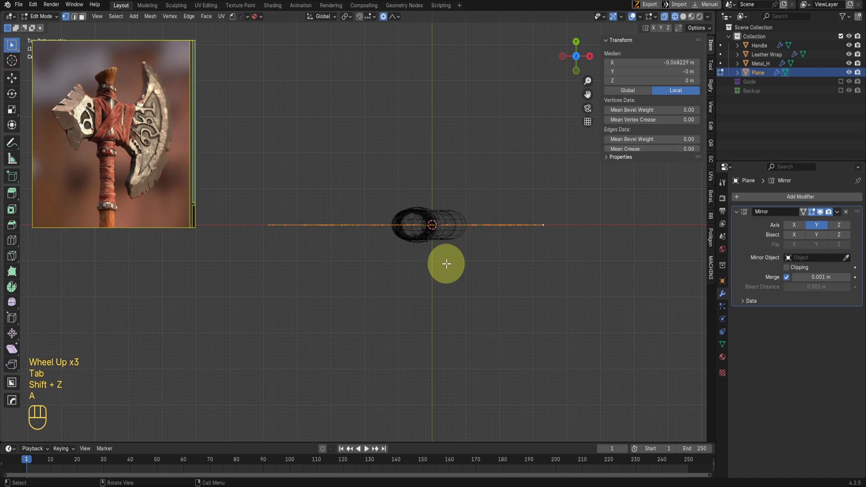
key(g)
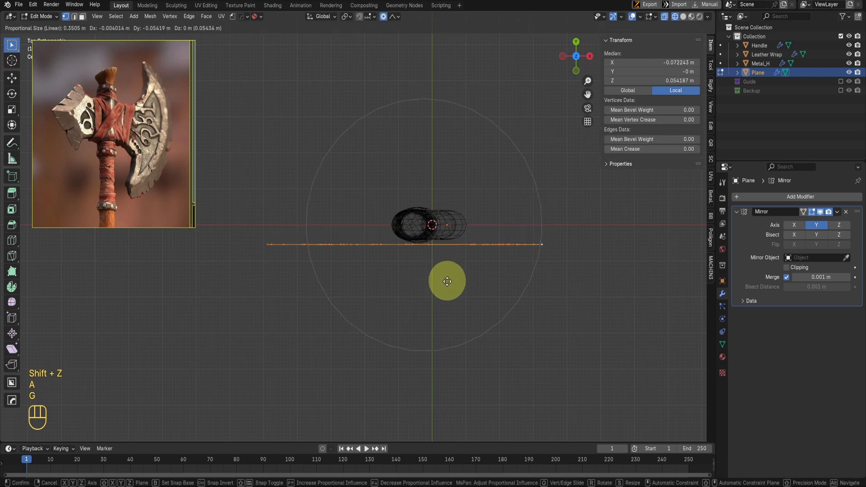
click(447, 285)
middle_drag(446, 285, 446, 348)
scroll(478, 363, up, 1)
scroll(433, 270, down, 1)
key(Tab)
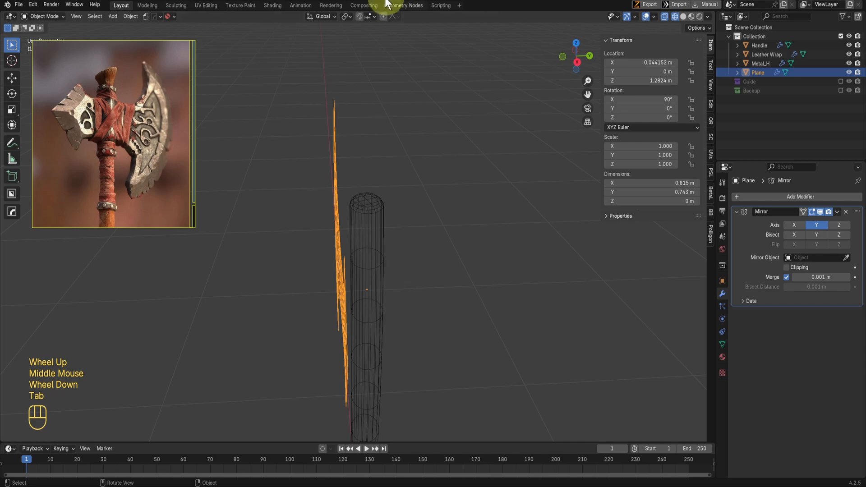
Turn off proportional editing in Edit Mode and change the Mirror modifier's axis from Y to Z
key(Tab)
click(385, 17)
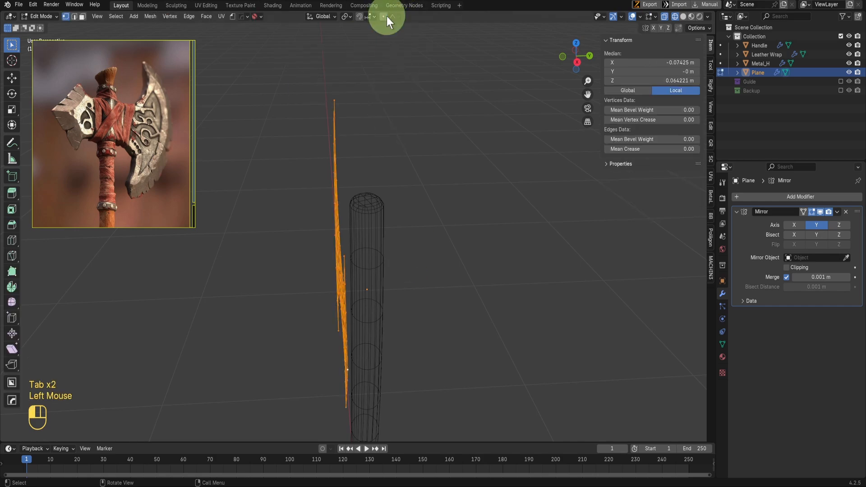
middle_drag(419, 276, 397, 275)
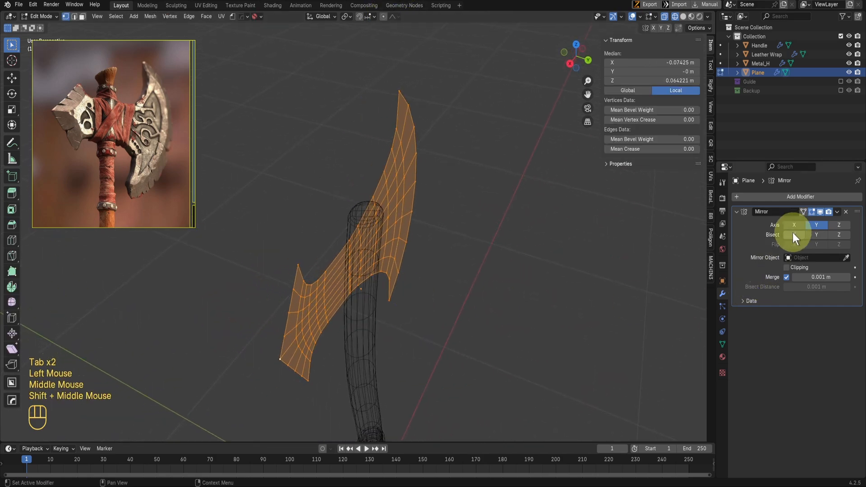
middle_drag(539, 287, 413, 311)
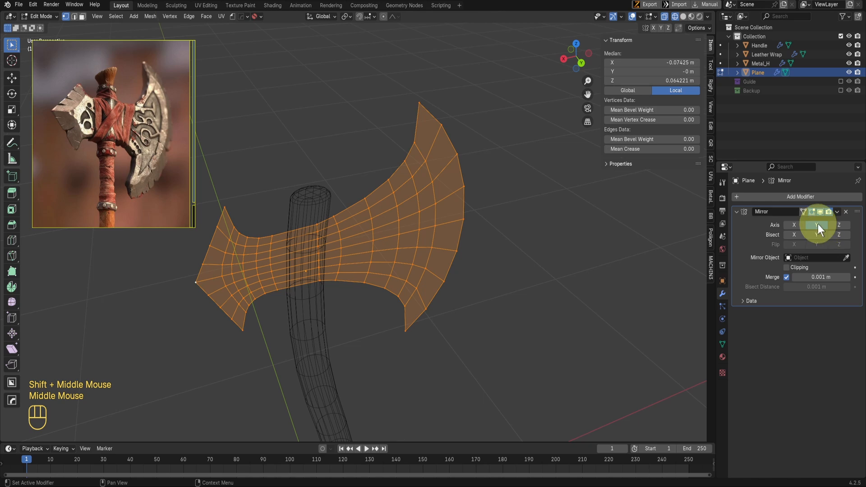
scroll(456, 296, down, 2)
middle_drag(348, 261, 425, 285)
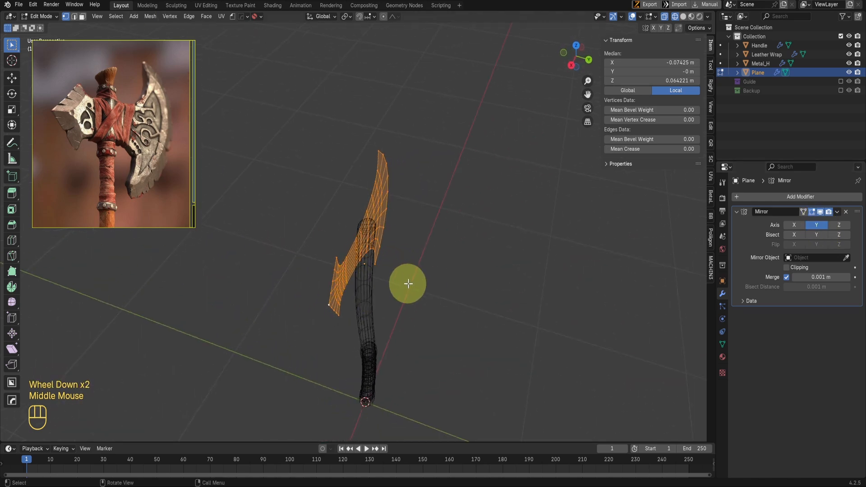
click(837, 225)
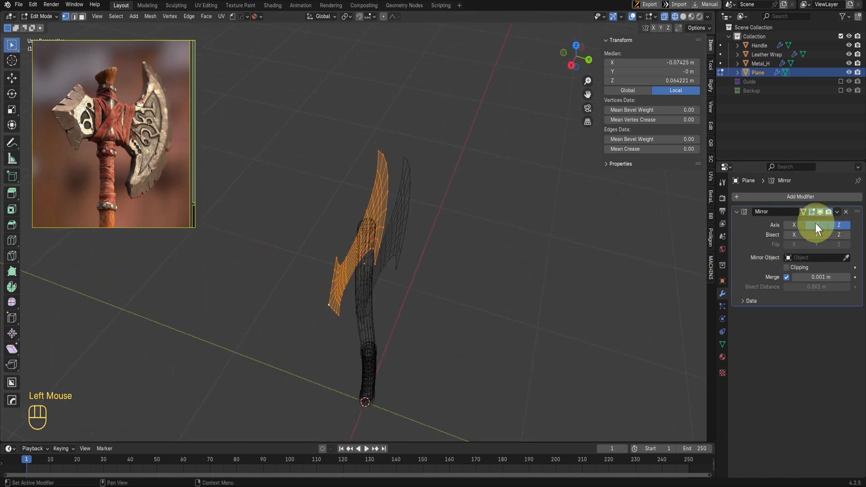
click(815, 224)
middle_drag(545, 293, 455, 307)
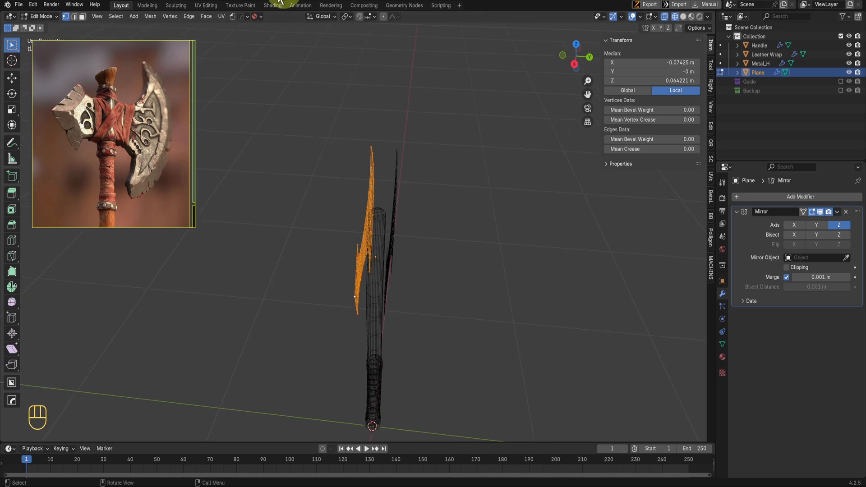
Return to Object Mode, activate the Move tool and set the Mirror modifier's axis back to Y
key(Tab)
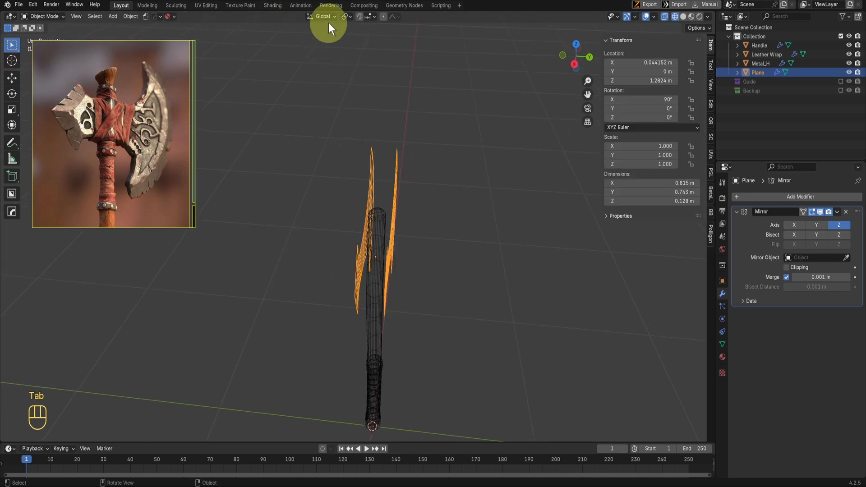
click(324, 16)
click(314, 53)
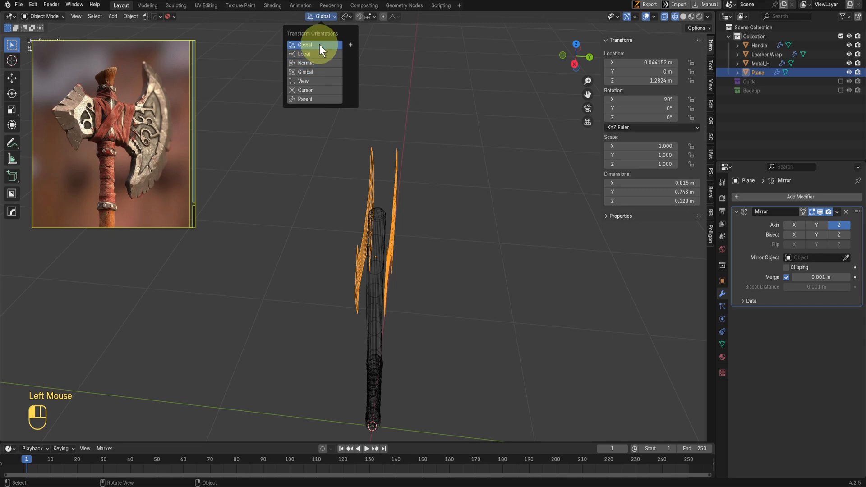
click(11, 79)
middle_drag(400, 279, 418, 299)
scroll(454, 289, up, 2)
click(841, 225)
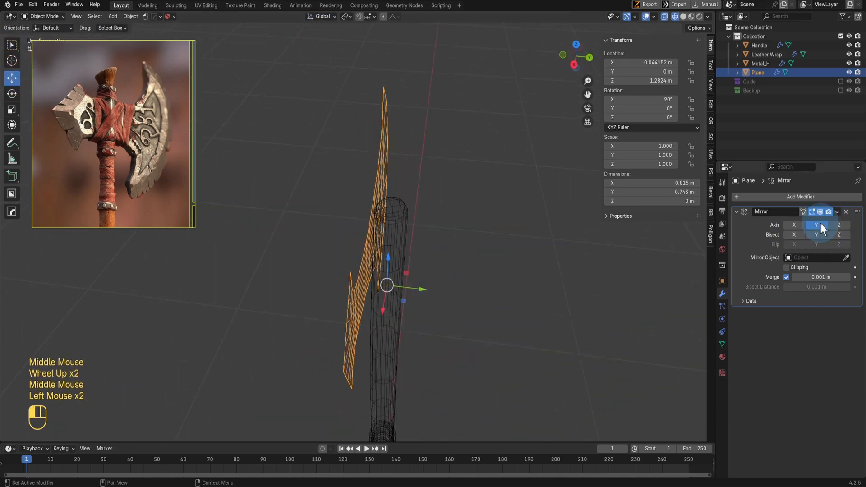
middle_drag(502, 346, 369, 320)
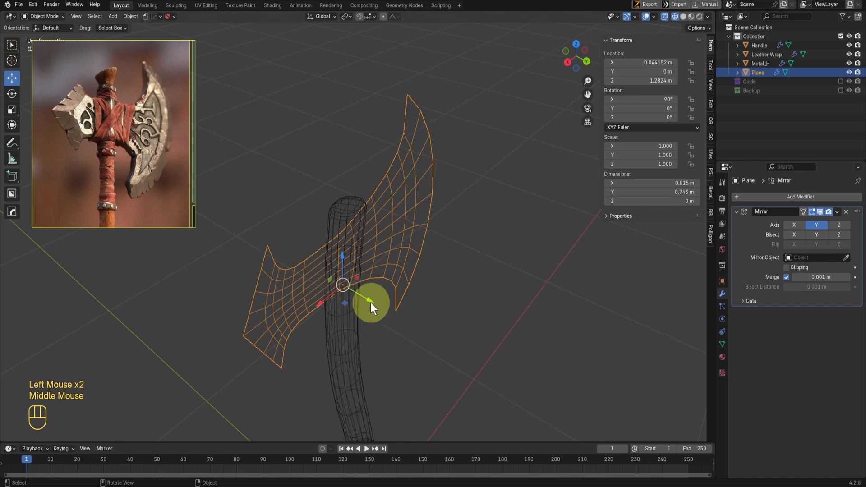
Set the transform orientation to Local to compare the plane's own axes with the global ones
click(323, 16)
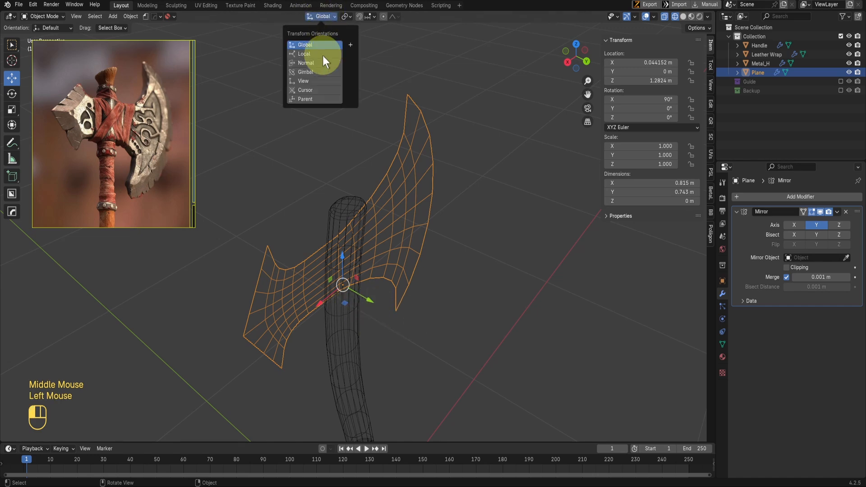
click(318, 54)
middle_drag(536, 285, 405, 303)
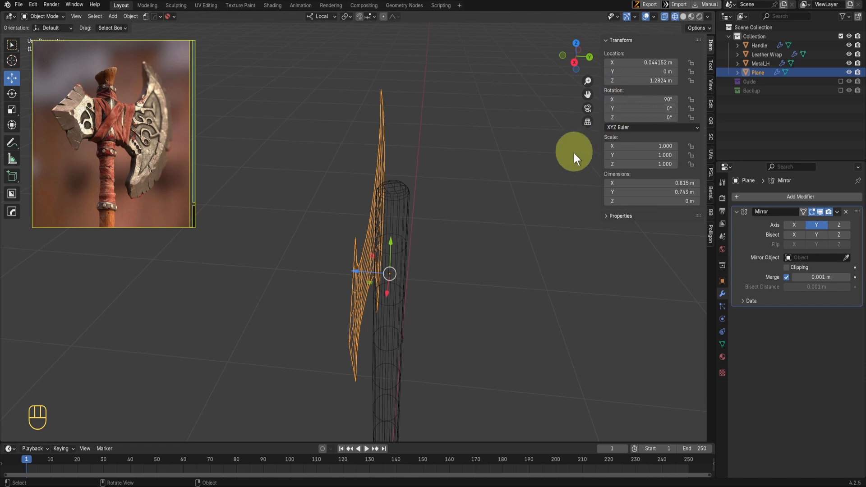
middle_drag(443, 275, 400, 234)
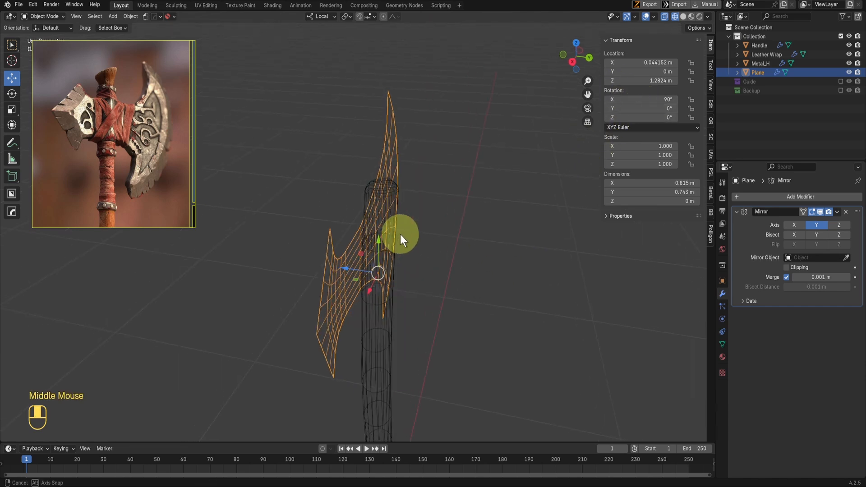
Apply the axe head's rotation and inspect the mirrored halves on both sides of the handle
scroll(399, 234, up, 2)
key(ctrl+a)
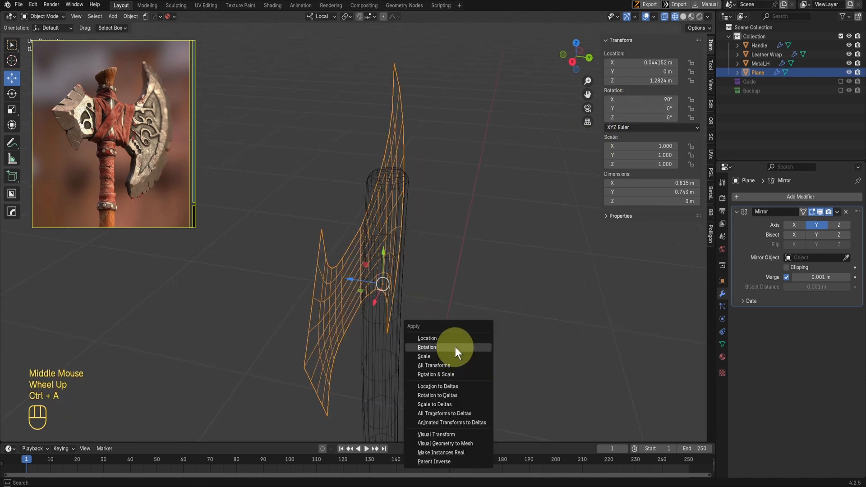
click(454, 346)
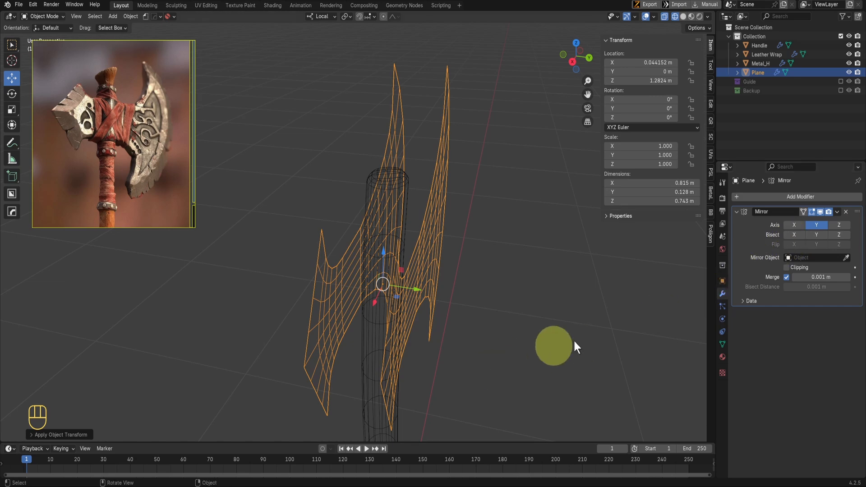
middle_drag(551, 303, 451, 315)
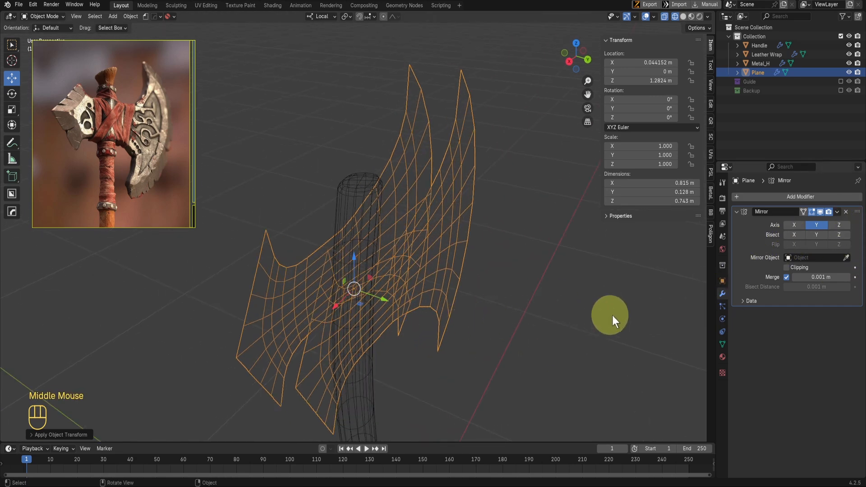
scroll(407, 252, up, 1)
middle_drag(408, 251, 450, 298)
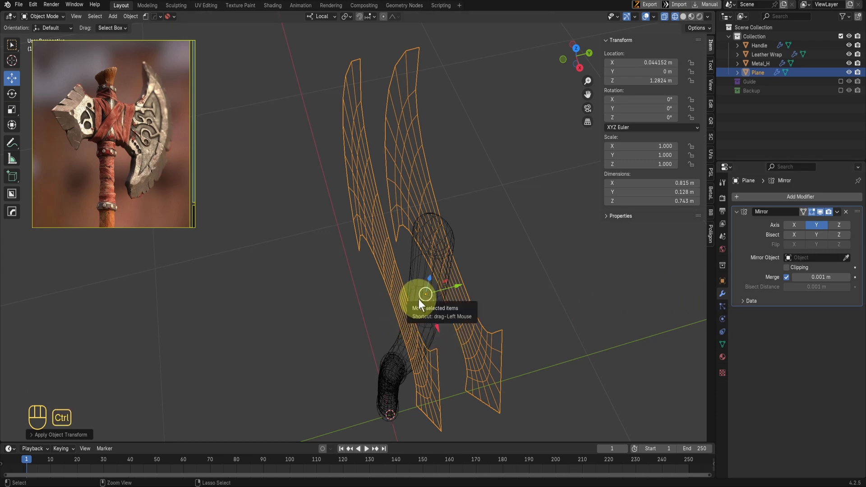
Undo the recent changes back to before the axe head mesh was moved off the handle's centre
key(ctrl+z)
key(ctrl+z)
key(ctrl+z)
key(ctrl+z)
key(ctrl+z)
key(ctrl+z)
key(ctrl+z)
key(ctrl+z)
key(ctrl+z)
key(ctrl+z)
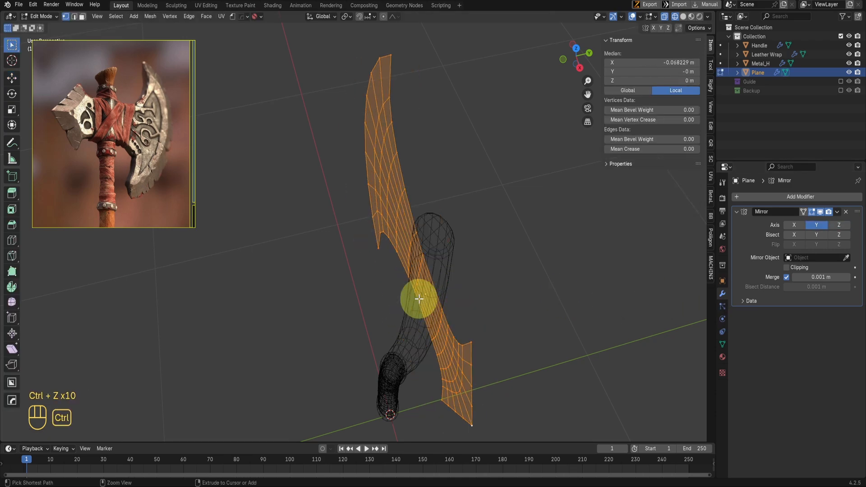
Apply the axe head's rotation in Object Mode while its mesh is still centred on the handle
middle_drag(464, 344, 530, 358)
scroll(653, 304, up, 2)
scroll(530, 357, up, 1)
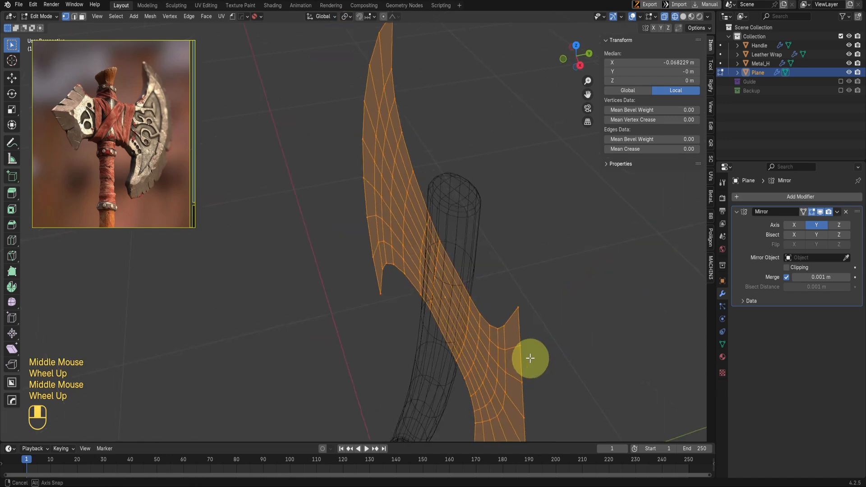
key(Tab)
key(ctrl+a)
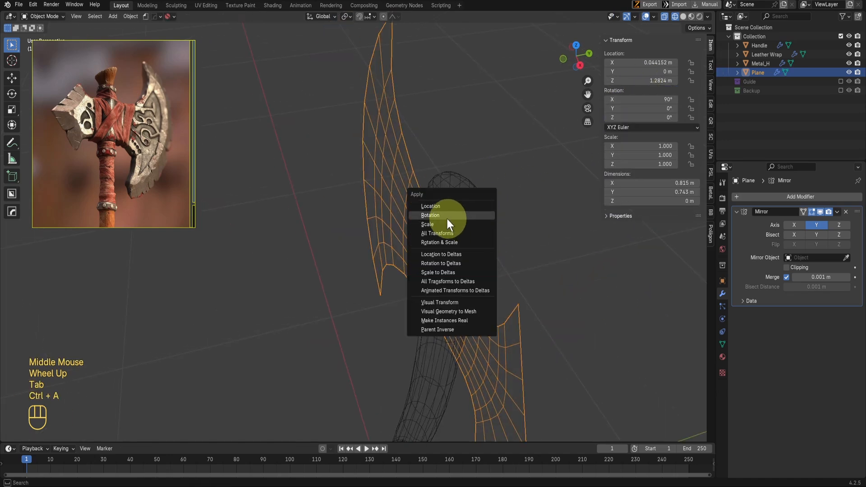
click(447, 218)
middle_drag(488, 232, 364, 280)
scroll(399, 321, up, 2)
scroll(342, 298, down, 1)
scroll(356, 284, up, 1)
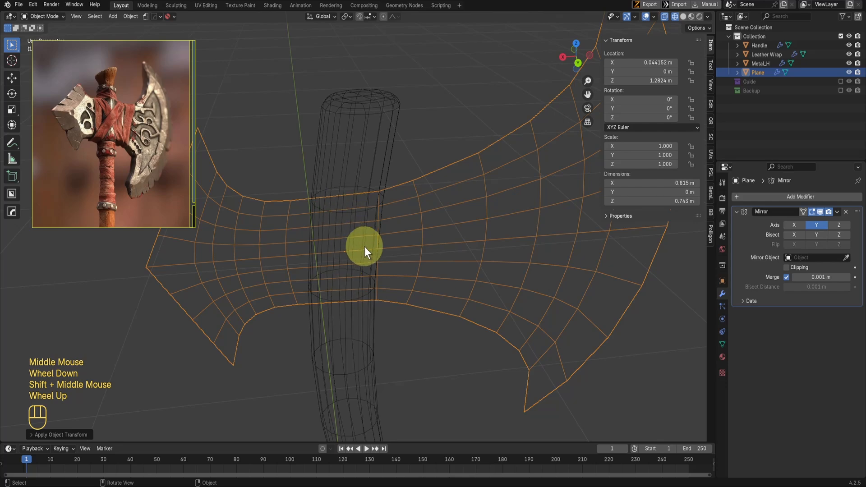
Add a vertical loop cut through the axe head's middle section and slide it to the handle's edge facing the small rear blade
middle_drag(364, 247, 339, 196)
scroll(339, 196, up, 1)
key(Tab)
key(ctrl+r)
click(306, 185)
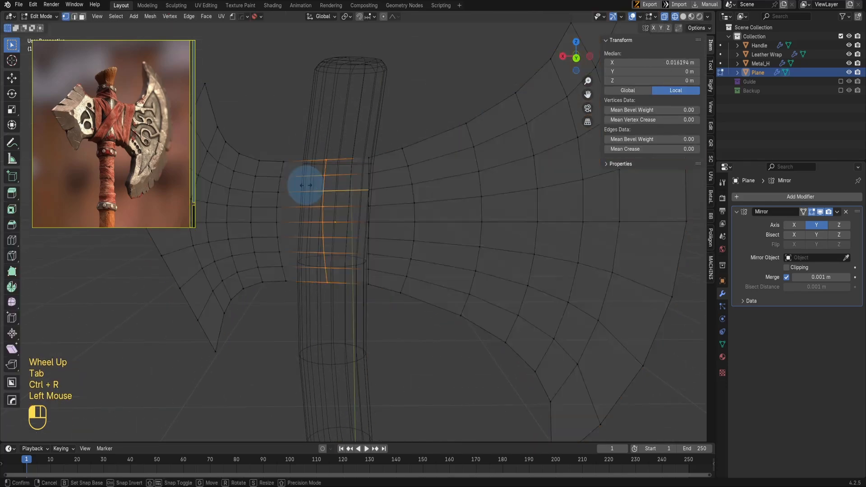
click(285, 185)
Add three evenly spaced vertical loop cuts through the axe head section that overlaps the handle
middle_drag(392, 225, 350, 178)
key(ctrl+r)
scroll(347, 179, up, 2)
click(347, 183)
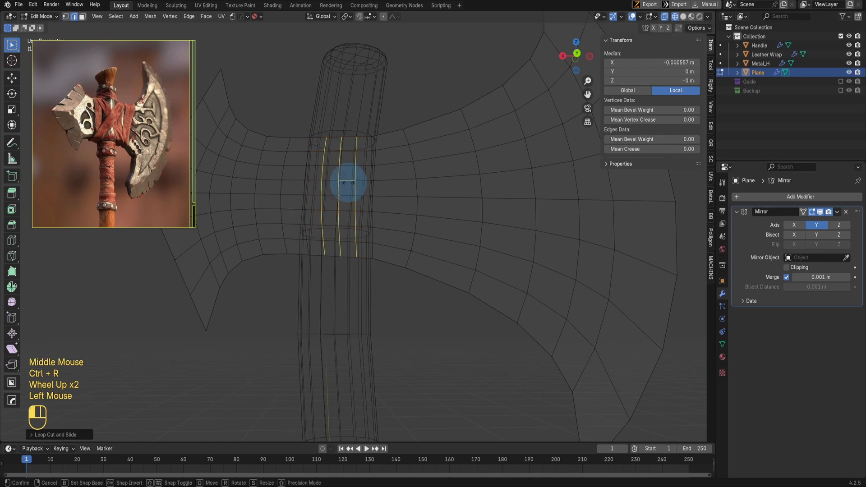
right_click(363, 242)
key(Tab)
middle_drag(386, 251, 361, 257)
scroll(360, 257, up, 1)
middle_drag(361, 257, 524, 294)
scroll(351, 233, down, 2)
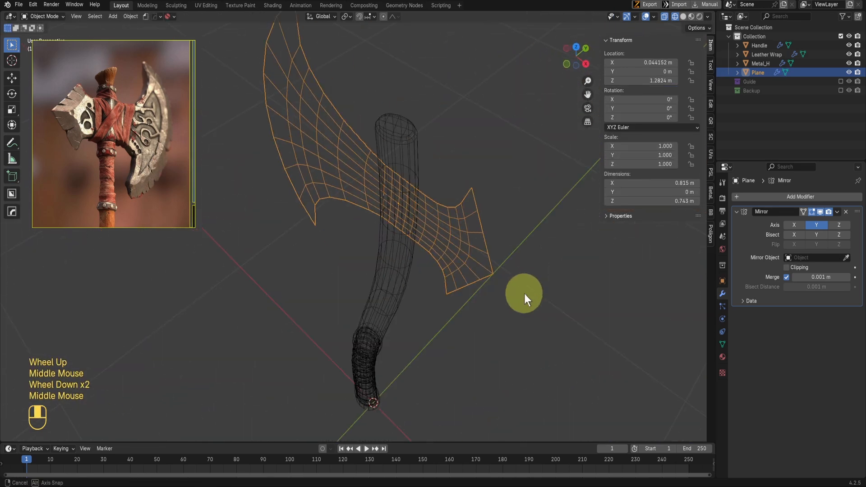
Select all faces of the axe head's middle section over the handle in Edit Mode from the front view
key(KP_1)
scroll(380, 236, up, 2)
key(Tab)
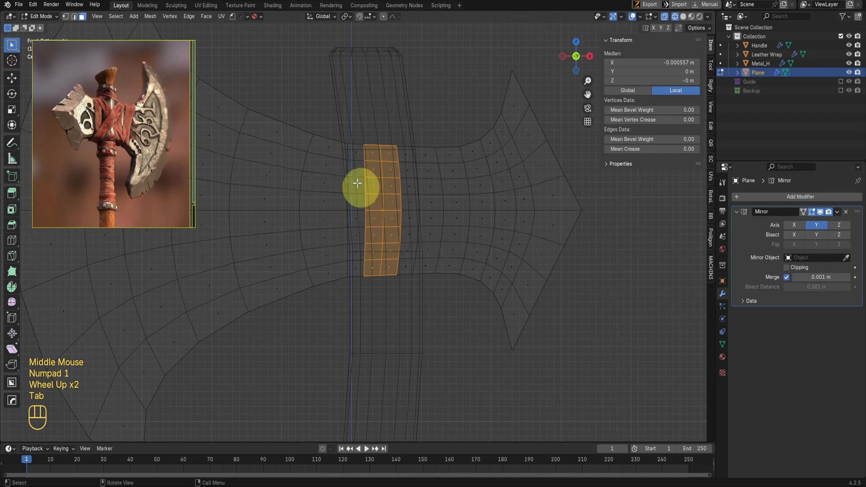
drag(348, 135, 413, 299)
scroll(408, 235, up, 2)
scroll(396, 135, down, 2)
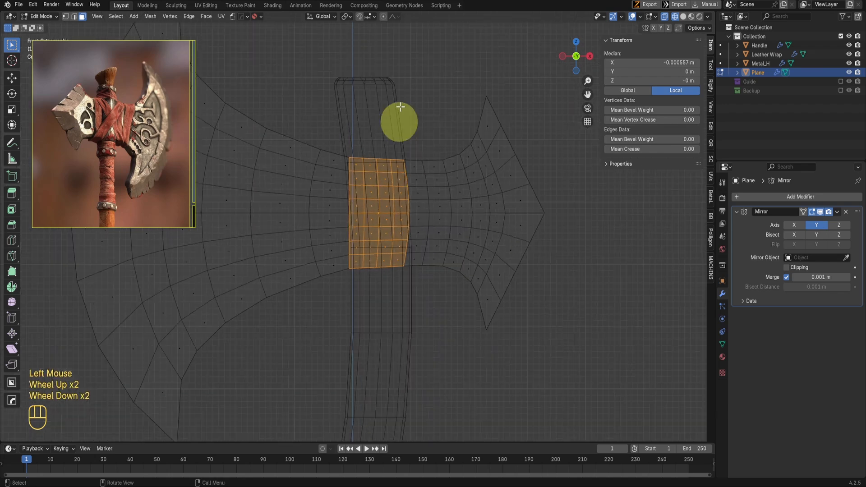
Enable proportional editing with the Sphere falloff
click(383, 17)
click(393, 16)
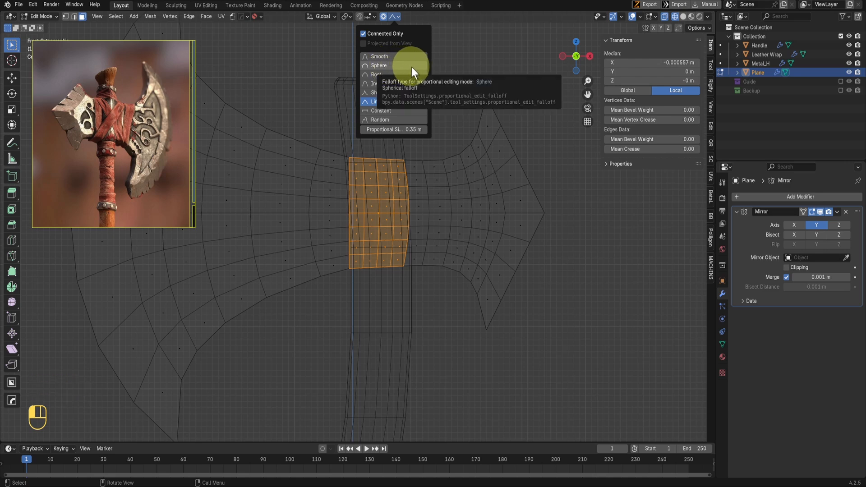
click(375, 66)
scroll(446, 275, down, 2)
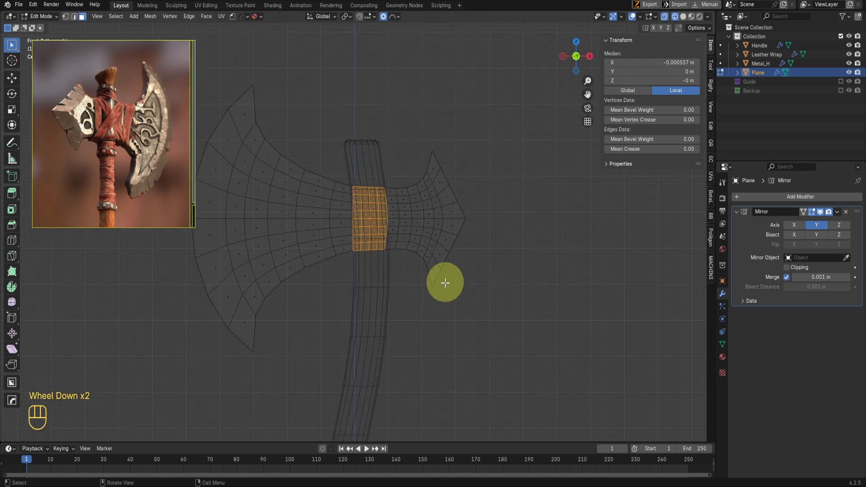
key(KP_7)
scroll(427, 288, up, 2)
shift+middle_drag(427, 288, 522, 297)
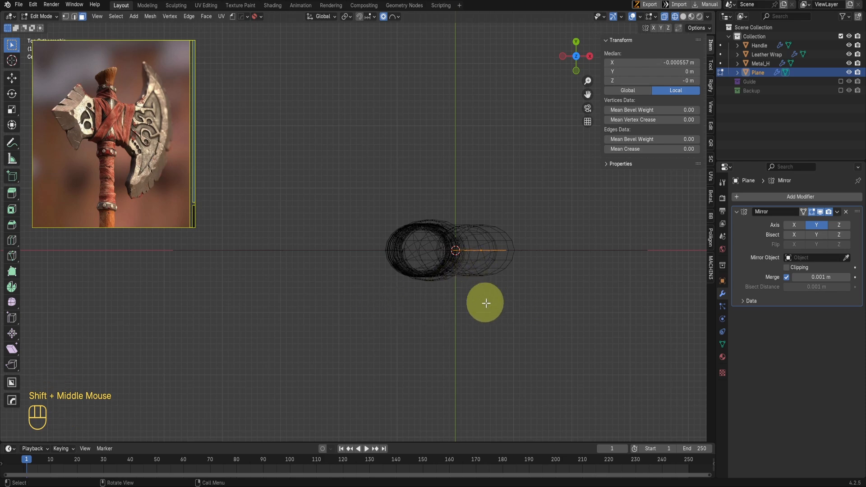
key(g)
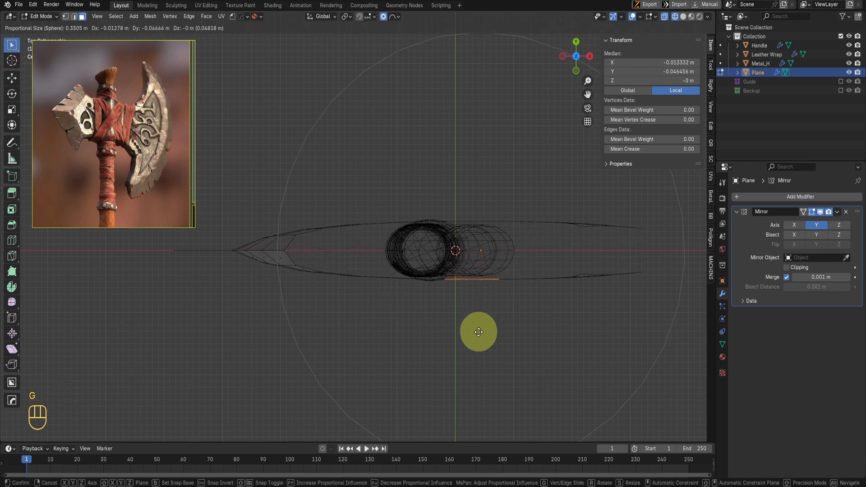
scroll(479, 332, up, 3)
right_click(454, 332)
Move the middle section about -0.077 m along Y off the handle's centre, using proportional editing with an enlarged influence
scroll(368, 246, up, 1)
scroll(369, 246, down, 1)
middle_drag(454, 332, 350, 207)
key(Tab)
scroll(350, 207, up, 1)
scroll(392, 199, down, 1)
key(g)
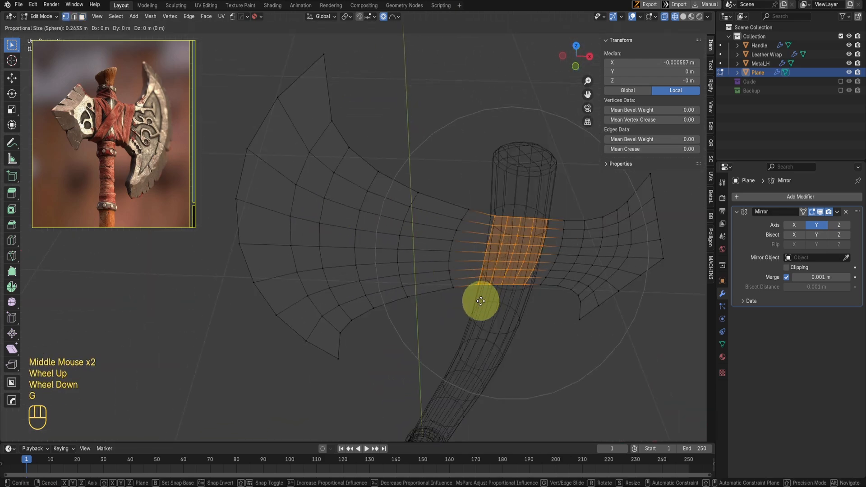
key(y)
scroll(490, 326, down, 2)
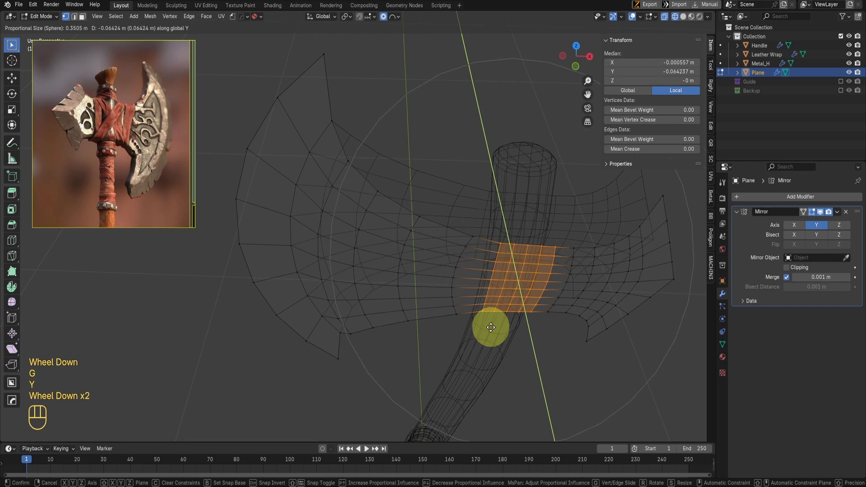
click(490, 332)
Move the middle section back about 0.039 m along Y so it sits closer to the handle's surface
middle_drag(491, 333, 510, 300)
scroll(512, 312, up, 1)
scroll(510, 300, down, 1)
key(KP_7)
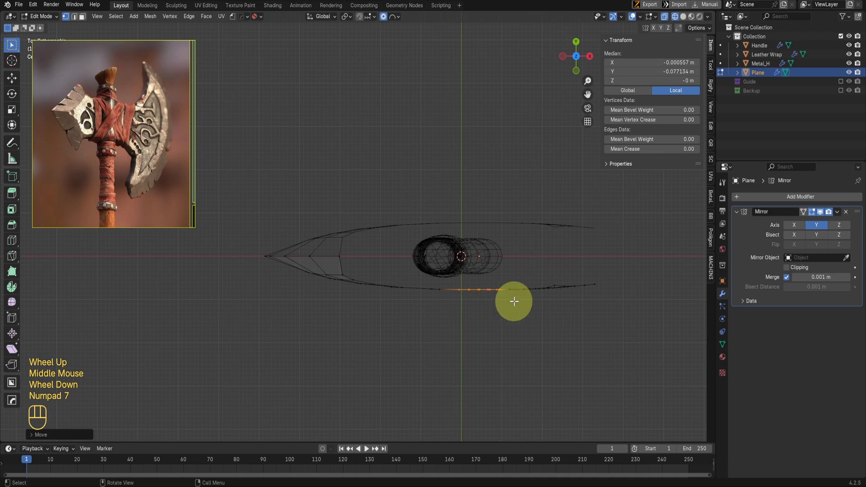
key(g)
key(y)
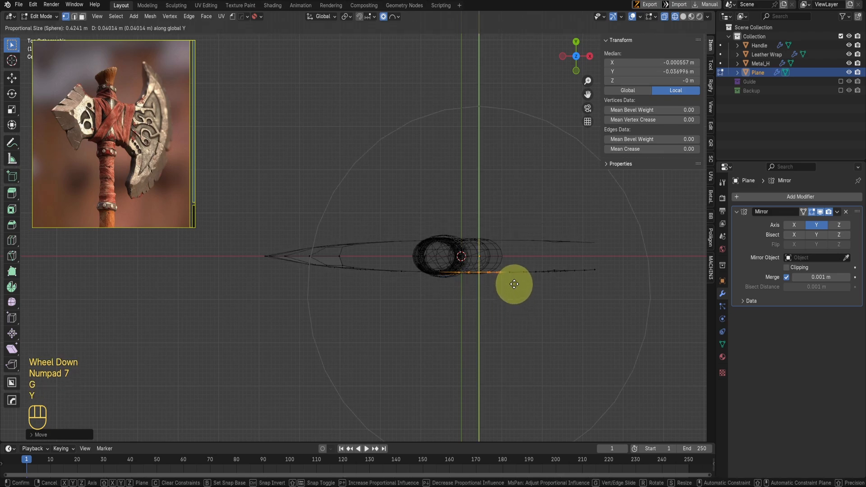
click(511, 285)
middle_drag(508, 286, 446, 276)
shift+scroll(433, 244, up, 2)
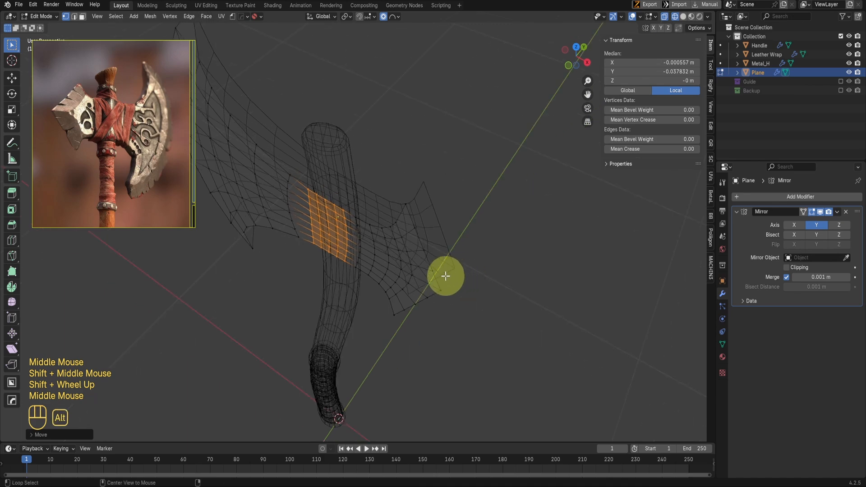
Select the vertices along the small rear blade's outer edge, from its upper tip through the middle point to the lower tip
click(408, 201)
scroll(428, 243, up, 1)
middle_drag(428, 244, 506, 284)
ctrl+click(433, 278)
ctrl+click(424, 289)
middle_drag(424, 288, 496, 305)
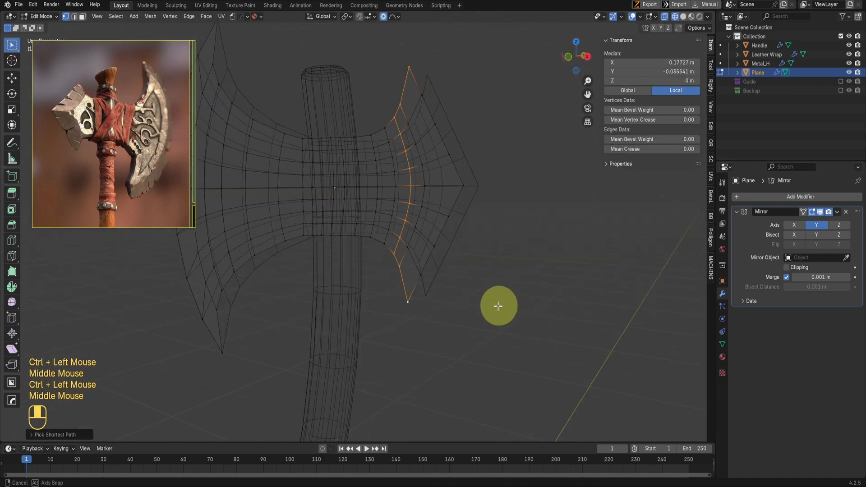
key(ctrl+z)
ctrl+click(455, 190)
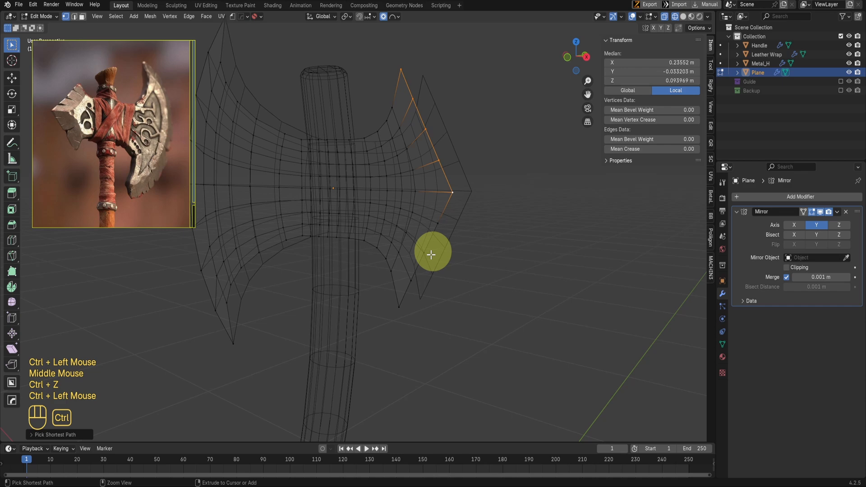
ctrl+click(401, 305)
Move the rear blade's outer edge about 0.034 m along Y to the mirror centre with proportional editing
scroll(401, 304, up, 1)
middle_drag(401, 304, 539, 297)
key(g)
key(x)
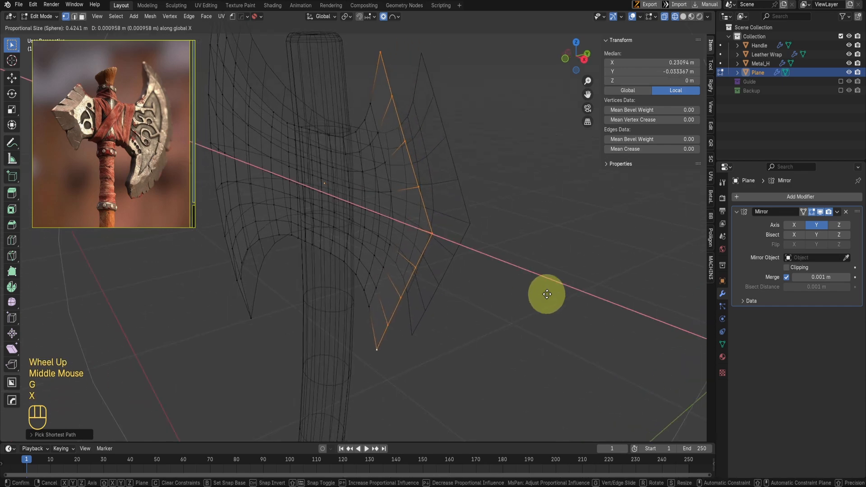
key(y)
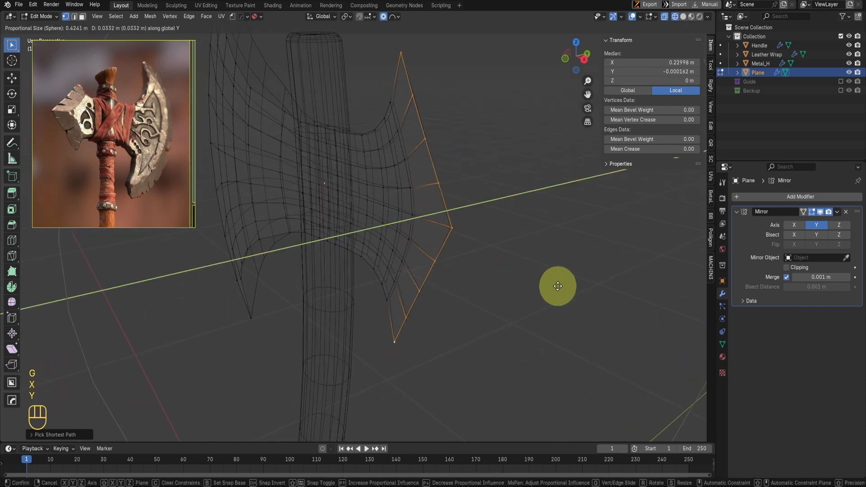
click(558, 286)
middle_drag(558, 286, 523, 356)
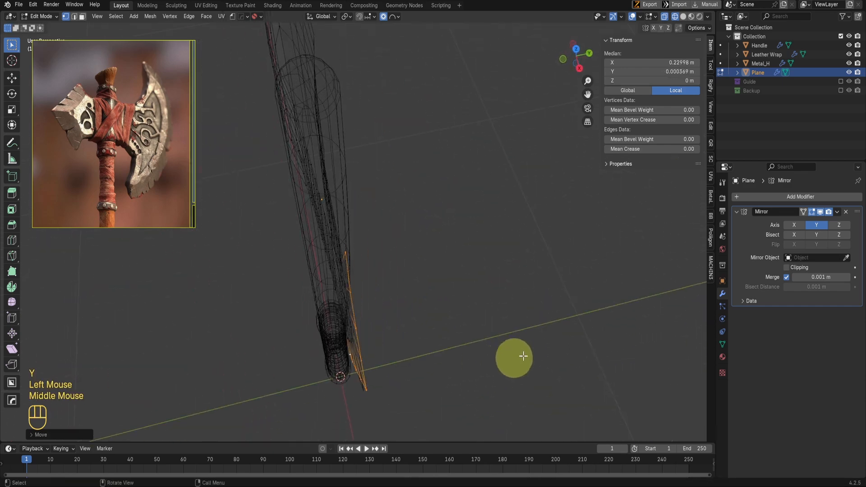
Turn on clipping in the Mirror modifier and move the rear blade's outer edge along Y to snap onto the mirror plane
click(786, 267)
middle_drag(465, 311, 488, 323)
scroll(487, 323, up, 4)
key(g)
key(x)
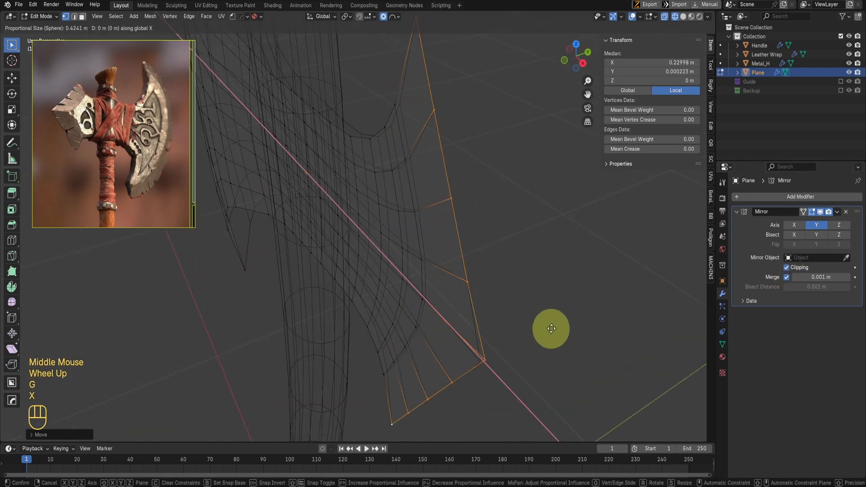
key(y)
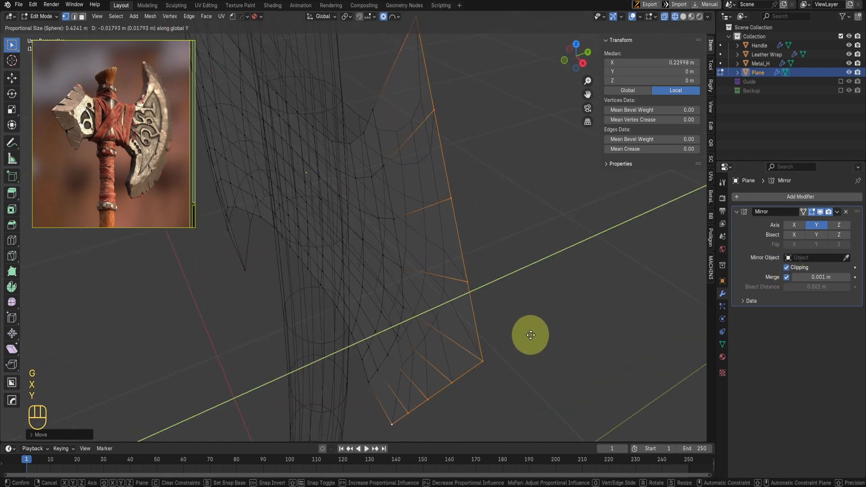
click(530, 335)
Switch to Object Mode with solid shading and inspect the mirrored axe head around the handle
scroll(385, 257, down, 2)
middle_drag(385, 257, 440, 290)
key(Tab)
mouse_move(458, 193)
middle_down()
mouse_move(497, 272)
mouse_move(448, 242)
mouse_move(516, 250)
mouse_move(454, 333)
mouse_move(418, 274)
mouse_move(349, 264)
mouse_move(372, 290)
mouse_move(488, 288)
middle_up()
key(shift+z)
click(516, 249)
scroll(374, 239, down, 1)
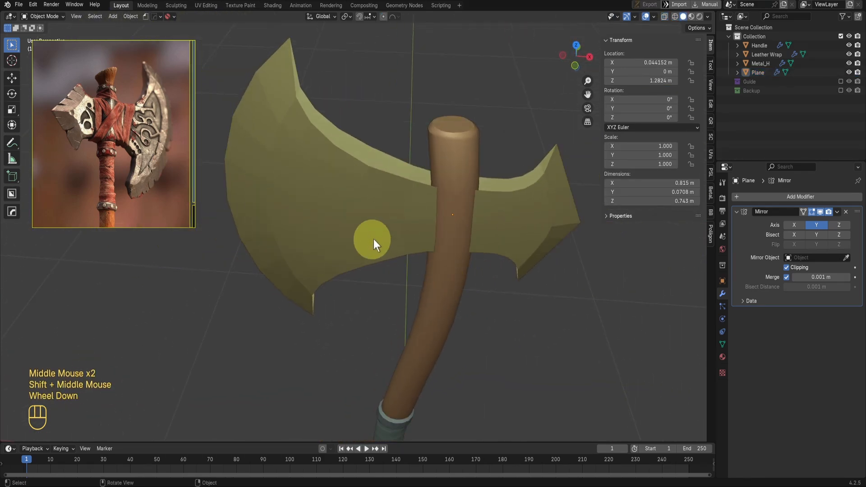
middle_drag(374, 239, 412, 280)
scroll(392, 271, up, 2)
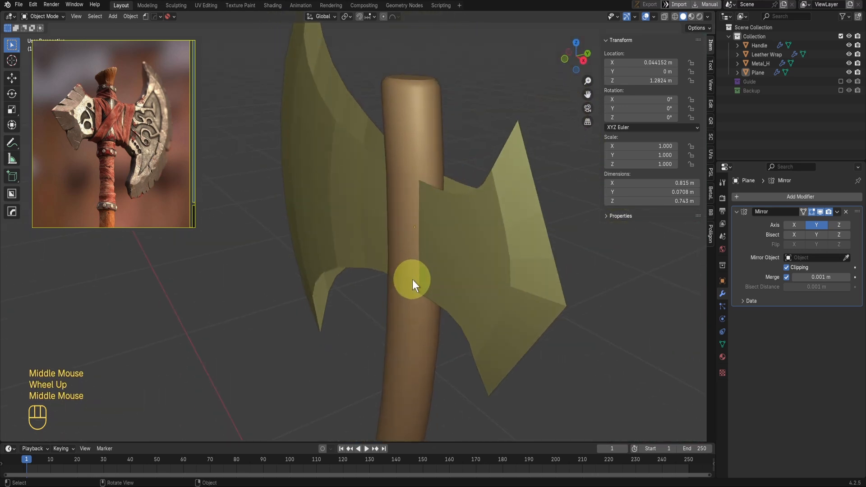
Turn off clipping in the axe head's Mirror modifier and return to Edit Mode
click(786, 268)
middle_drag(526, 270, 566, 284)
key(Tab)
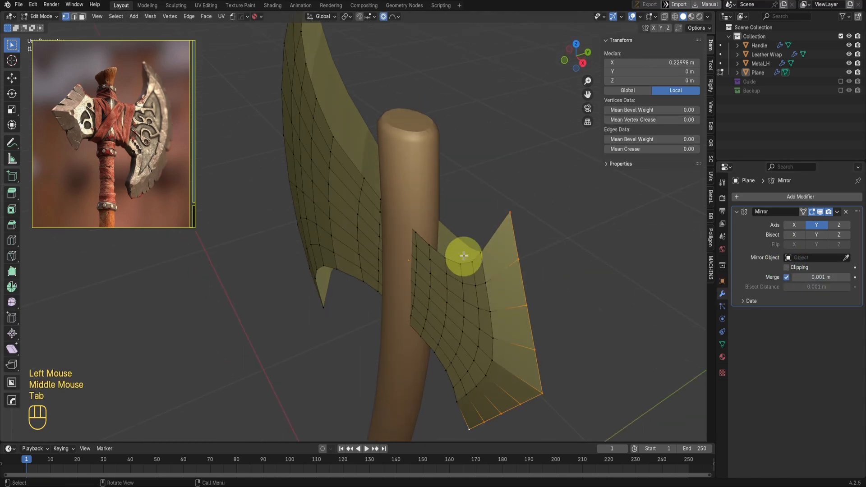
Select the entire axe head mesh and reduce the selection to its boundary loop
alt+click(464, 258)
middle_drag(553, 334, 299, 201)
drag(104, 113, 105, 279)
click(121, 16)
mouse_move(156, 156)
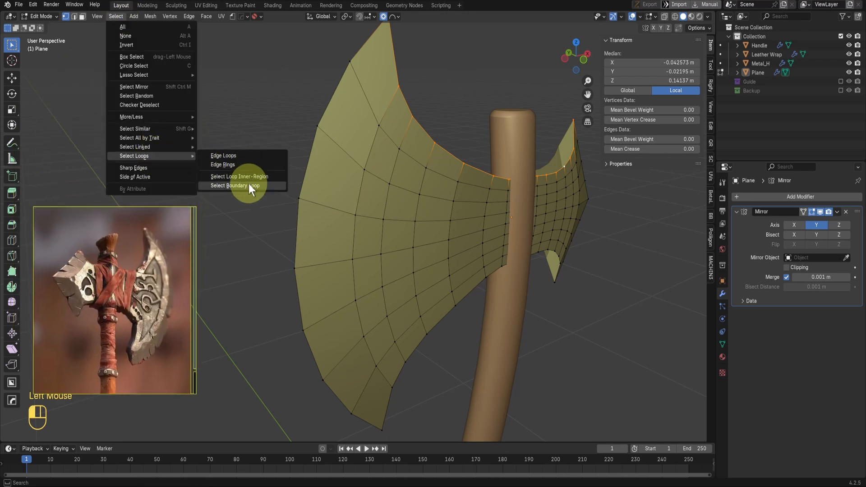
click(248, 185)
key(a)
click(116, 17)
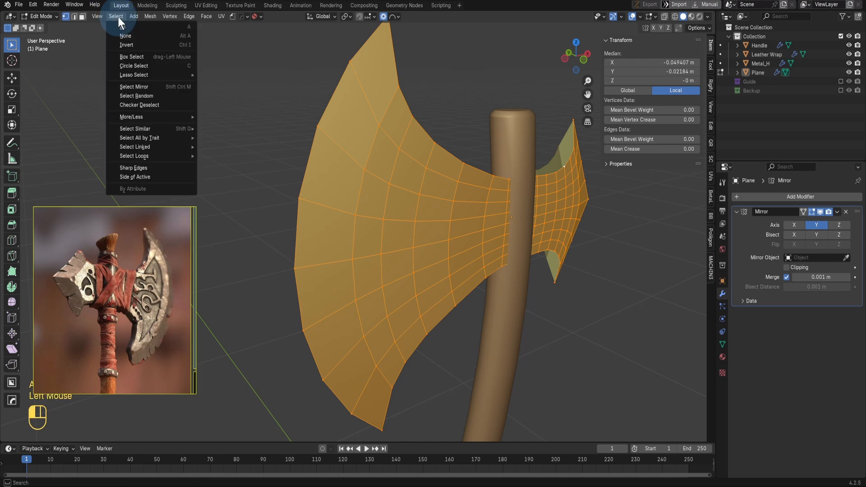
mouse_move(155, 155)
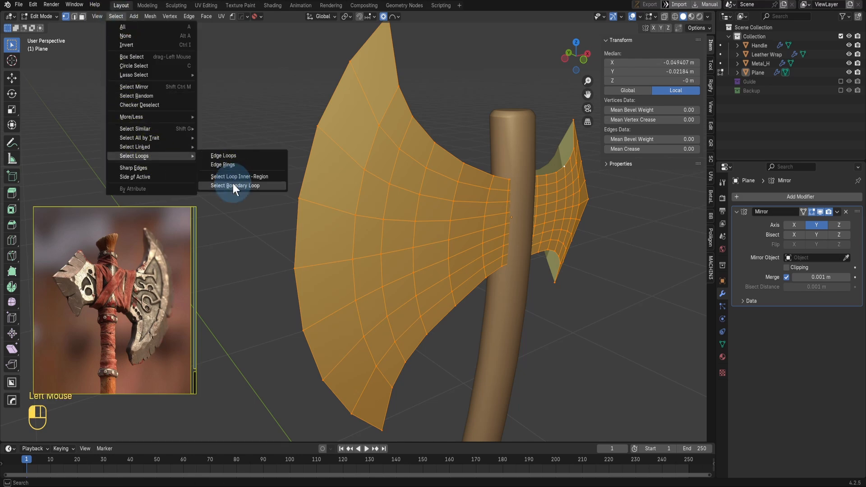
click(232, 183)
Move the boundary loop about -0.002 m along Y with proportional editing to separate the two blade halves slightly
scroll(349, 229, up, 3)
middle_drag(397, 226, 613, 280)
middle_drag(600, 352, 597, 342)
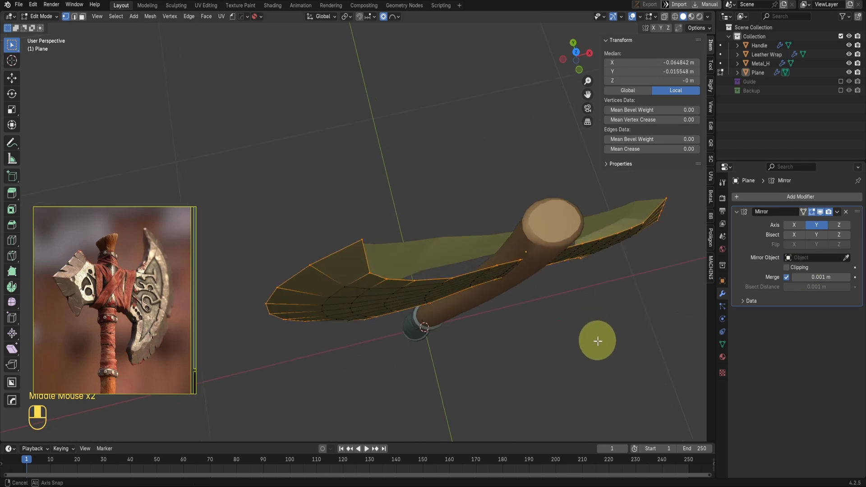
key(g)
key(y)
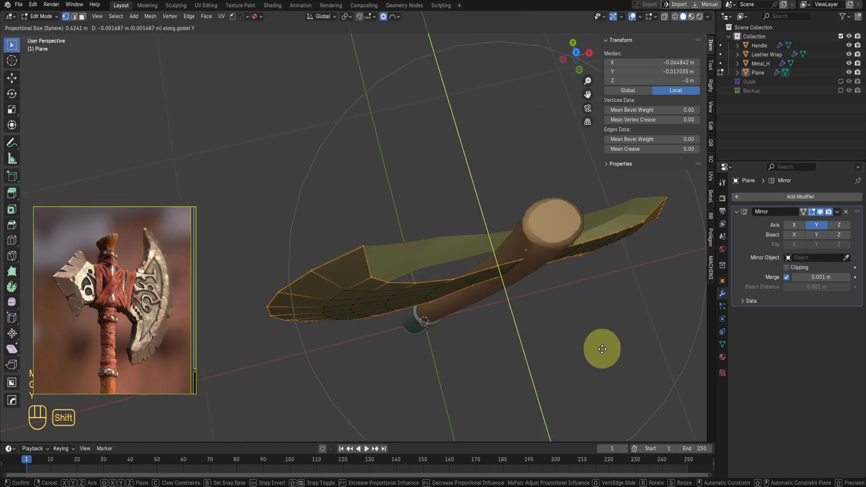
shift+click(603, 352)
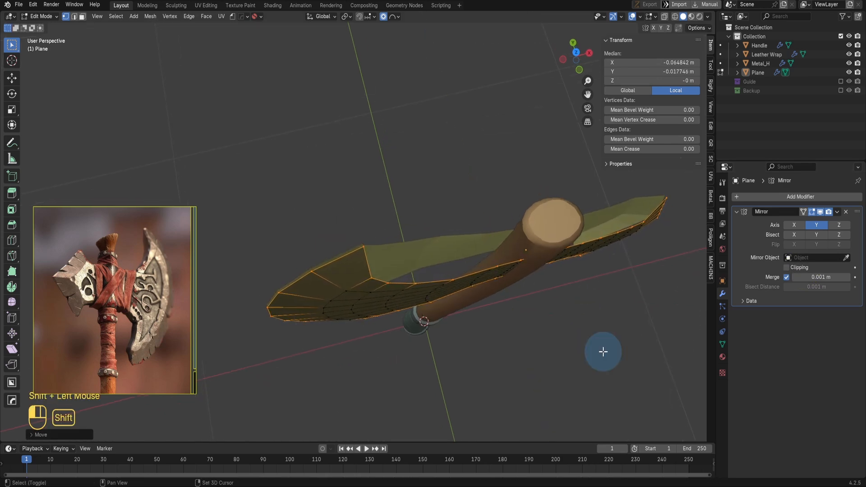
middle_drag(603, 350, 461, 294)
With proportional editing off, extrude the boundary loop and move the new edges about 0.087 m along Y past the mirror plane
scroll(460, 294, down, 3)
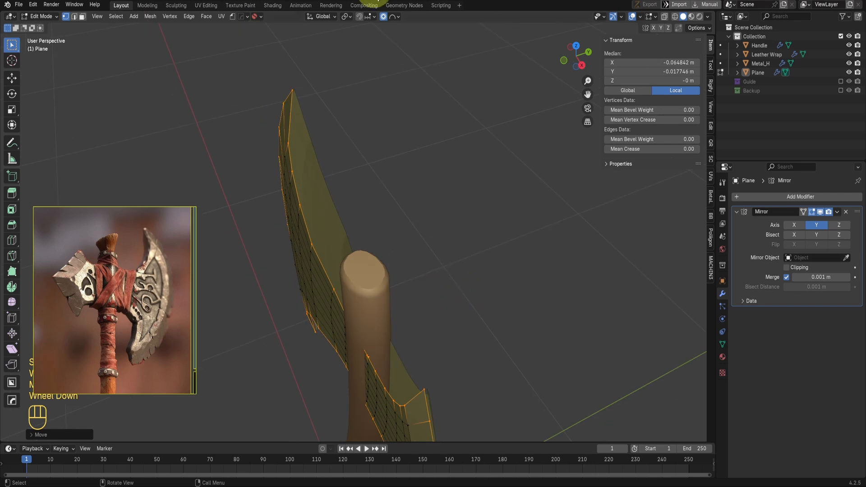
middle_drag(500, 110, 421, 269)
key(e)
right_click(441, 177)
key(g)
key(y)
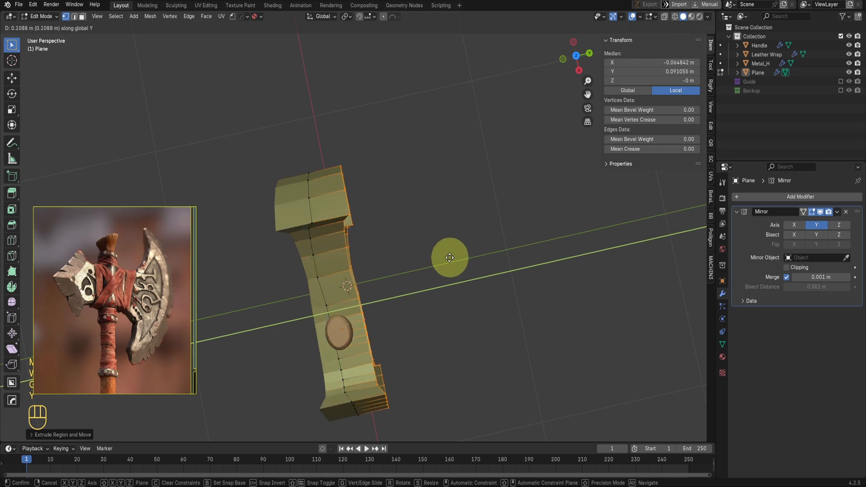
click(444, 254)
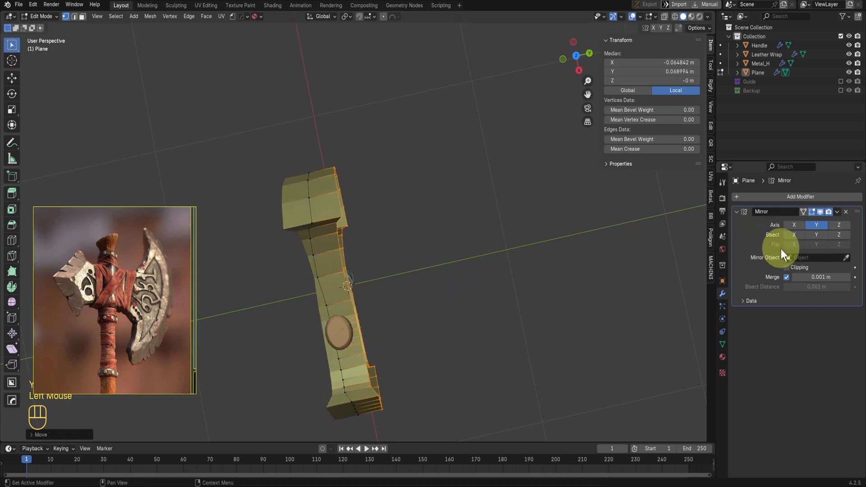
Turn on Mirror clipping and move the extruded edges along Y onto the mirror plane to close the gap between the halves
click(787, 267)
middle_drag(449, 240, 260, 294)
scroll(356, 302, up, 3)
middle_drag(356, 301, 286, 304)
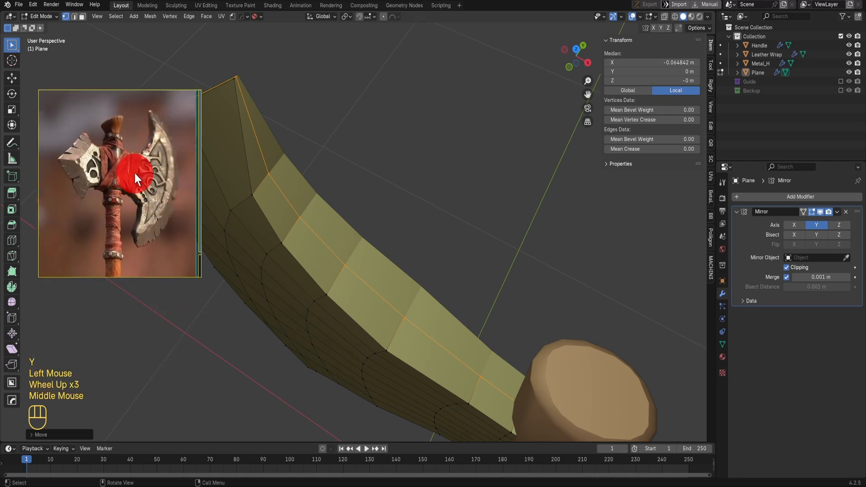
Return to Object Mode and inspect the axe head's joined rim and overall shape around the handle
scroll(367, 180, down, 1)
middle_drag(367, 180, 400, 201)
key(Tab)
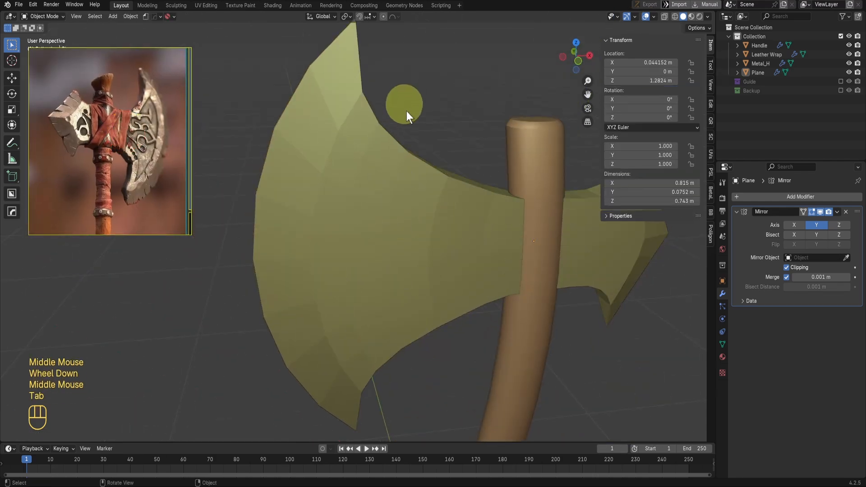
middle_drag(407, 111, 413, 234)
scroll(414, 234, down, 1)
middle_drag(414, 235, 410, 247)
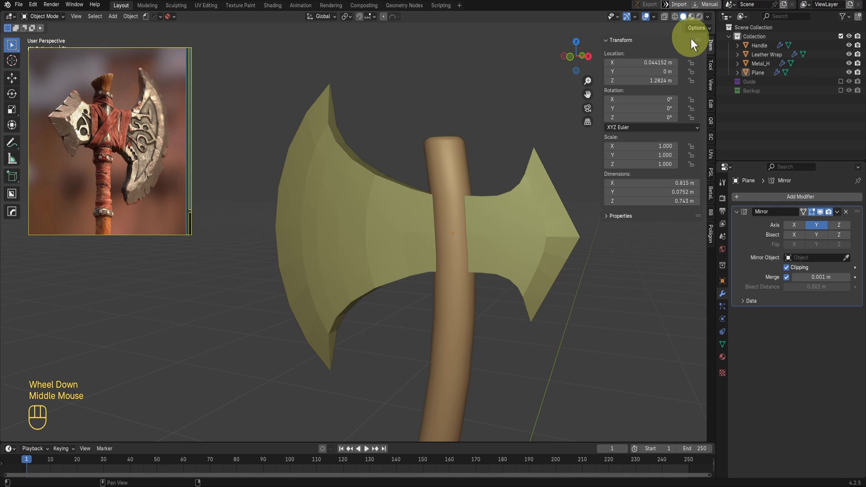
Rename the Plane axe head object to Blade and apply Shade Auto Smooth to it
double_click(764, 73)
text(B)
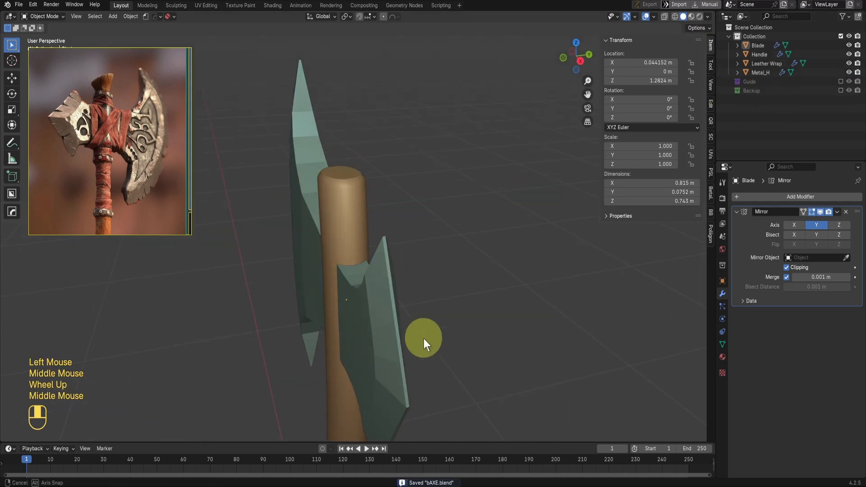
middle_drag(423, 339, 473, 324)
shift+scroll(492, 375, up, 1)
scroll(467, 380, up, 1)
scroll(472, 324, up, 1)
click(544, 258)
right_click(545, 258)
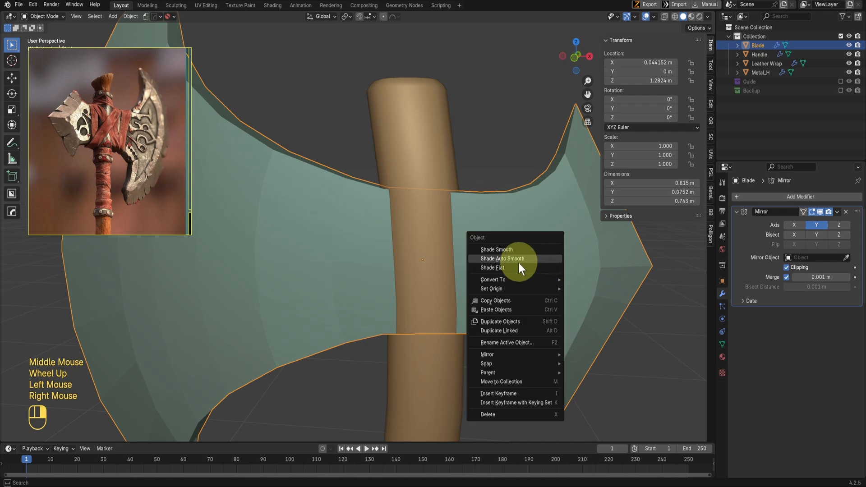
click(519, 259)
scroll(502, 269, down, 1)
middle_drag(502, 269, 444, 237)
scroll(432, 196, up, 1)
shift+scroll(432, 299, up, 1)
In front wireframe view, select the Blade's vertices across the handle and delete the faces there, splitting the head into two separate sides
scroll(413, 290, down, 3)
key(KP_1)
scroll(409, 307, up, 3)
scroll(444, 305, down, 1)
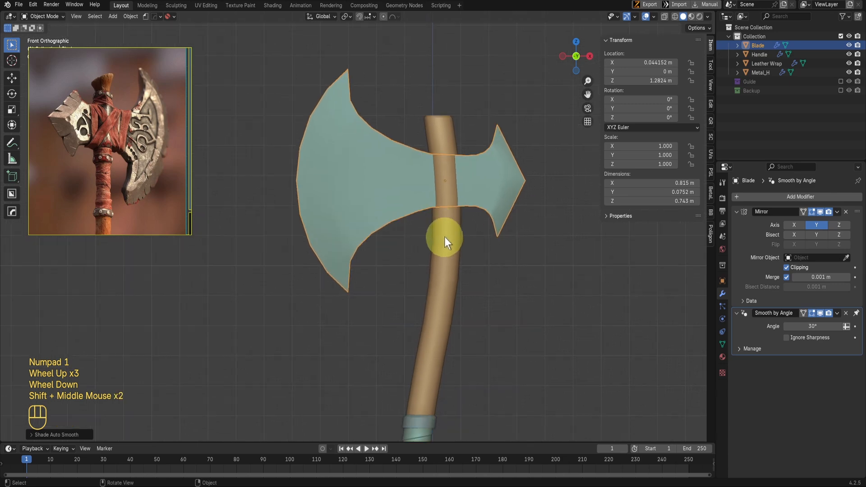
scroll(485, 177, up, 1)
key(Tab)
key(shift+z)
shift+middle_drag(437, 188, 414, 207)
scroll(415, 169, up, 2)
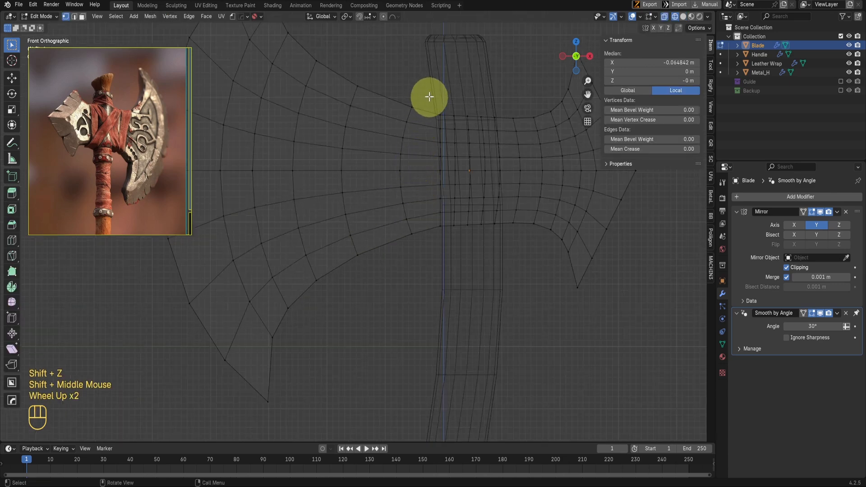
drag(428, 91, 496, 239)
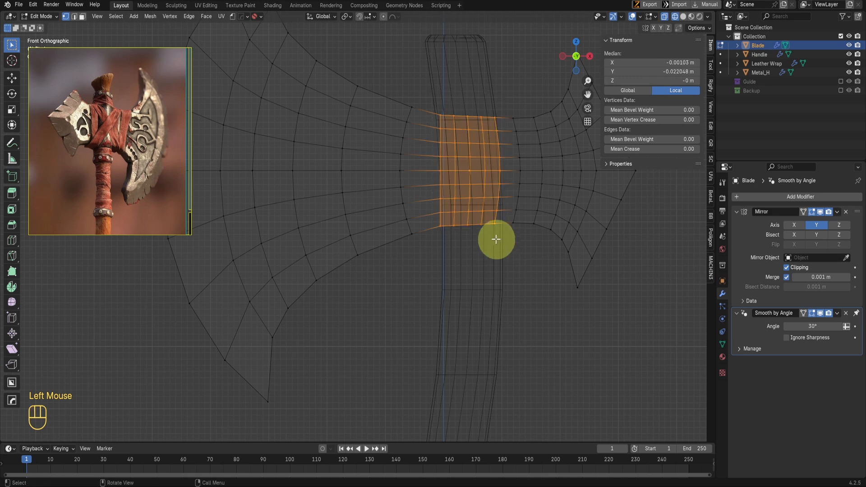
key(x)
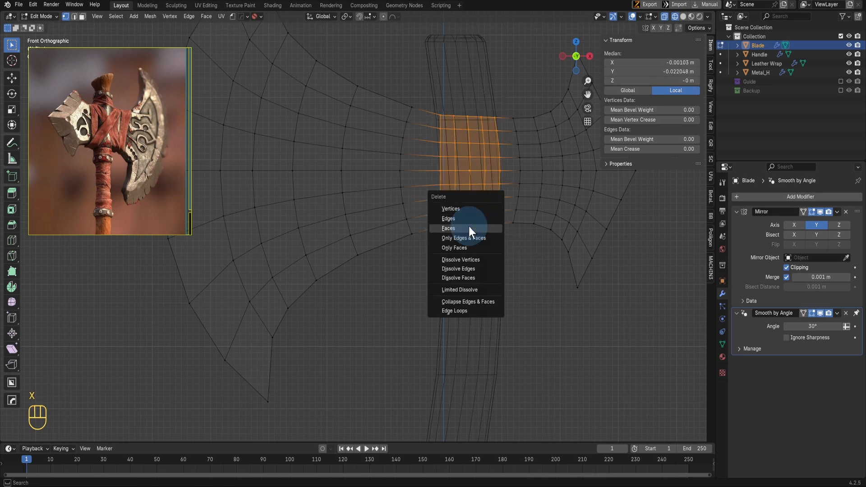
click(469, 226)
Try to Edge Slide the large blade's inner boundary away from the handle in solid shading
scroll(470, 226, down, 1)
key(shift+z)
scroll(449, 248, up, 1)
scroll(450, 249, up, 1)
click(431, 124)
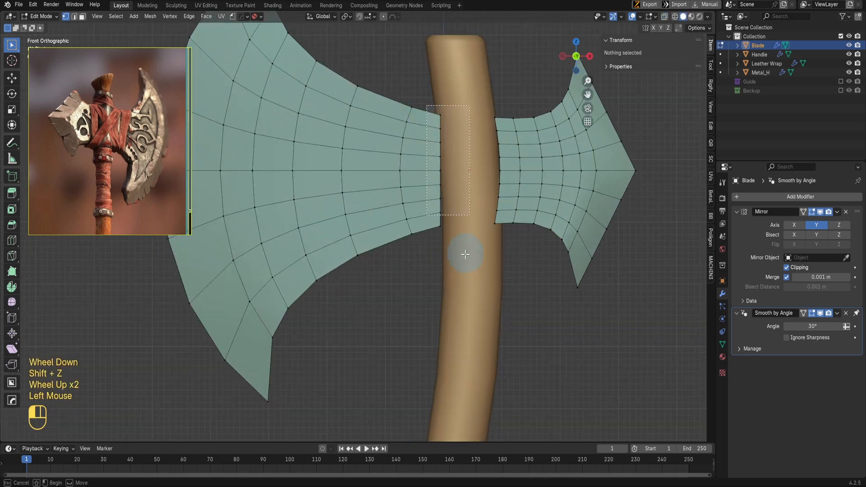
key(g)
key(g)
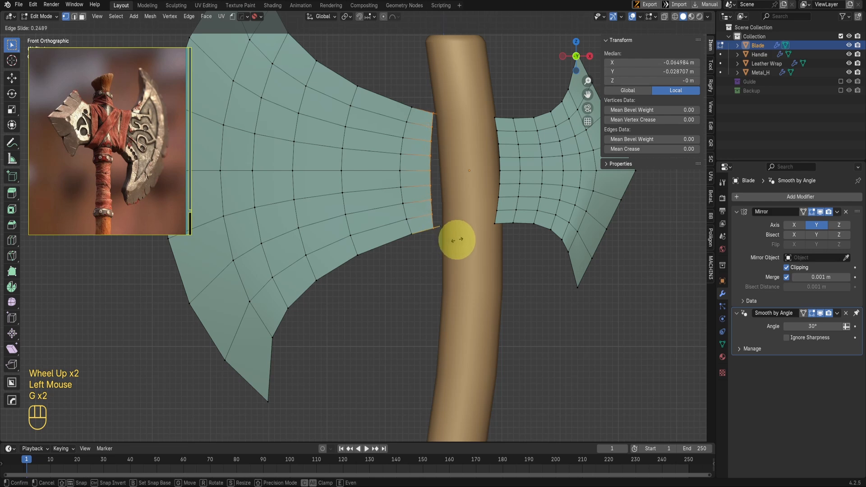
click(456, 239)
click(490, 115)
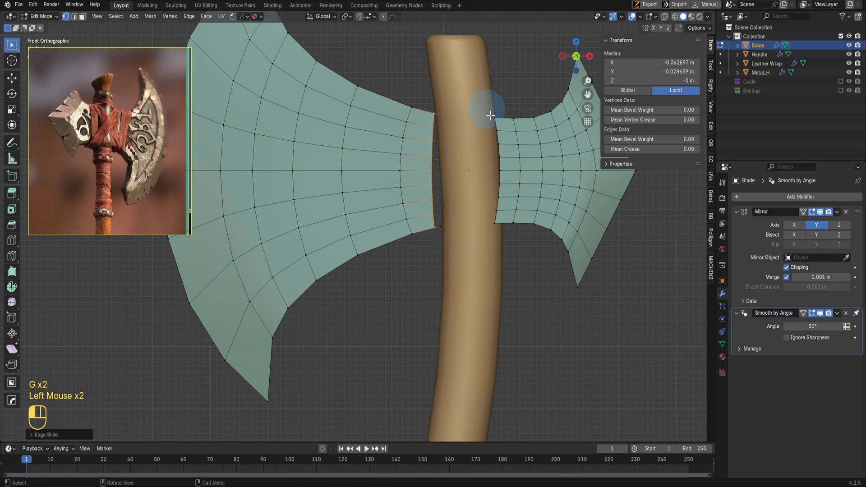
right_click(495, 234)
key(ctrl+z)
key(ctrl+z)
Select the large blade's whole inner boundary through the mesh and Edge Slide it slightly away from the handle
key(shift+z)
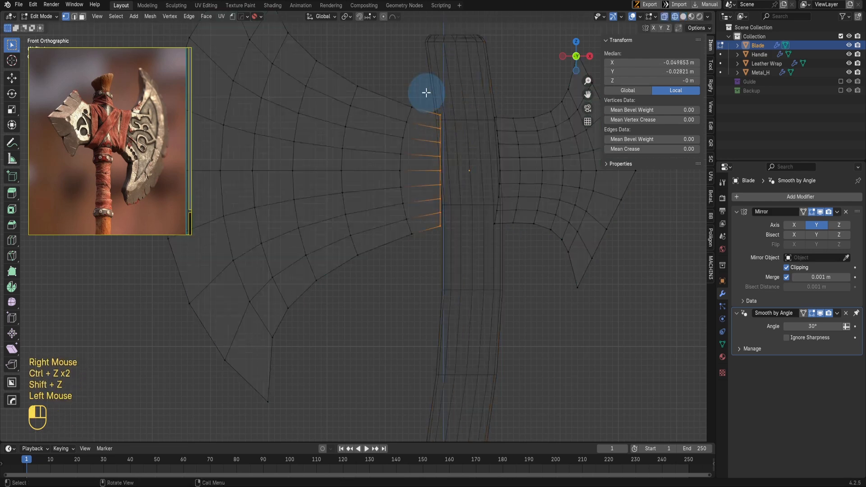
drag(421, 90, 454, 293)
key(shift+z)
key(g)
key(g)
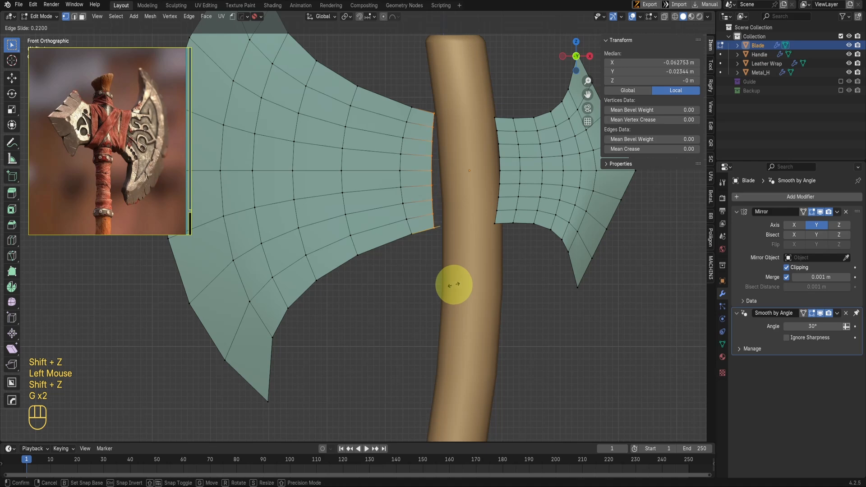
click(452, 285)
Edge Slide the small blade's inner boundary slightly away from the handle and return to Object Mode
key(shift+z)
drag(474, 99, 503, 247)
key(g)
key(g)
click(507, 249)
key(Tab)
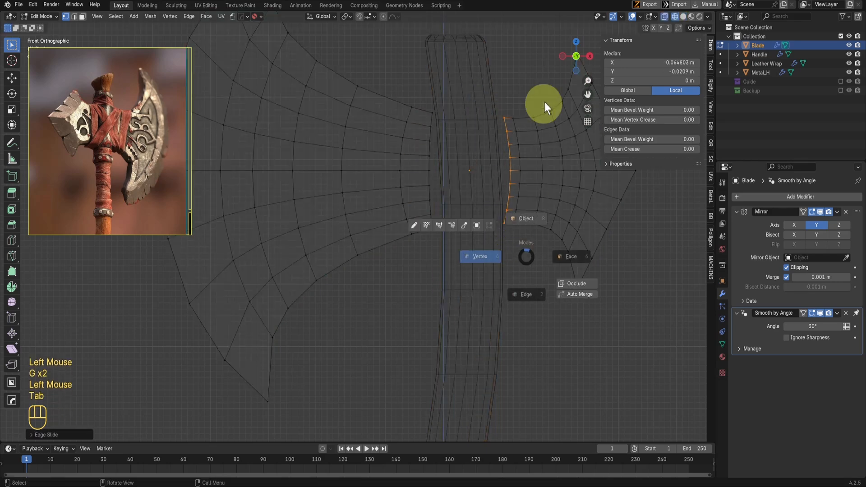
Enable the Guide collection, select Handle_guide and enter Edit Mode on it
shift+middle_drag(485, 175, 408, 242)
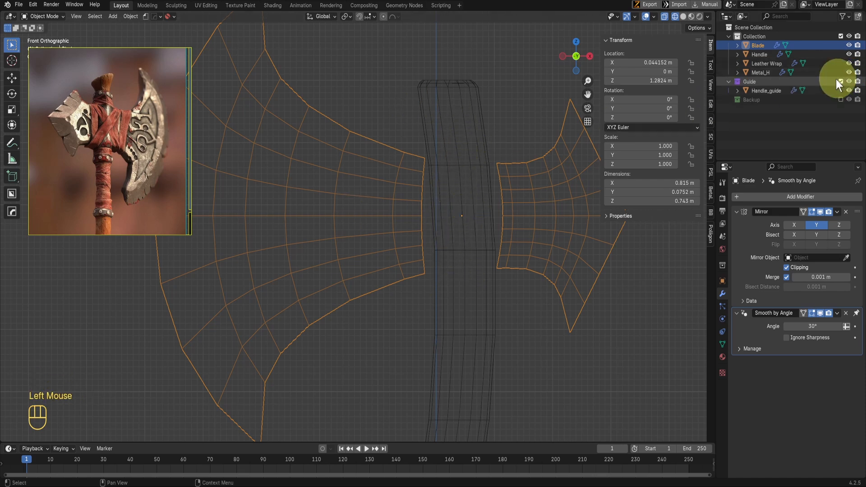
click(766, 91)
scroll(453, 231, down, 3)
scroll(451, 231, up, 4)
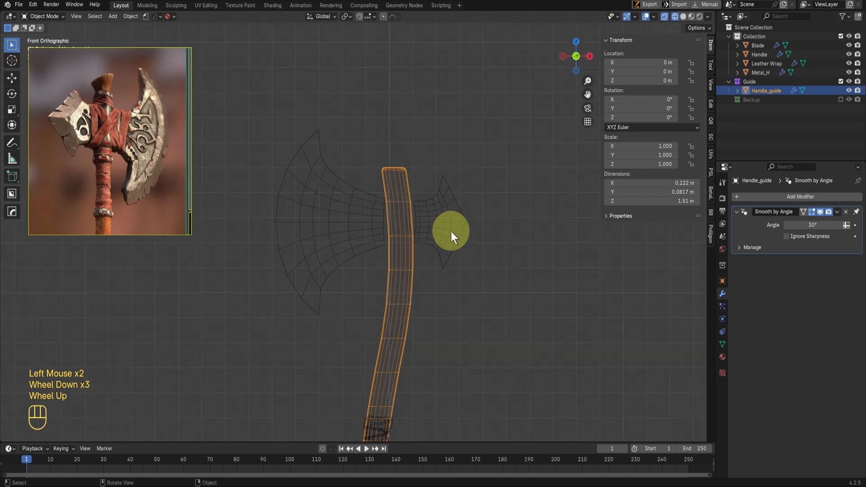
key(Tab)
Edge Slide the Handle_guide loop nearest the blades' upper edge upward to about Z 1.374 m
shift+scroll(381, 215, up, 1)
shift+middle_drag(381, 215, 428, 201)
scroll(428, 201, up, 1)
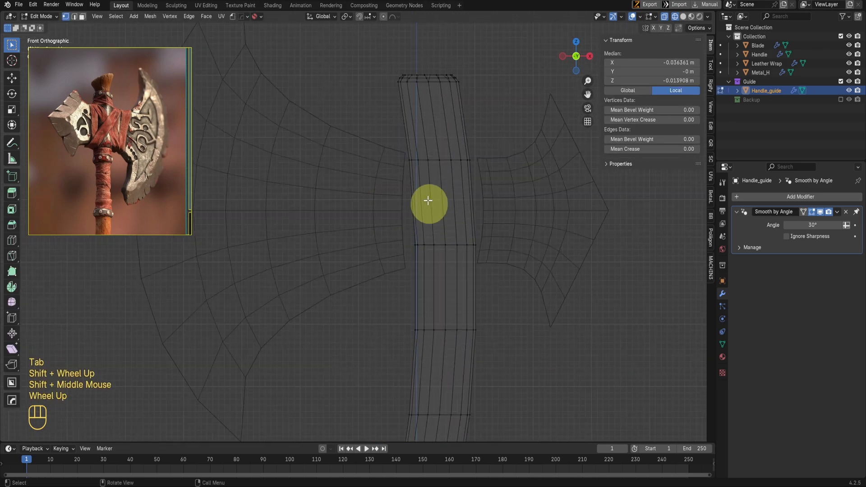
drag(387, 136, 496, 170)
scroll(477, 162, up, 2)
shift+middle_drag(477, 162, 446, 197)
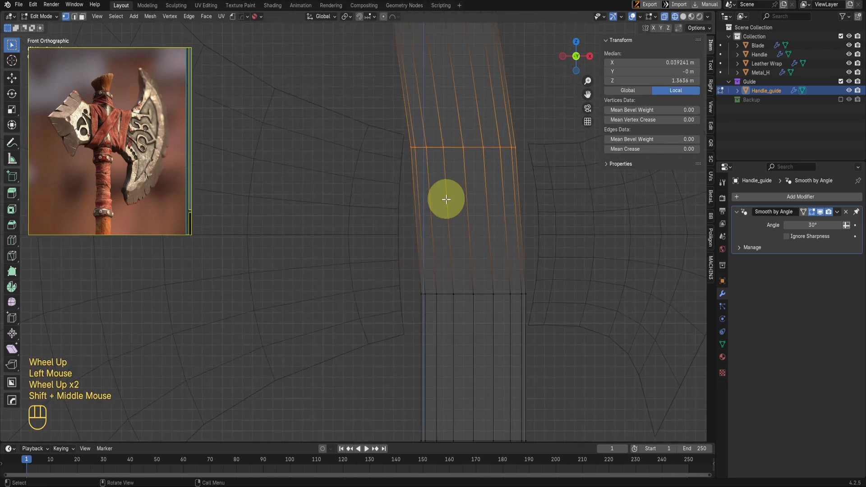
key(g)
key(g)
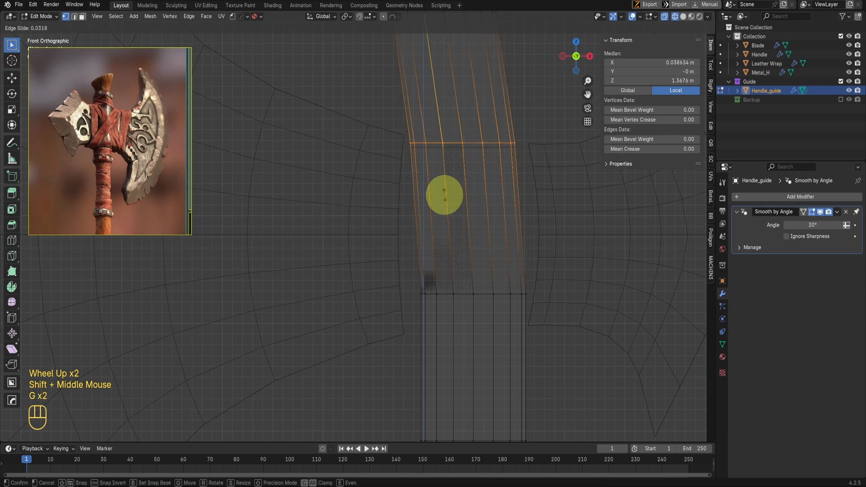
click(444, 188)
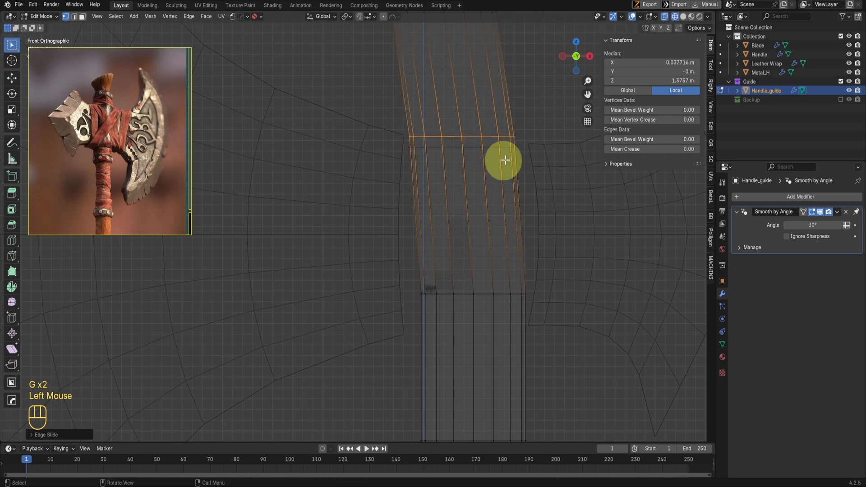
shift+scroll(464, 336, up, 1)
shift+middle_drag(464, 336, 418, 231)
drag(403, 206, 526, 265)
key(g)
key(g)
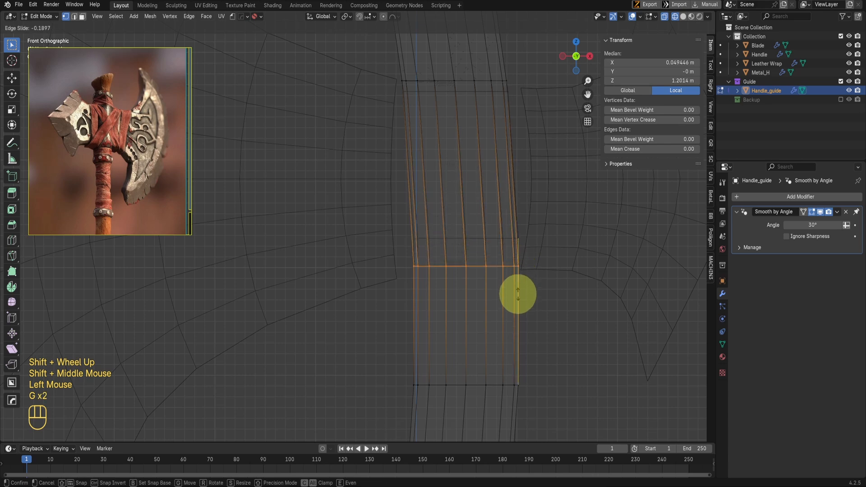
right_click(521, 263)
Try adding one loop cut near the blades' lower edge and another halfway up the Handle_guide section between them
key(ctrl+r)
click(504, 284)
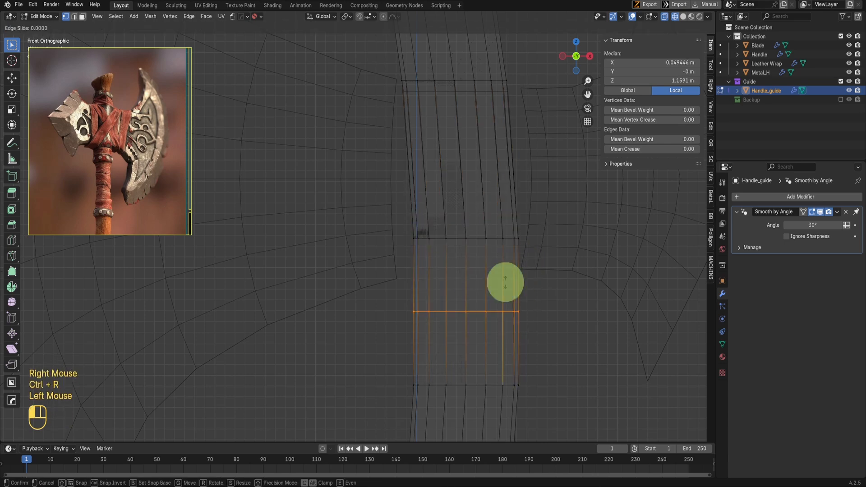
click(499, 247)
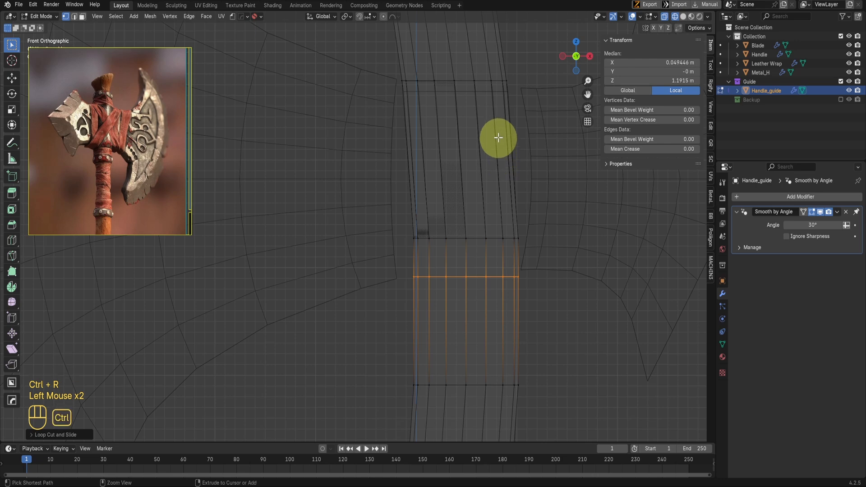
key(ctrl+r)
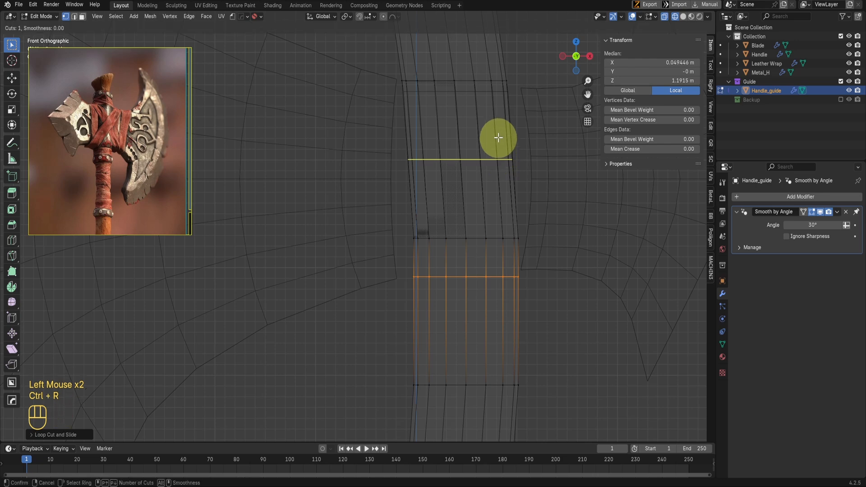
click(498, 138)
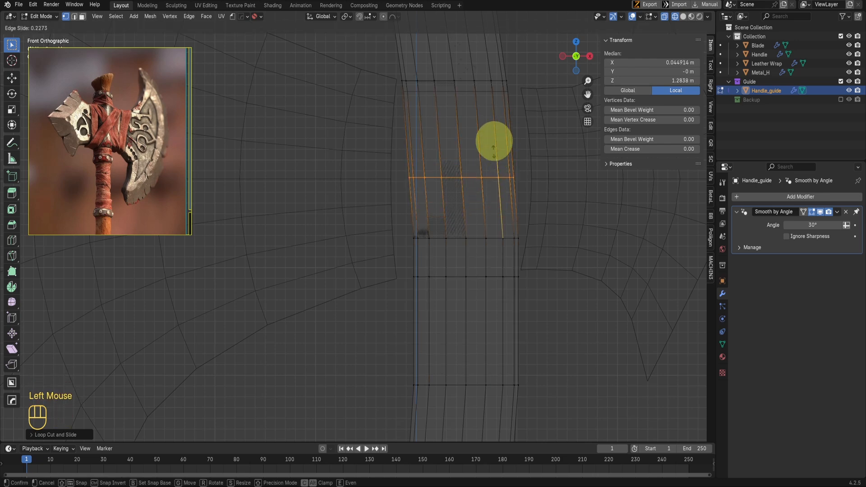
right_click(509, 189)
key(ctrl+z)
key(ctrl+z)
key(ctrl+z)
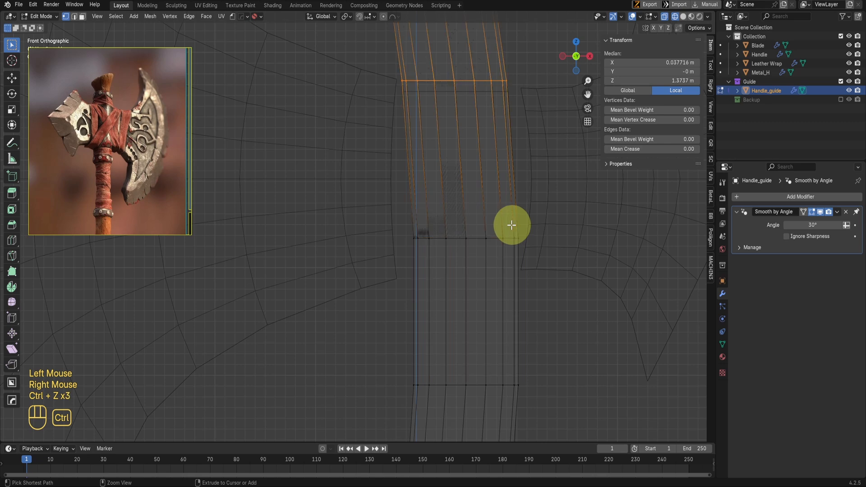
Edge Slide the Handle_guide loop near the blades' lower edge down to about Z 1.192 m
drag(402, 219, 538, 263)
key(g)
key(g)
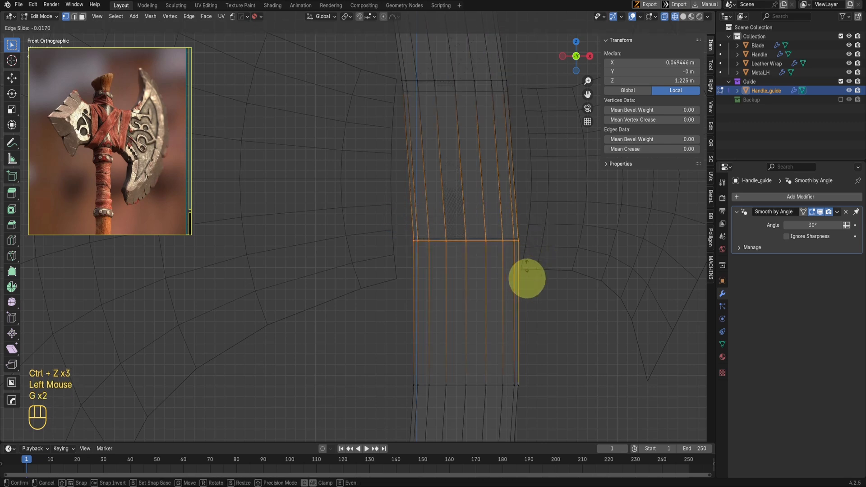
click(524, 297)
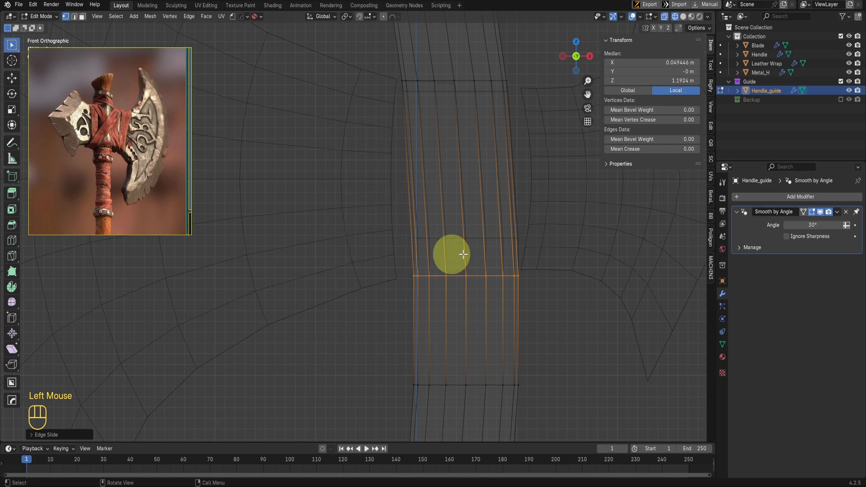
Add seven evenly spaced loop cuts to the Handle_guide section between the blades' upper and lower edges
key(ctrl+r)
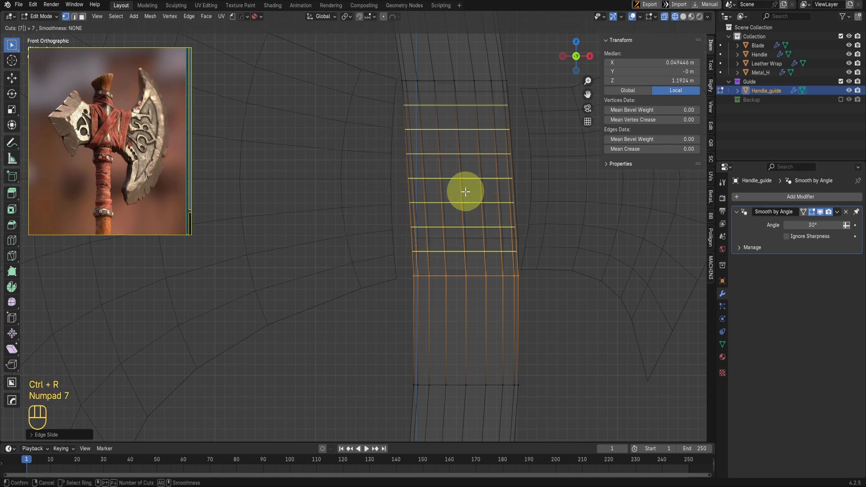
click(466, 191)
right_click(464, 192)
scroll(480, 172, up, 1)
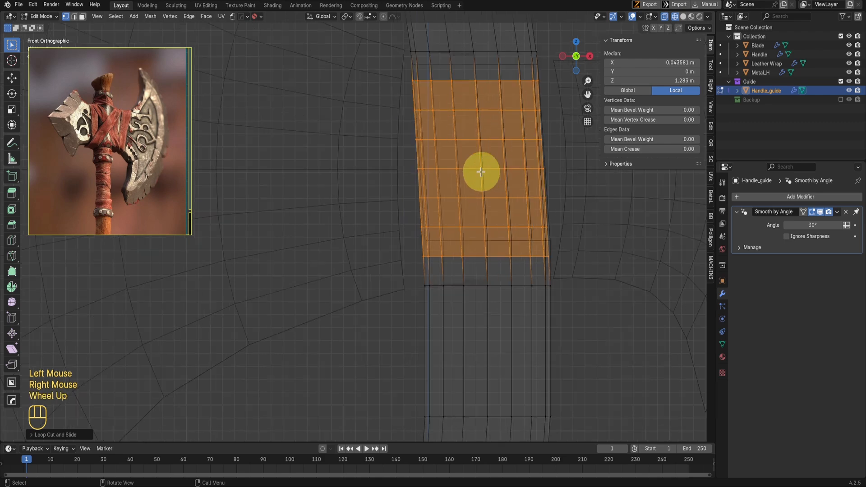
Move the seven new loops about 0.001 m along X, return to Object Mode and check Handle_guide against the handle in solid shading
shift+scroll(516, 211, up, 1)
shift+middle_drag(515, 212, 498, 236)
scroll(480, 145, down, 2)
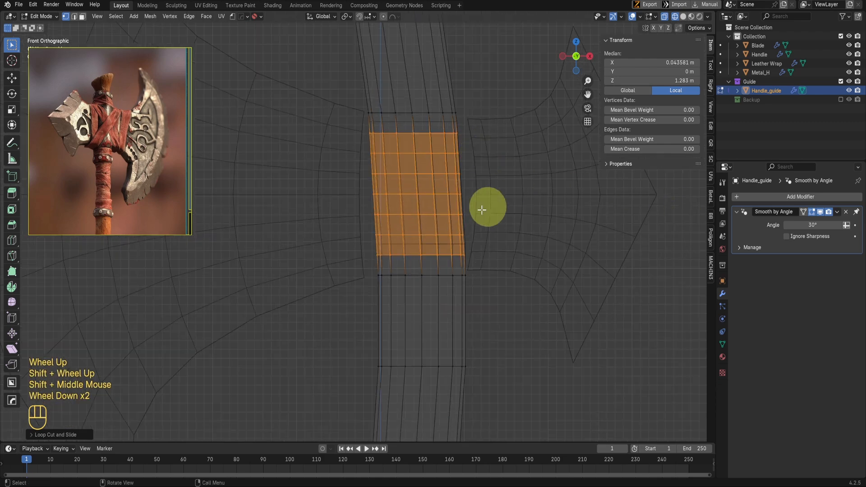
key(g)
key(x)
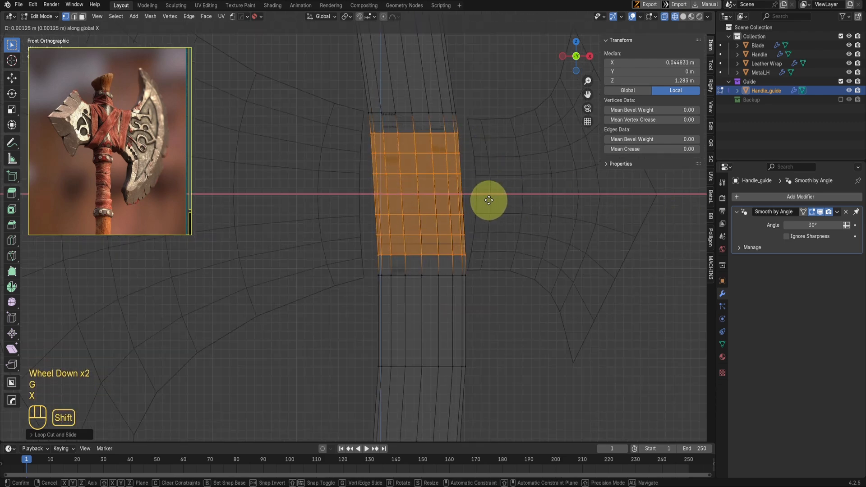
shift+click(488, 199)
scroll(481, 215, up, 1)
key(Tab)
scroll(514, 212, down, 1)
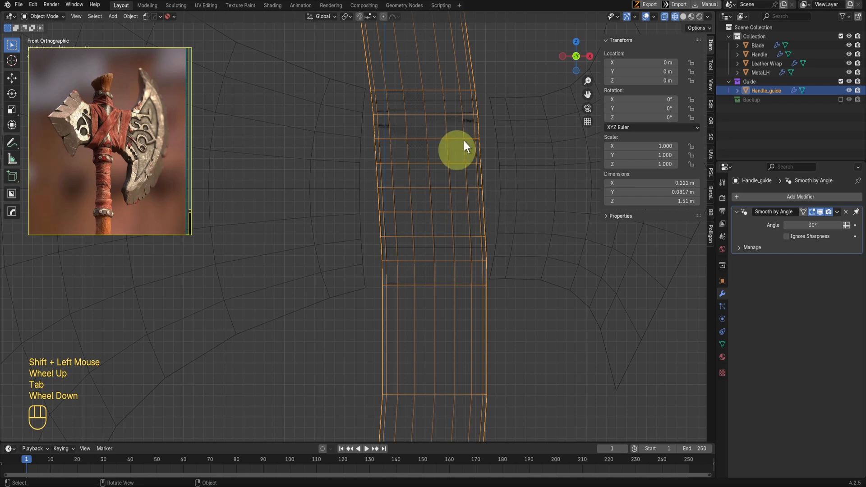
scroll(498, 277, down, 1)
scroll(495, 309, up, 3)
key(shift+z)
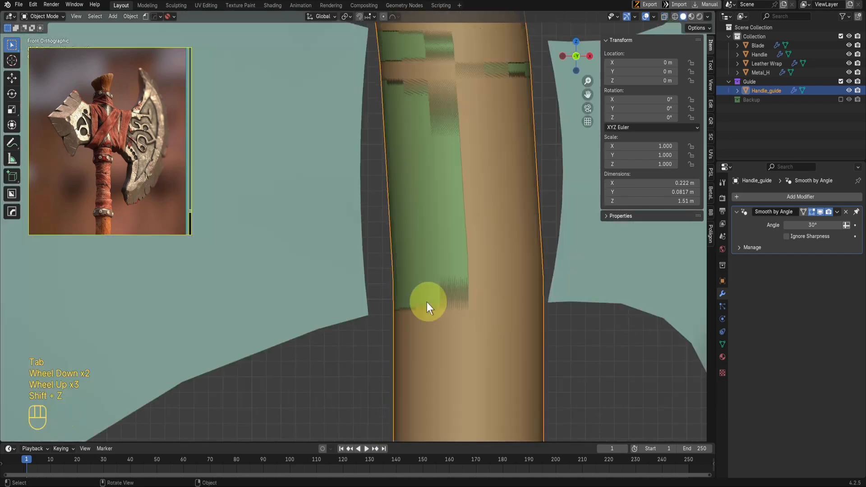
scroll(427, 302, down, 1)
key(shift+z)
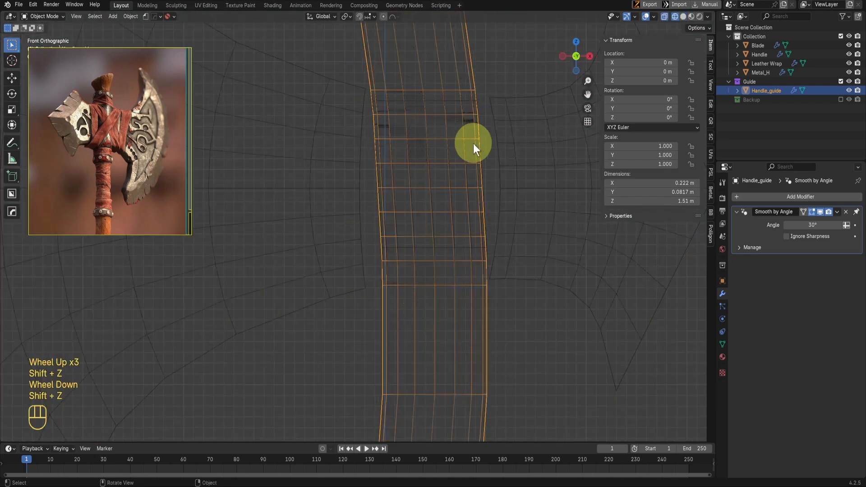
Duplicate the subdivided Handle_guide section between the blades in place and separate the copy into its own object
scroll(479, 186, down, 1)
key(Tab)
drag(338, 84, 473, 291)
key(shift+d)
right_click(472, 248)
key(p)
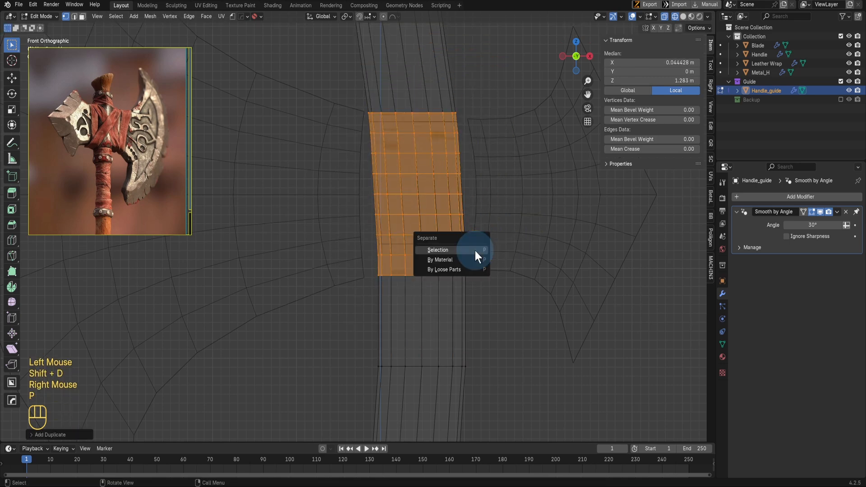
click(475, 251)
key(Tab)
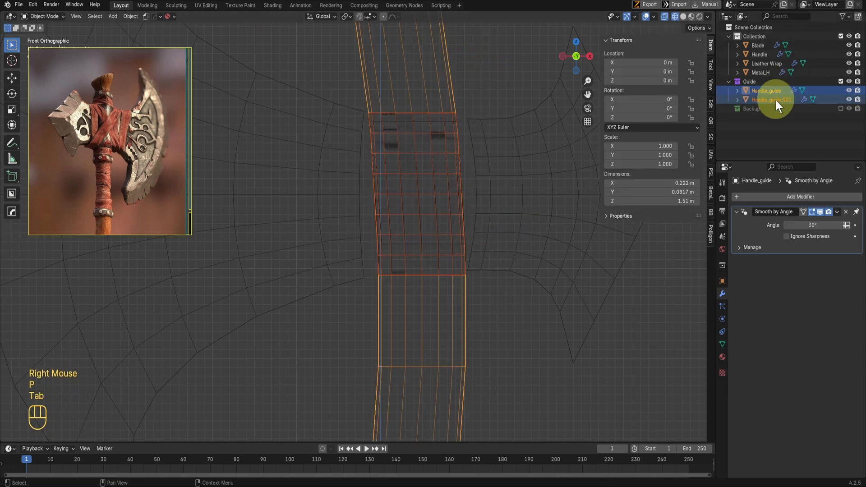
Move the Handle_guide.001 object into the main Collection and exclude the Guide collection from the view layer
click(775, 101)
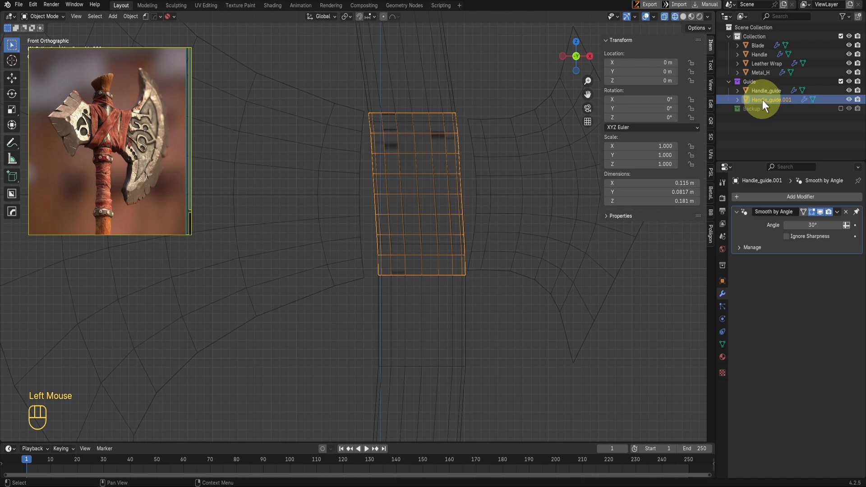
drag(762, 99, 762, 55)
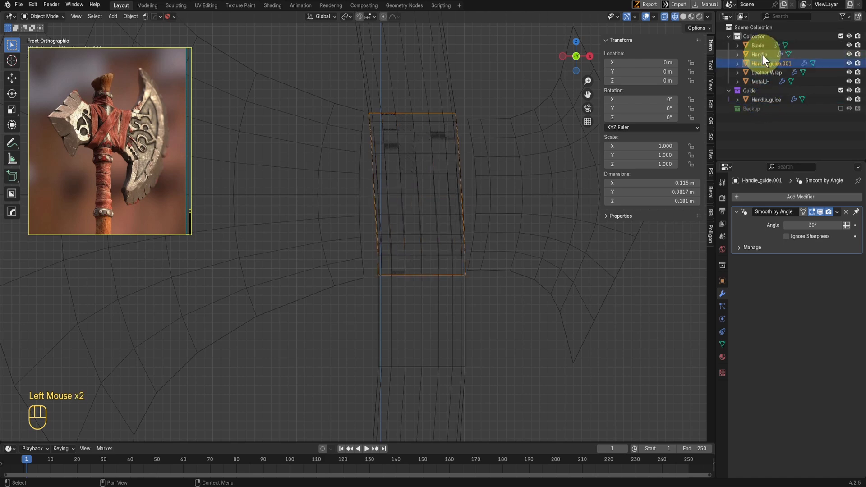
click(840, 91)
Join the Handle_guide.001 centre piece into the Blade object, keeping Blade as the active object
scroll(475, 213, up, 2)
shift+middle_drag(476, 214, 456, 291)
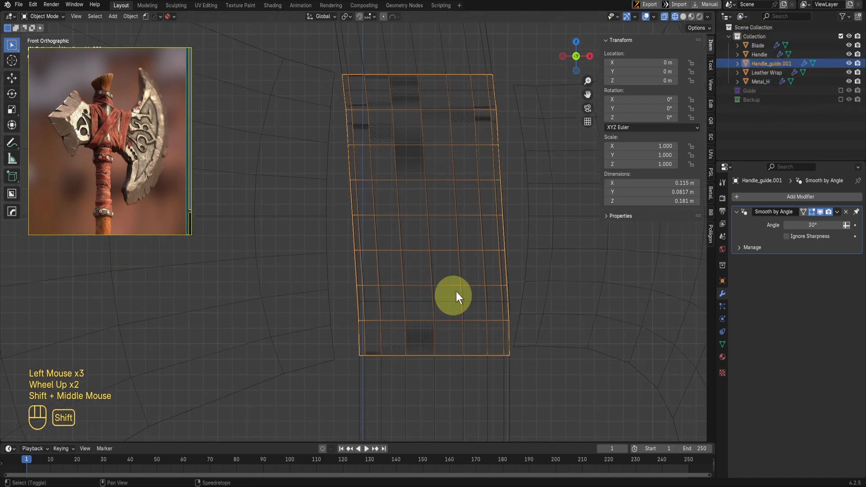
scroll(479, 177, down, 1)
shift+click(497, 183)
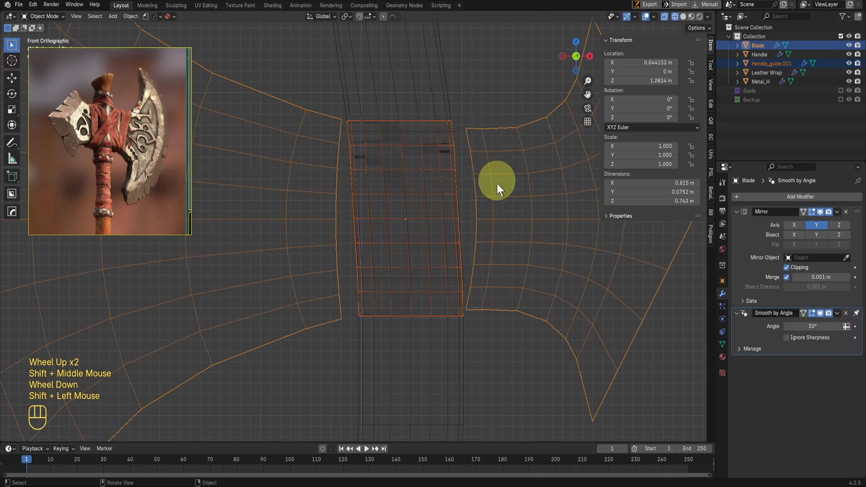
key(ctrl+j)
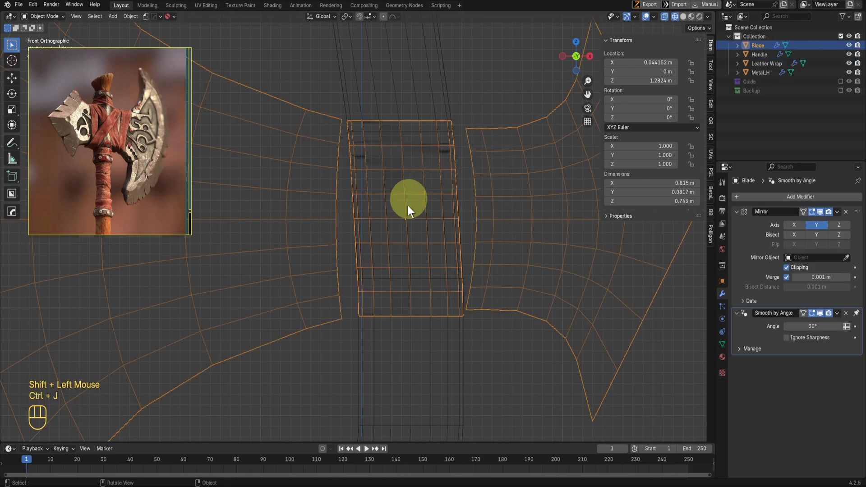
In Edit Mode on Blade, delete the centre piece's half on the positive Y side of the mirror plane
scroll(477, 189, up, 1)
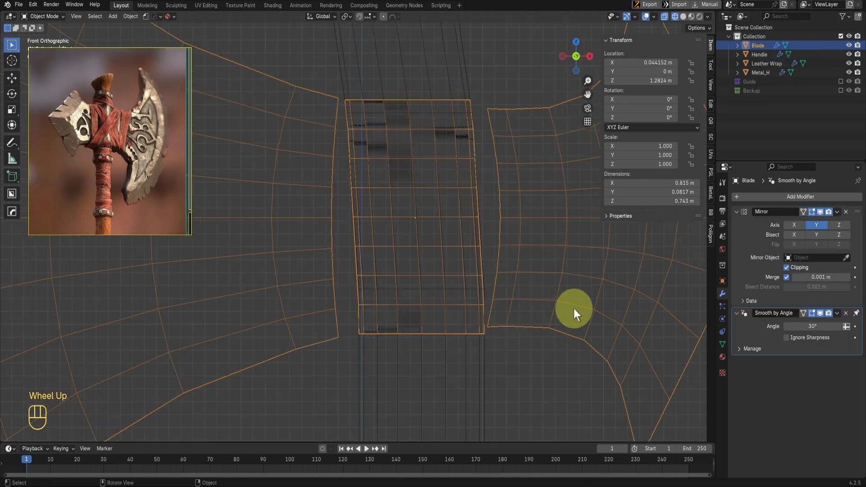
key(Tab)
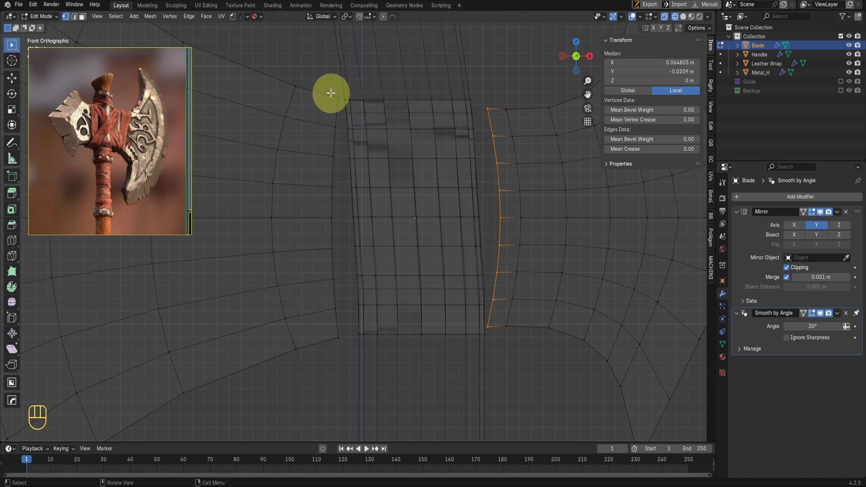
drag(328, 92, 336, 98)
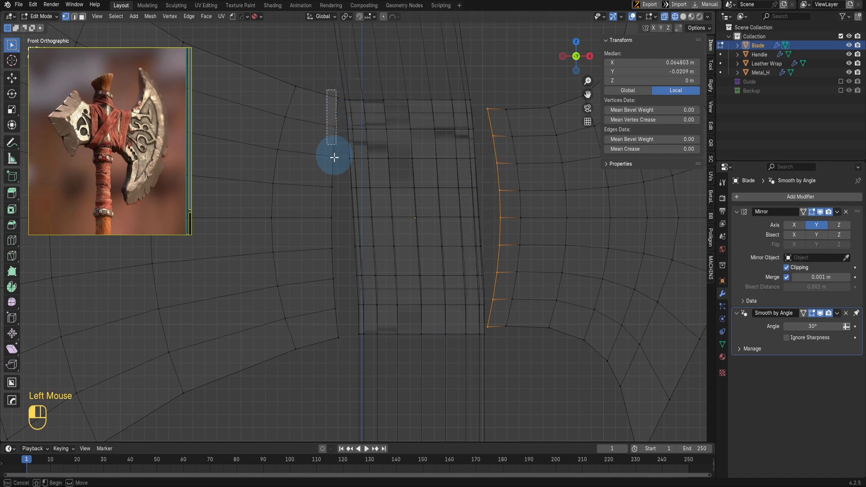
drag(334, 157, 332, 378)
middle_drag(393, 128, 380, 213)
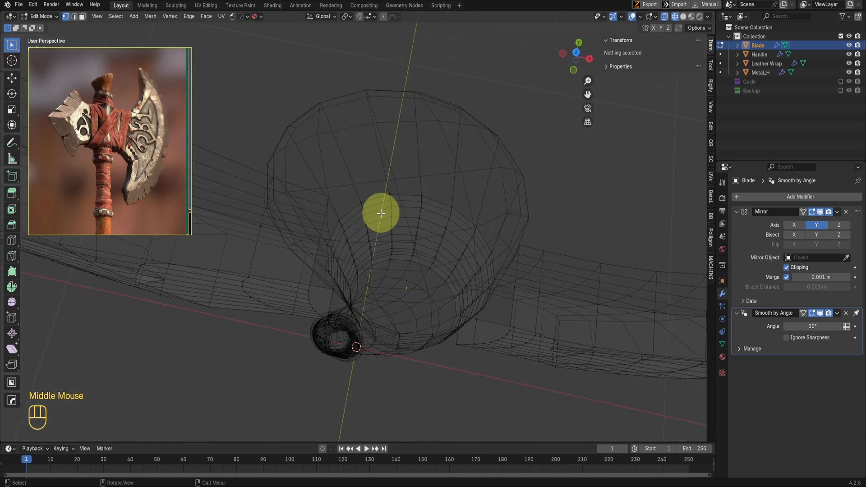
key(KP_8)
key(shift+z)
key(KP_7)
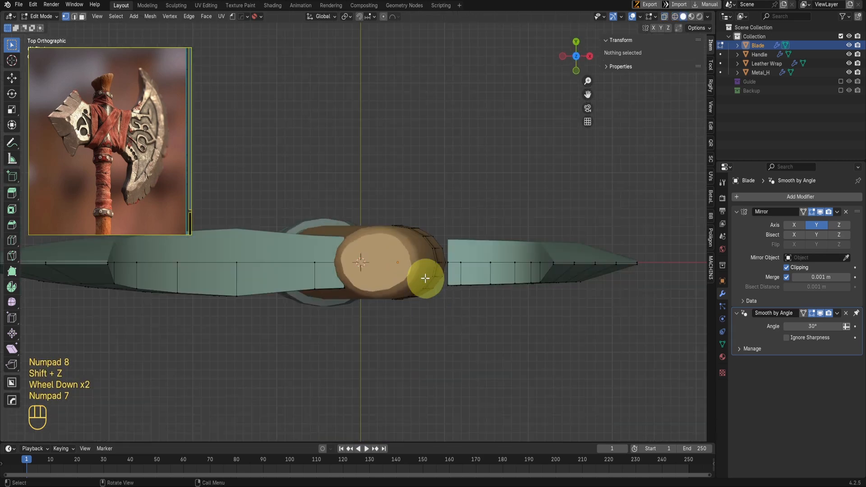
scroll(428, 275, up, 1)
key(shift+z)
drag(277, 144, 527, 270)
middle_drag(439, 295, 416, 183)
scroll(483, 247, up, 1)
key(x)
click(394, 161)
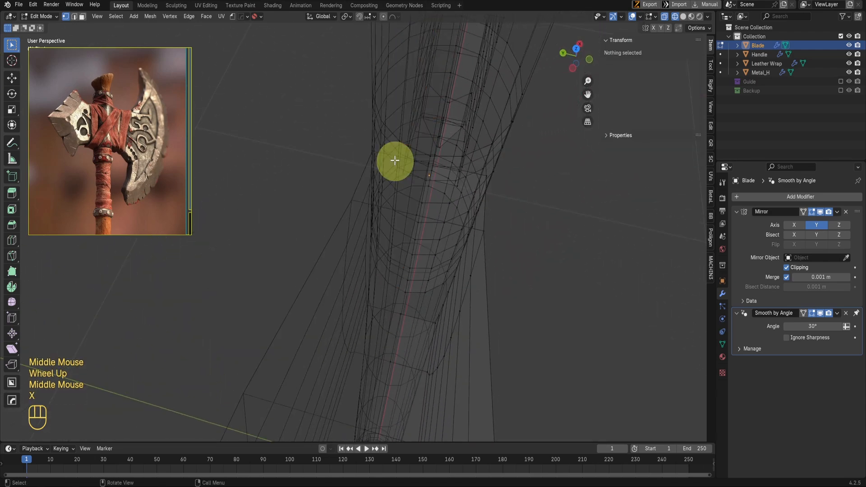
Isolate the Blade mesh in local view with solid shading and check the mirrored centre piece between the blades
scroll(429, 230, down, 1)
key(shift+z)
middle_drag(429, 230, 536, 217)
scroll(537, 217, up, 1)
middle_drag(558, 190, 450, 244)
scroll(441, 185, down, 1)
key(slash)
scroll(411, 276, up, 2)
scroll(450, 244, up, 1)
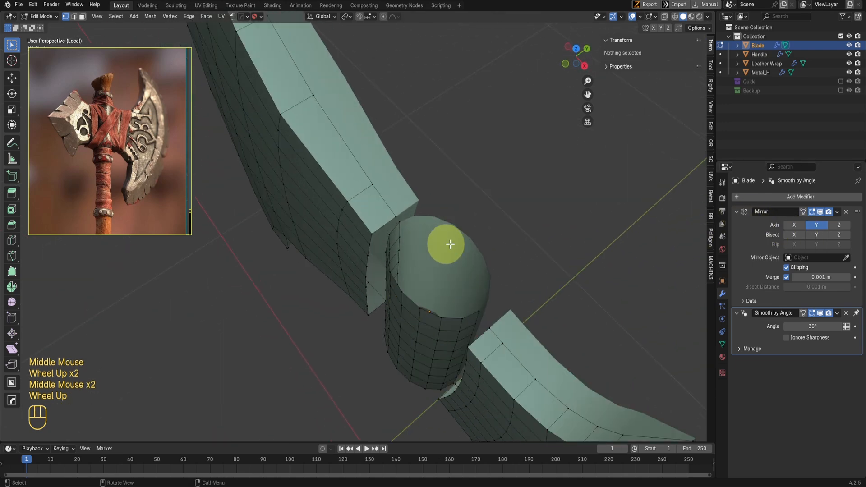
middle_drag(559, 203, 348, 266)
scroll(384, 262, up, 2)
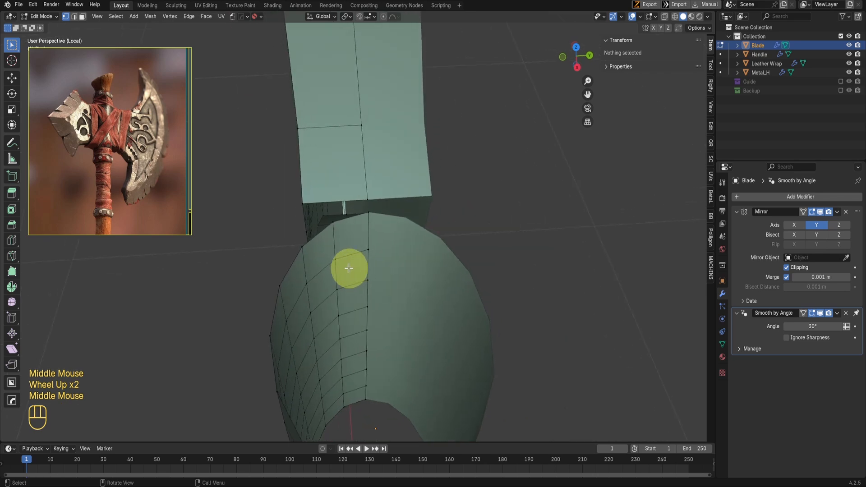
Delete the vertical face strips on both sides of the centre piece where it faces the blades' inner ends
key(Tab)
click(334, 248)
drag(352, 348, 353, 347)
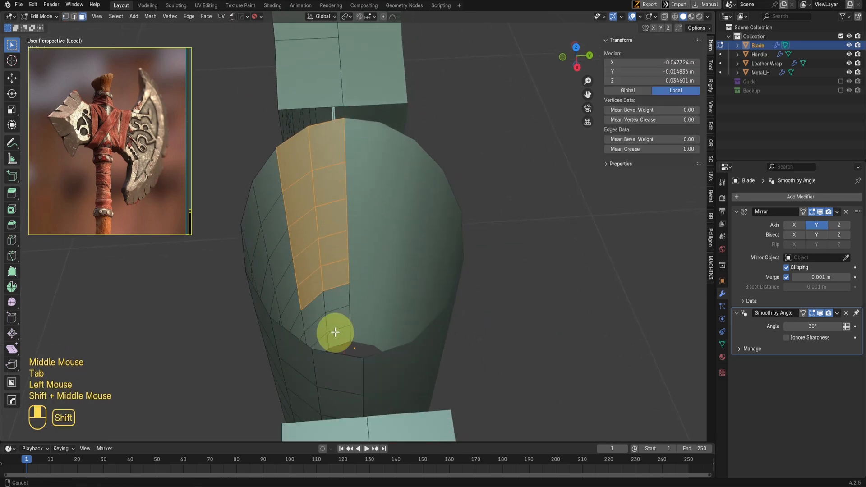
shift+middle_drag(332, 332, 441, 234)
shift+click(334, 340)
scroll(410, 299, up, 1)
ctrl+drag(457, 60, 495, 398)
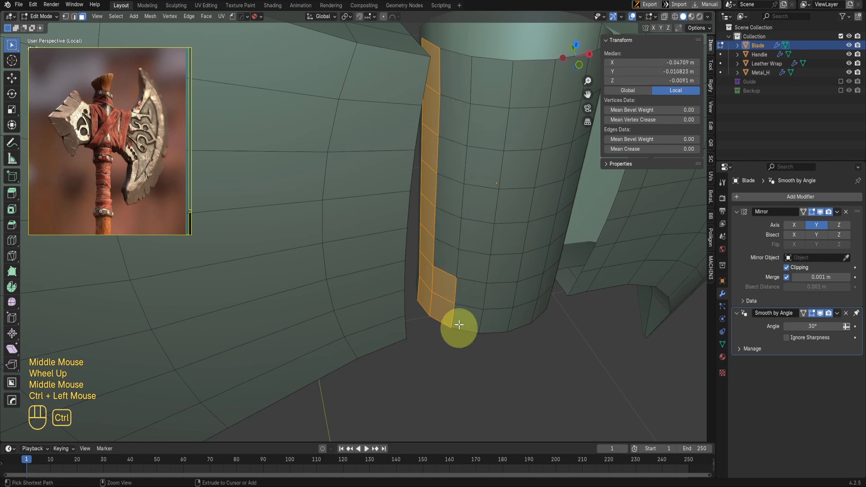
middle_drag(441, 300, 443, 307)
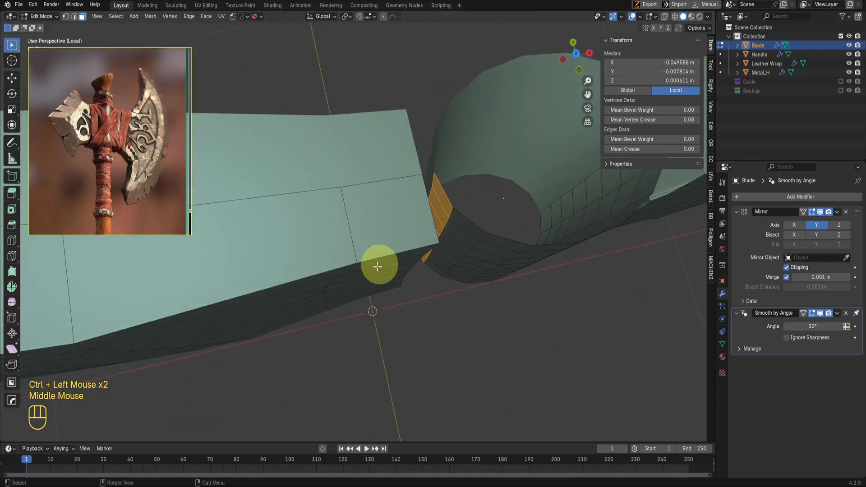
middle_drag(378, 266, 370, 166)
shift+scroll(445, 295, up, 1)
alt+shift+click(352, 232)
scroll(347, 232, up, 1)
scroll(380, 236, down, 1)
middle_drag(347, 232, 448, 232)
key(x)
click(357, 257)
Bridge the right blade's inner front edge to the centre piece's neighbouring open edge with LoopTools Bridge
scroll(449, 232, up, 1)
key(Tab)
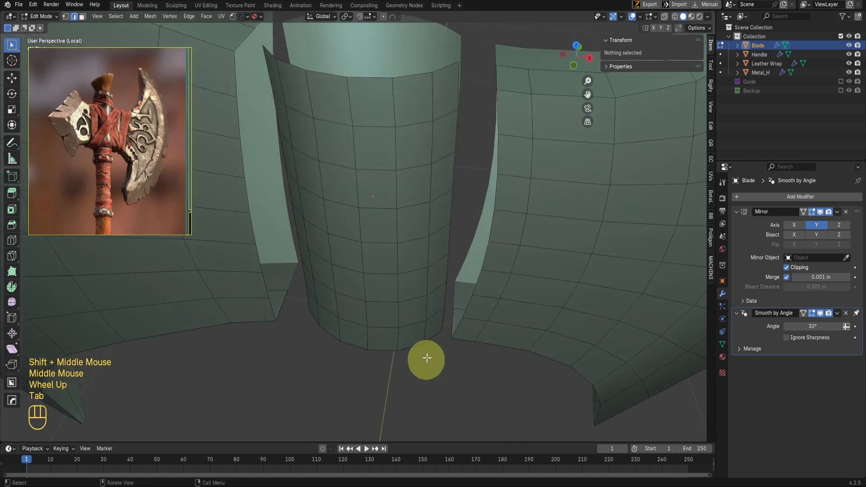
shift+middle_drag(426, 358, 465, 194)
click(448, 173)
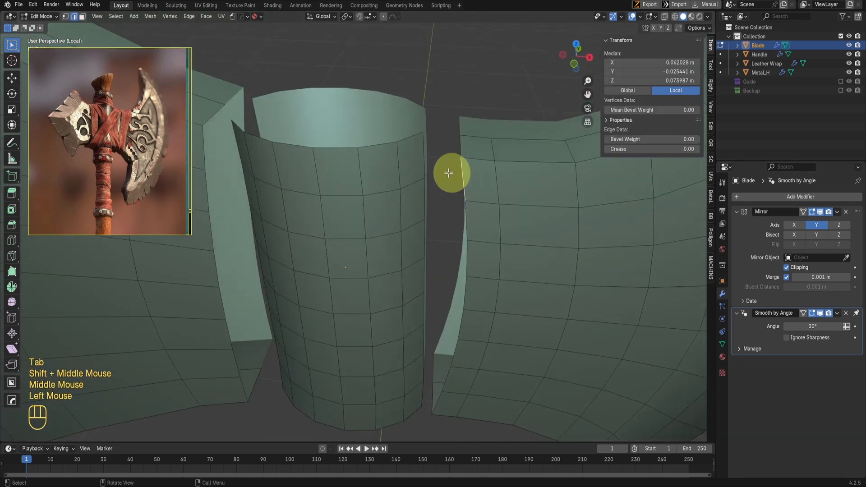
alt+click(465, 314)
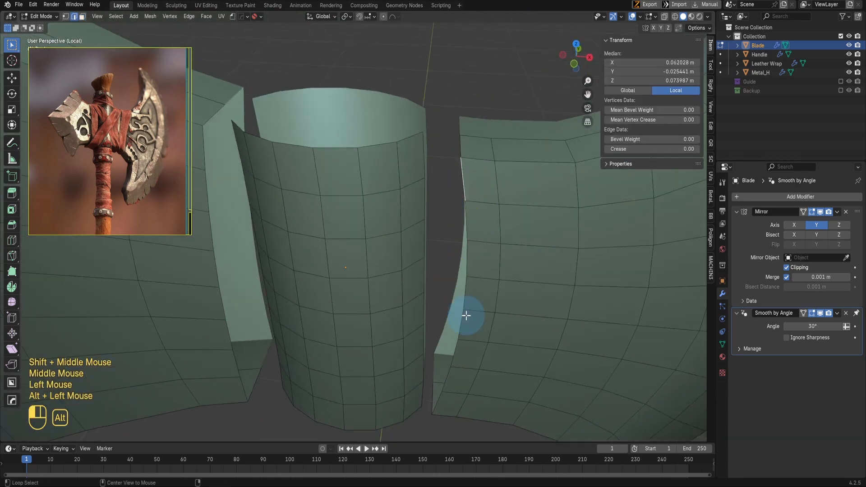
ctrl+click(426, 390)
middle_drag(447, 257, 443, 236)
ctrl+click(459, 249)
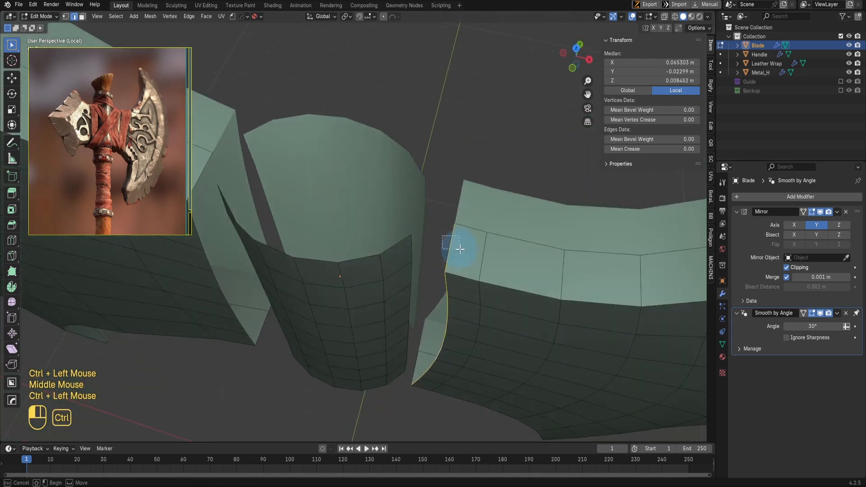
alt+shift+click(415, 275)
scroll(426, 293, up, 2)
middle_drag(433, 303, 451, 270)
right_click(521, 112)
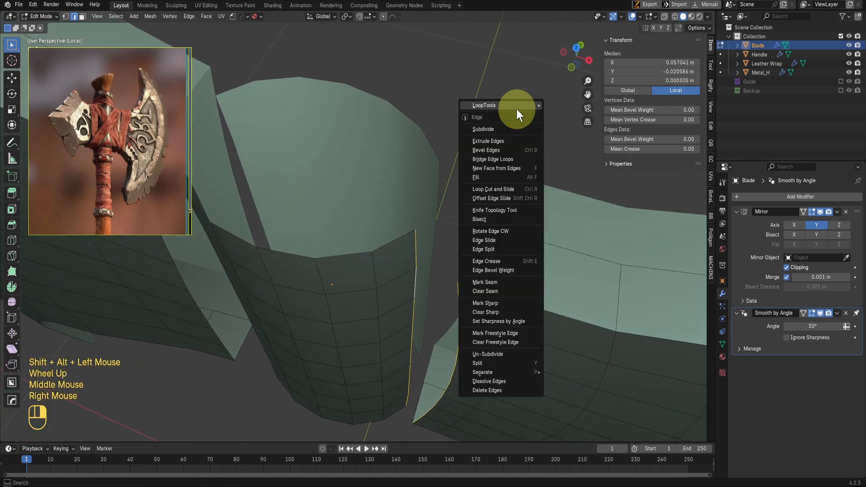
right_click(499, 106)
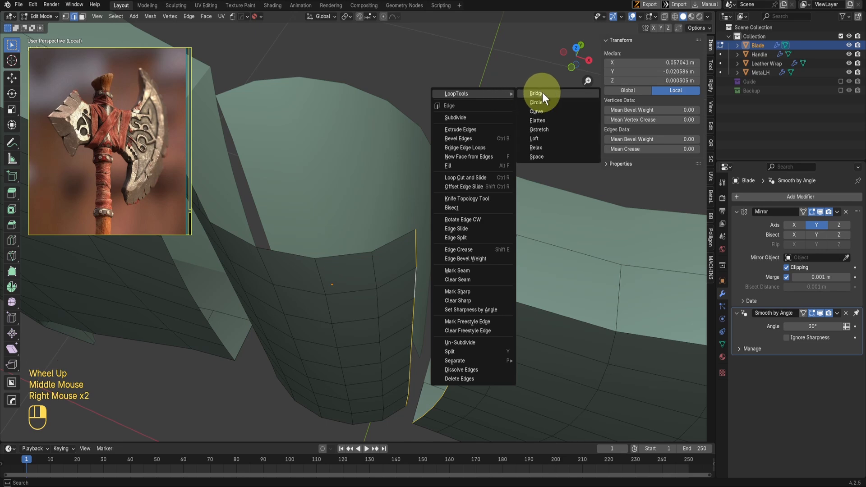
click(543, 92)
middle_drag(534, 109, 518, 253)
scroll(472, 248, down, 2)
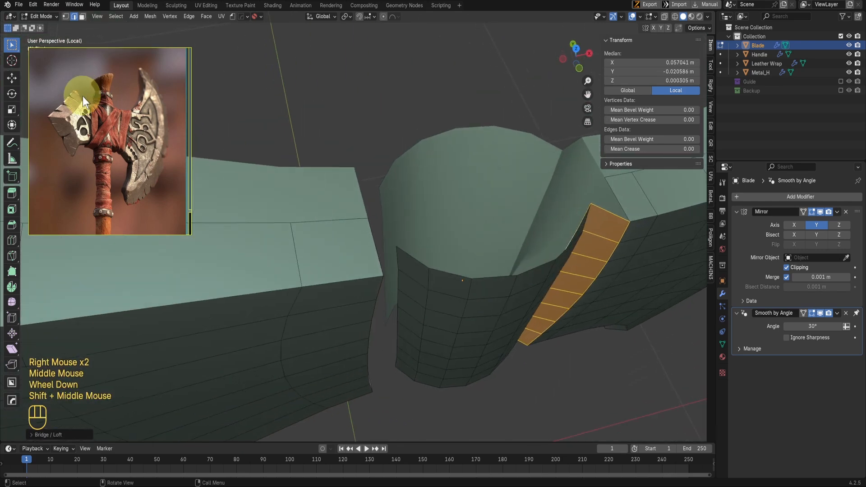
Move the reference image out of the way and search for "loop" in the Add-ons and Get Extensions preferences to check LoopTools
drag(81, 77, 70, 463)
scroll(435, 253, down, 2)
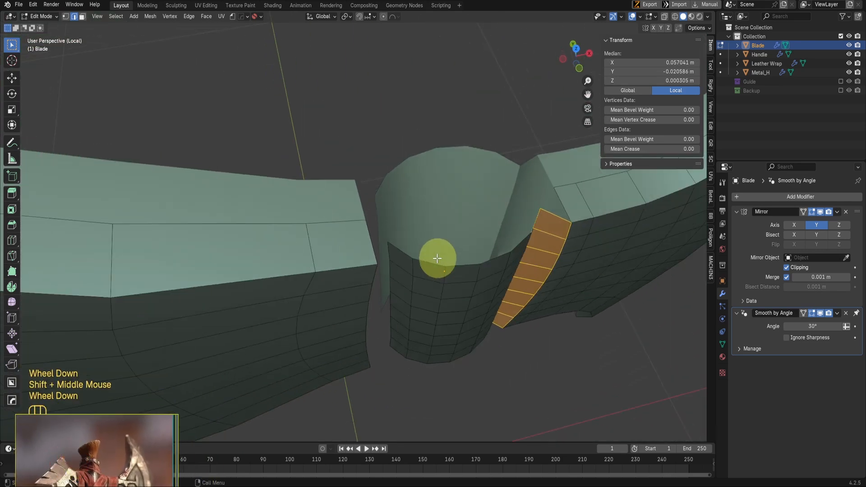
click(33, 6)
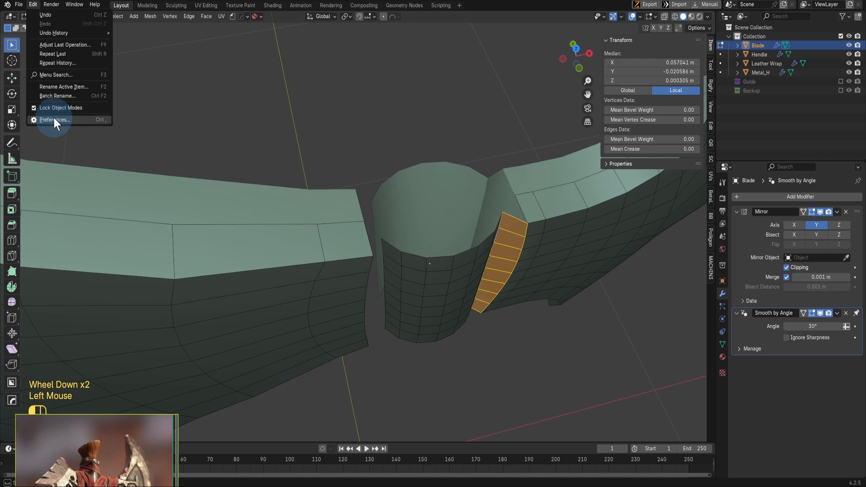
click(53, 118)
click(36, 94)
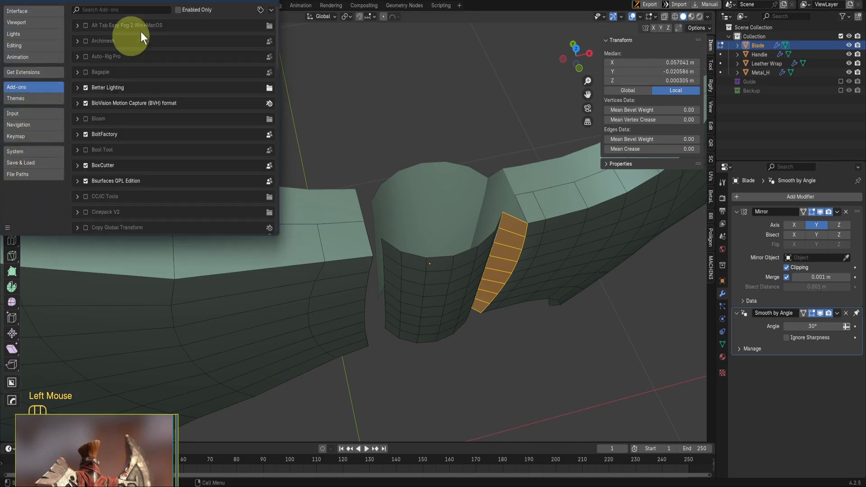
text(loop)
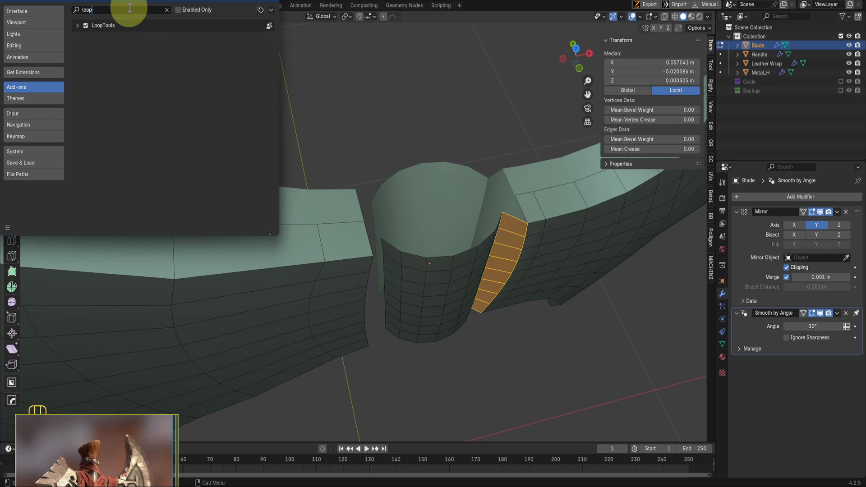
click(31, 73)
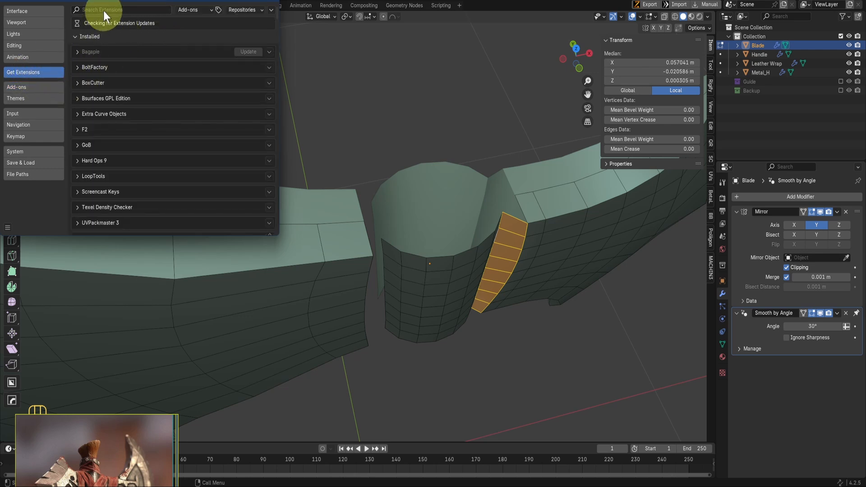
text(loop)
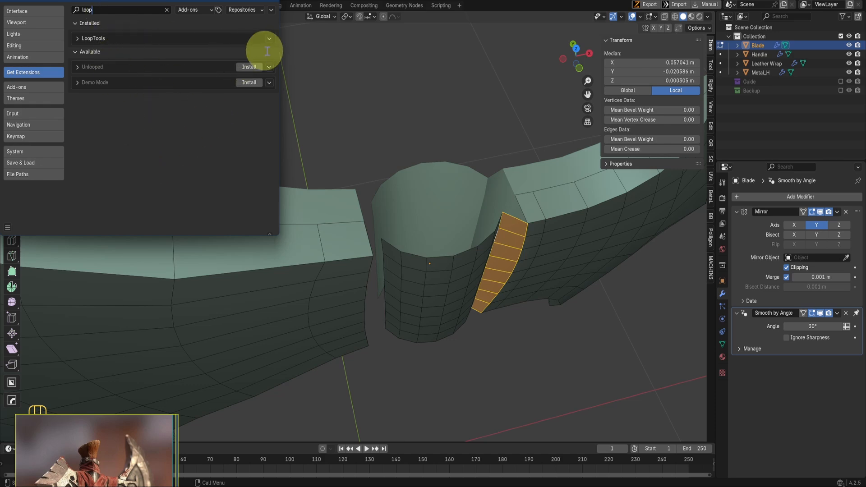
click(269, 1)
Bridge the left blade's inner front edge to the centre piece's remaining open edge with LoopTools Bridge
middle_drag(451, 249, 469, 254)
alt+click(368, 245)
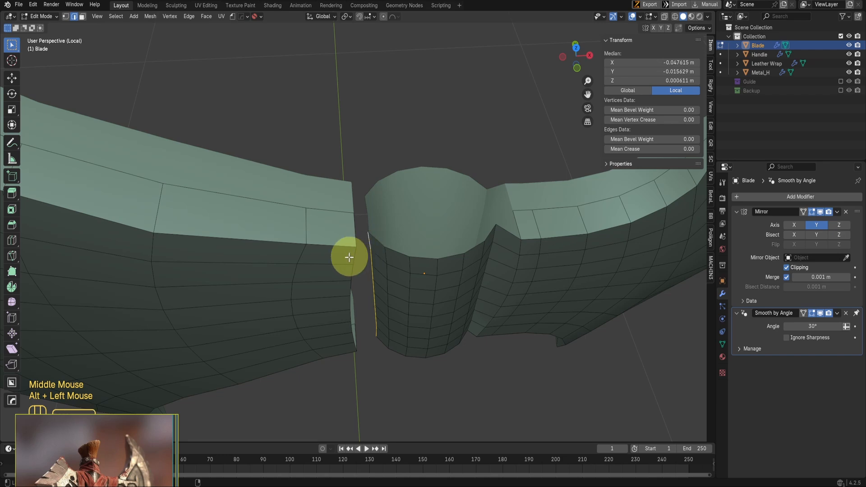
middle_drag(359, 338, 350, 342)
key(ctrl+z)
ctrl+click(352, 343)
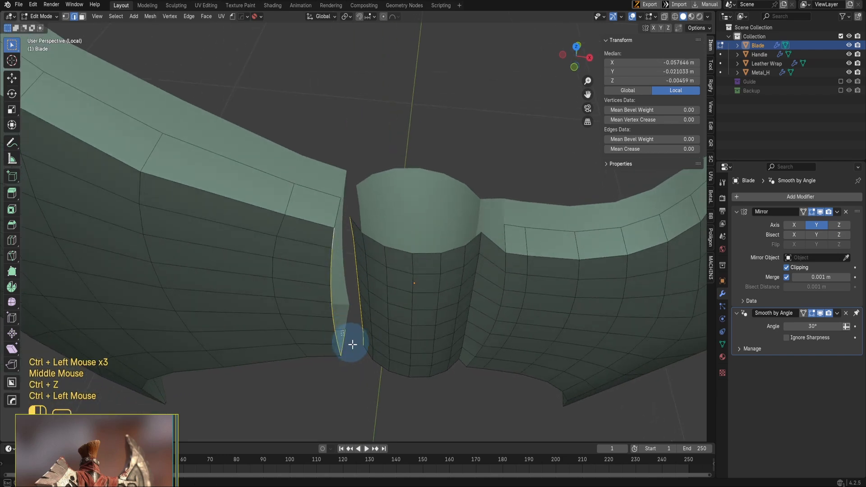
right_click(442, 61)
click(480, 49)
middle_drag(433, 271, 457, 303)
scroll(392, 253, up, 2)
scroll(445, 280, down, 2)
scroll(457, 303, down, 2)
Select the right blade's inner front edge loop and turn on proportional editing with Smooth falloff
key(Tab)
middle_drag(429, 265, 410, 330)
scroll(347, 252, up, 1)
key(Tab)
alt+click(408, 237)
scroll(409, 329, up, 1)
click(386, 17)
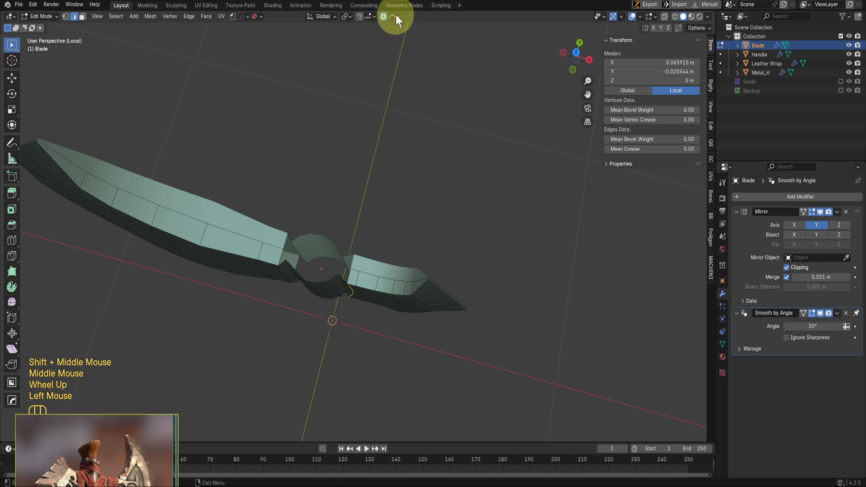
click(396, 16)
Try to move the right blade's inner edge loop about 0.01 m along Y with a proportional size of about 0.16 m
middle_drag(420, 347, 479, 332)
scroll(458, 330, up, 1)
scroll(457, 334, down, 1)
key(KP_7)
scroll(479, 332, up, 1)
key(g)
key(y)
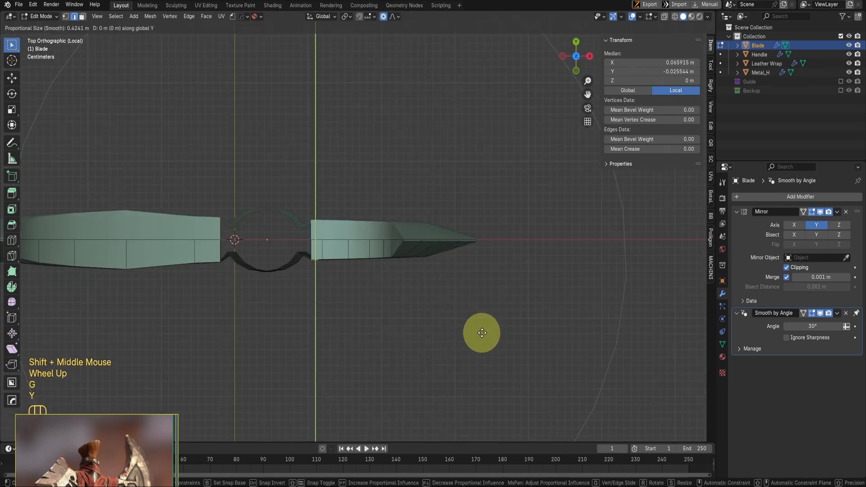
scroll(485, 324, up, 2)
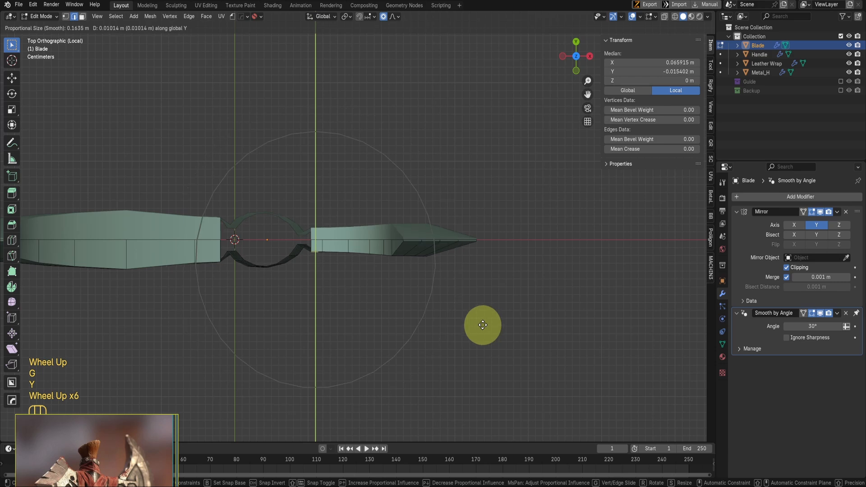
right_click(483, 324)
Try to flatten the right blade's inner edge loop and the adjoining centre-piece edge along Y at scale 0 with proportional editing, and undo it
scroll(293, 298, up, 2)
shift+middle_drag(293, 298, 478, 247)
scroll(264, 183, up, 1)
scroll(309, 280, down, 2)
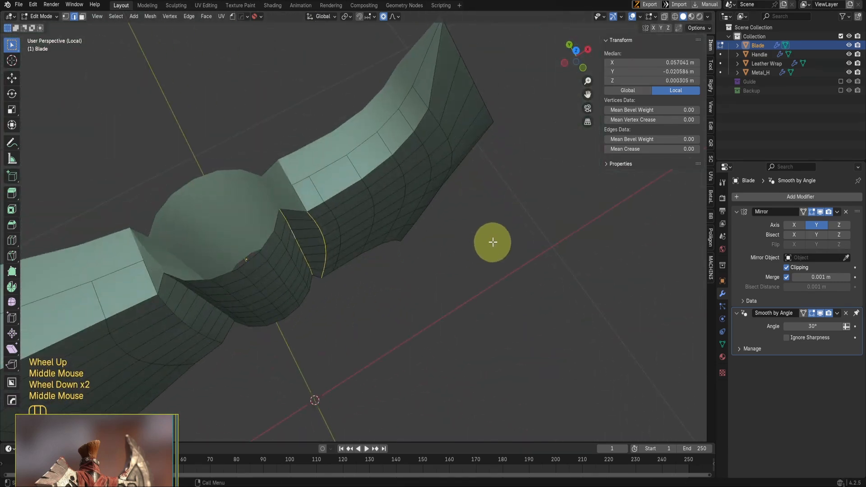
key(s)
key(y)
key(KP_0)
click(492, 242)
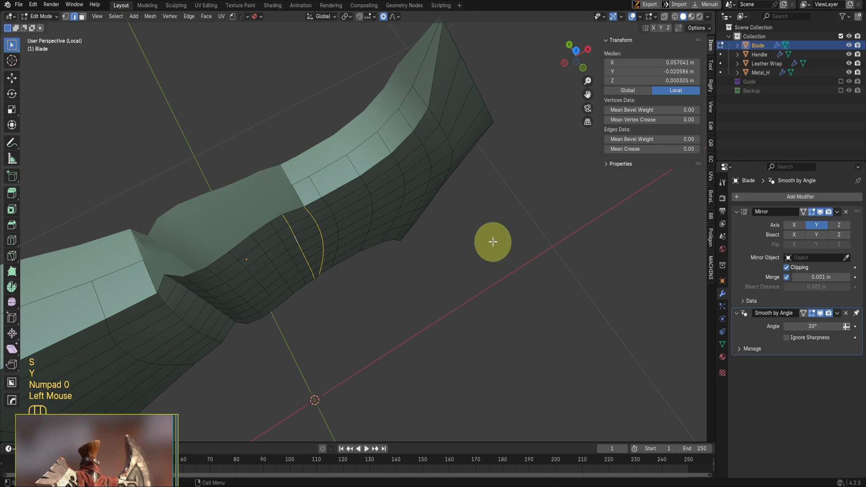
shift+middle_drag(302, 290, 390, 288)
key(ctrl+z)
Turn off proportional editing and scale the two edge loops at the right blade joint along Y to flatten them
click(383, 16)
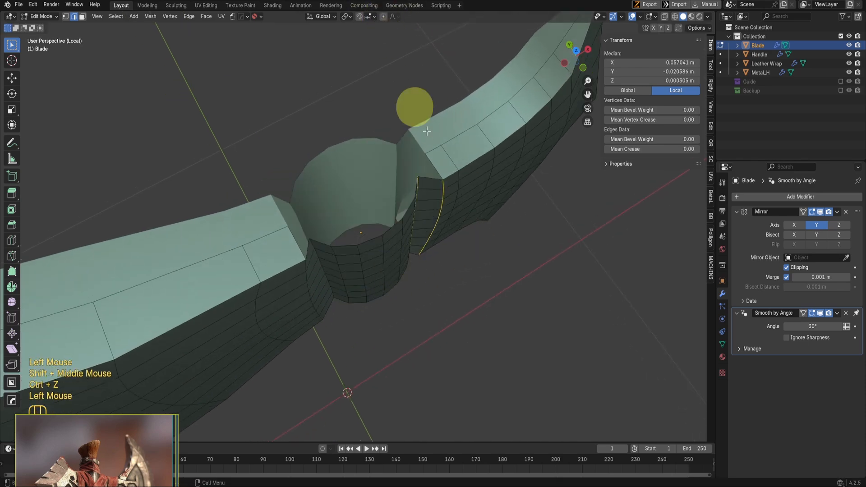
key(s)
key(y)
click(581, 332)
middle_drag(581, 332, 307, 194)
scroll(367, 369, up, 2)
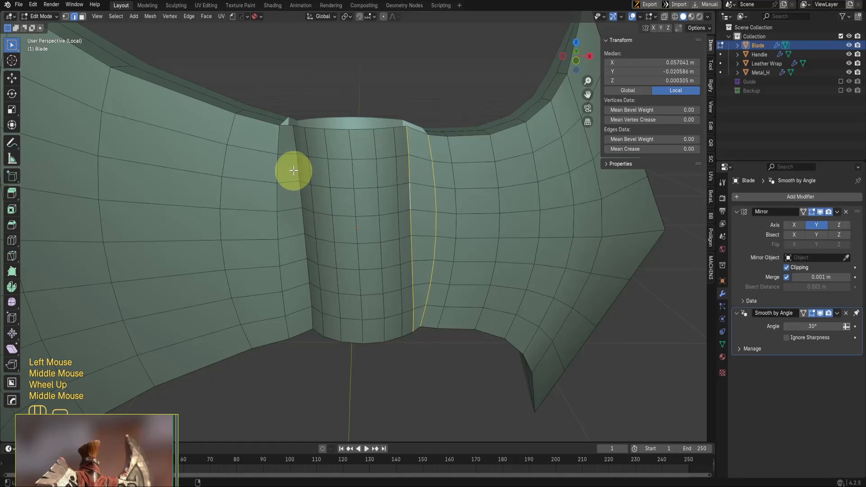
Select the two edge loops at the left blade joint and flatten them by scaling to 0 along Y
alt+shift+click(280, 167)
middle_drag(280, 166, 335, 255)
key(s)
key(y)
key(KP_0)
click(518, 334)
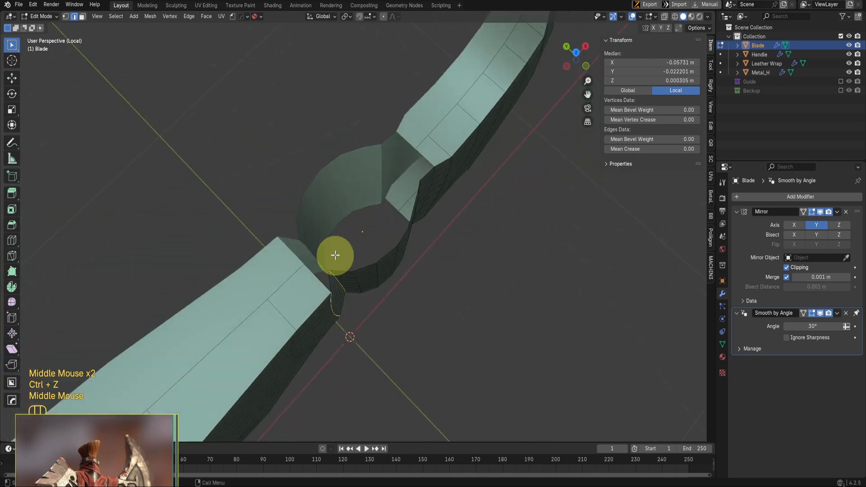
key(Tab)
key(Tab)
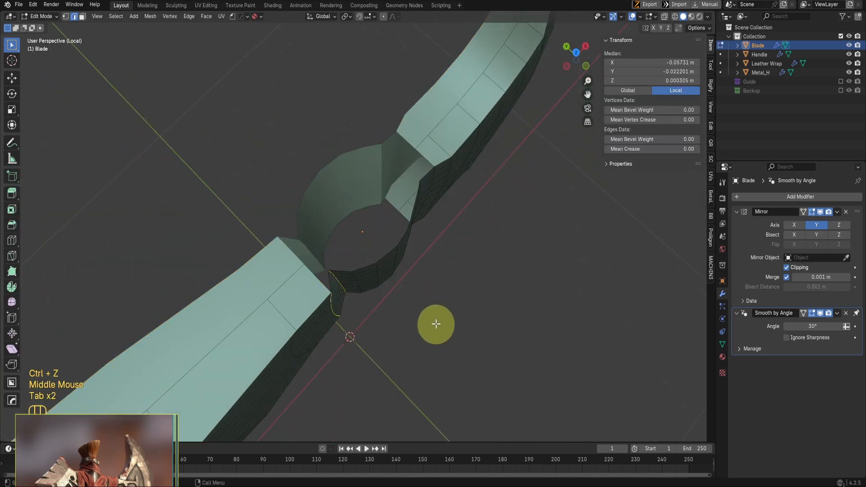
key(s)
key(y)
key(KP_0)
click(435, 324)
scroll(391, 312, up, 1)
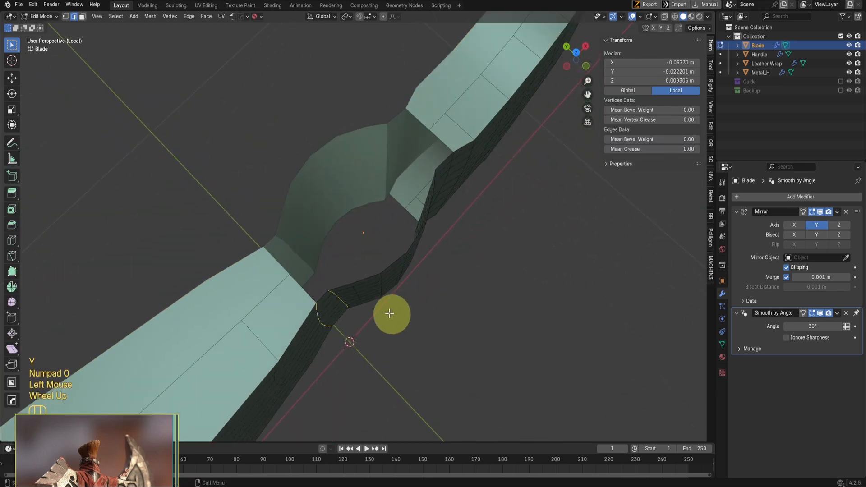
Exit local view to show the handle with the axe head, and resume mesh editing of the Blade
scroll(377, 293, down, 1)
middle_drag(391, 313, 370, 302)
scroll(376, 293, down, 1)
shift+middle_drag(369, 302, 344, 276)
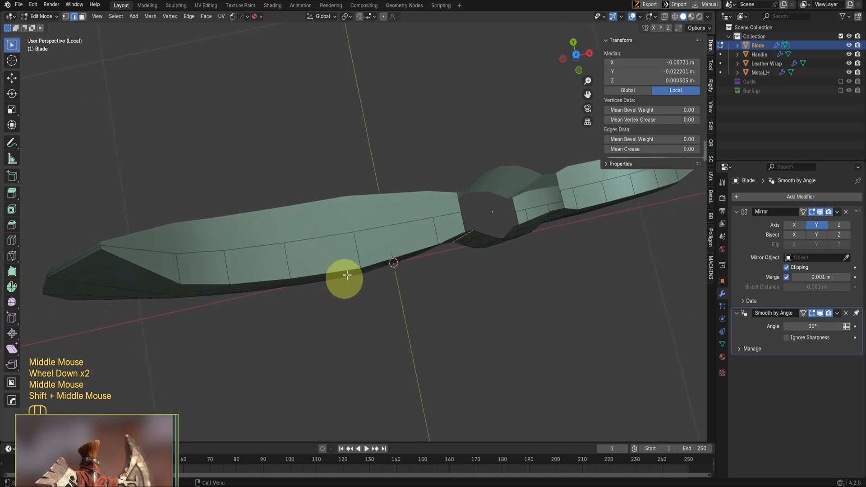
key(Tab)
middle_drag(393, 267, 422, 360)
scroll(363, 218, up, 1)
scroll(367, 224, down, 1)
key(slash)
key(Tab)
shift+scroll(443, 312, up, 1)
scroll(421, 359, up, 1)
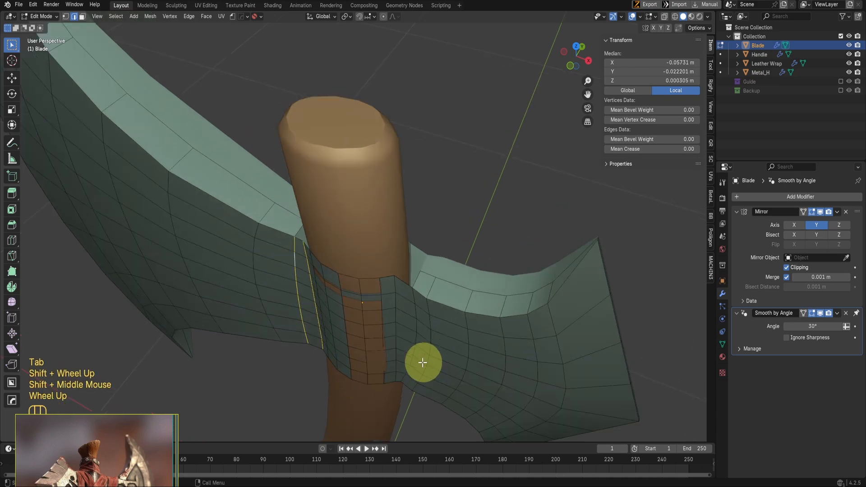
Try to select the short rim edges where the blades join the centre piece, toggling wireframe shading to reach them
scroll(421, 302, up, 1)
key(shift+z)
scroll(406, 318, up, 1)
middle_drag(442, 309, 429, 332)
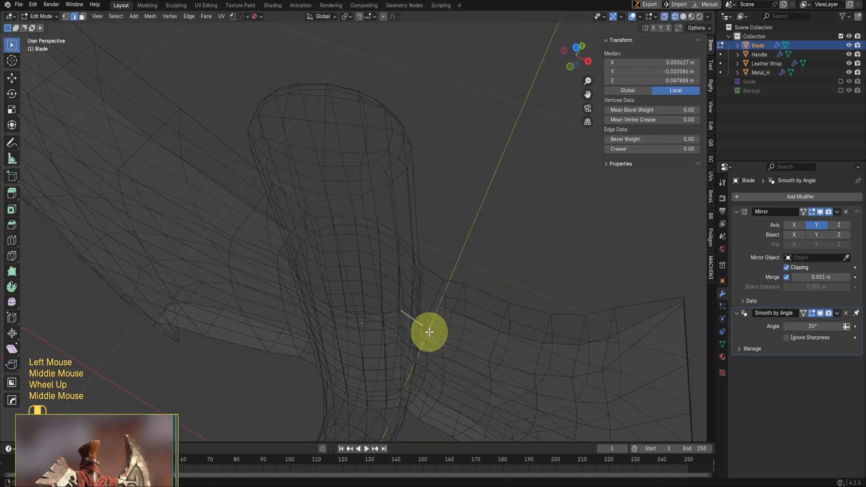
scroll(245, 255, up, 1)
middle_drag(246, 255, 339, 265)
middle_drag(349, 302, 354, 251)
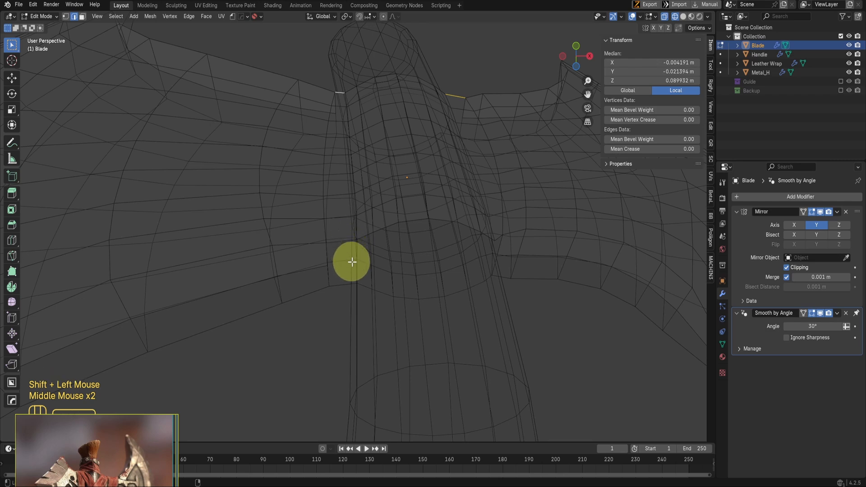
key(shift+z)
shift+click(340, 286)
mouse_move(460, 319)
middle_down()
mouse_move(415, 318)
mouse_move(451, 323)
middle_up()
scroll(451, 323, up, 1)
key(ctrl+z)
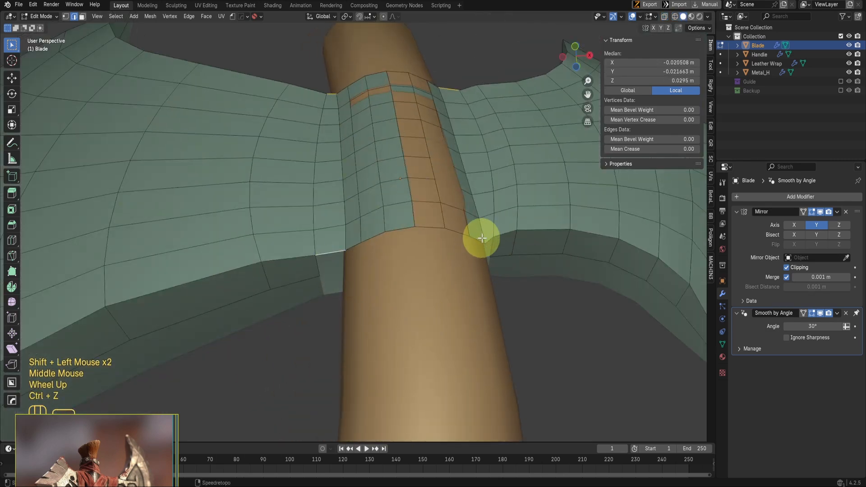
Try to select the lower and upper rim edges across the centre piece as edge loops
middle_drag(487, 240, 458, 270)
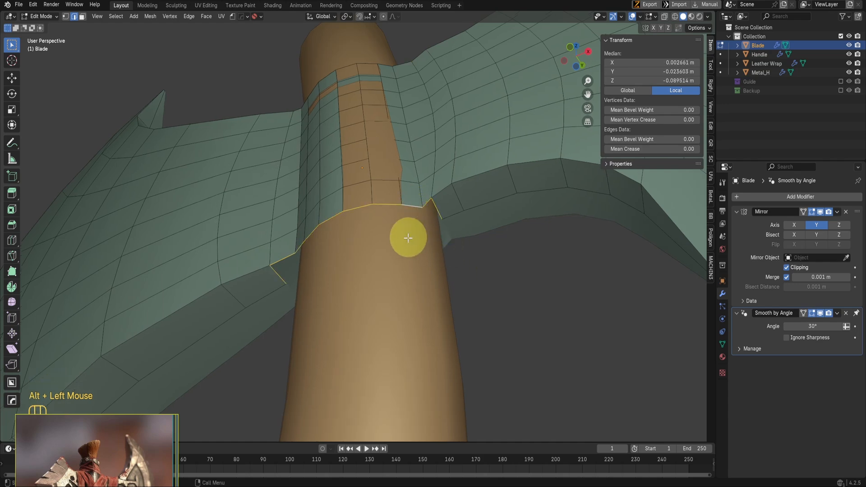
shift+middle_drag(408, 237, 418, 299)
alt+shift+click(364, 291)
scroll(417, 299, up, 1)
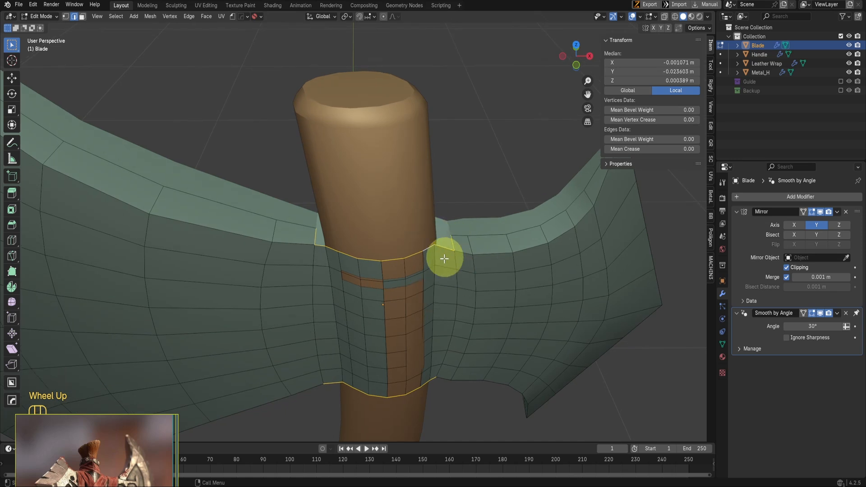
middle_drag(399, 298, 351, 246)
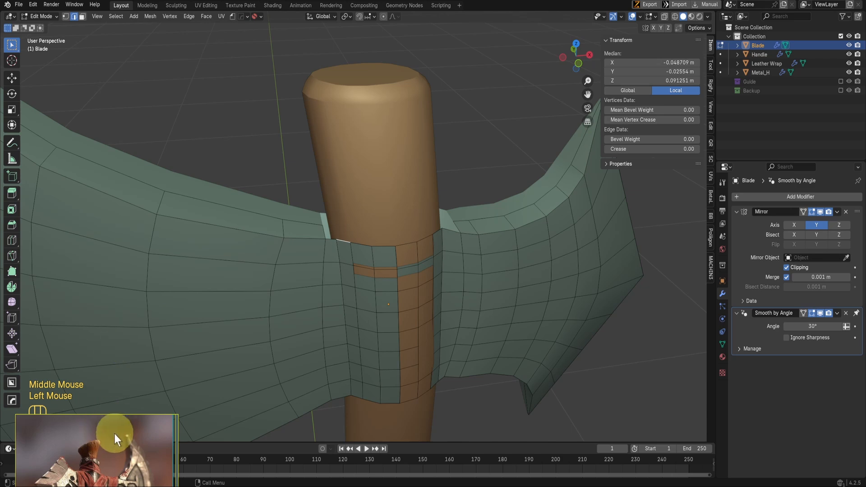
Move the reference image beside the axe head and zoom it to examine how the blades wrap the handle
drag(104, 437, 131, 164)
scroll(121, 199, up, 5)
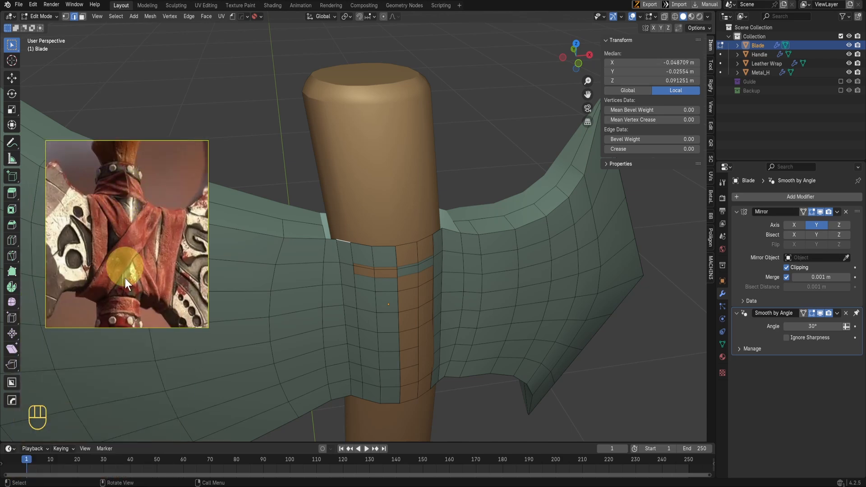
scroll(120, 334, down, 2)
scroll(127, 291, down, 3)
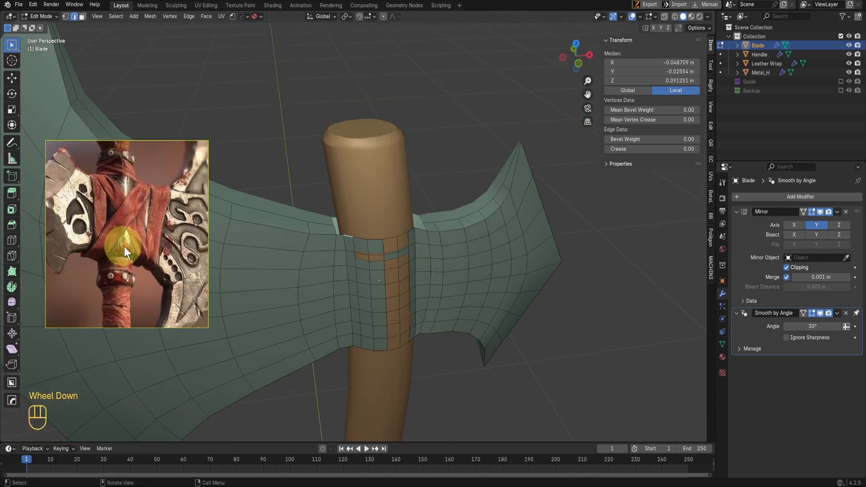
Try to select the shortest edge path across the centre piece's upper rim with the handle still visible
middle_drag(418, 371, 402, 260)
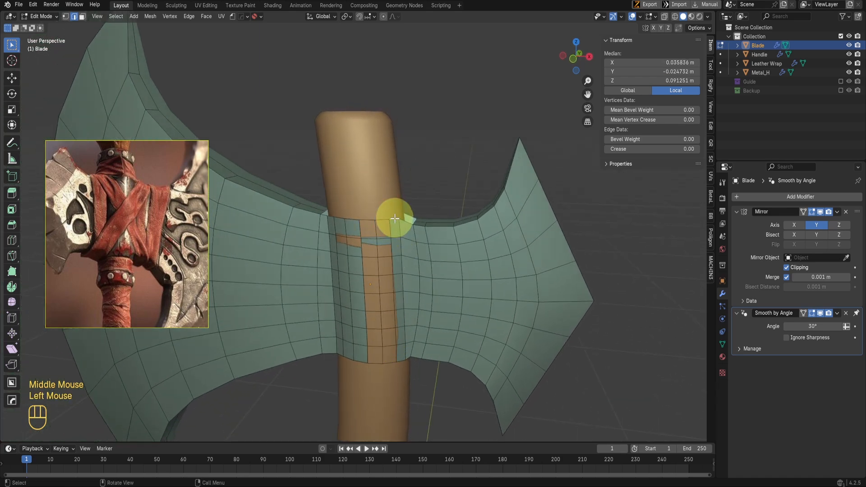
middle_drag(395, 218, 419, 247)
ctrl+click(348, 219)
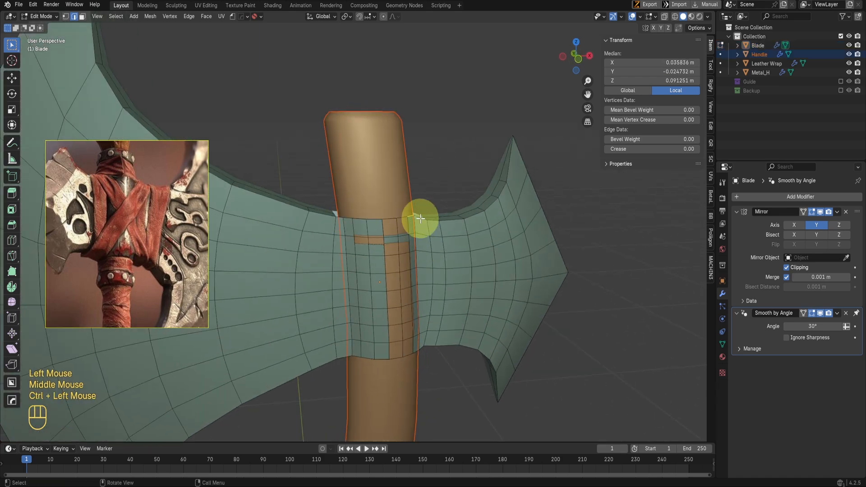
key(Tab)
click(374, 246)
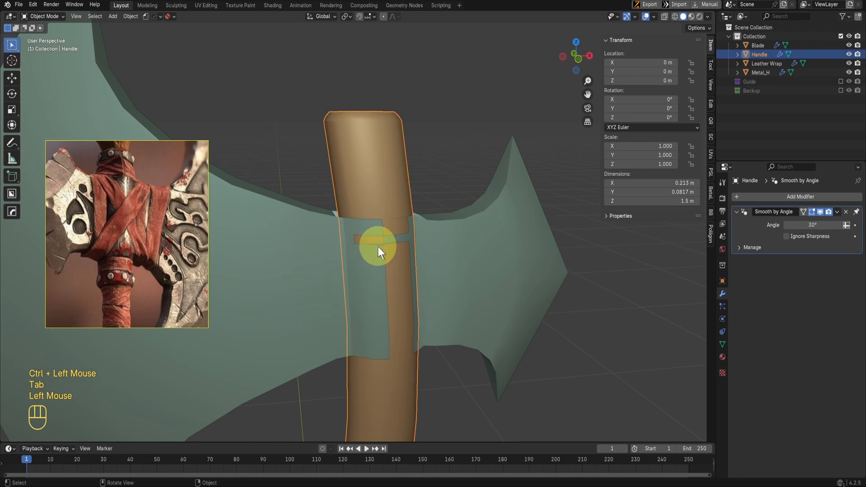
key(Tab)
scroll(361, 275, up, 2)
middle_drag(373, 219, 400, 280)
key(Tab)
click(455, 267)
key(Tab)
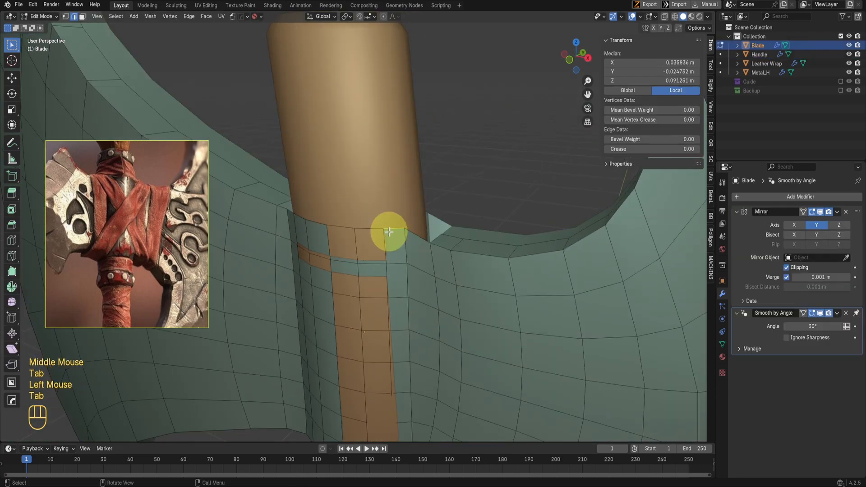
middle_drag(387, 229, 327, 228)
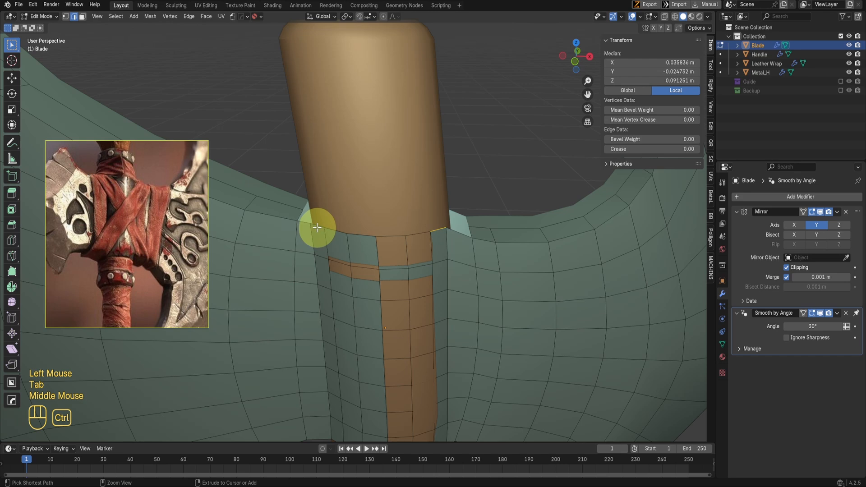
ctrl+click(317, 227)
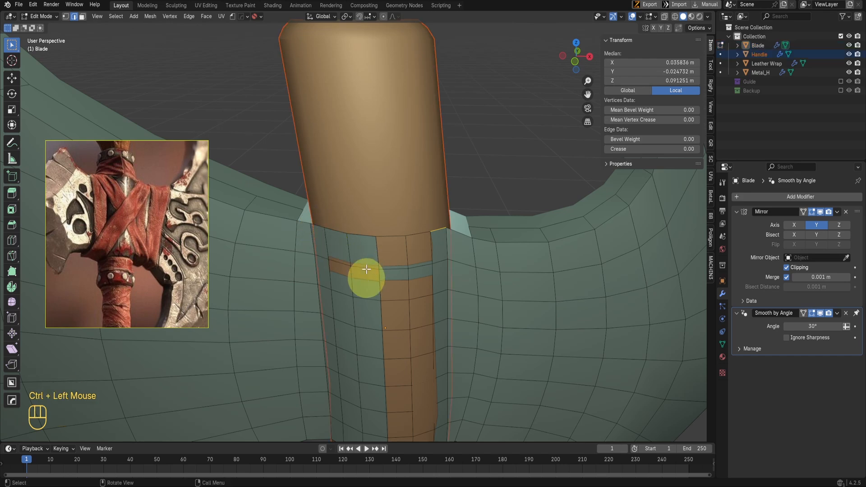
Hide the Handle object and return to editing the Blade mesh
key(Tab)
click(391, 189)
key(h)
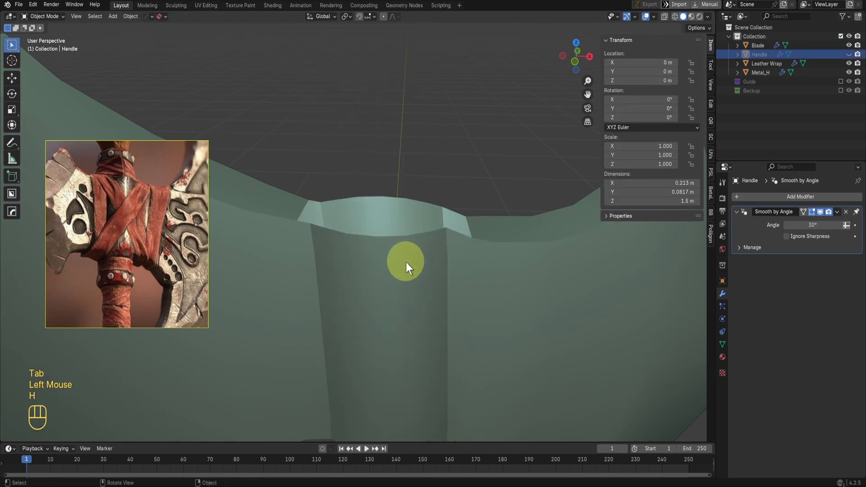
click(404, 263)
key(Tab)
Select the edge path across the centre piece's upper rim and extrude it about 0.0285 m upward along Z
ctrl+click(328, 236)
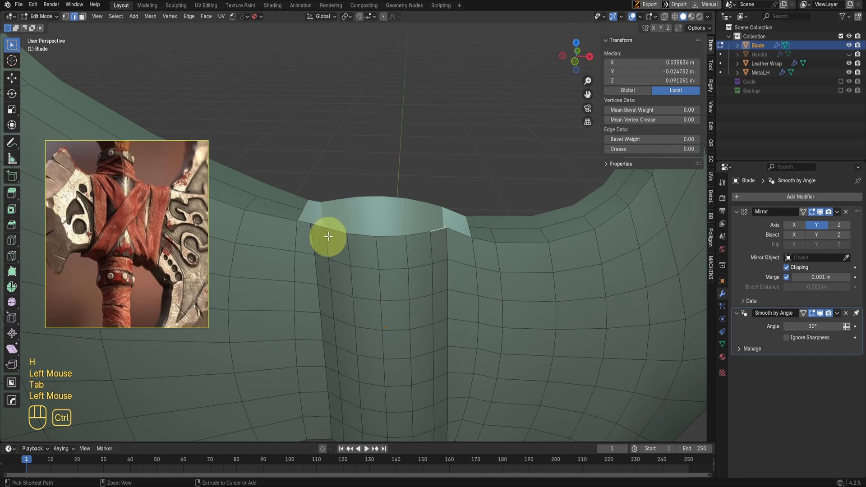
middle_drag(317, 225, 379, 271)
scroll(437, 290, down, 2)
middle_drag(437, 290, 410, 259)
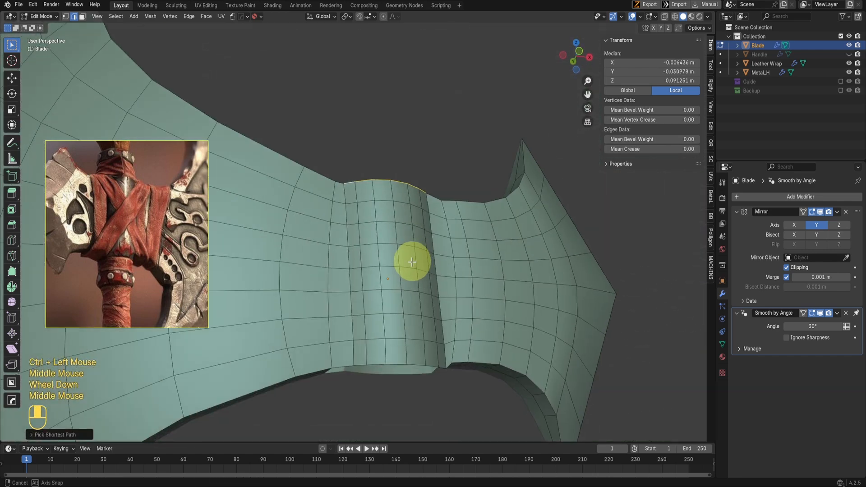
scroll(394, 285, down, 2)
key(e)
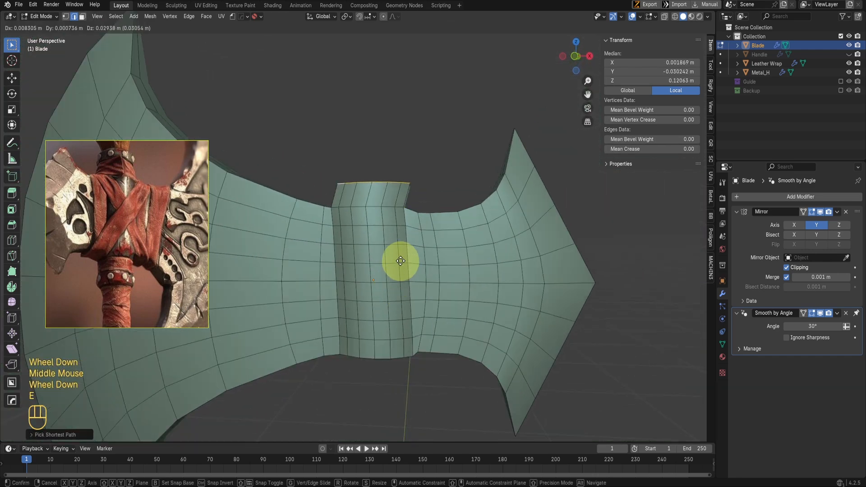
key(z)
click(397, 261)
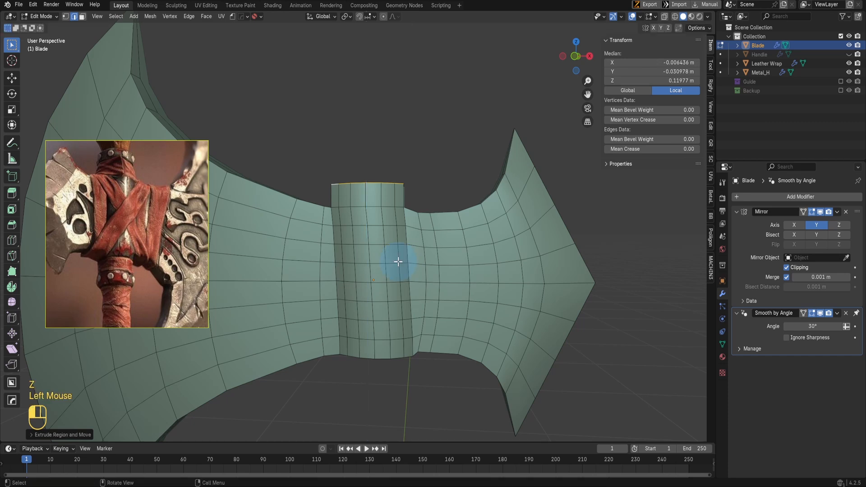
Select the edge path across the centre piece's lower rim and extrude it about 0.0284 m downward along Z
scroll(411, 361, up, 2)
shift+middle_drag(412, 361, 432, 210)
scroll(412, 294, up, 1)
click(419, 286)
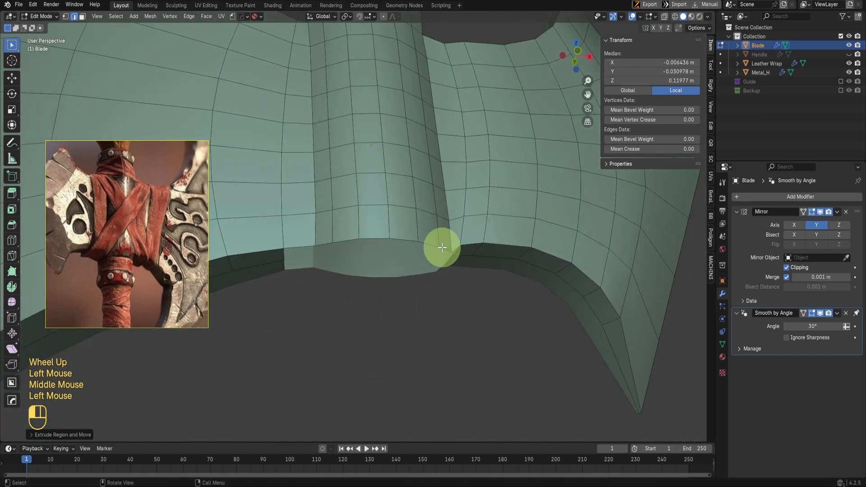
ctrl+click(420, 276)
key(e)
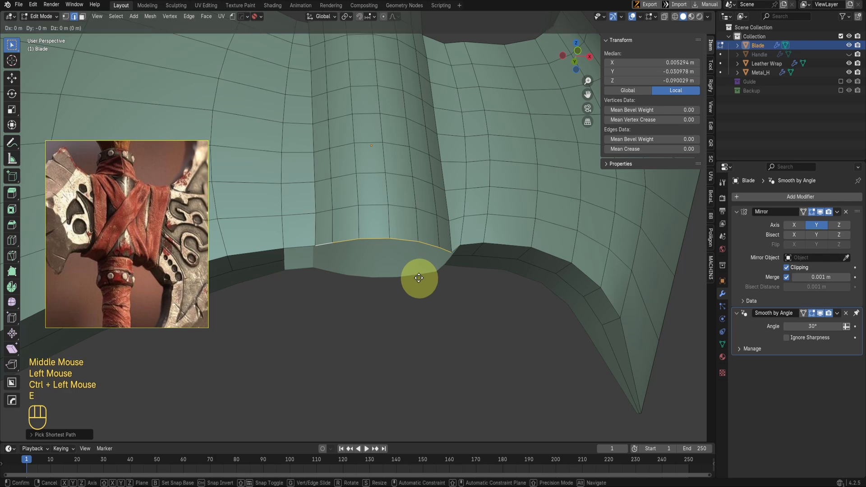
key(z)
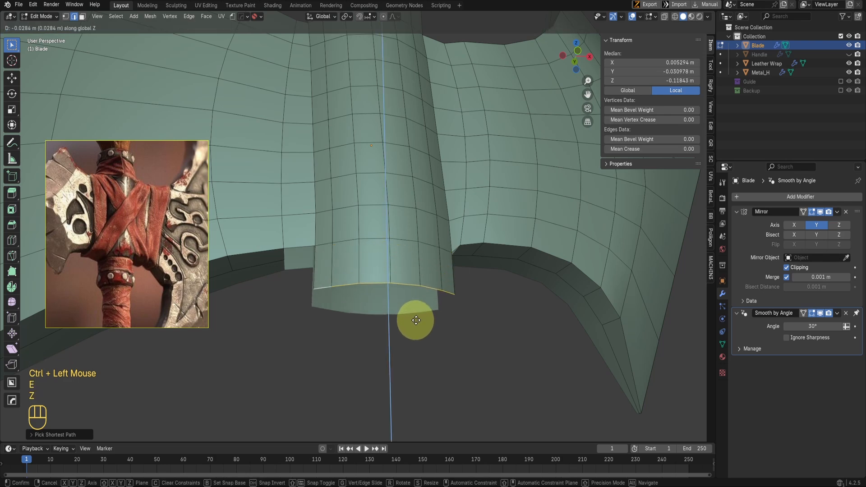
click(416, 320)
Select the edge path across the centre sleeve's extended lower rim
middle_drag(415, 320, 378, 225)
scroll(367, 313, up, 1)
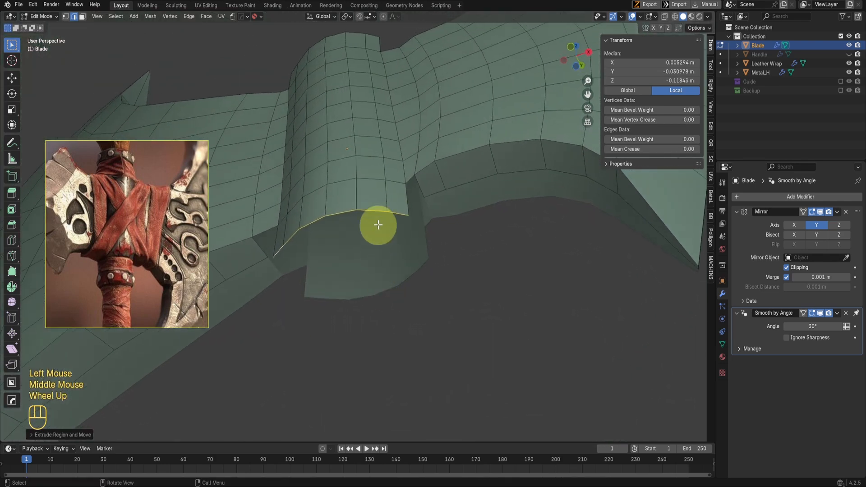
alt+click(365, 216)
scroll(363, 228, up, 1)
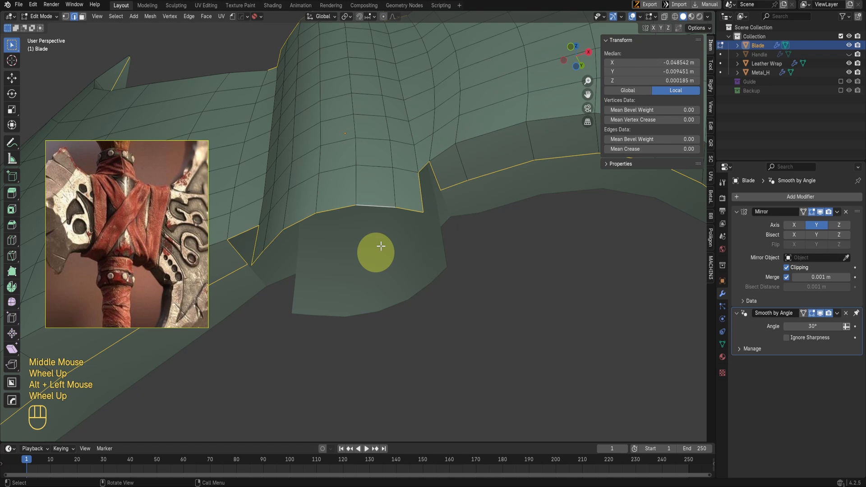
click(408, 209)
ctrl+click(260, 251)
middle_drag(290, 277, 480, 270)
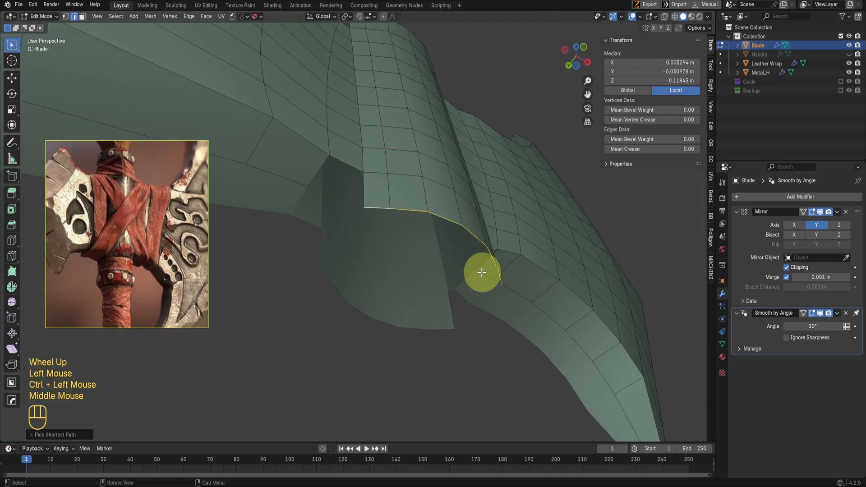
Try to extrude the selected lower rim edges inward along Y, then undo the extrusion
key(e)
key(x)
key(y)
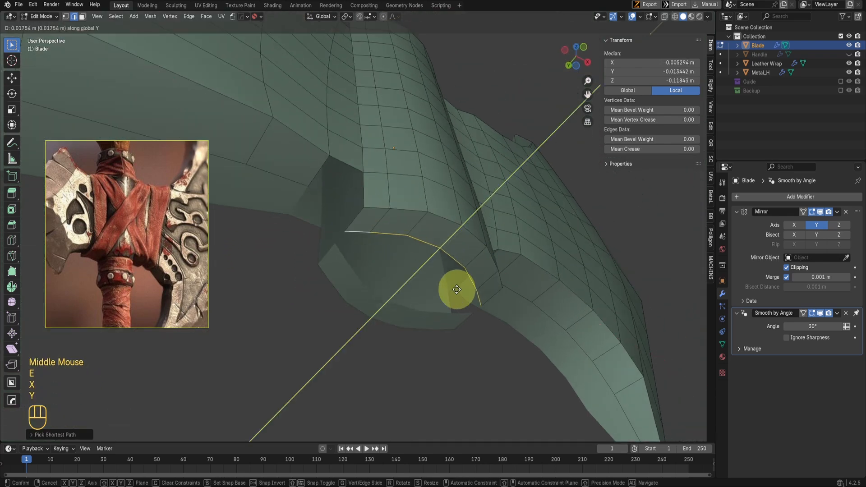
click(398, 290)
middle_drag(398, 290, 356, 235)
key(ctrl+z)
Add the lower sleeve extension's side edges to the rim selection and extrude them along Y to the mirror plane
shift+click(329, 219)
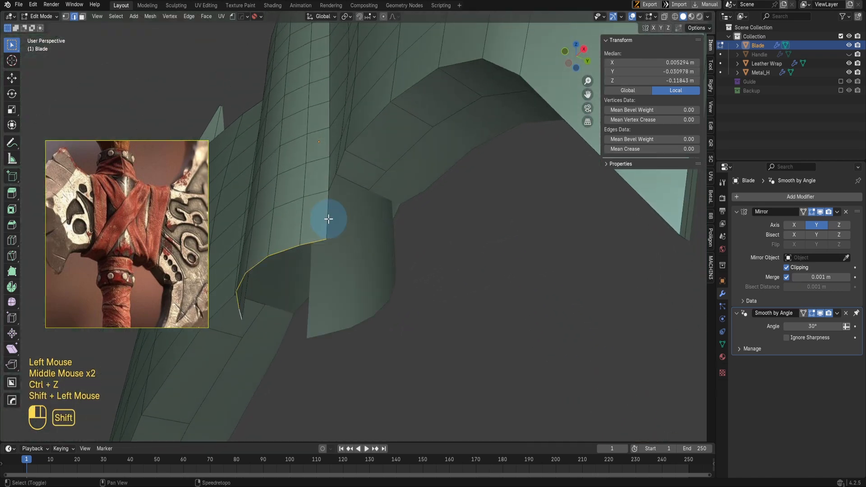
middle_drag(385, 276, 426, 284)
shift+click(385, 253)
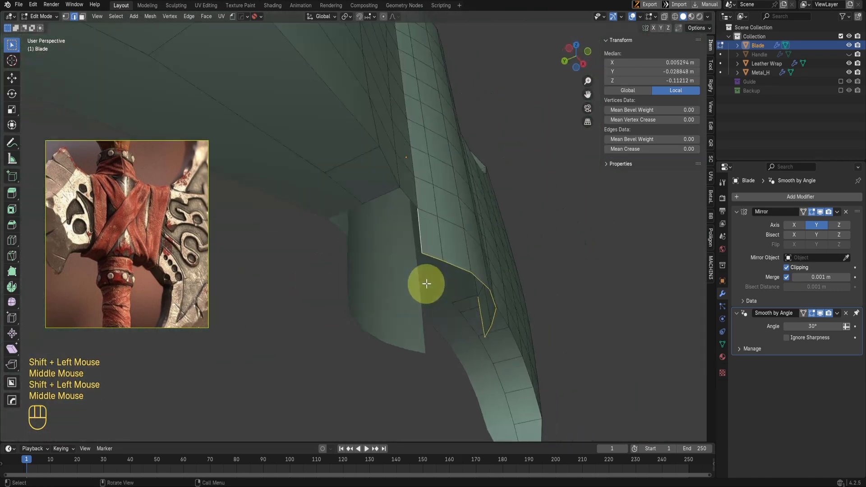
key(e)
key(y)
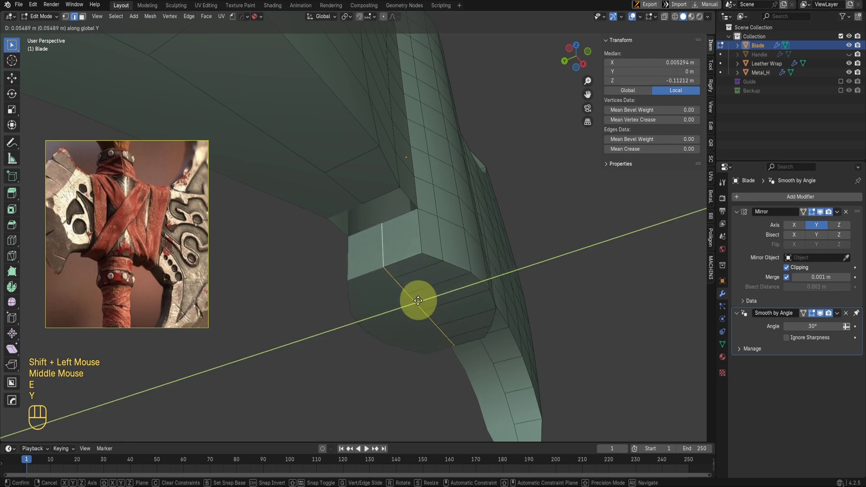
click(368, 313)
Fill the gap between the lower sleeve extension and the smaller blade's rim with a face
scroll(383, 329, up, 2)
middle_drag(383, 329, 395, 264)
click(400, 203)
shift+click(378, 194)
middle_drag(410, 283, 386, 297)
scroll(387, 298, up, 2)
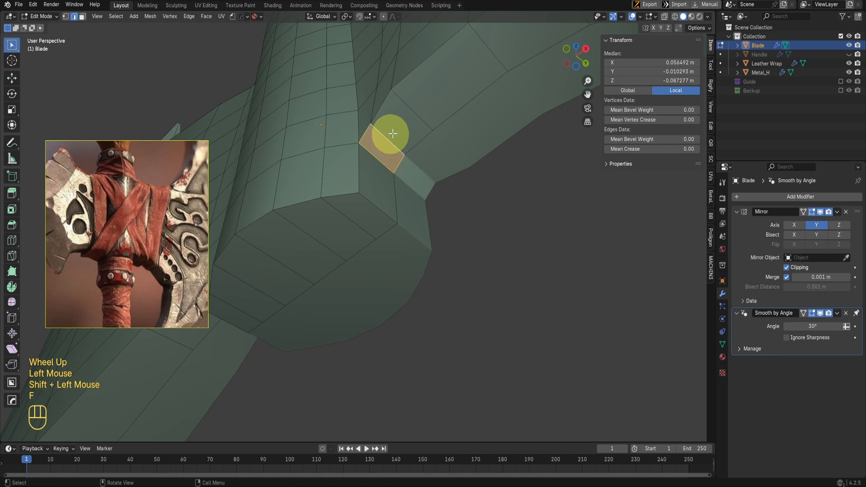
Select the sleeve's upper rim path with its side edges and extrude it along Y to the mirror plane
scroll(393, 134, down, 2)
shift+middle_drag(392, 133, 384, 284)
scroll(353, 66, up, 1)
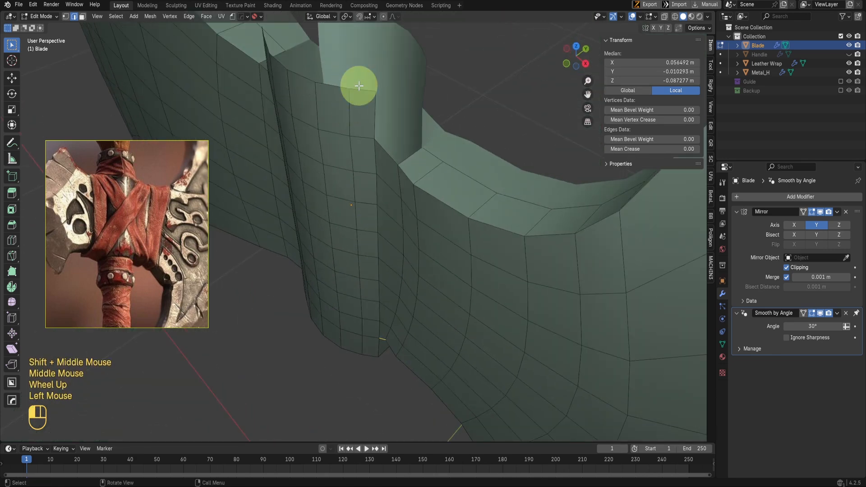
middle_drag(340, 114, 361, 141)
shift+scroll(339, 148, up, 1)
ctrl+click(297, 135)
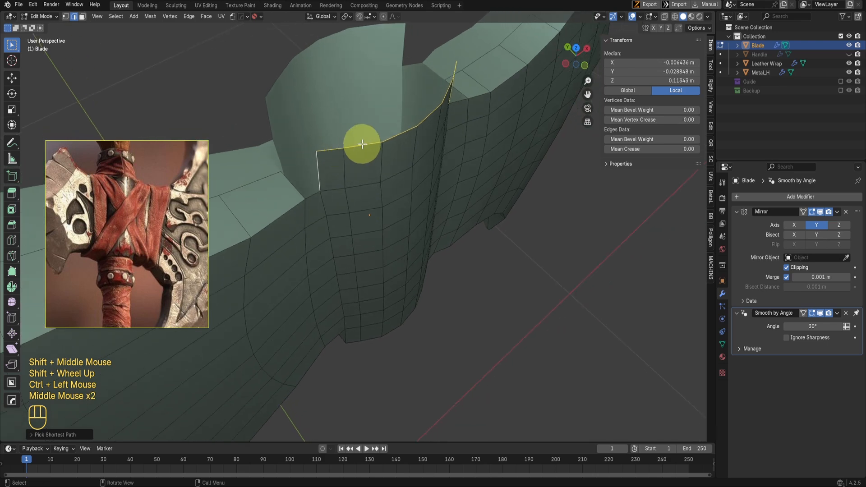
key(r)
right_click(368, 135)
key(e)
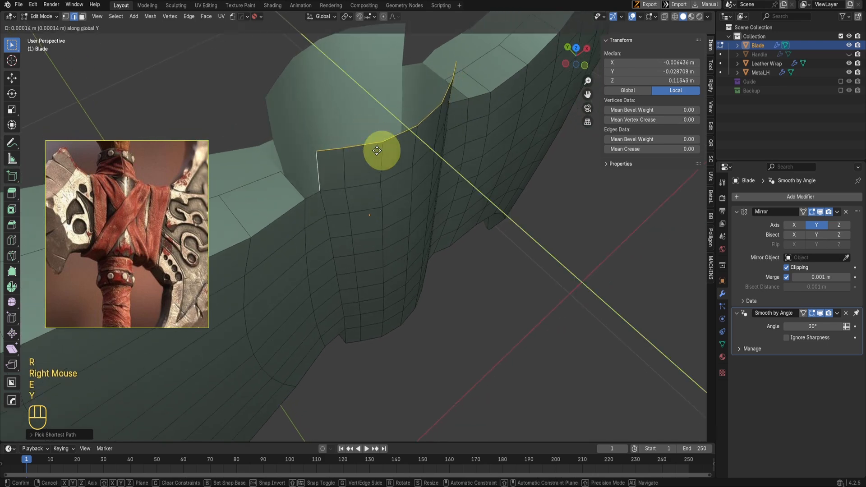
key(y)
click(259, 118)
Fill the gaps between the upper sleeve extension and both blades' rims with faces
click(296, 170)
shift+click(313, 184)
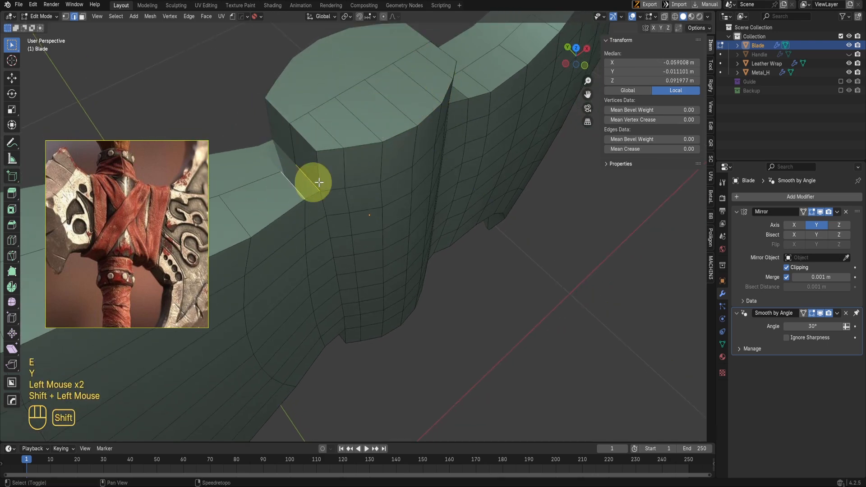
key(f)
middle_drag(402, 195, 447, 205)
click(422, 239)
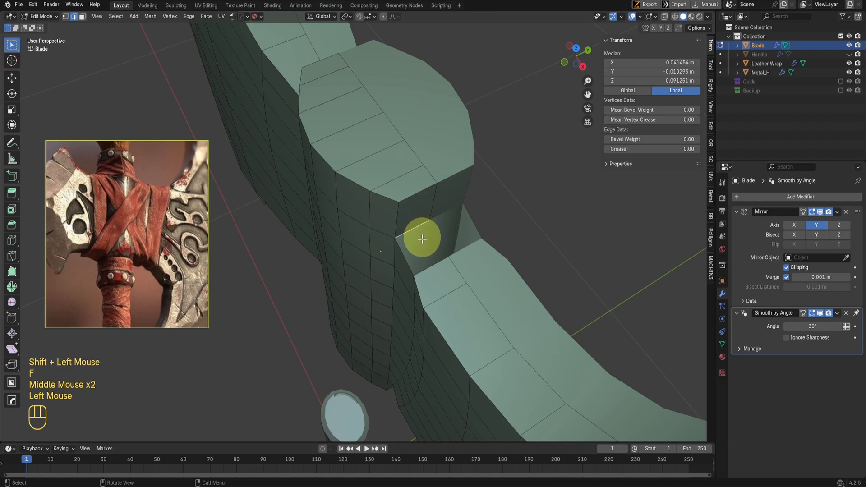
key(f)
In vertex mode, select the vertex path beside the sleeve on the smaller blade's side and apply Smooth Vertices
middle_drag(423, 267, 441, 206)
scroll(388, 250, up, 2)
scroll(431, 267, down, 2)
scroll(446, 168, up, 1)
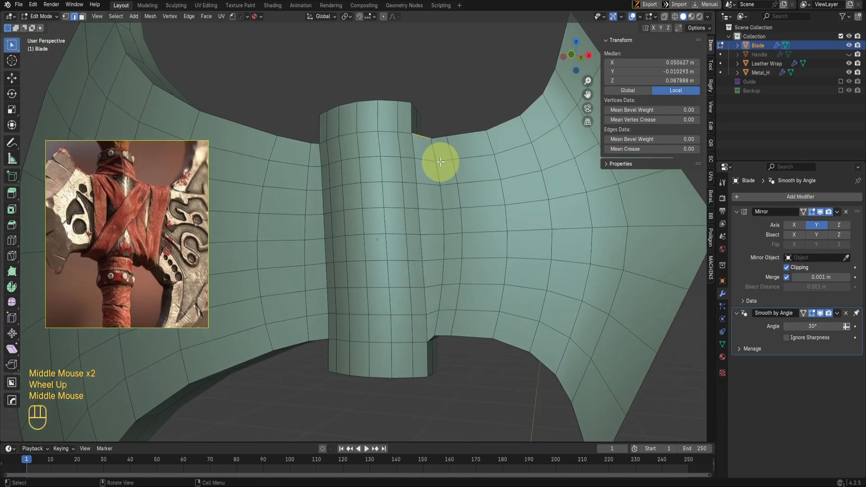
key(Tab)
key(Tab)
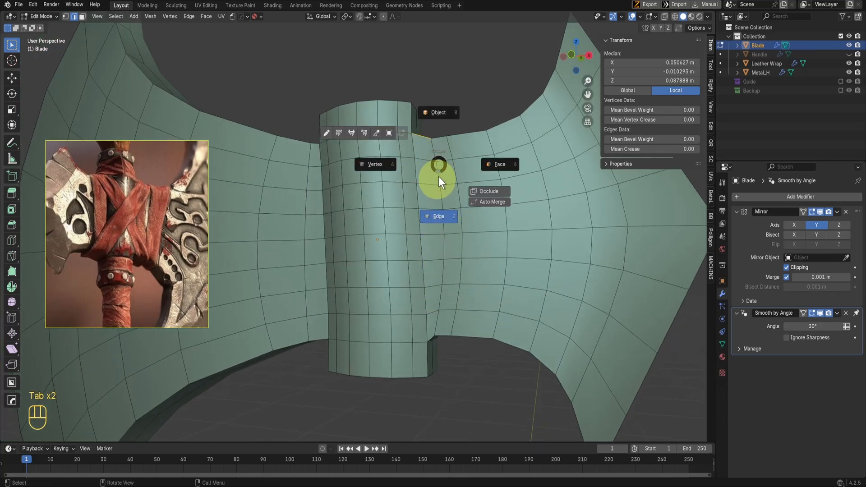
click(436, 159)
click(378, 196)
click(437, 164)
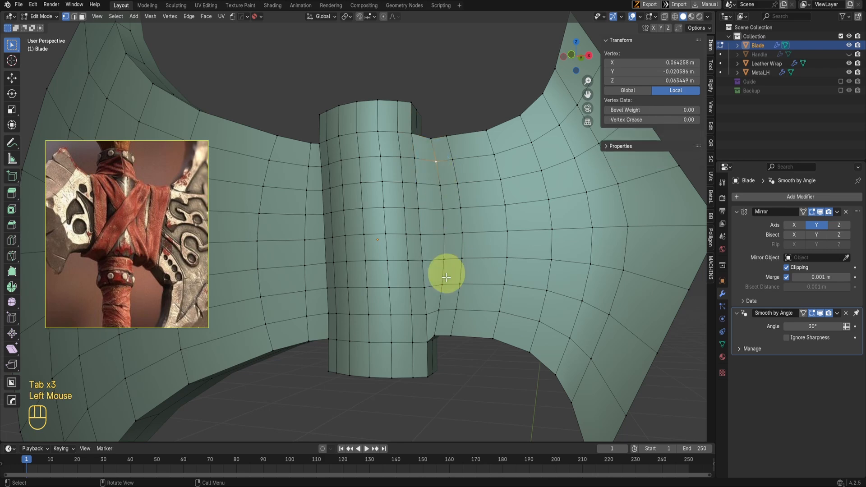
ctrl+click(427, 312)
middle_drag(427, 312, 422, 195)
middle_drag(469, 230, 552, 245)
key(ctrl+v)
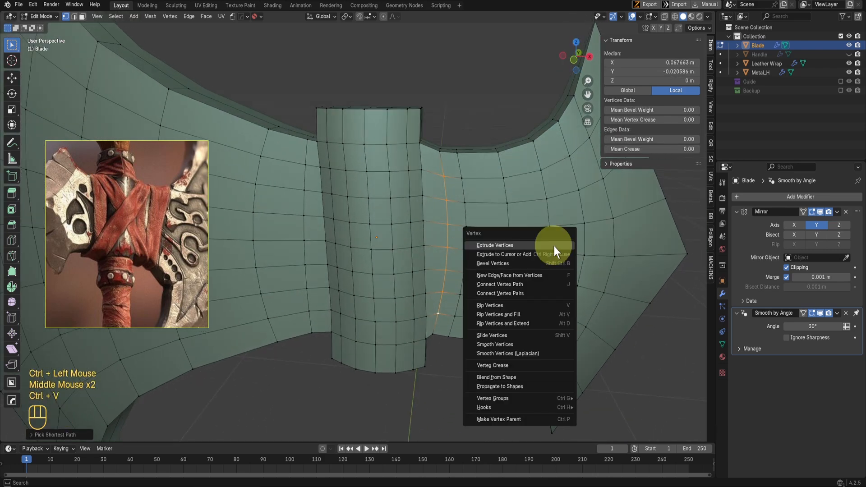
middle_click(538, 339)
scroll(496, 270, up, 2)
Box-select the vertices of the sleeve's middle area in front view and apply Smooth Vertices
key(KP_1)
drag(270, 128, 485, 362)
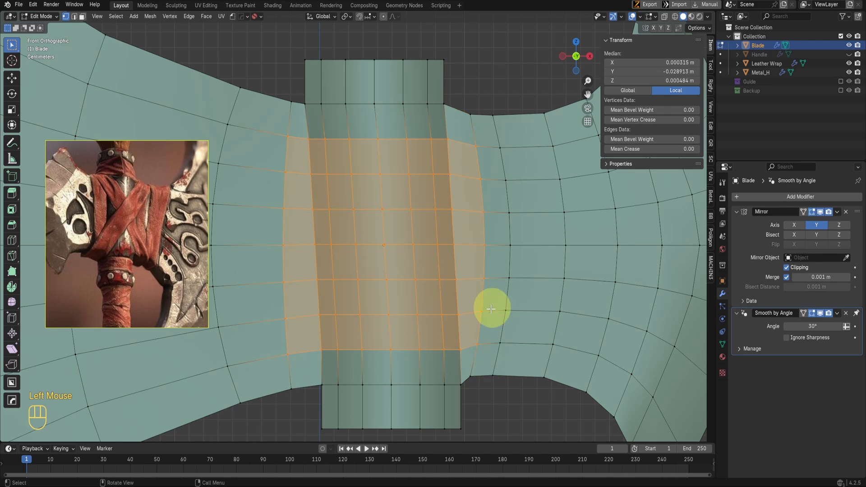
scroll(429, 288, down, 2)
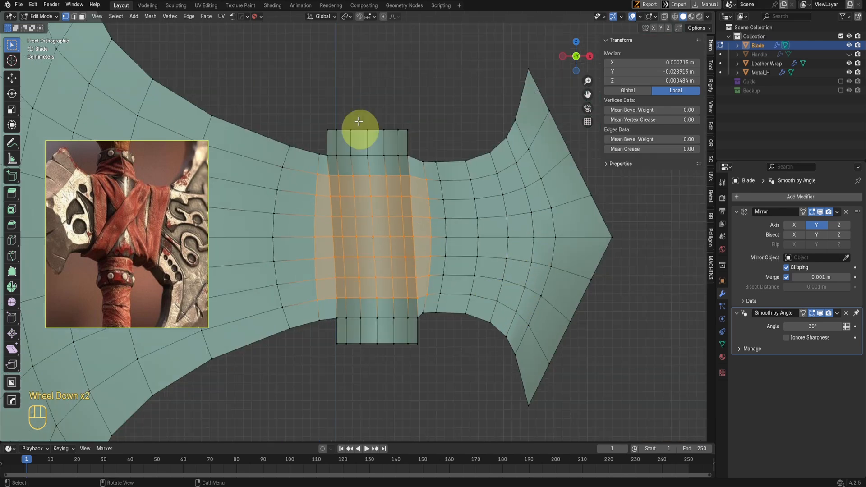
click(167, 15)
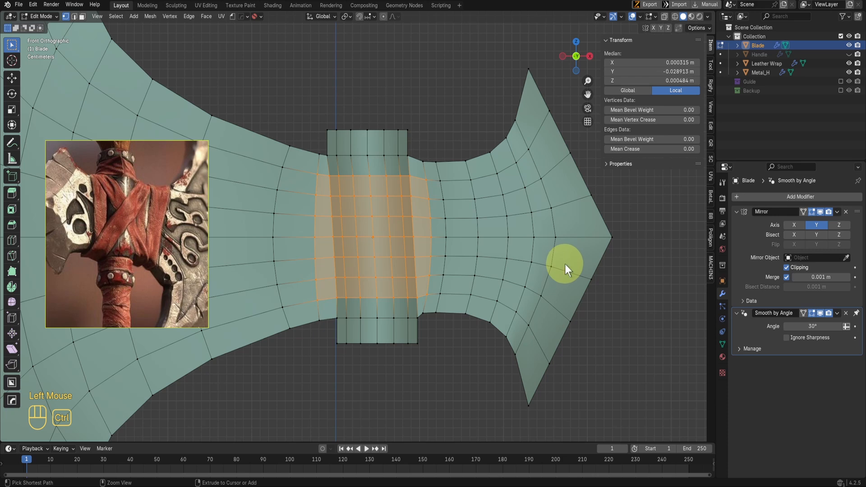
key(ctrl+v)
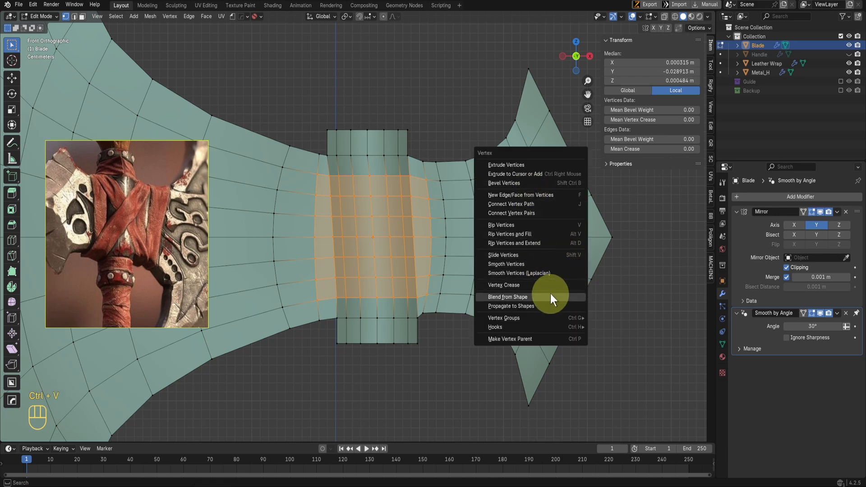
click(565, 264)
scroll(516, 294, up, 1)
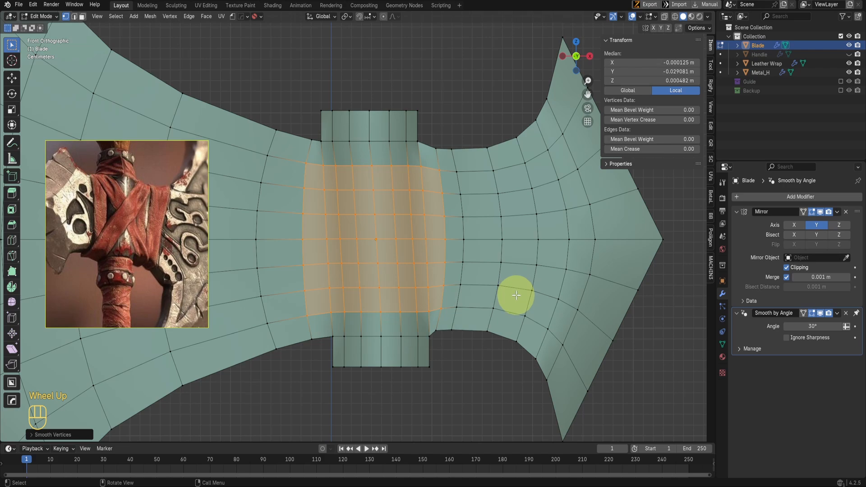
Return to Object Mode and examine the isolated Blade's overall shape and shading
middle_drag(495, 318, 496, 368)
scroll(455, 404, up, 1)
key(Tab)
middle_drag(440, 296, 504, 273)
scroll(386, 282, down, 1)
scroll(453, 267, down, 1)
key(slash)
scroll(471, 239, up, 2)
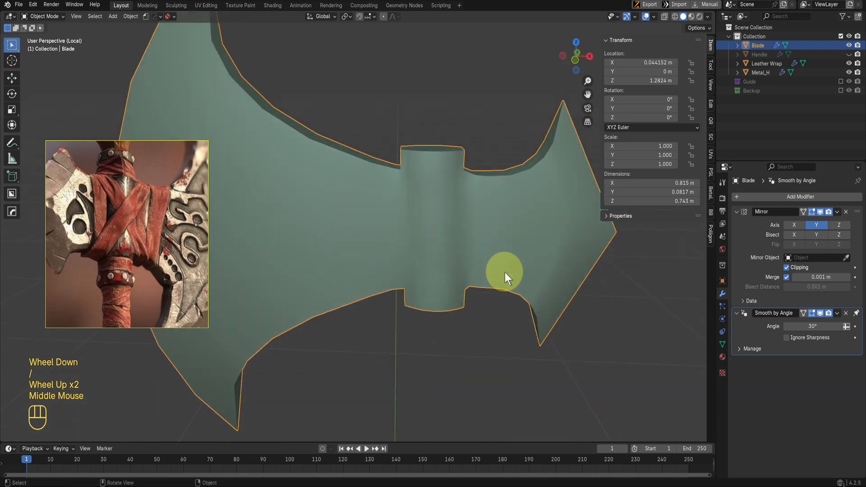
scroll(504, 273, down, 2)
Show the Handle object again and leave local view to display the blade around the handle
click(848, 54)
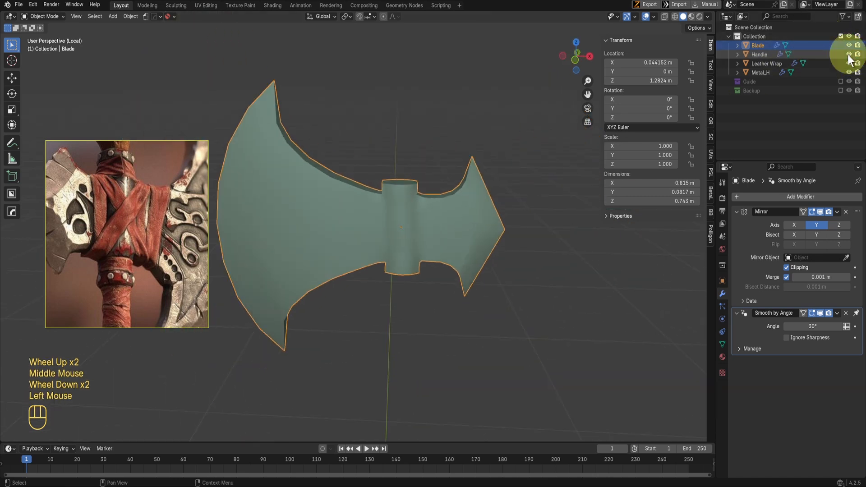
scroll(491, 249, up, 1)
scroll(491, 250, down, 2)
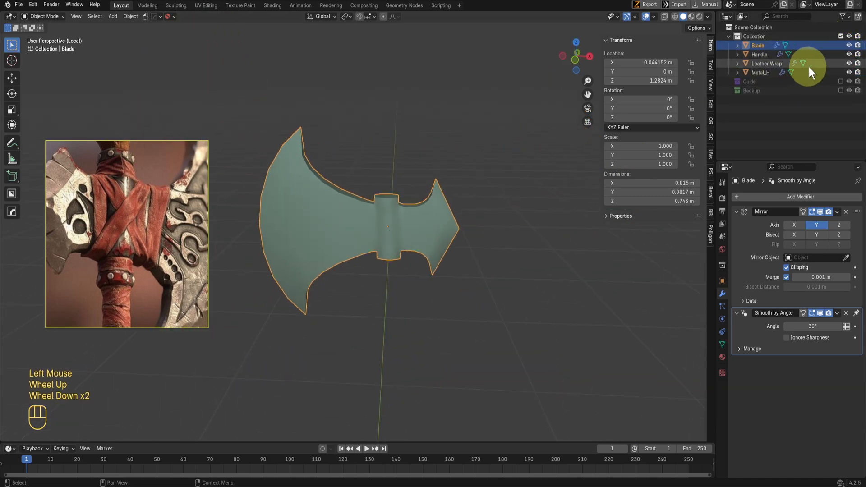
scroll(456, 211, down, 1)
key(slash)
middle_drag(439, 219, 449, 185)
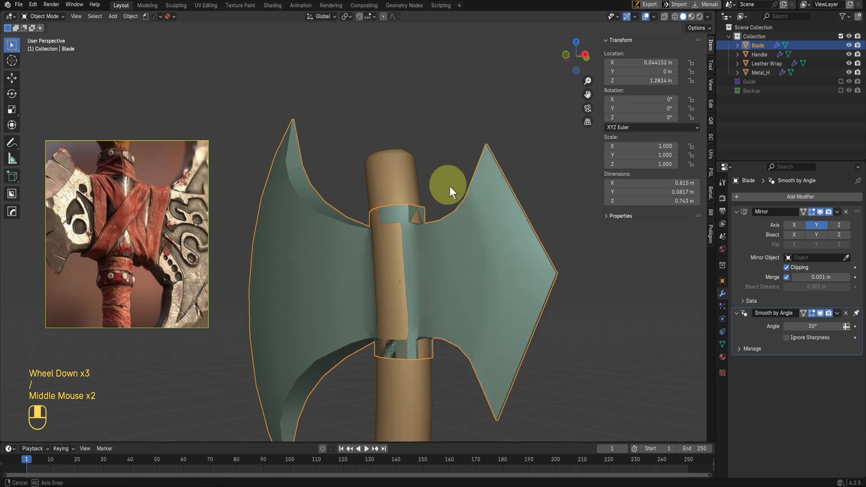
In front-view wireframe editing, box-select all the centre sleeve's vertices and deselect the neighbouring column on the larger blade's side
scroll(493, 261, up, 1)
shift+middle_drag(493, 261, 468, 228)
scroll(472, 266, up, 1)
key(KP_1)
scroll(477, 280, up, 2)
scroll(510, 289, down, 1)
key(Tab)
key(shift+z)
scroll(338, 199, down, 2)
drag(331, 158, 411, 357)
ctrl+drag(325, 192, 344, 331)
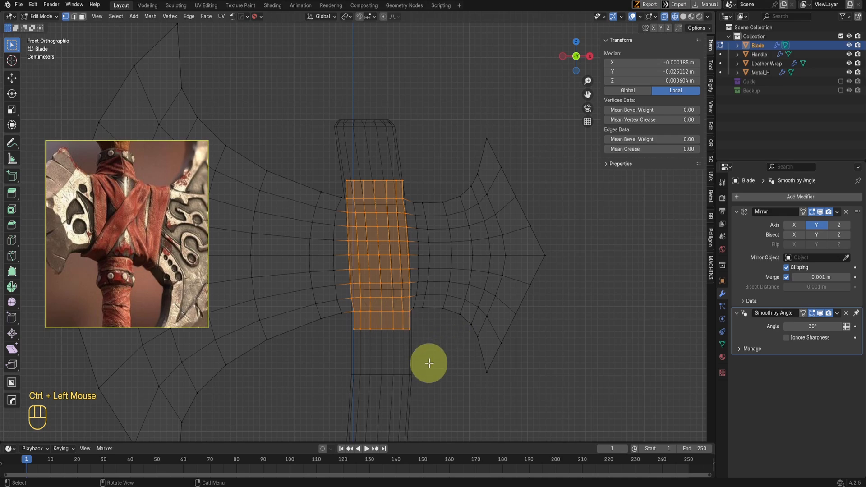
Create a new vertex group on the Blade and assign the selected sleeve vertices to it
shift+middle_drag(466, 353, 390, 320)
key(KP_1)
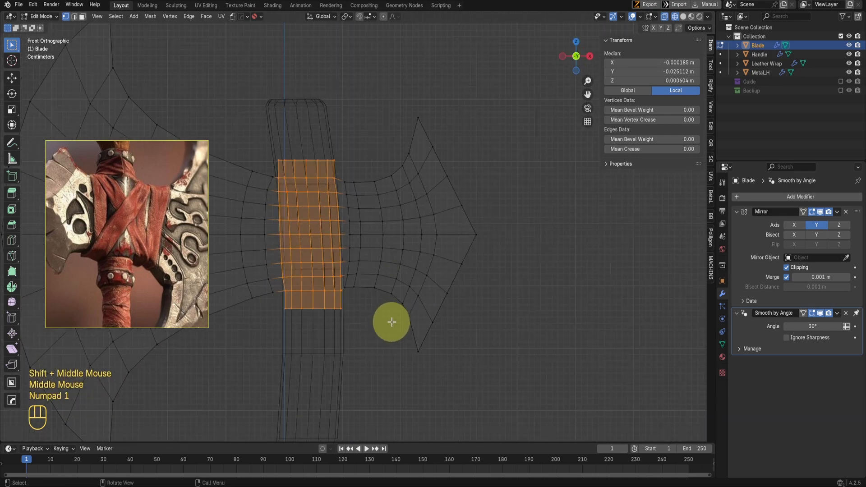
click(722, 344)
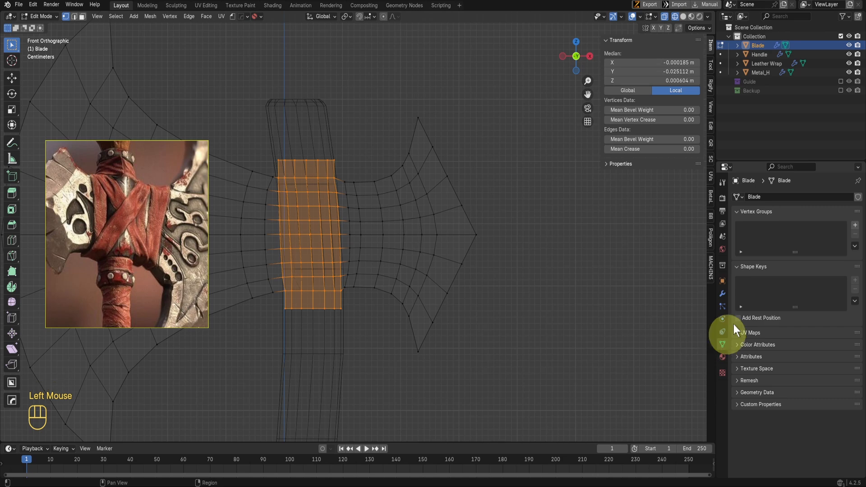
click(855, 225)
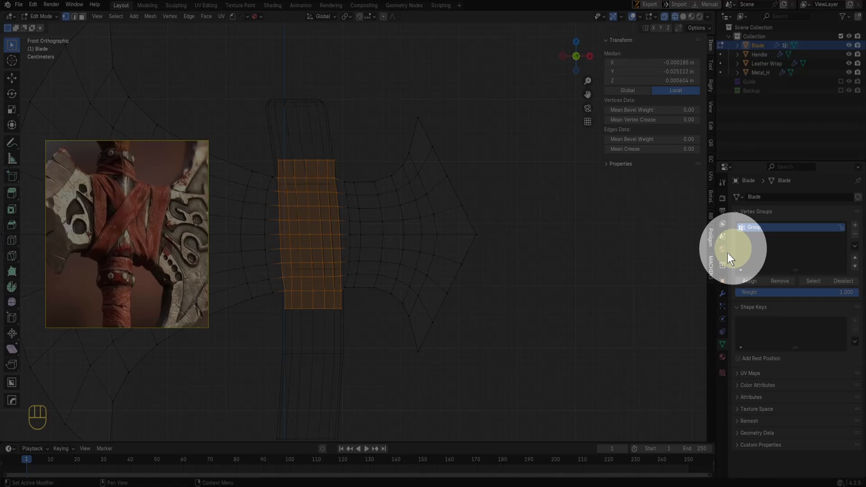
click(748, 283)
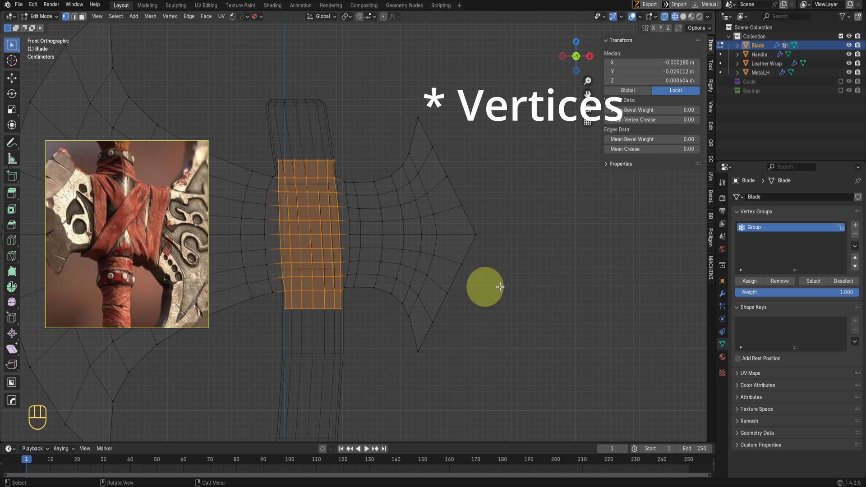
Return the Blade to solid-shaded Object Mode and add a Shrinkwrap modifier to it
click(722, 294)
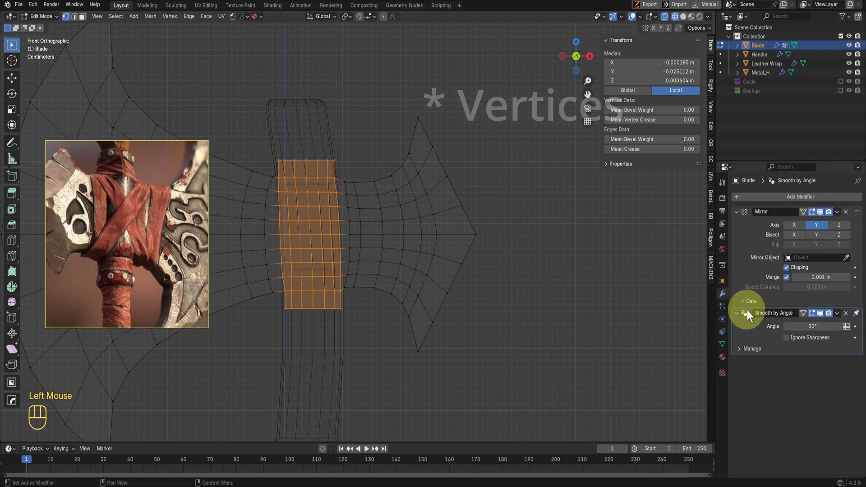
click(770, 201)
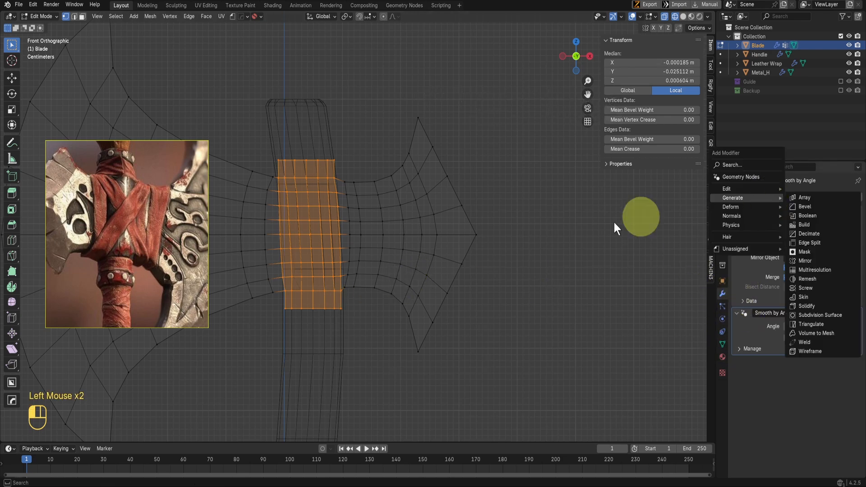
key(Tab)
key(shift+z)
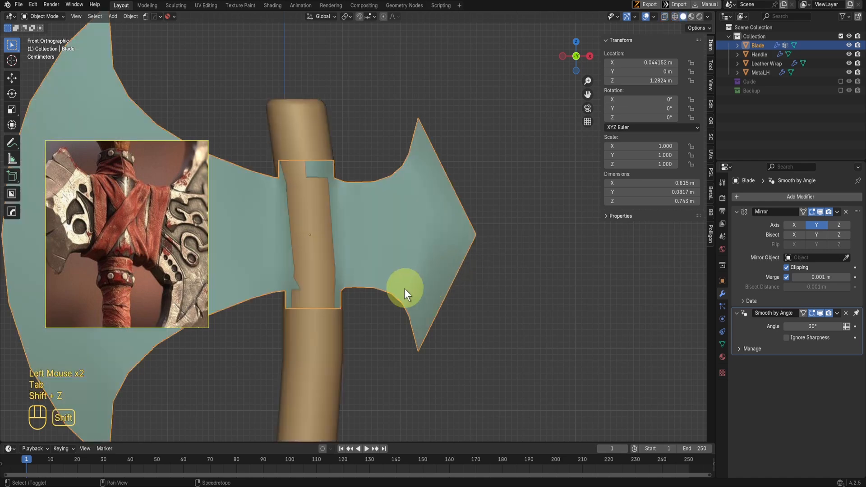
shift+middle_drag(403, 286, 452, 282)
click(773, 196)
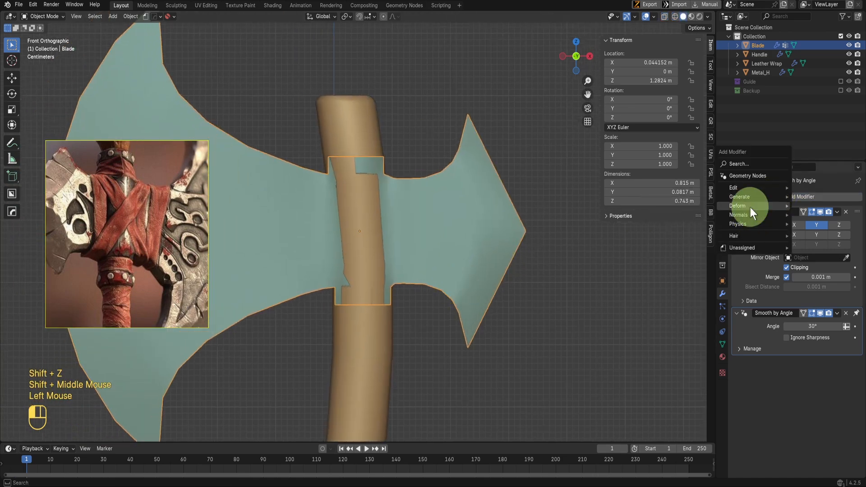
mouse_move(750, 207)
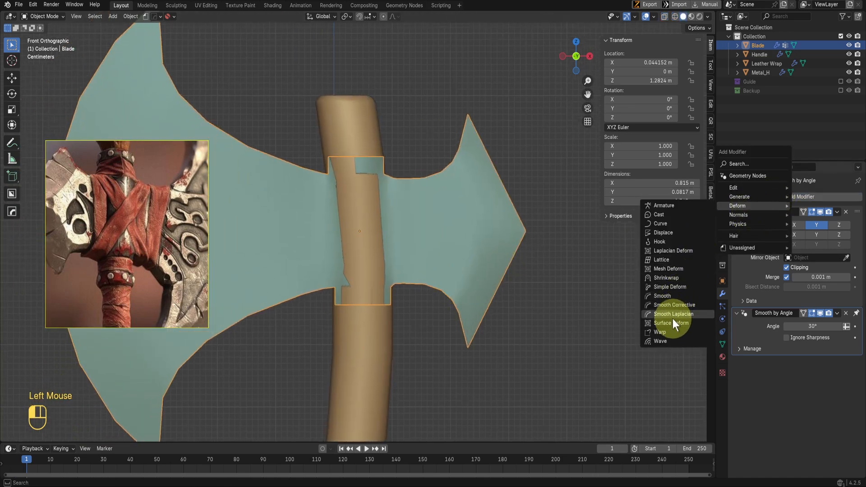
click(665, 278)
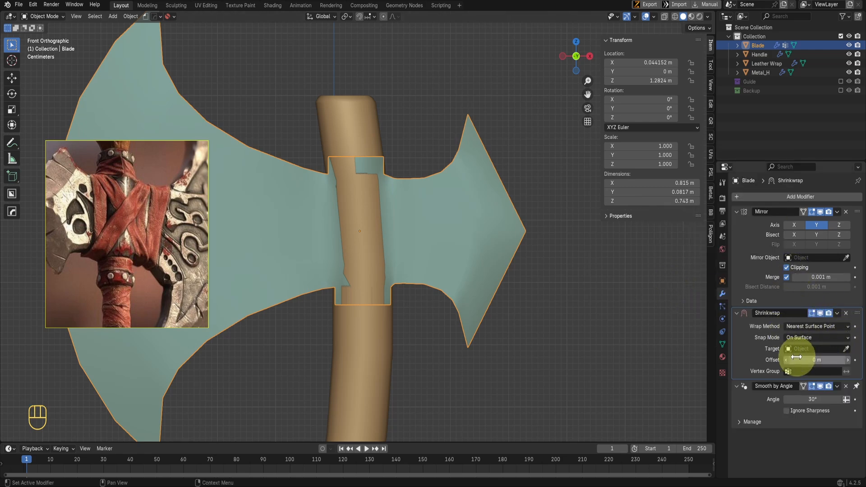
Limit the Shrinkwrap modifier to the vertex group Group and set its target to Handle_guide
click(812, 372)
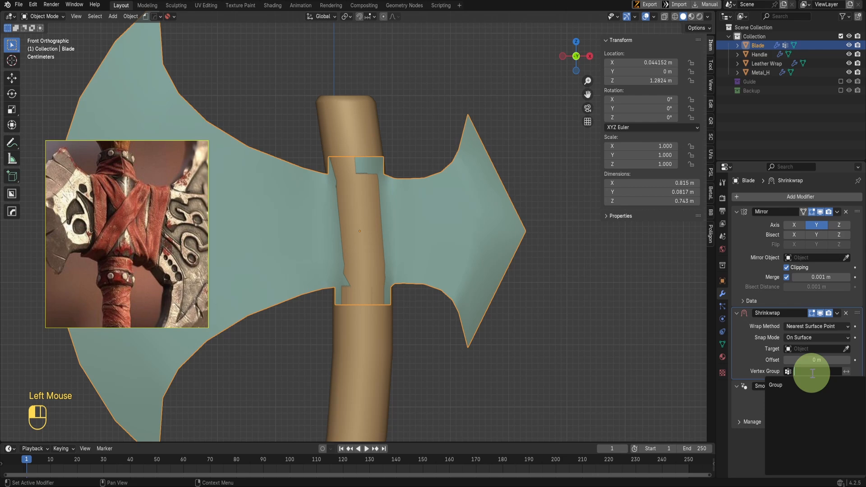
click(786, 385)
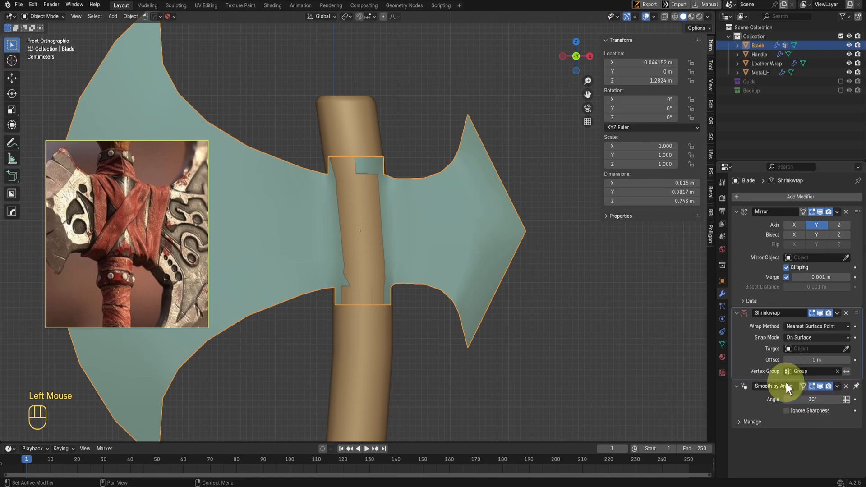
click(847, 350)
right_click(797, 328)
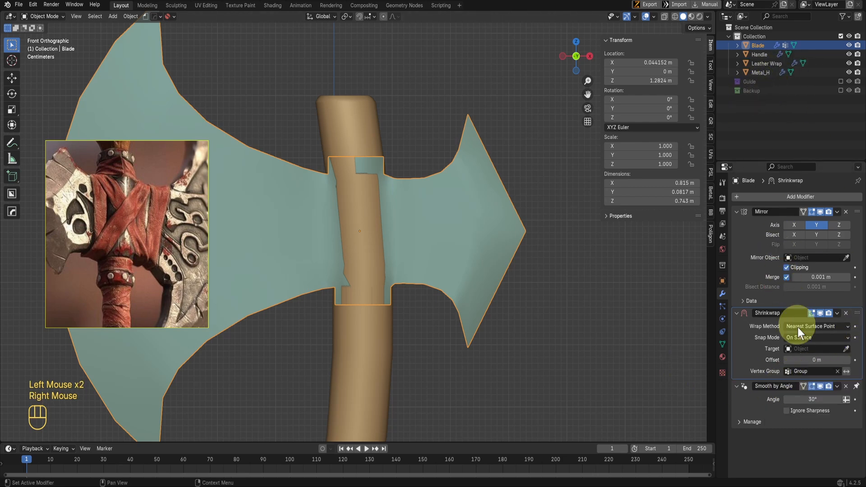
click(801, 349)
click(787, 371)
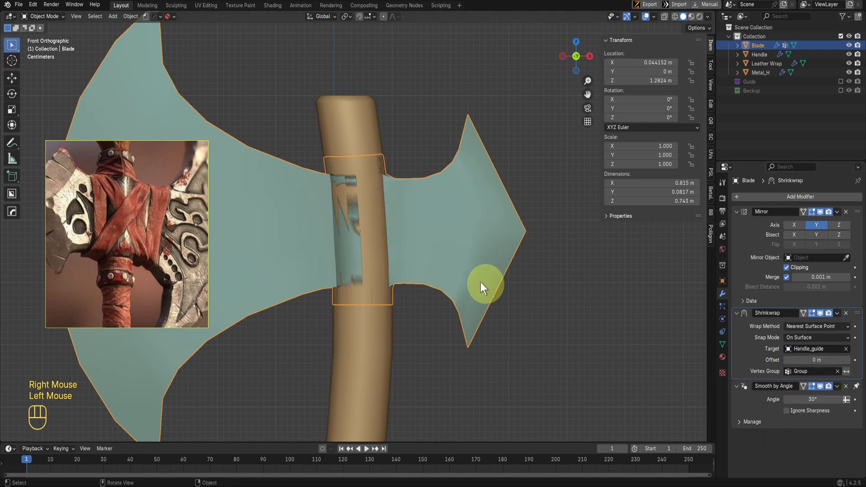
Try the Project wrap method with both negative and positive directions enabled, and inspect the sleeve's fit from several sides
scroll(480, 283, up, 2)
middle_drag(439, 244, 781, 356)
click(813, 325)
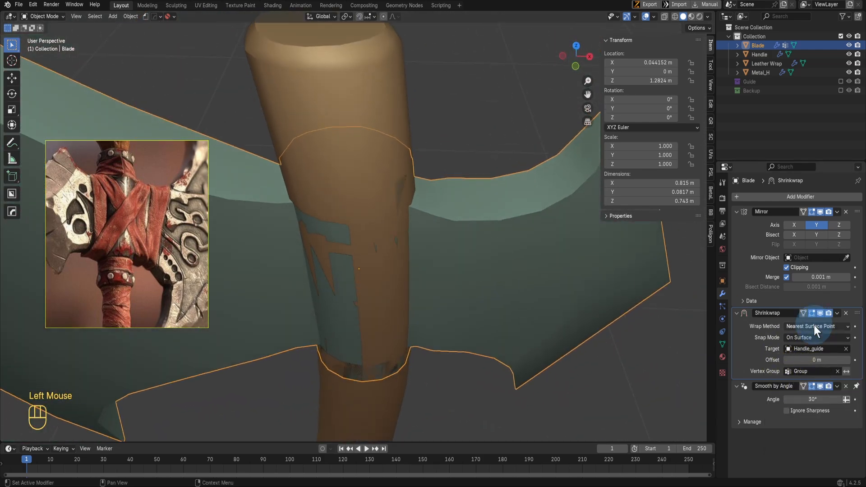
click(785, 345)
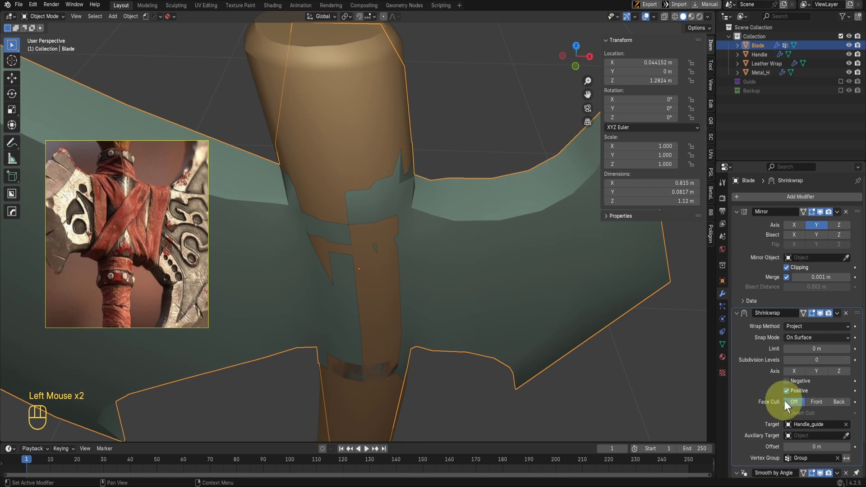
click(792, 381)
scroll(547, 299, up, 1)
middle_drag(508, 348, 344, 211)
scroll(547, 300, down, 2)
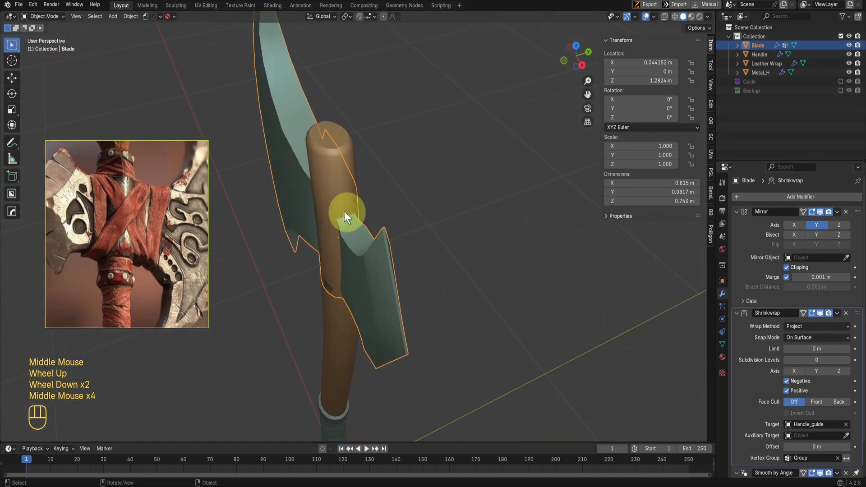
Try placing the Shrinkwrap modifier before the Mirror, then undo the reordering
drag(843, 316, 822, 193)
middle_drag(353, 289, 405, 299)
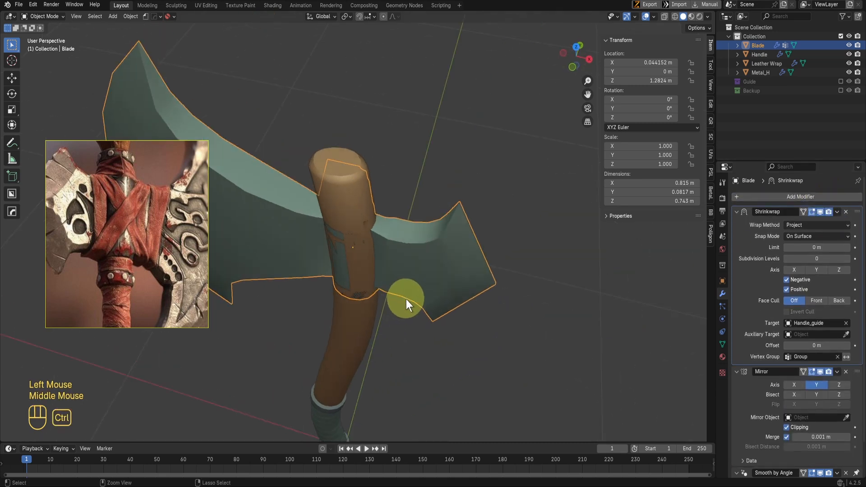
key(ctrl+z)
Keep the Shrinkwrap wrap method on Project and set its snap mode to Above Surface
click(804, 327)
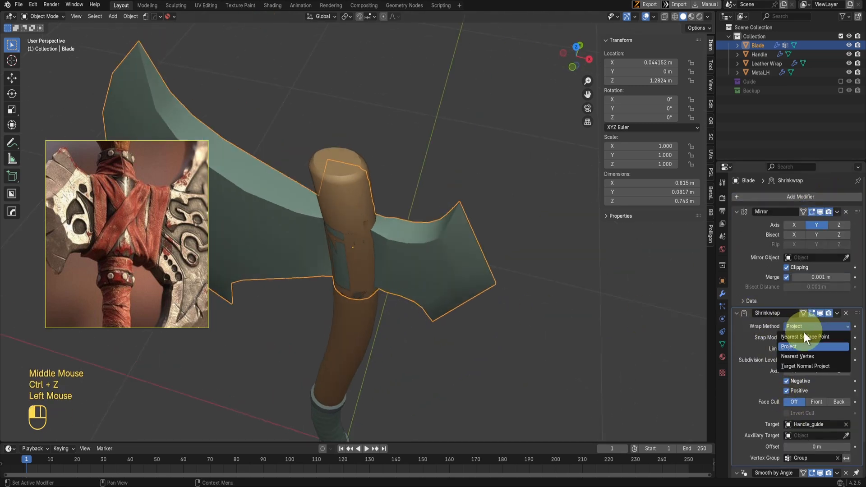
click(801, 346)
click(797, 337)
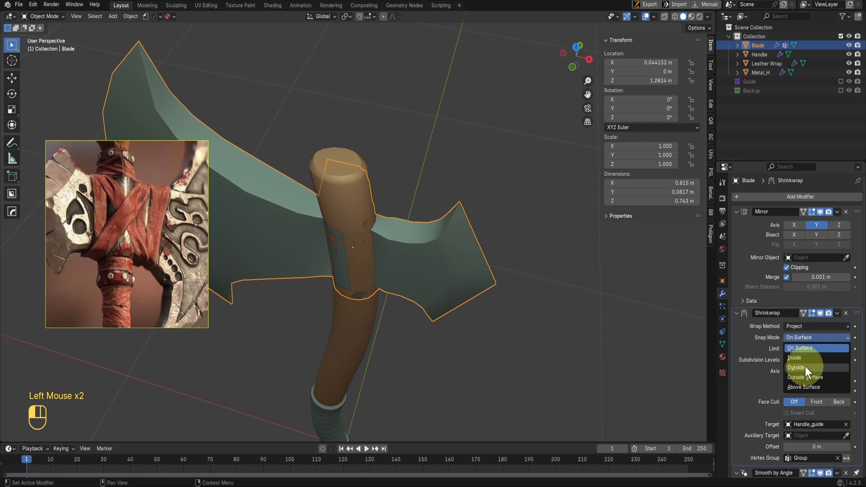
click(804, 387)
middle_drag(541, 352, 519, 349)
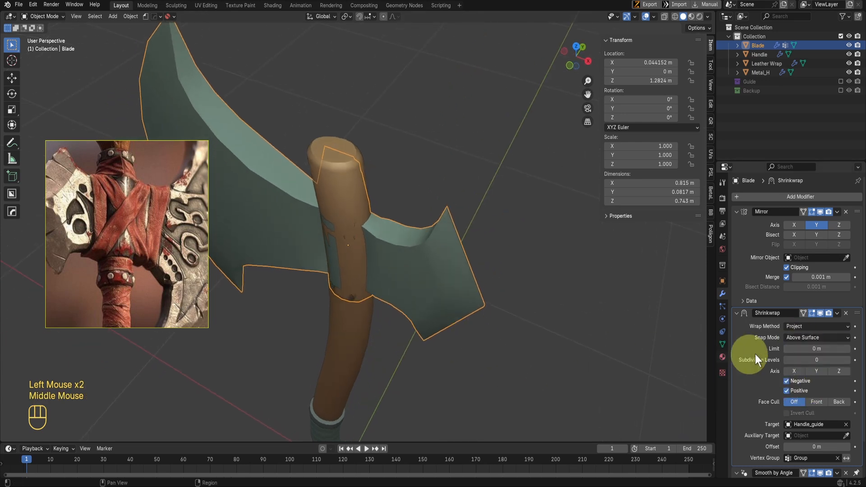
Set the Shrinkwrap wrap method to Nearest Surface Point and check how the sleeve meets the handle
click(790, 327)
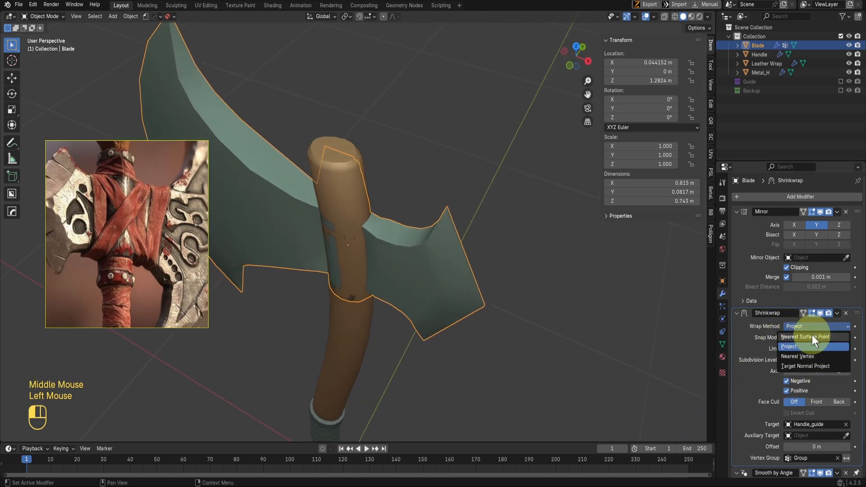
click(811, 337)
middle_drag(605, 366, 480, 321)
scroll(572, 324, up, 1)
scroll(436, 342, up, 2)
scroll(481, 322, up, 1)
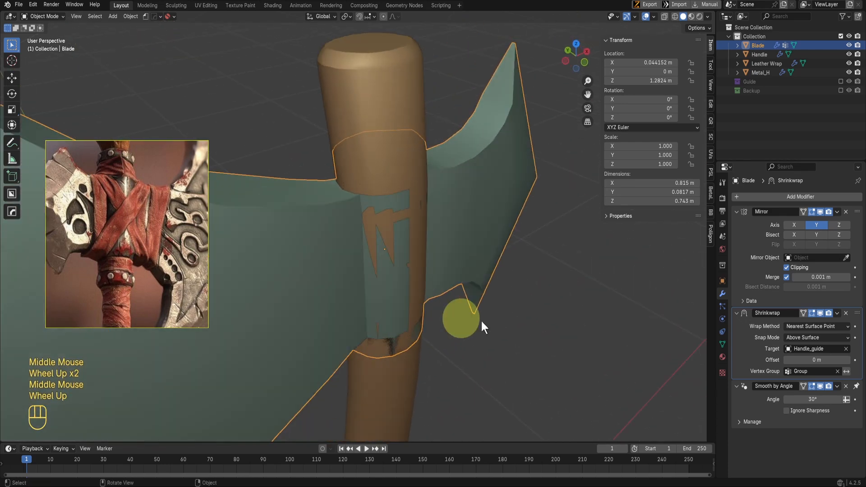
Set the Shrinkwrap offset to 0.001 m and inspect the sleeve around the handle
click(804, 360)
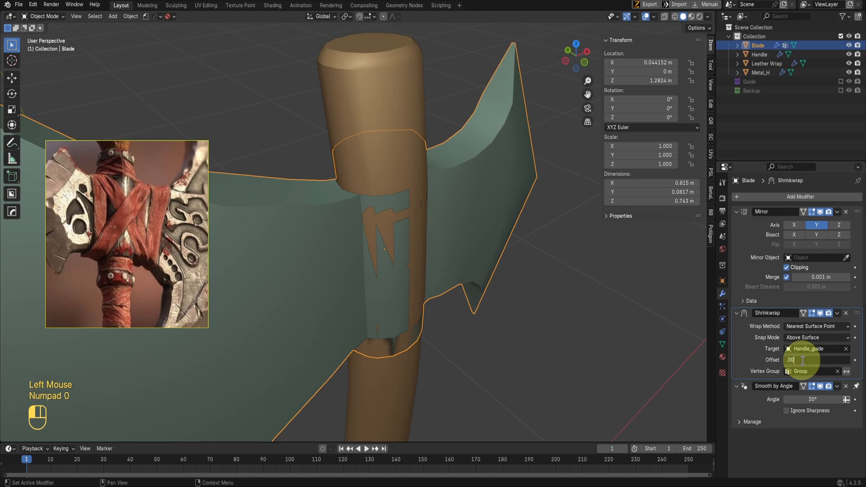
middle_drag(442, 257, 407, 201)
scroll(380, 275, up, 1)
scroll(416, 166, down, 2)
scroll(407, 201, down, 2)
middle_drag(311, 225, 329, 227)
Move the Shrinkwrap modifier ahead of the Mirror in the Blade's modifier stack and inspect the sleeve from its end
click(854, 294)
drag(854, 294, 773, 223)
middle_drag(433, 199, 405, 194)
scroll(399, 266, up, 2)
middle_drag(399, 264, 334, 267)
scroll(334, 267, up, 1)
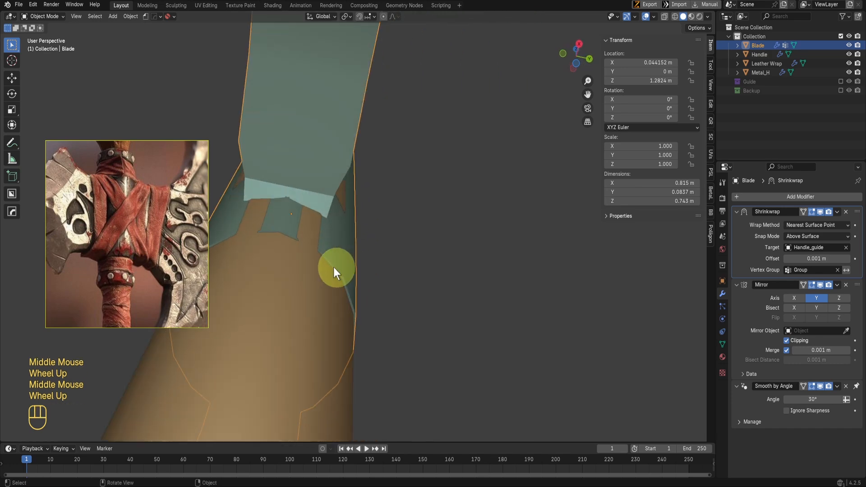
Apply the Shrinkwrap modifier to the Blade and inspect the wrapped sleeve around the handle
middle_drag(326, 229, 435, 245)
scroll(400, 266, down, 1)
scroll(391, 191, down, 2)
shift+middle_drag(435, 246, 640, 228)
scroll(519, 294, up, 2)
scroll(645, 227, down, 1)
key(ctrl+a)
middle_drag(442, 311, 470, 253)
scroll(421, 288, down, 1)
scroll(457, 299, up, 1)
scroll(445, 298, down, 1)
scroll(426, 285, down, 1)
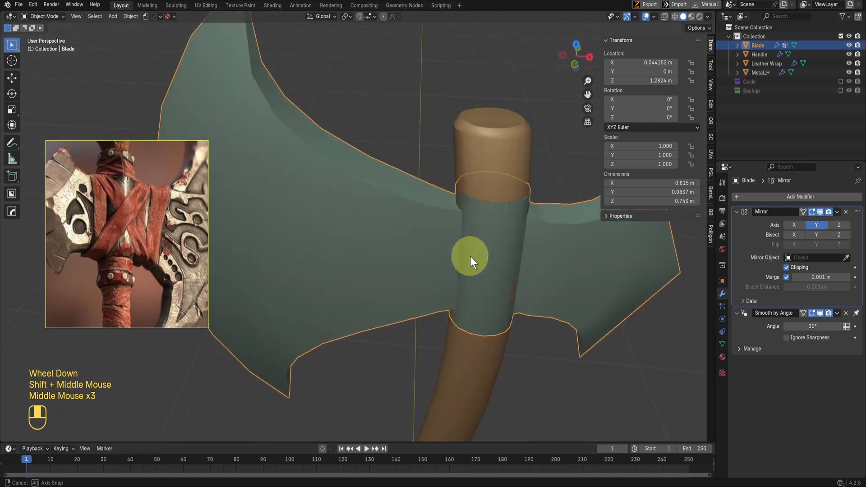
Try to box-select the protruding vertex at the sleeve's upper end in wireframe Edit Mode
key(Tab)
middle_drag(345, 241, 493, 279)
scroll(480, 277, up, 1)
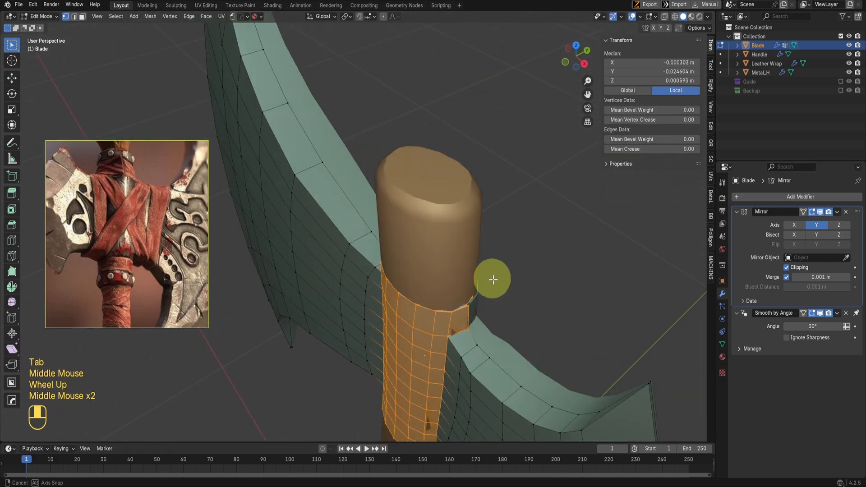
key(KP_7)
key(shift+z)
scroll(444, 275, up, 2)
shift+middle_drag(584, 294, 410, 257)
click(432, 194)
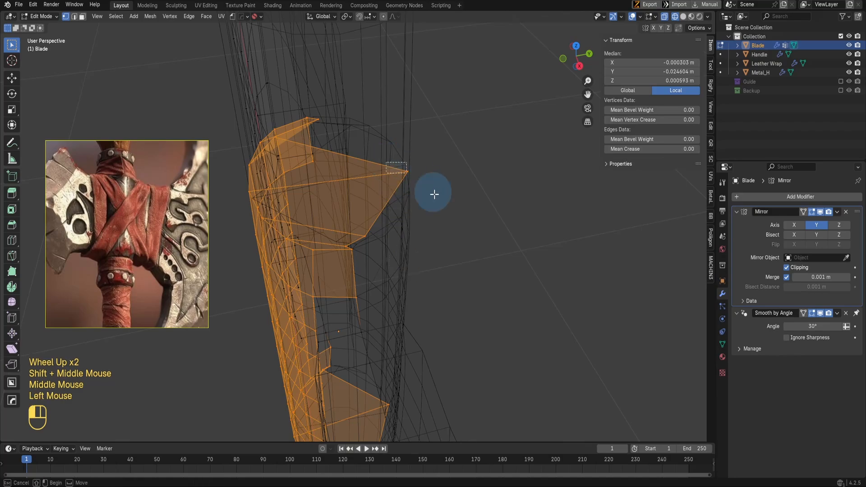
shift+middle_drag(432, 193, 527, 296)
Undo the vertex selection, the applied Shrinkwrap, its reordering and the offset change
key(ctrl+z)
key(ctrl+z)
key(ctrl+z)
key(ctrl+z)
key(ctrl+z)
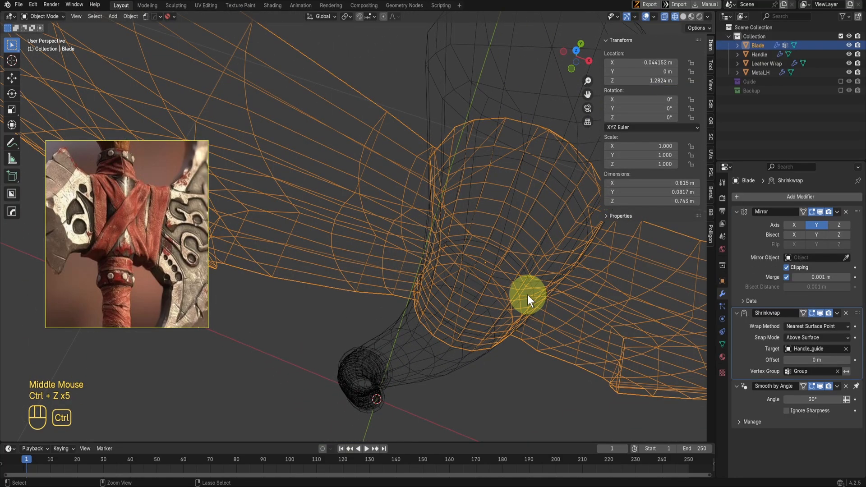
key(ctrl+z)
key(ctrl+z)
key(ctrl+z)
Remove the selected centre-line vertices of the isolated Blade from the vertex group Group
mouse_move(526, 299)
middle_down()
mouse_move(456, 283)
mouse_move(720, 299)
middle_up()
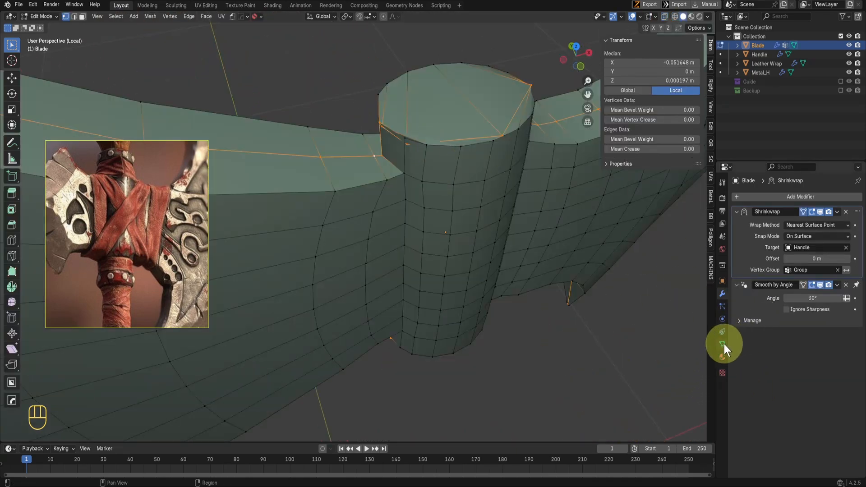
click(722, 344)
middle_drag(435, 321, 696, 263)
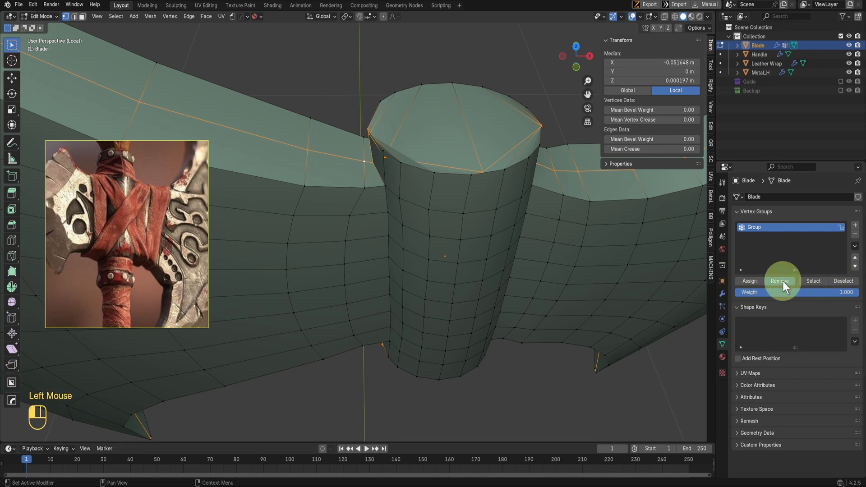
click(309, 189)
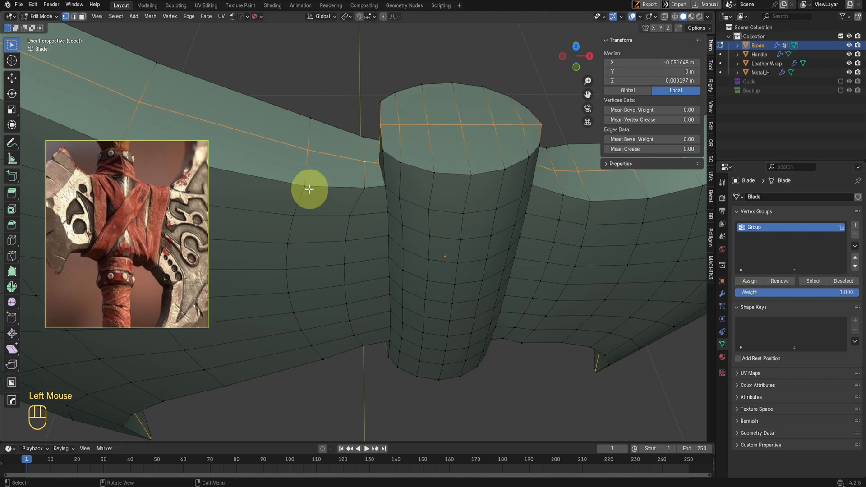
In front-view wireframe, box-select all the isolated sleeve's vertices including both end caps, and check the selection from several angles
scroll(382, 120, down, 2)
key(KP_1)
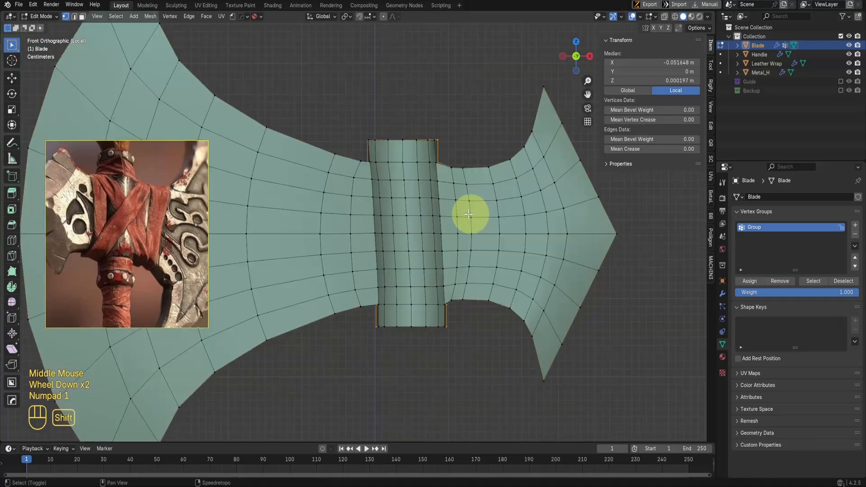
key(shift+z)
mouse_move(362, 130)
mouse_down()
mouse_move(429, 272)
mouse_move(450, 356)
mouse_up()
mouse_move(427, 89)
middle_down()
mouse_move(441, 257)
mouse_move(410, 231)
middle_up()
scroll(433, 247, up, 2)
key(shift+z)
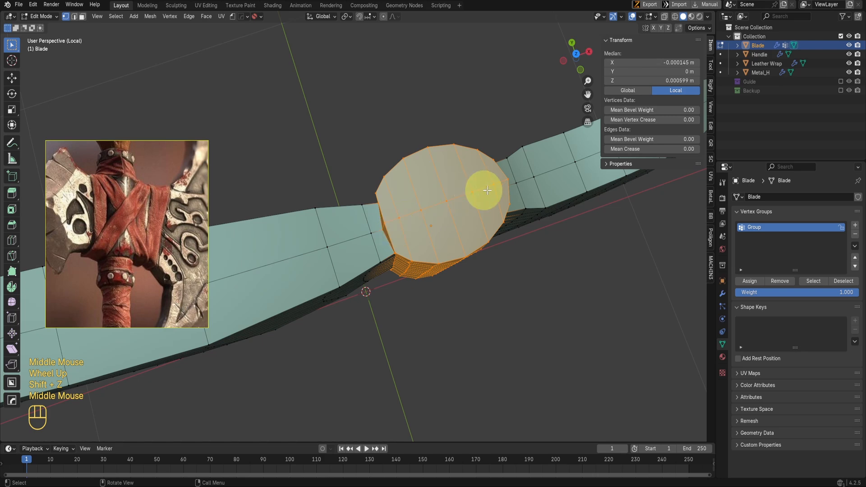
middle_drag(487, 201, 455, 207)
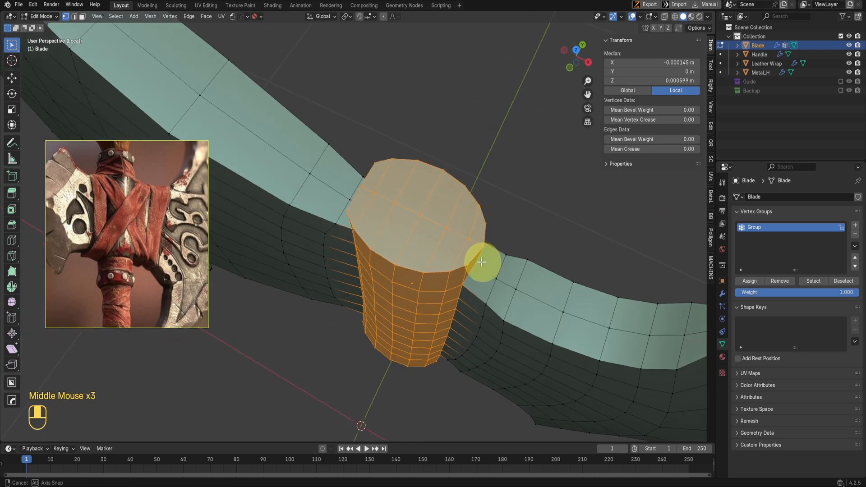
middle_drag(482, 261, 458, 264)
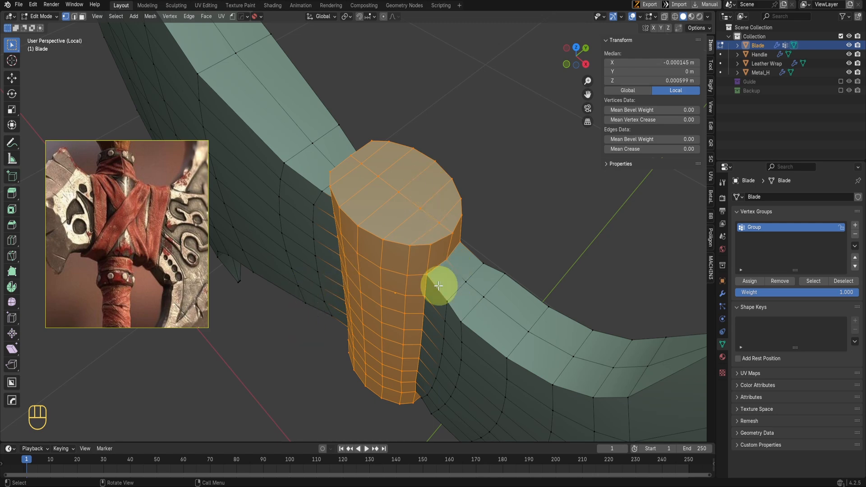
middle_drag(432, 295, 483, 142)
scroll(443, 244, down, 2)
alt+click(474, 148)
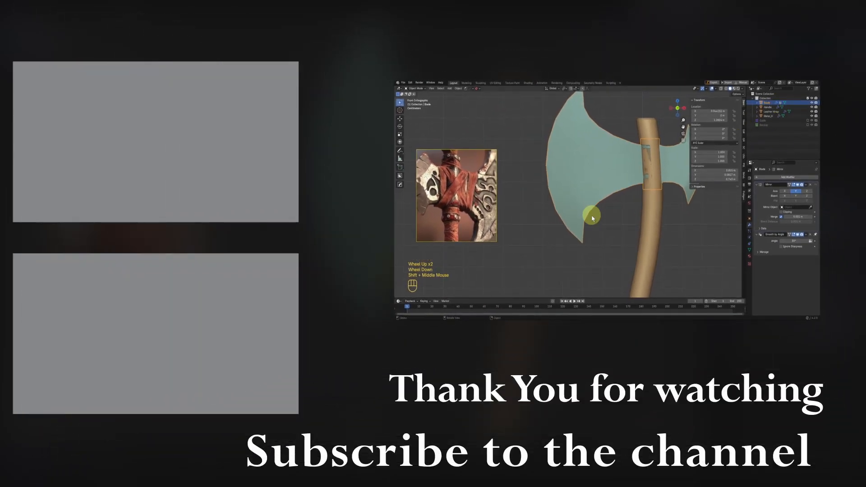
Enter Edit Mode on the Blade, box-select the vertices around the handle in front-view wireframe, and check them from the side
click(592, 218)
middle_drag(592, 219, 639, 238)
key(KP_1)
scroll(612, 229, up, 2)
key(Tab)
shift+middle_drag(609, 187, 600, 228)
scroll(600, 230, up, 2)
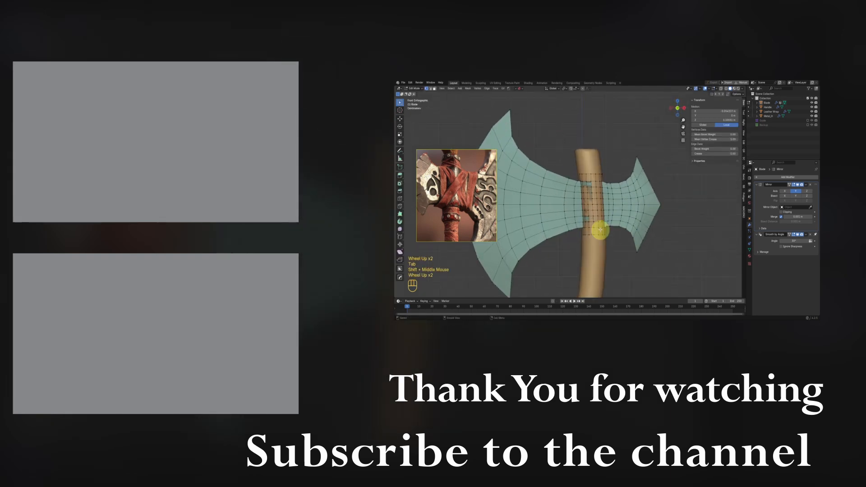
scroll(601, 230, up, 1)
key(shift+z)
drag(581, 161, 620, 260)
key(shift+z)
middle_drag(626, 221, 564, 210)
key(shift+z)
scroll(564, 209, up, 1)
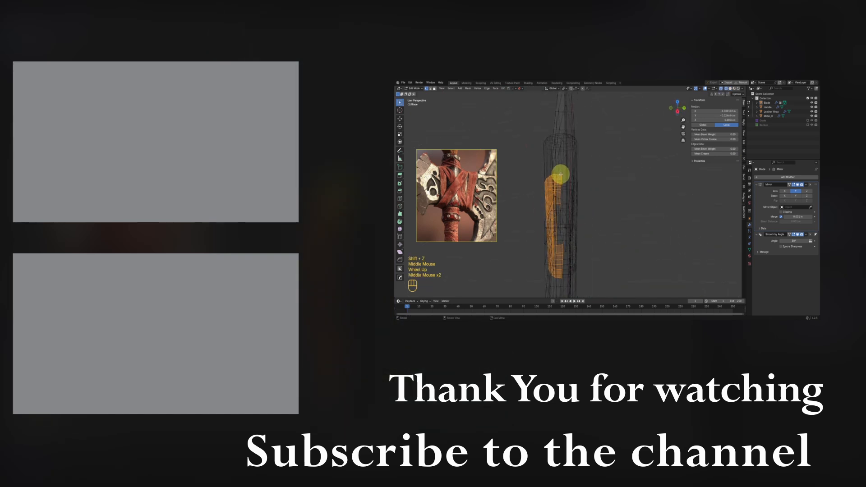